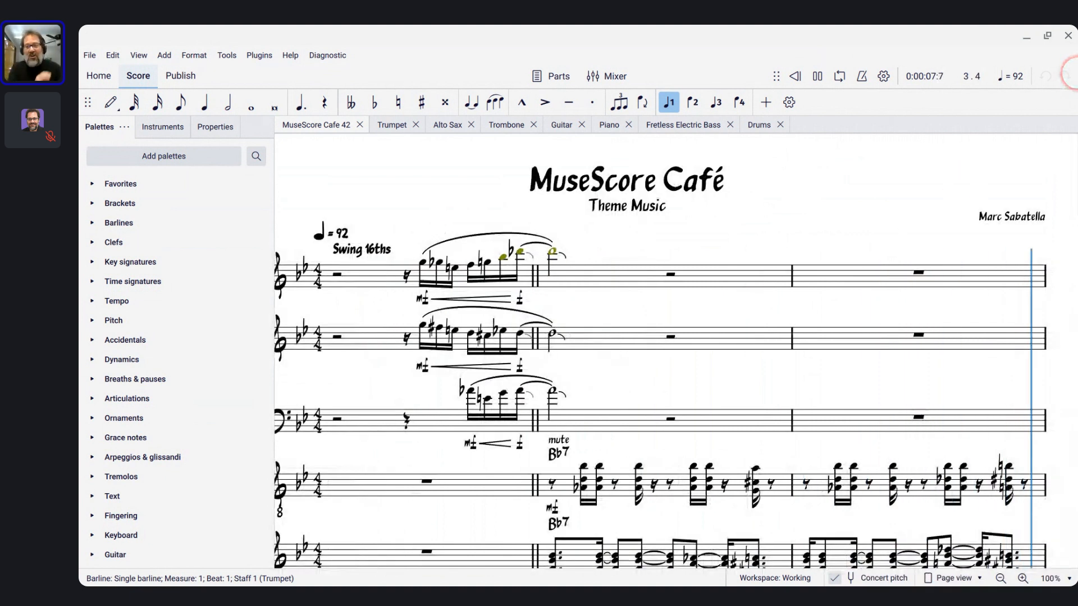
# - Snap the MuseScore window beside the chat and widen it up to the edge of the chat panel
pyautogui.hotkey('alt', '[')
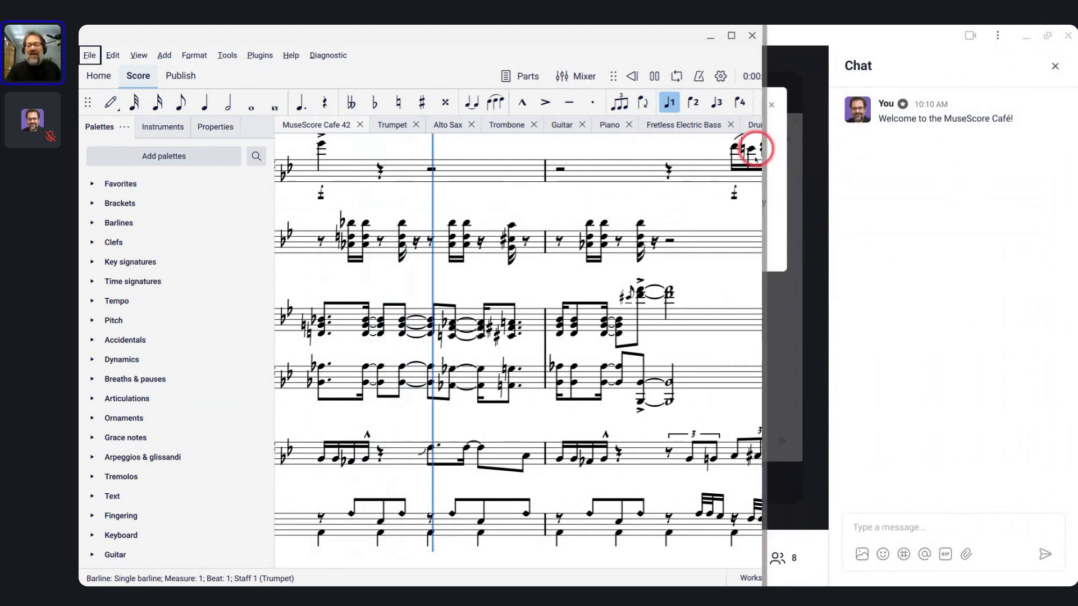
pyautogui.moveTo(762, 203); pyautogui.dragTo(831, 219)
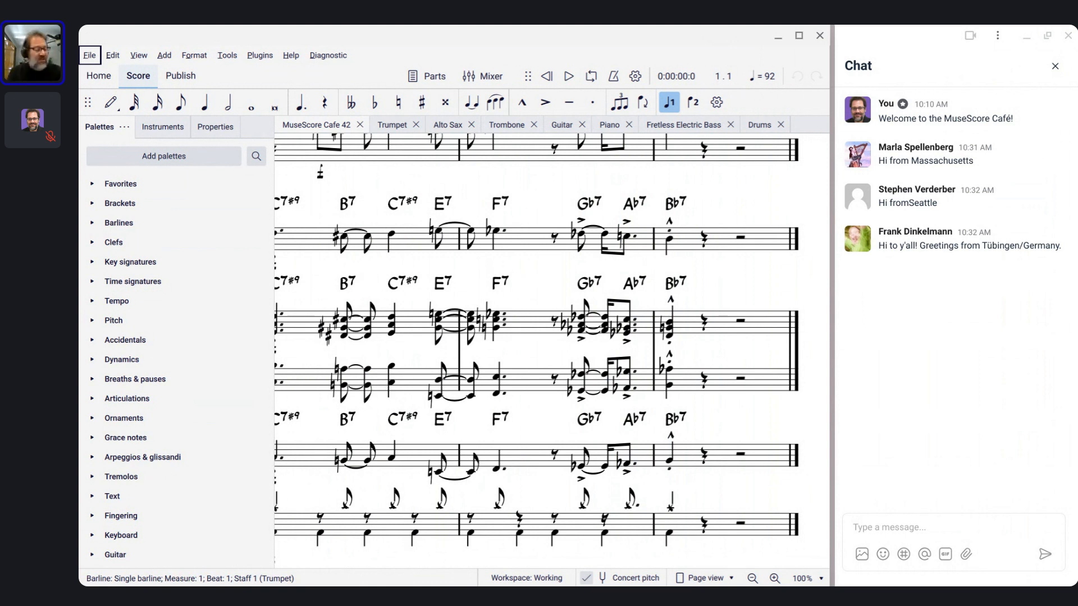
# - Switch to the IMSLP55869-PMLP115445-Tomus_V.pdf score in Gallery and bring the opening of piece 13 into view
pyautogui.hotkey('alt', 'Tab')
pyautogui.hotkey('alt', 'Tab')
pyautogui.hotkey('alt', 'Tab')
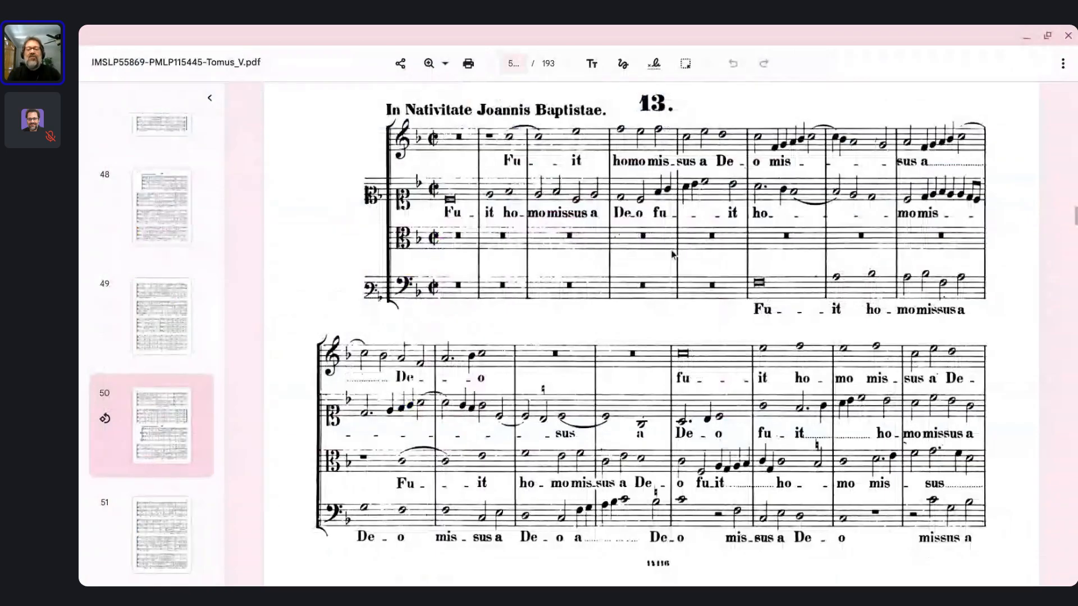
pyautogui.click(588, 247)
pyautogui.scroll(1, 588, 247)
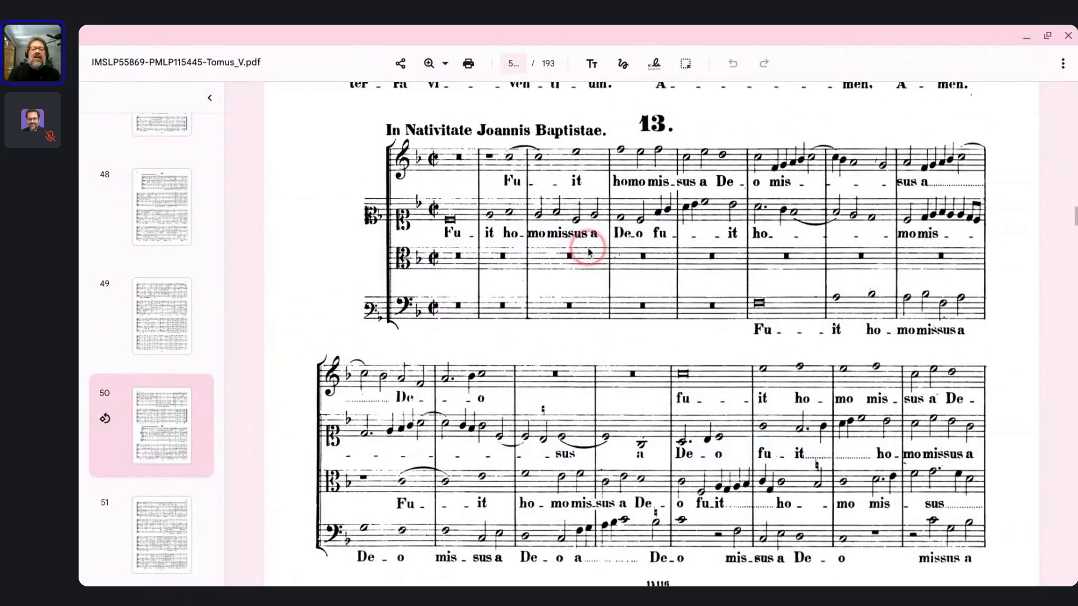
pyautogui.scroll(1, 588, 250)
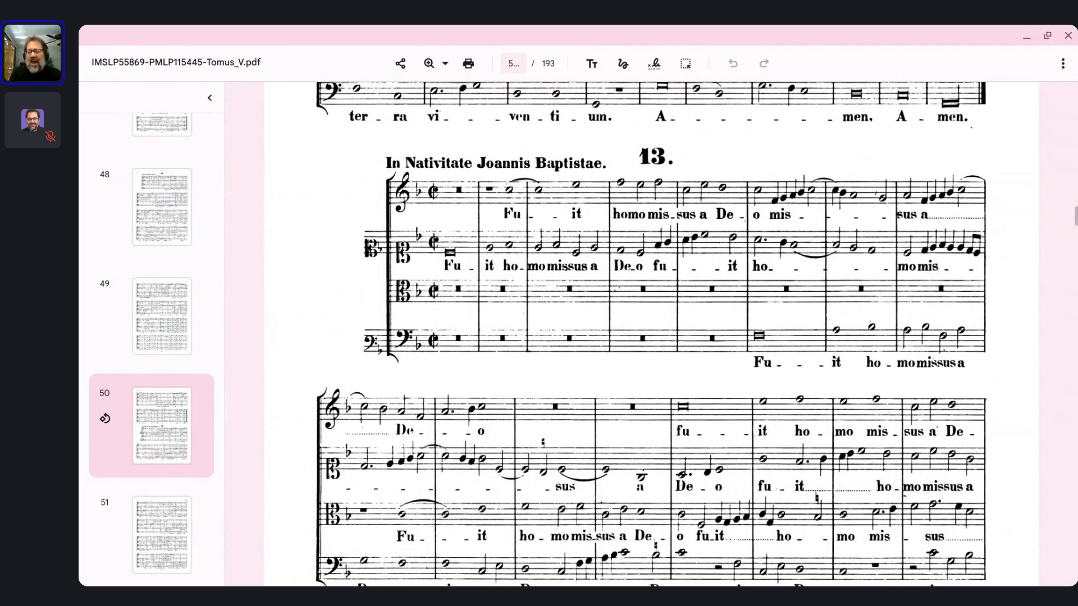
# - Arrange the PDF window in a partial split beside the chat and widen it to the chat panel's edge
pyautogui.click(1048, 35)
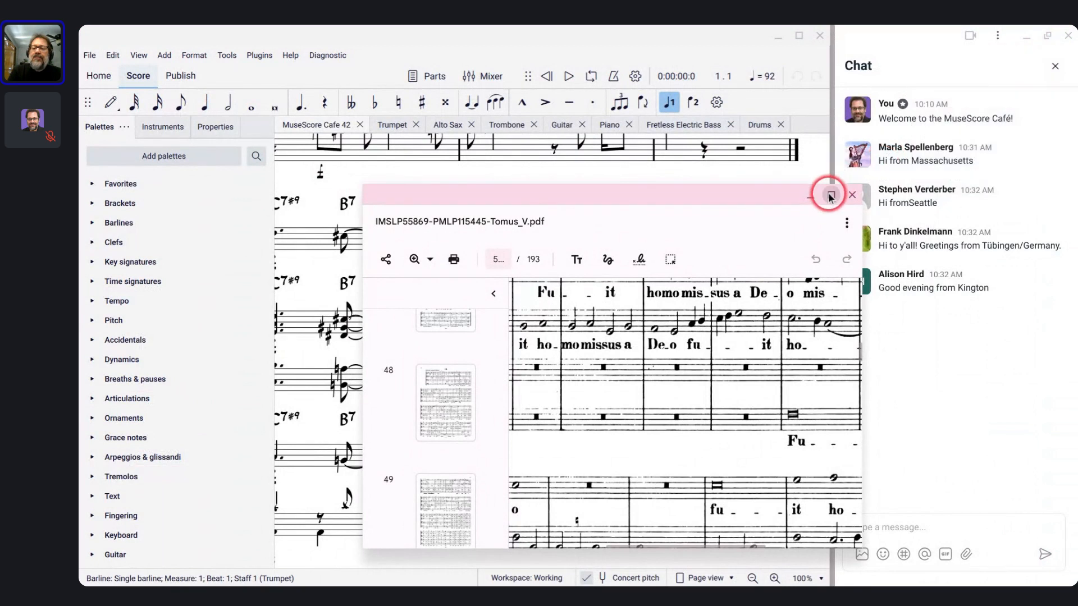
pyautogui.moveTo(831, 195)
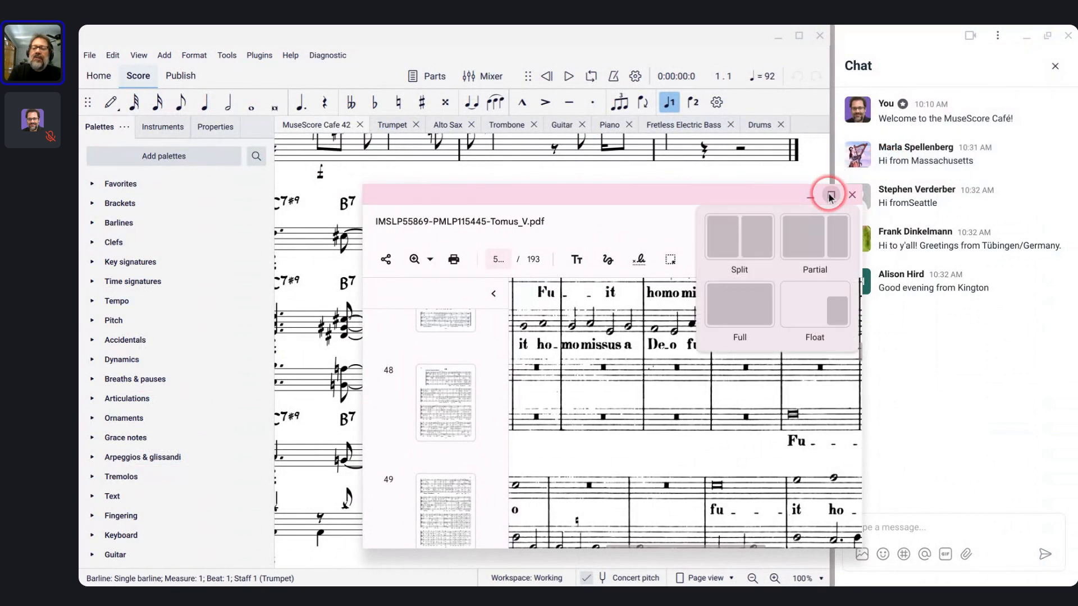
pyautogui.click(795, 243)
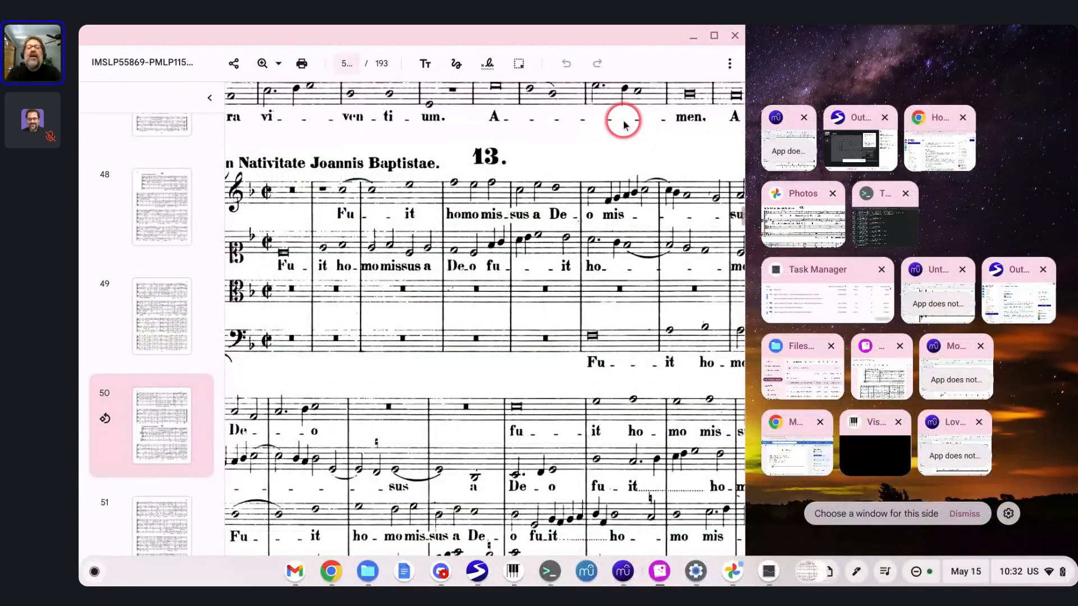
pyautogui.rightClick(584, 38)
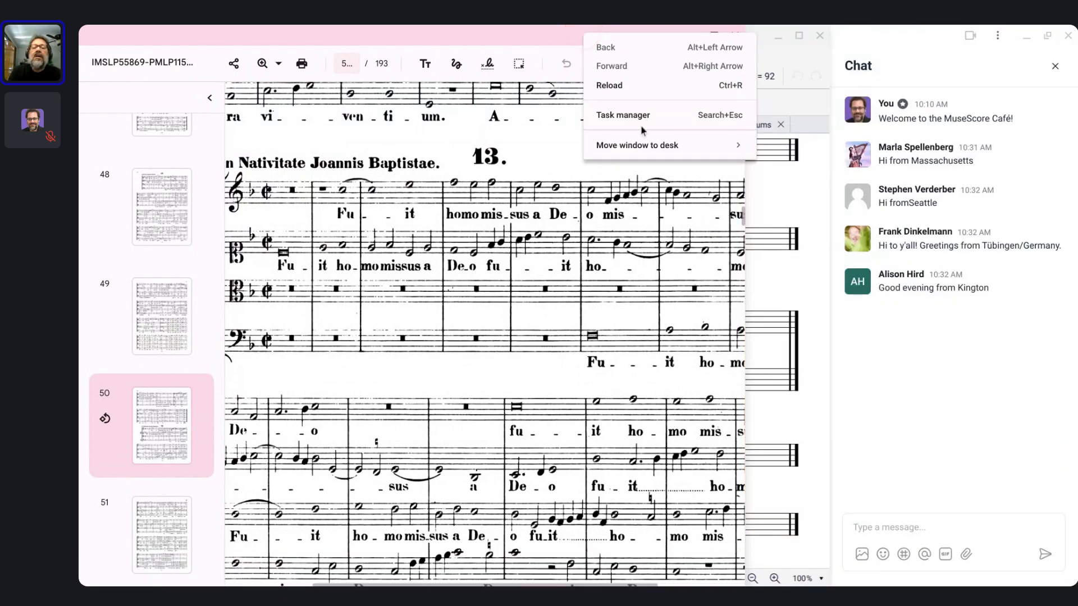
pyautogui.moveTo(649, 142)
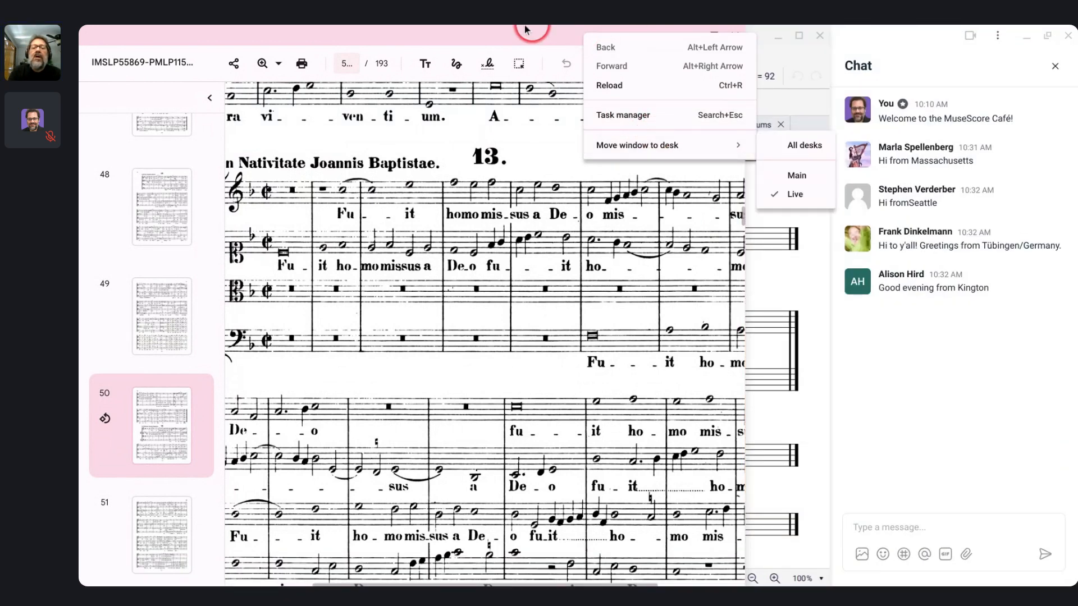
pyautogui.click(761, 150)
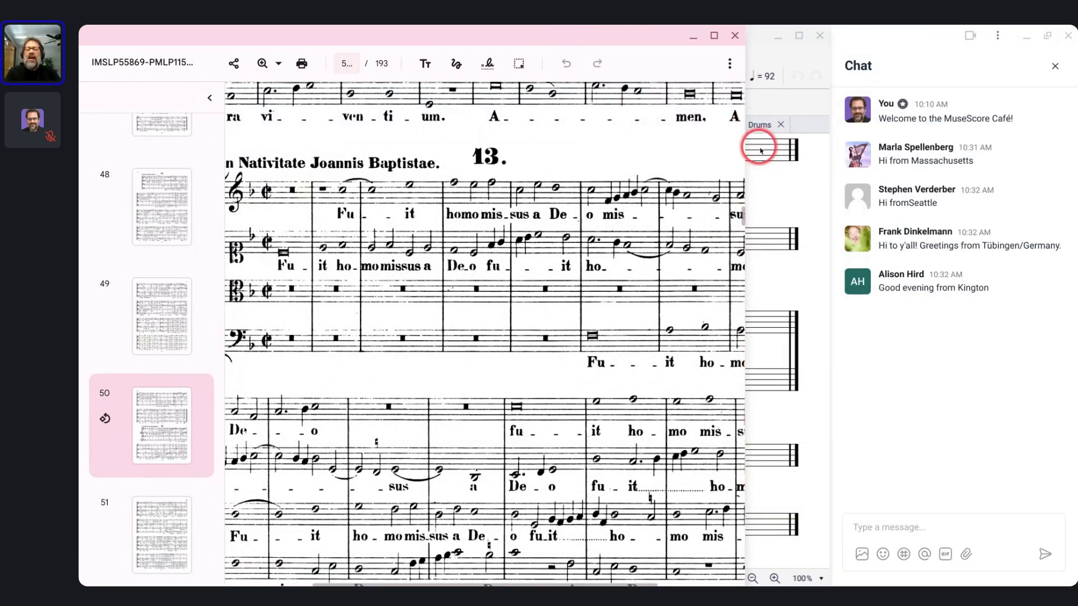
pyautogui.moveTo(747, 151)
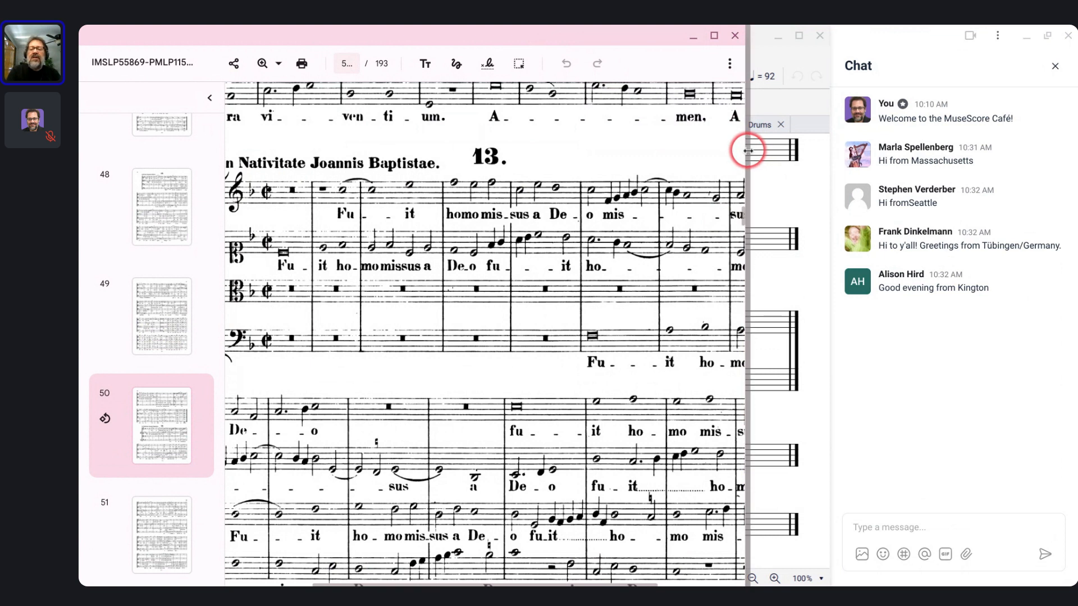
pyautogui.moveTo(748, 151); pyautogui.dragTo(831, 167)
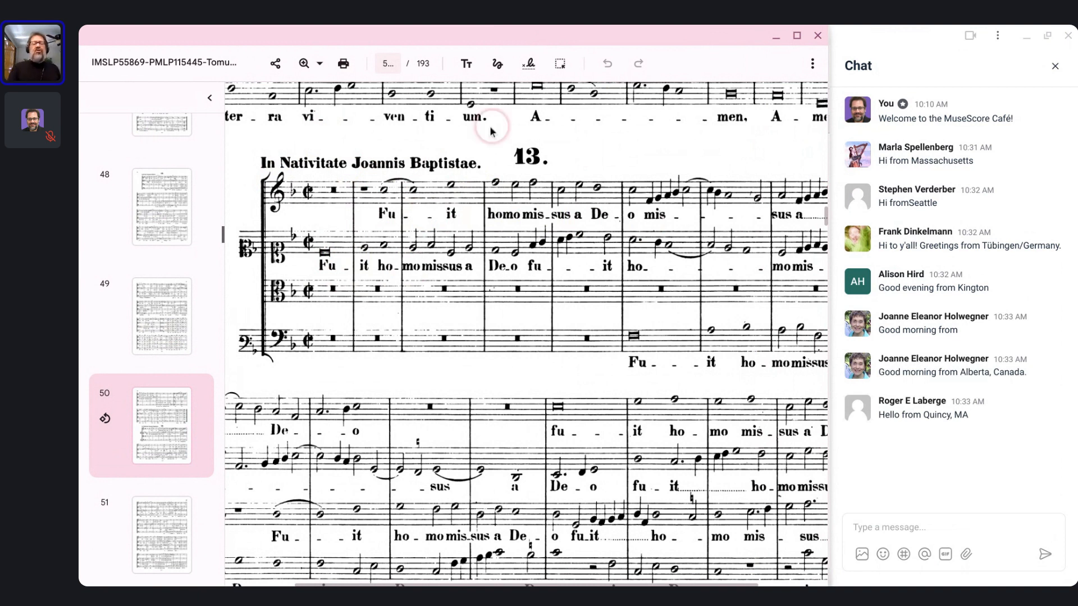
# - Examine the original clefs, key signatures and time signatures at the start of piece 13 in the PDF
pyautogui.hscroll(-1, 449, 227)
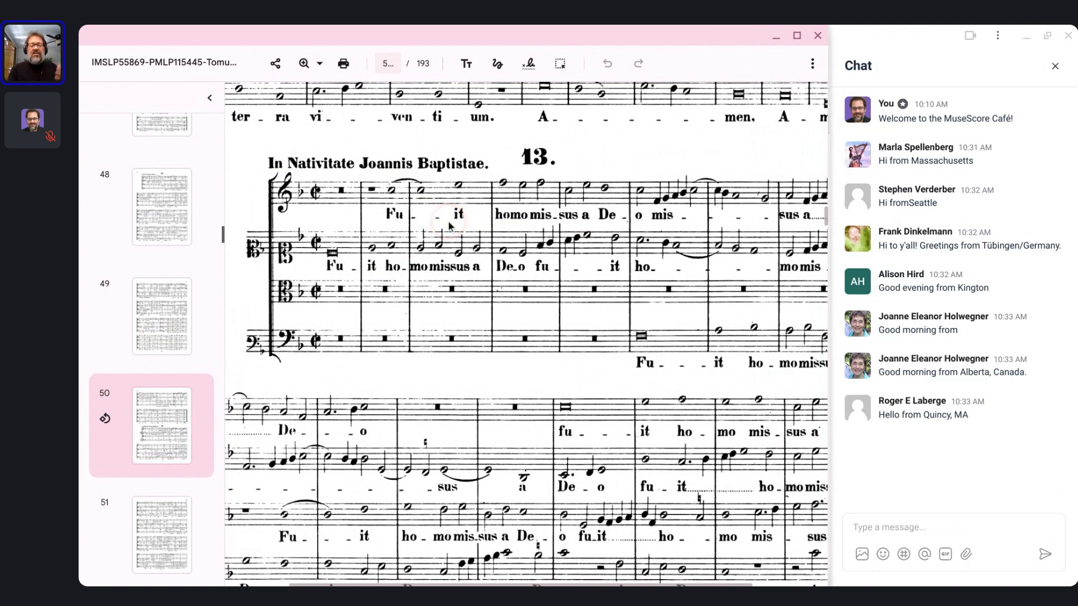
pyautogui.scroll(1, 449, 226)
pyautogui.scroll(2, 318, 221)
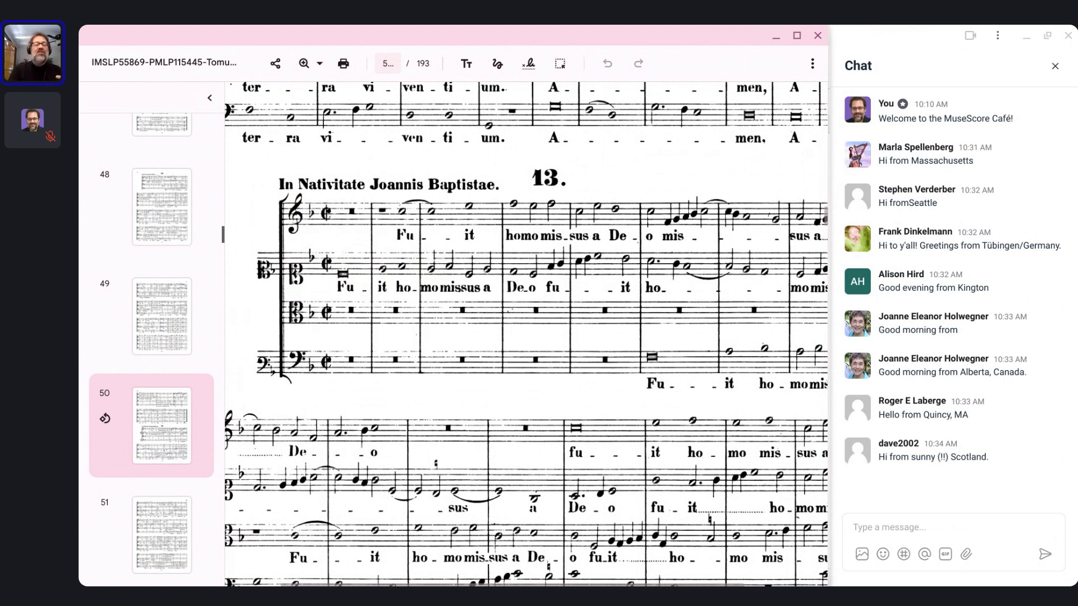
pyautogui.click(296, 313)
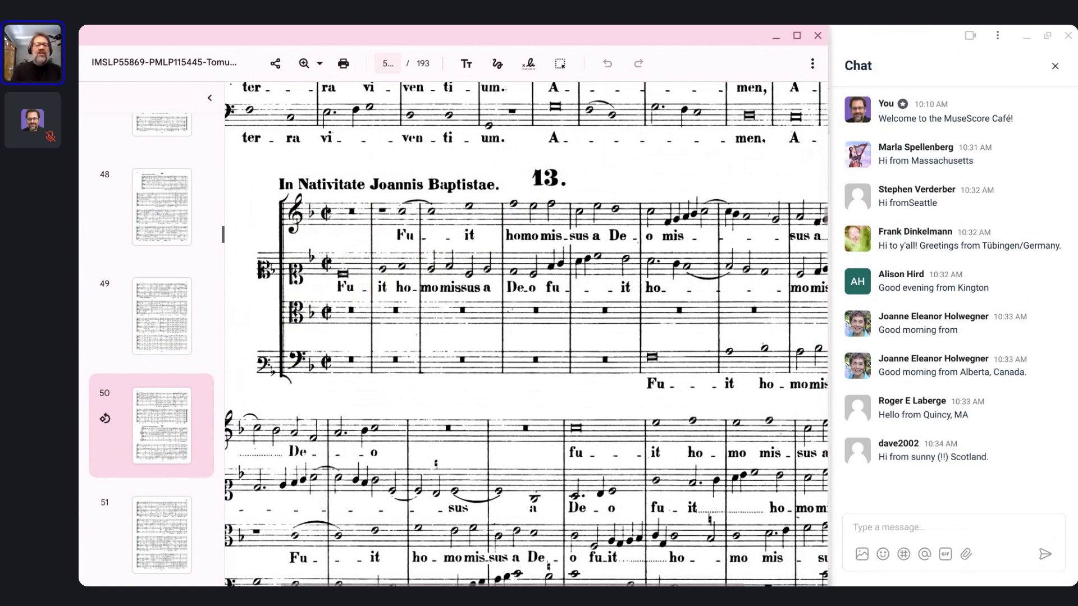
pyautogui.click(296, 313)
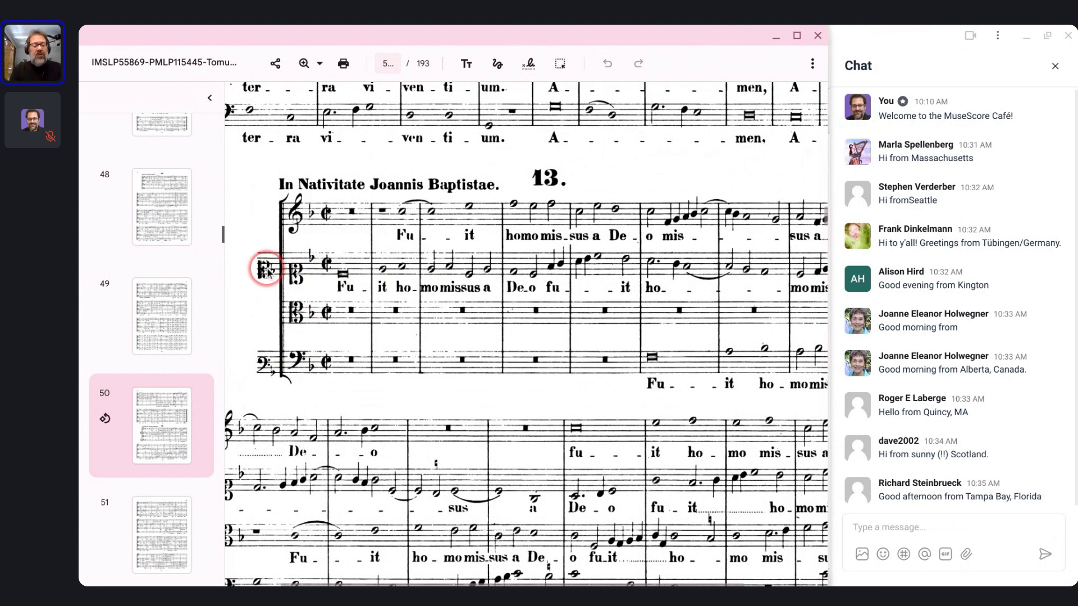
pyautogui.scroll(3, 269, 272)
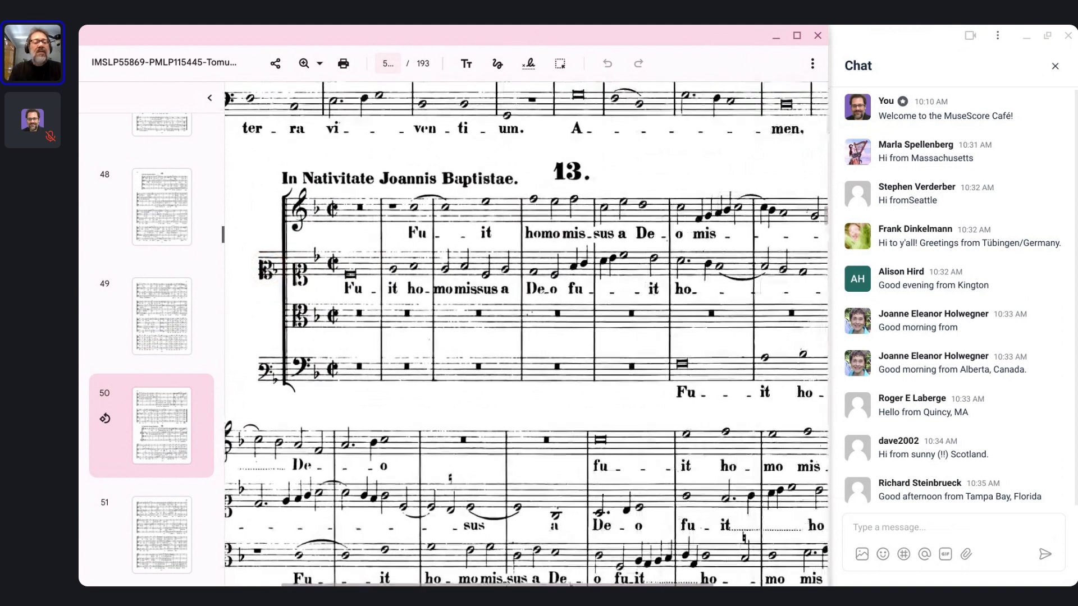
pyautogui.scroll(1, 270, 272)
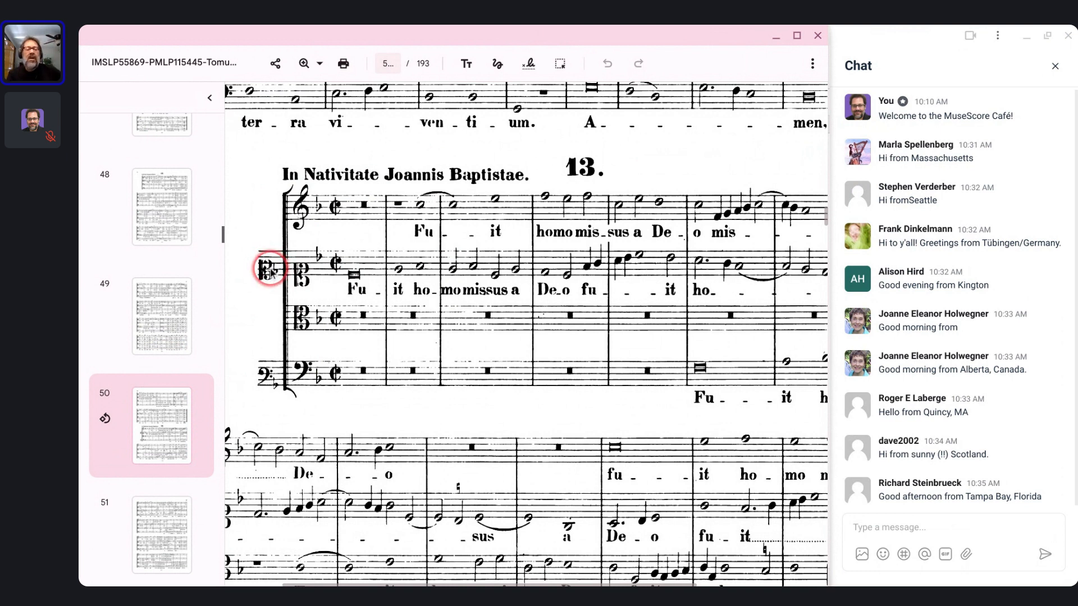
pyautogui.scroll(-1, 269, 272)
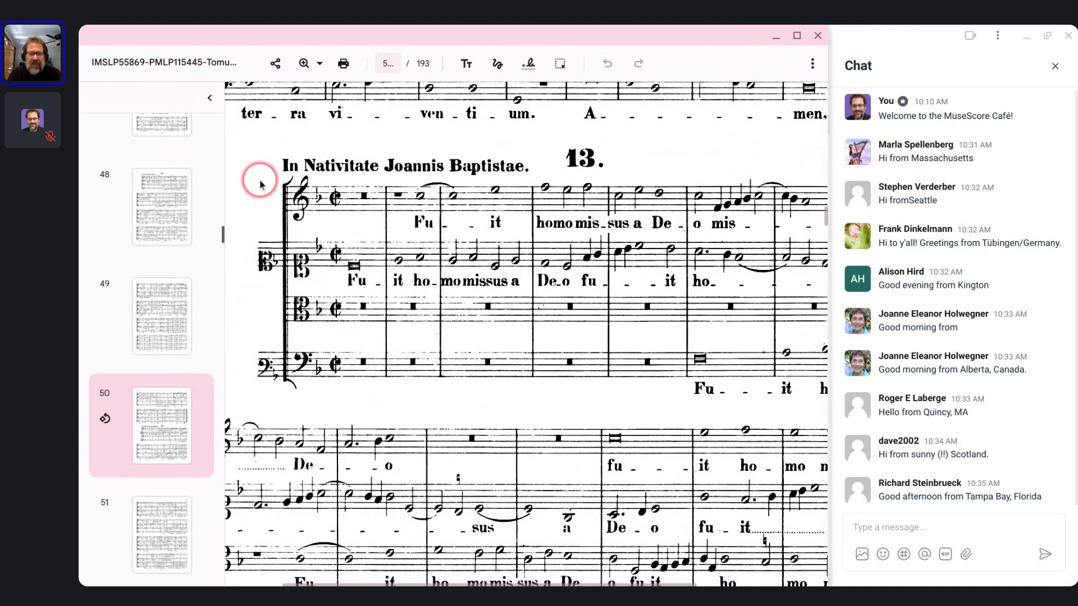
# - Switch to the piece 13 image in Photos, float its window and resize it to show the full width of the first system
pyautogui.hotkey('alt', 'Tab')
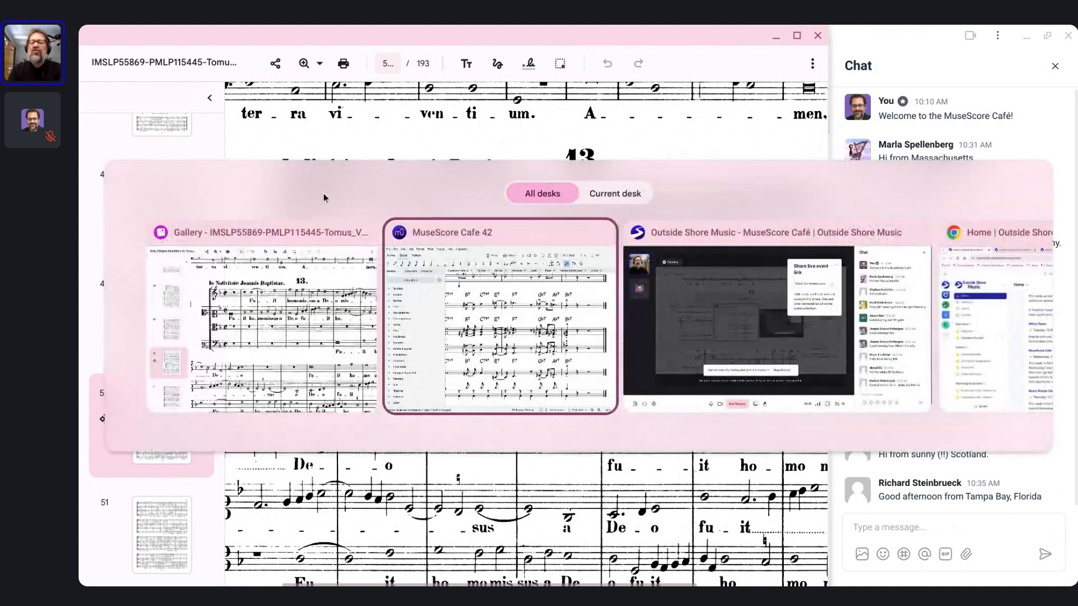
pyautogui.hotkey('alt', 'Tab')
pyautogui.hotkey('alt', 'Tab')
pyautogui.hotkey('alt', 'Tab')
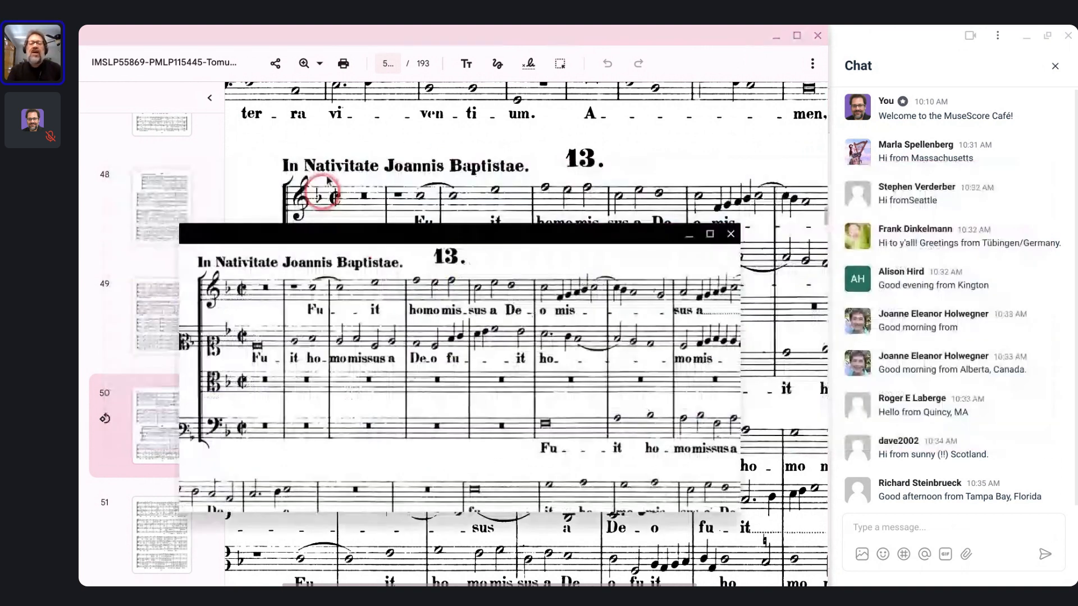
pyautogui.moveTo(363, 241); pyautogui.dragTo(538, 307)
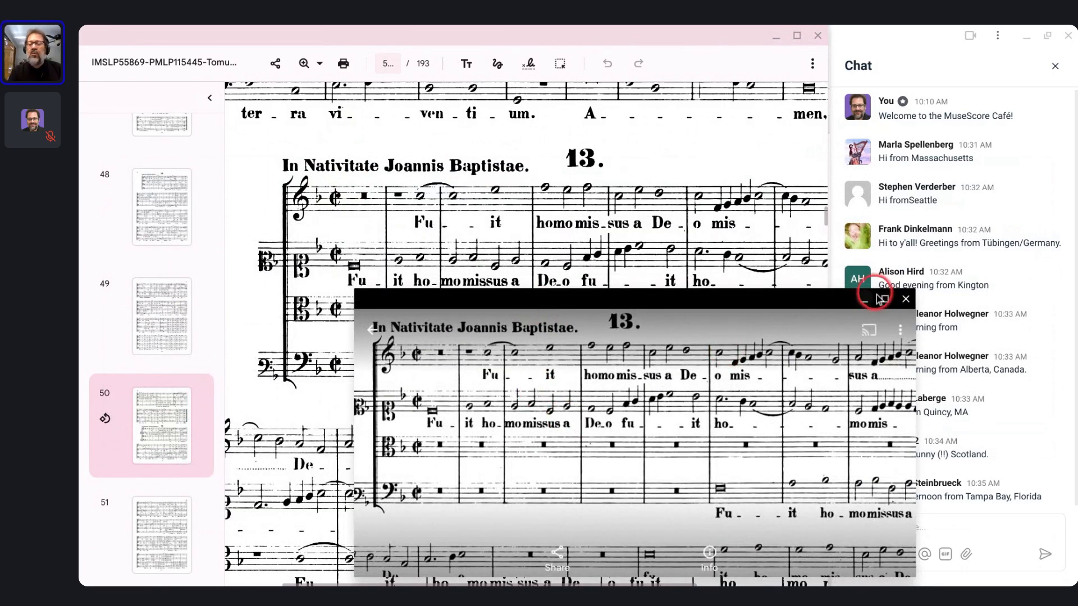
pyautogui.moveTo(884, 302)
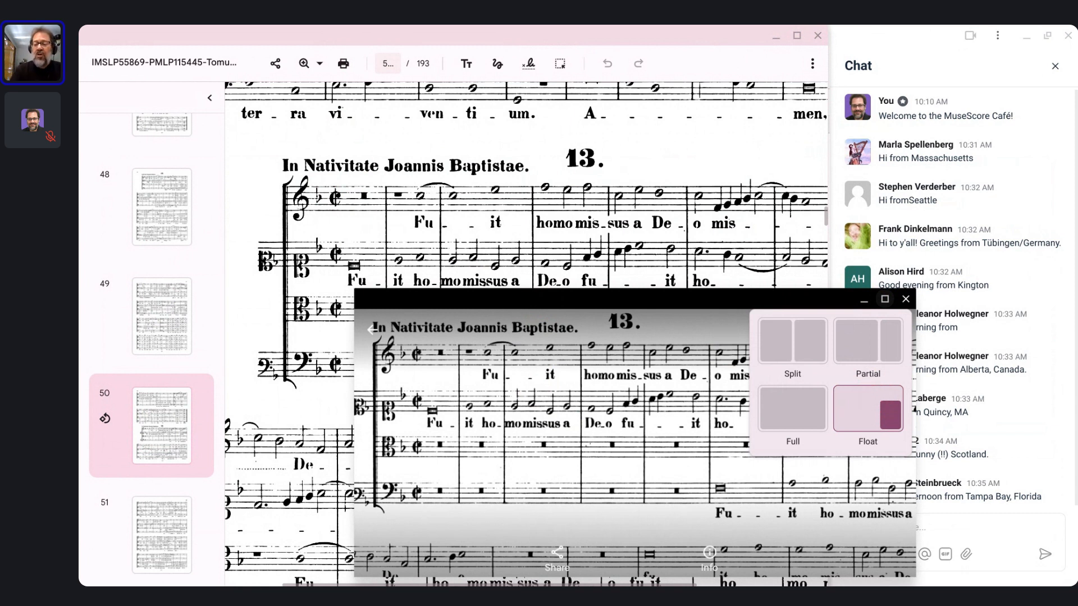
pyautogui.click(883, 405)
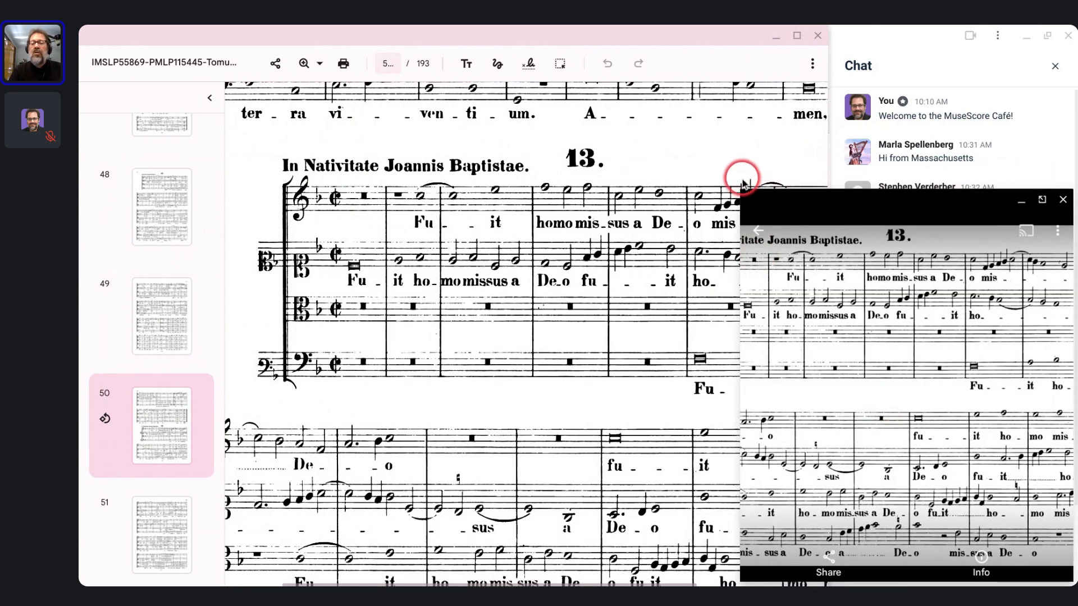
pyautogui.moveTo(742, 189); pyautogui.dragTo(524, 294)
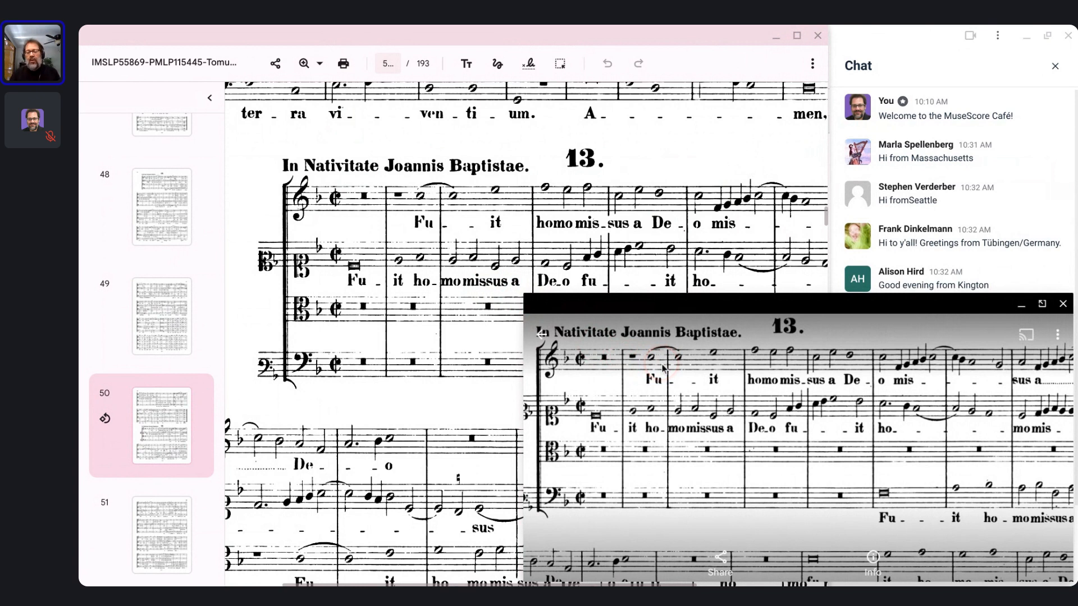
# - Switch to the MuseScore Cafe 42 window, keeping the floating Photos image of piece 13 on top of it
pyautogui.hotkey('alt', 'Tab')
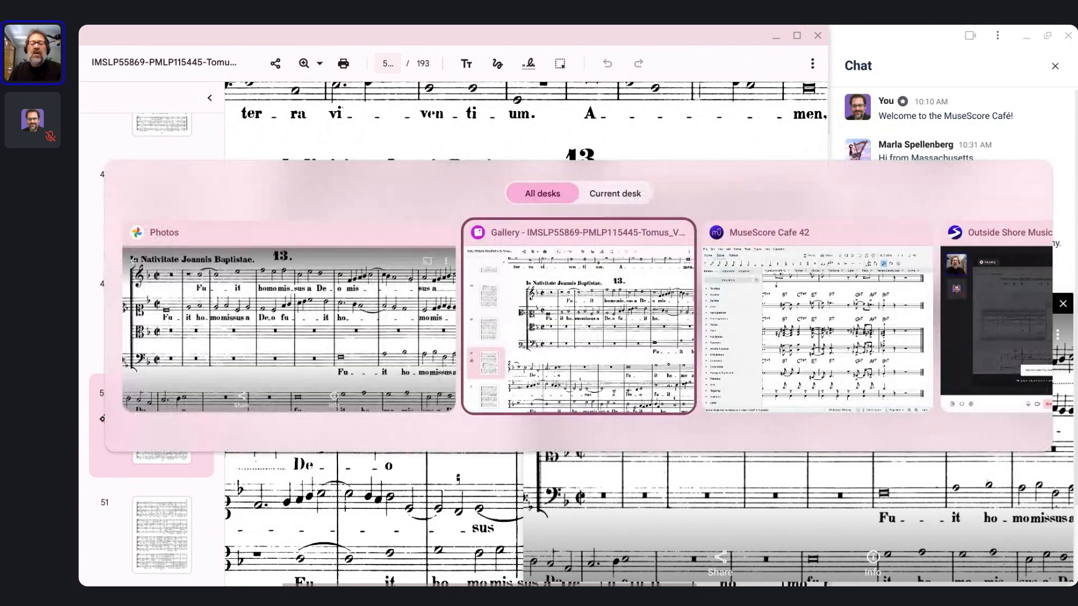
pyautogui.hotkey('alt', 'Tab')
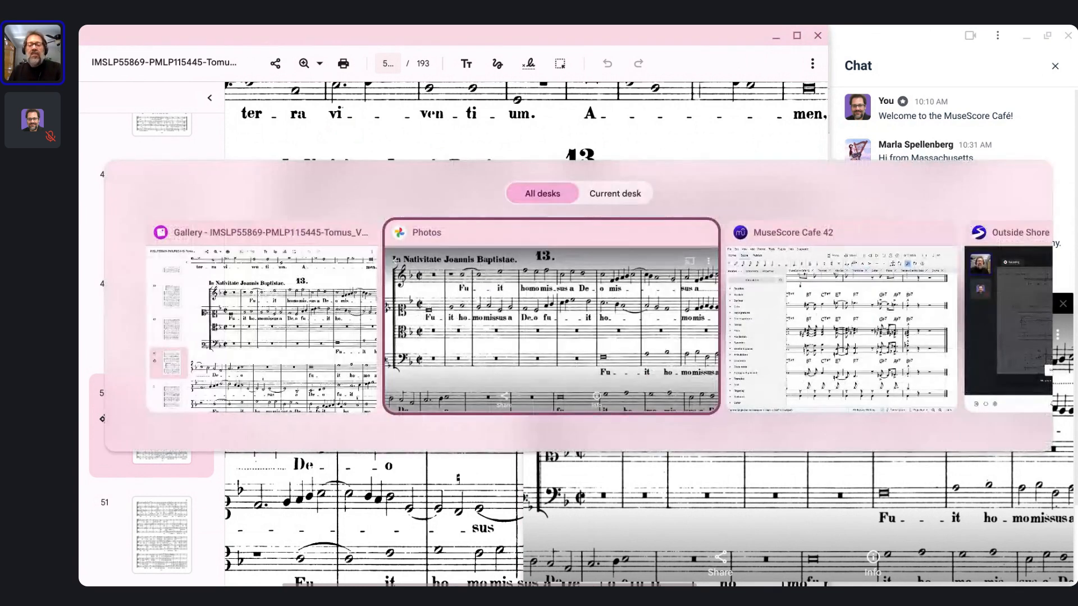
pyautogui.press('Tab')
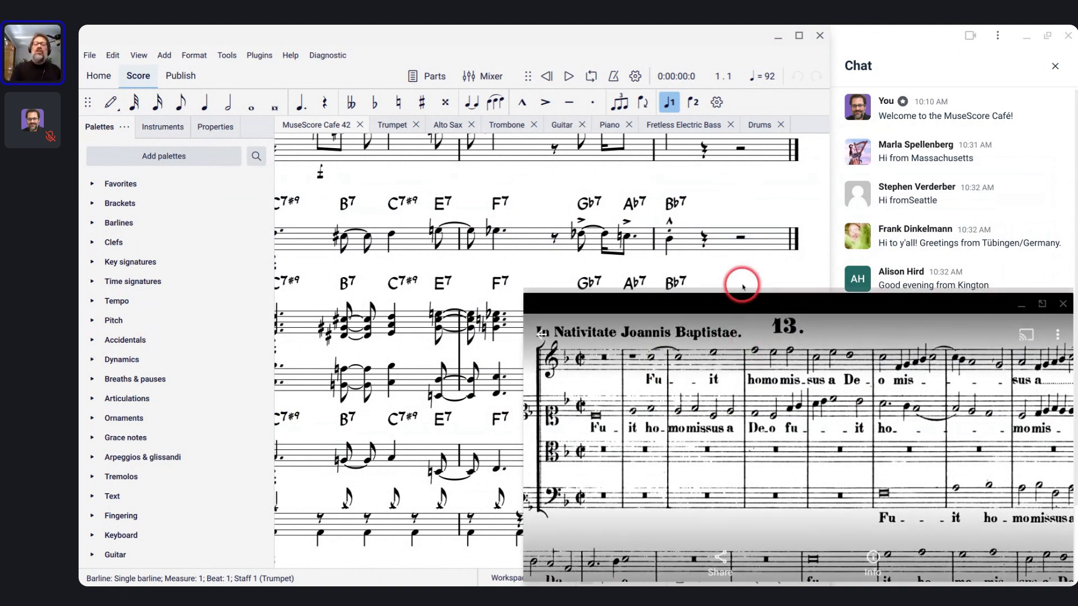
pyautogui.click(429, 185)
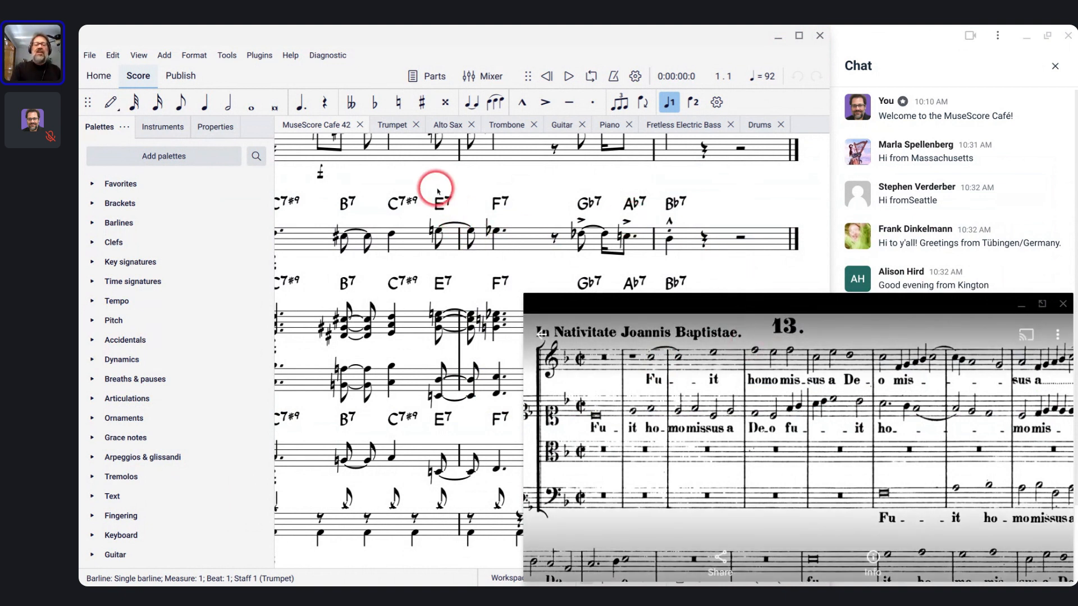
pyautogui.click(531, 295)
pyautogui.click(682, 462)
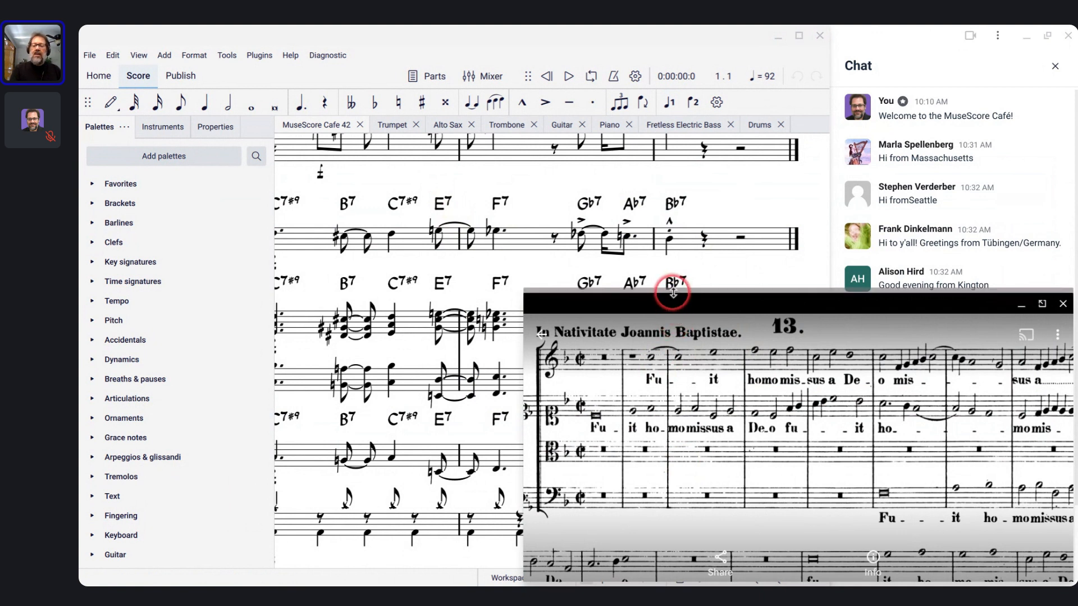
pyautogui.moveTo(673, 291); pyautogui.dragTo(671, 332)
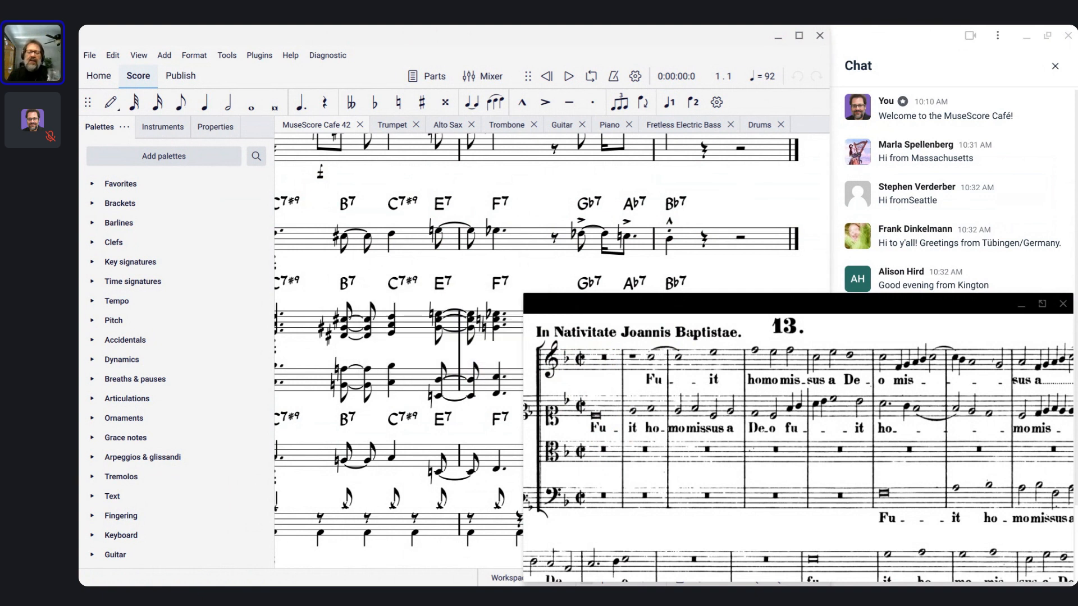
# - Maximize the MuseScore window and choose the SATB template from the Choral category for a new score
pyautogui.hotkey('alt', '=')
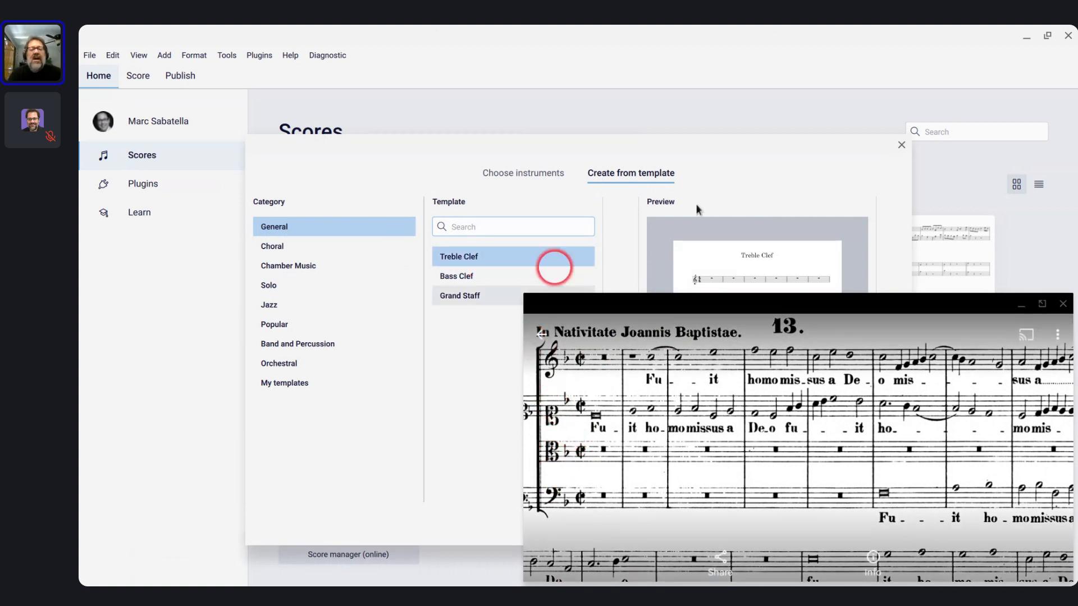
pyautogui.click(275, 255)
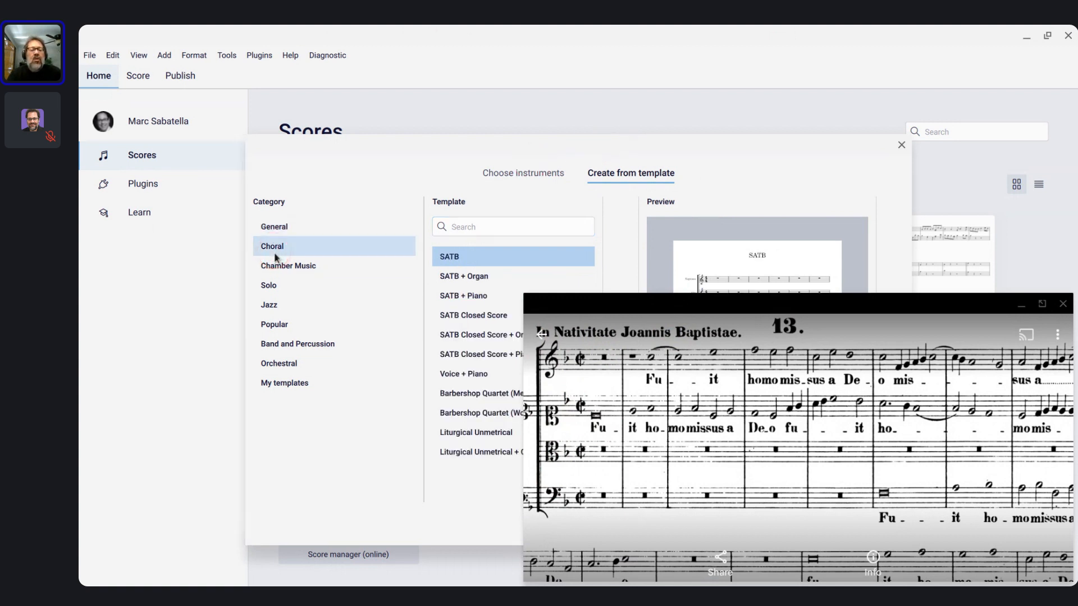
pyautogui.click(449, 256)
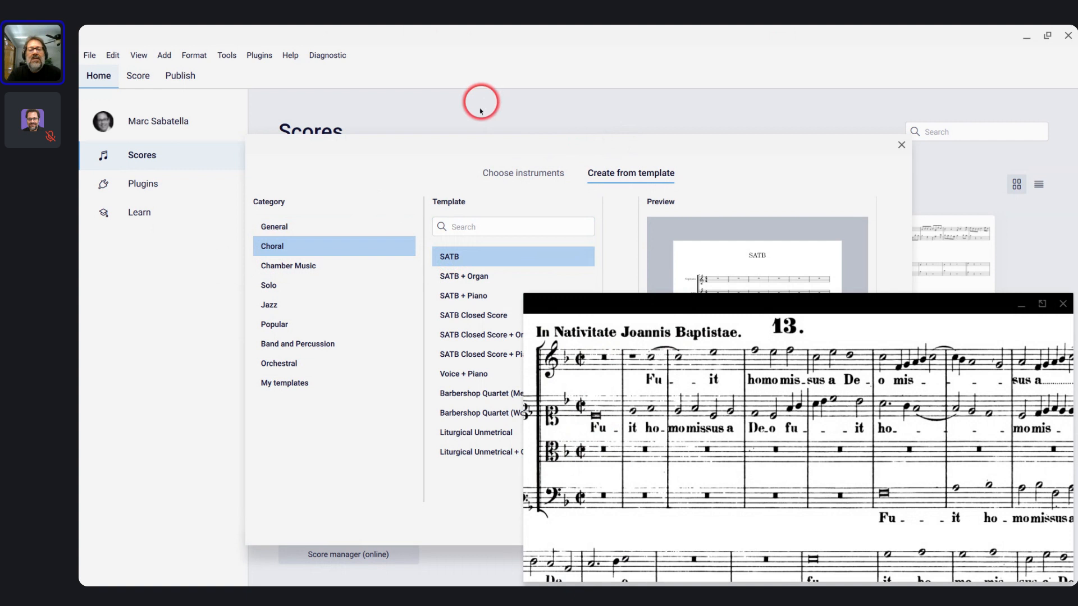
# - Enter "13." as the title in the additional score information and create the SATB score with the other settings left at their defaults
pyautogui.moveTo(457, 145); pyautogui.dragTo(128, 159)
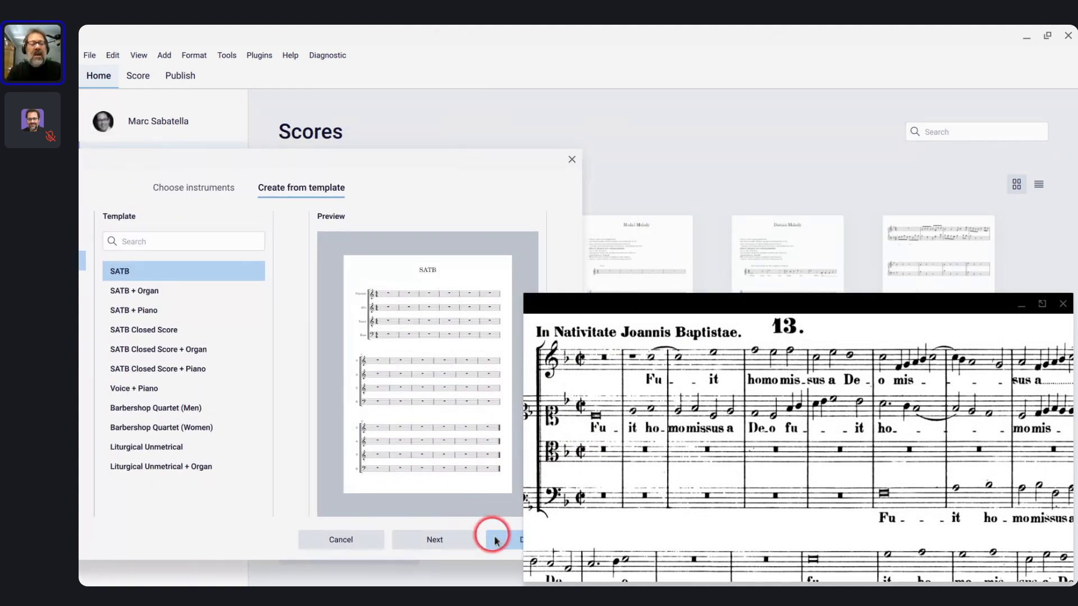
pyautogui.click(457, 540)
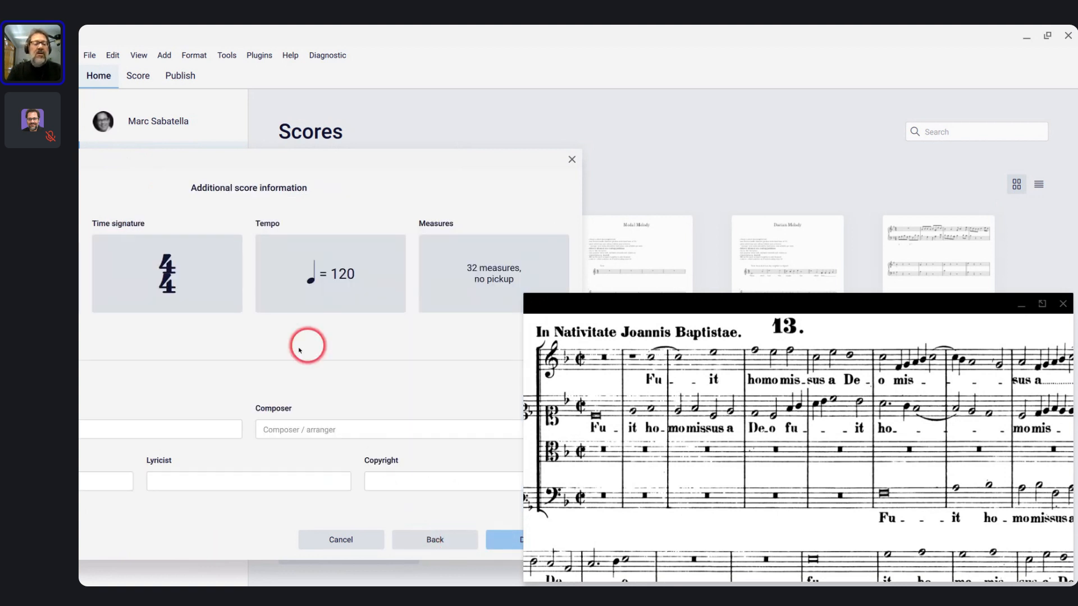
pyautogui.moveTo(209, 163); pyautogui.dragTo(433, 91)
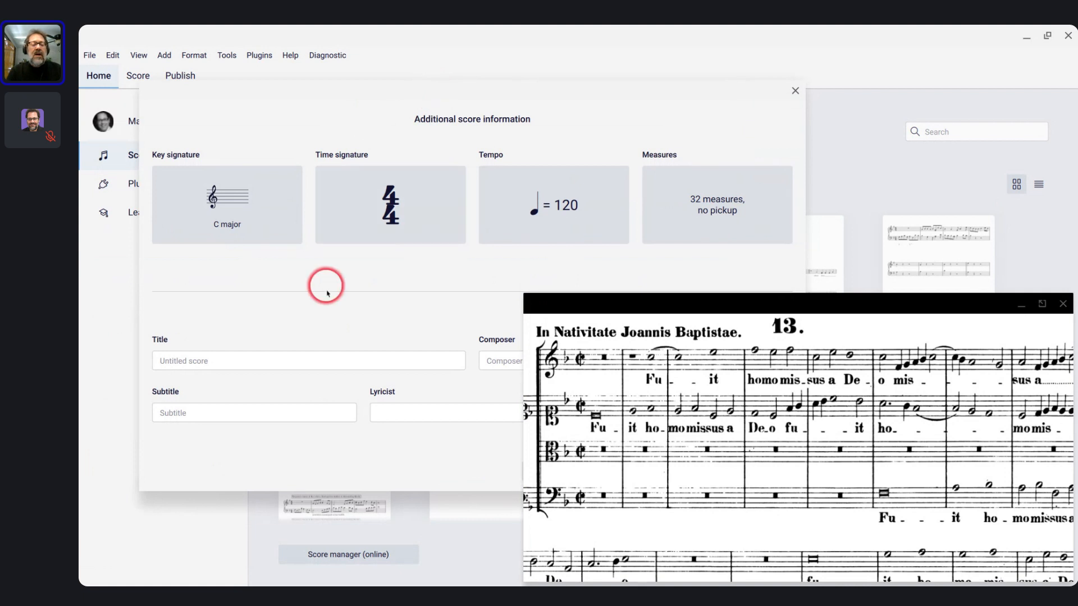
pyautogui.click(279, 359)
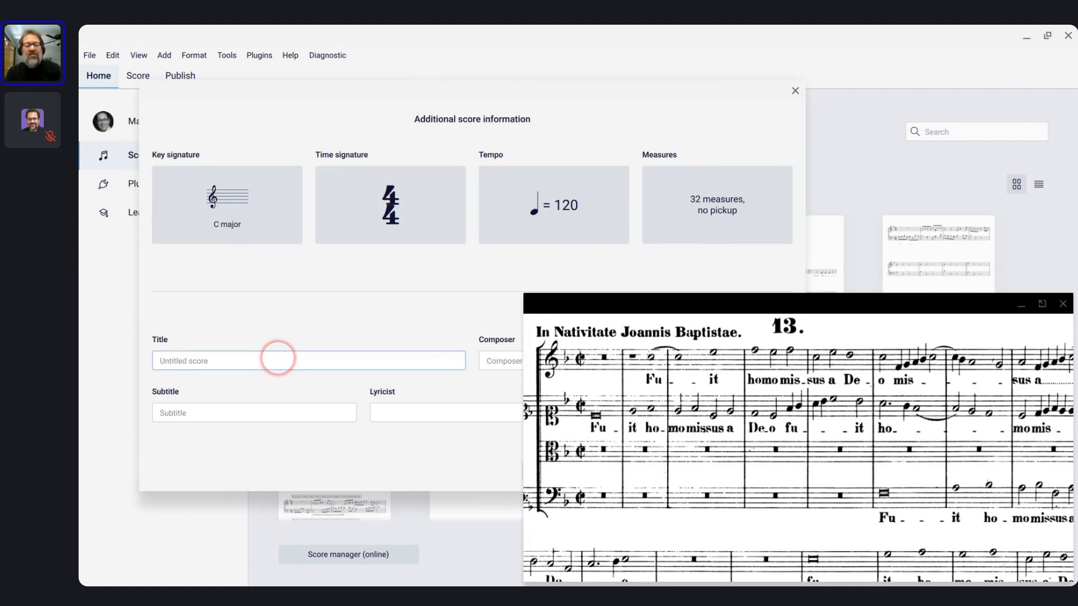
pyautogui.write('13.')
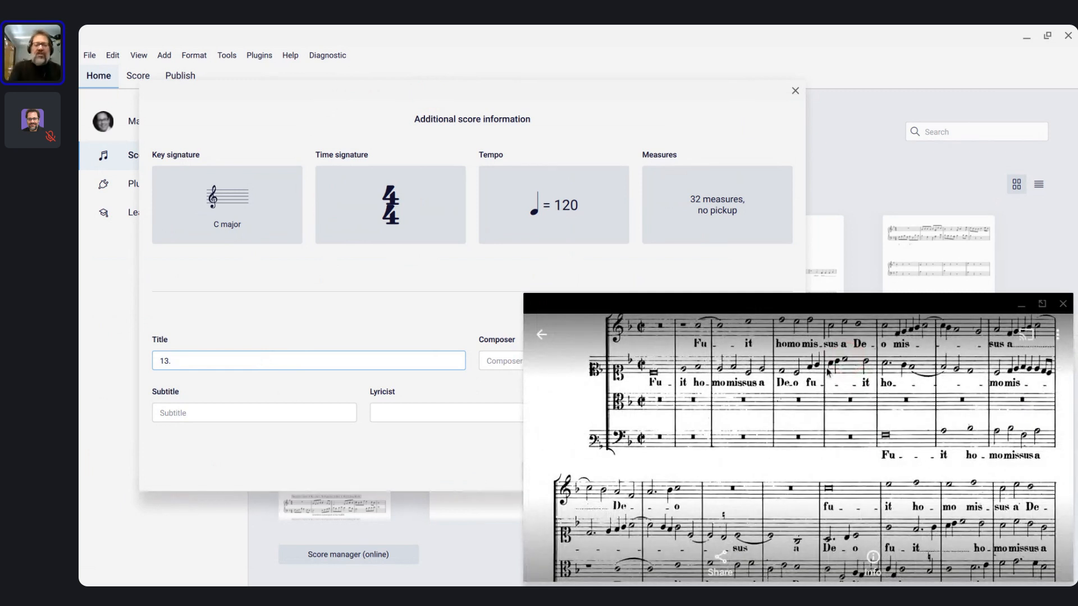
pyautogui.click(489, 357)
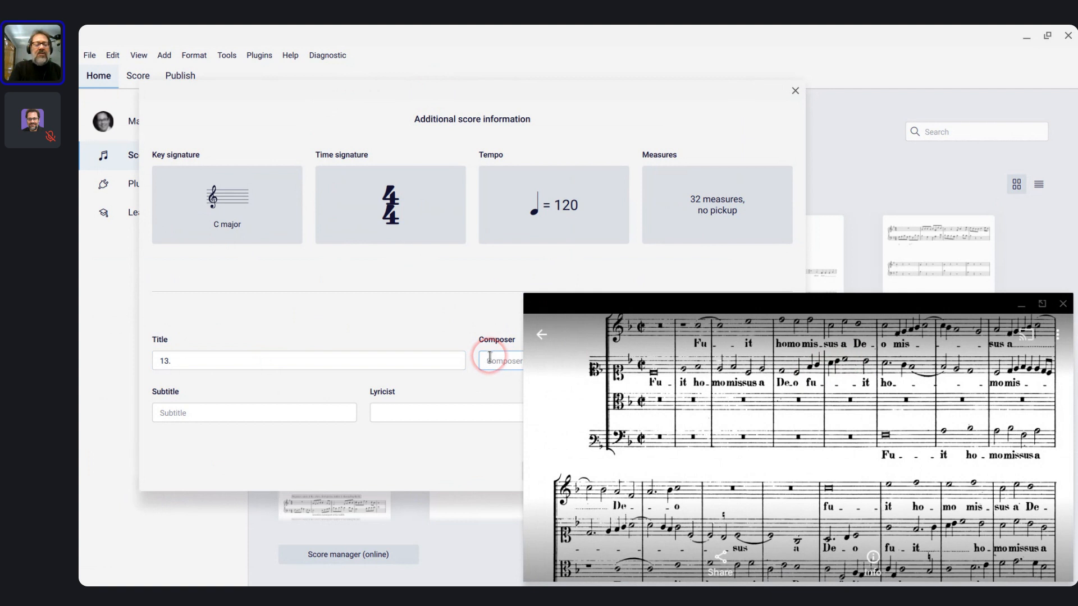
pyautogui.click(193, 414)
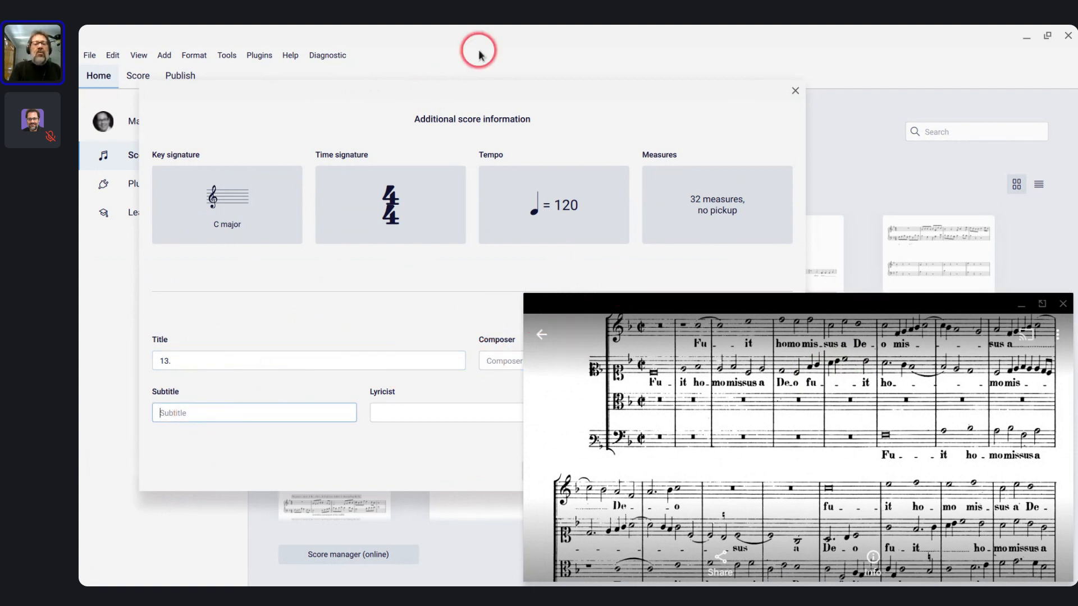
pyautogui.moveTo(477, 87); pyautogui.dragTo(80, 164)
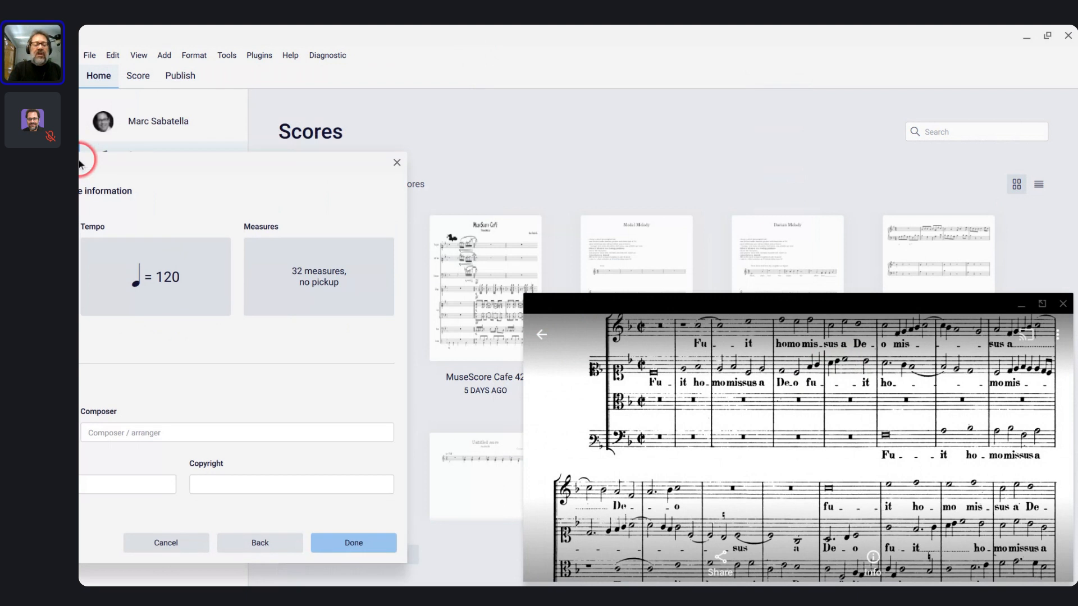
pyautogui.click(351, 543)
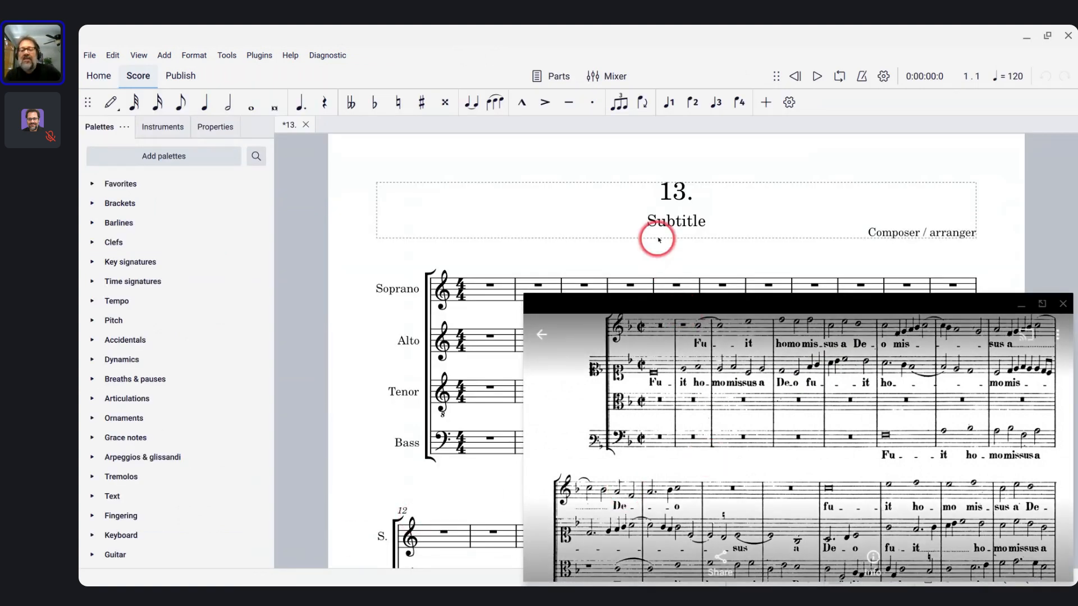
# - Delete the composer and subtitle placeholder texts from the title frame of the new score
pyautogui.click(927, 234)
pyautogui.press('Delete')
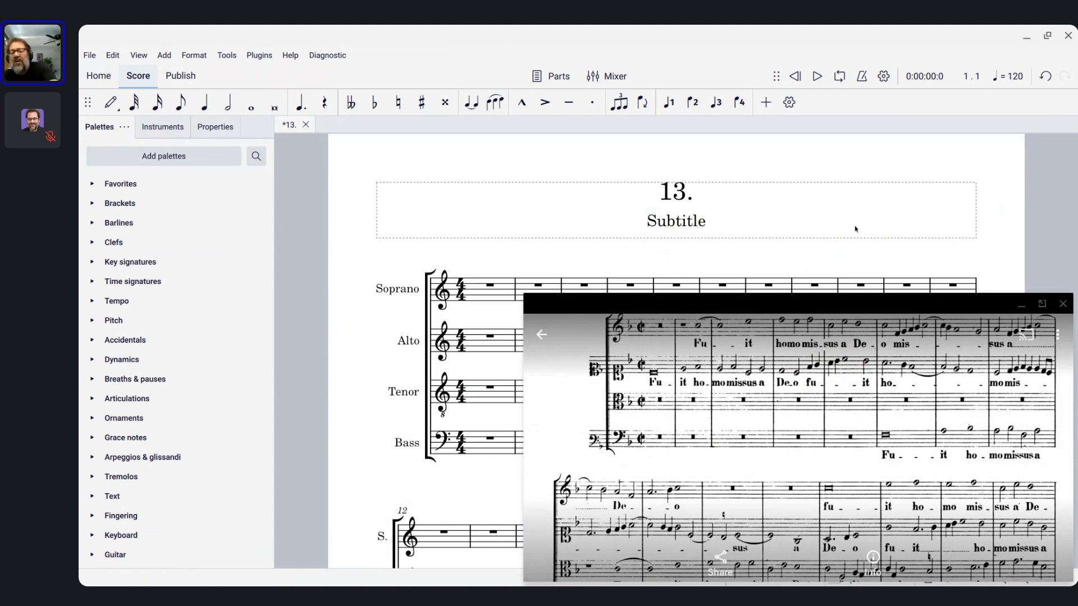
pyautogui.click(673, 231)
pyautogui.click(668, 226)
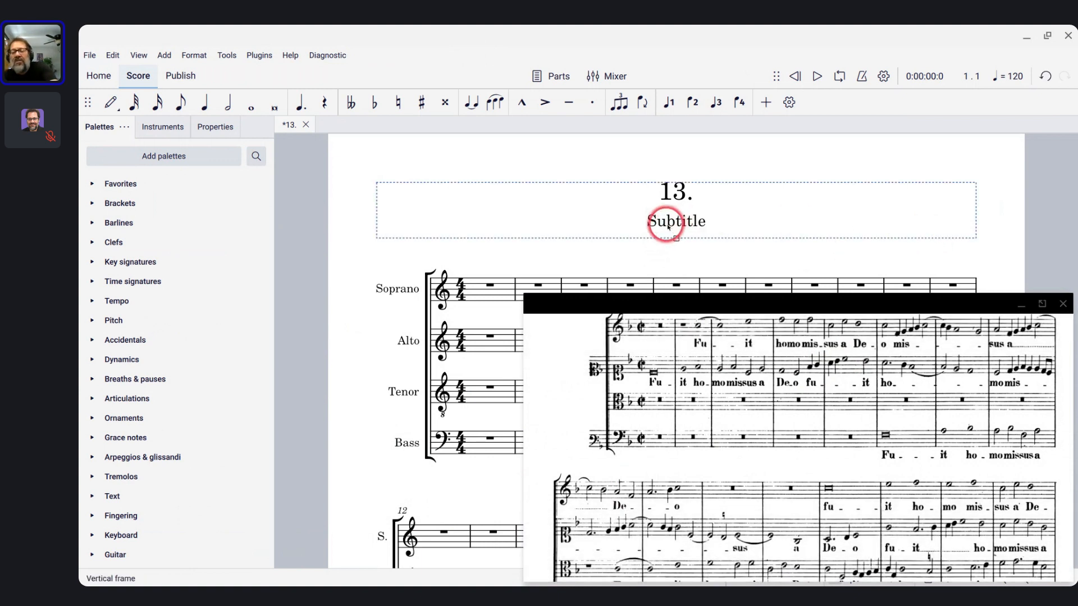
pyautogui.press('Delete')
pyautogui.click(664, 221)
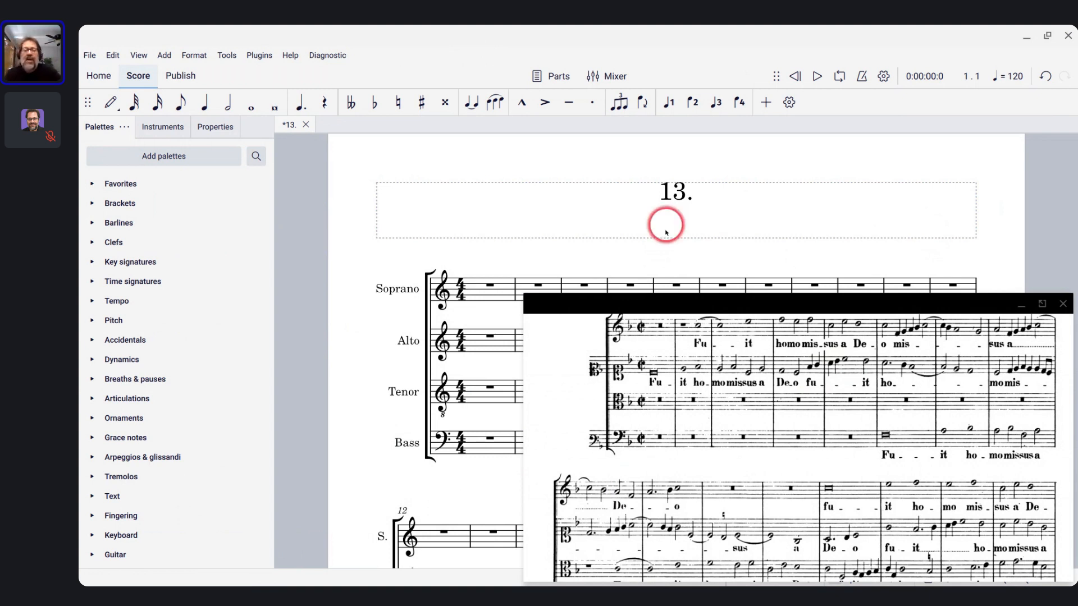
# - Place the score window in a wide split beside the chat window and move the floating piece 13 image below the first system
pyautogui.click(654, 414)
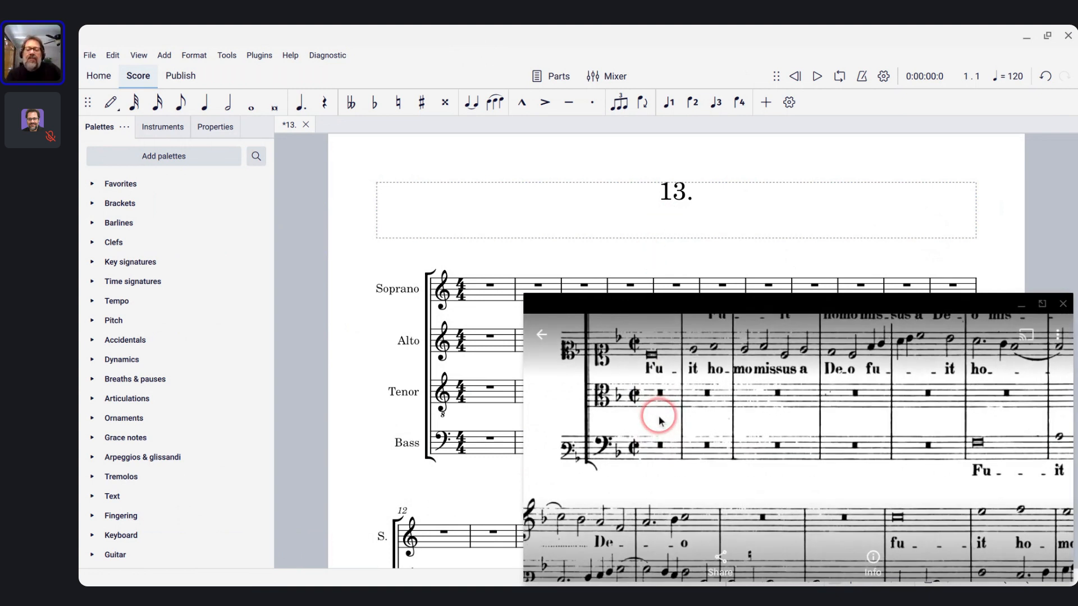
pyautogui.moveTo(659, 416); pyautogui.dragTo(662, 478)
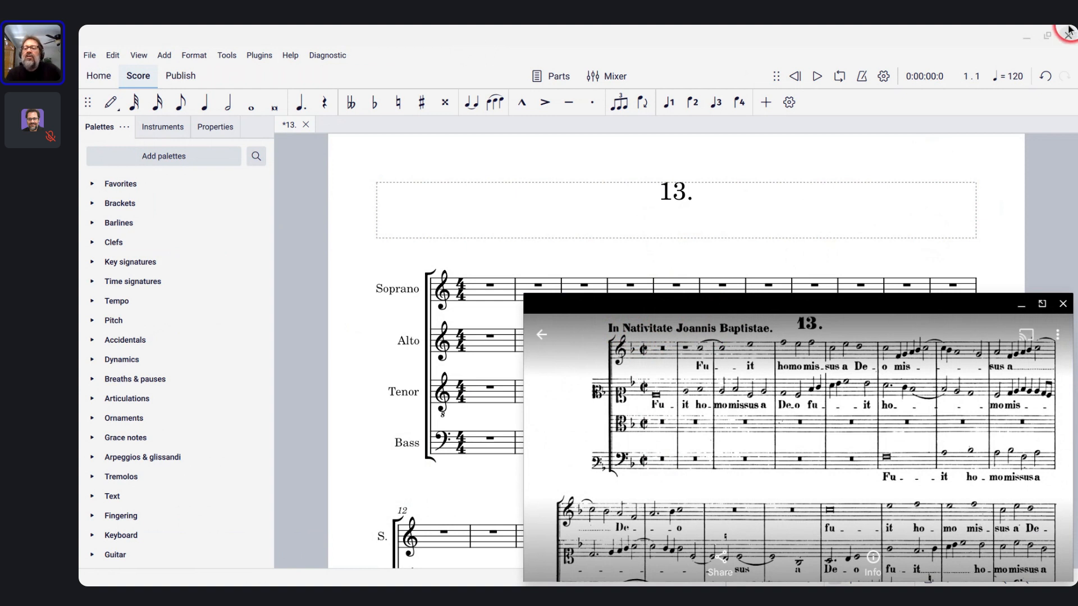
pyautogui.moveTo(1048, 40)
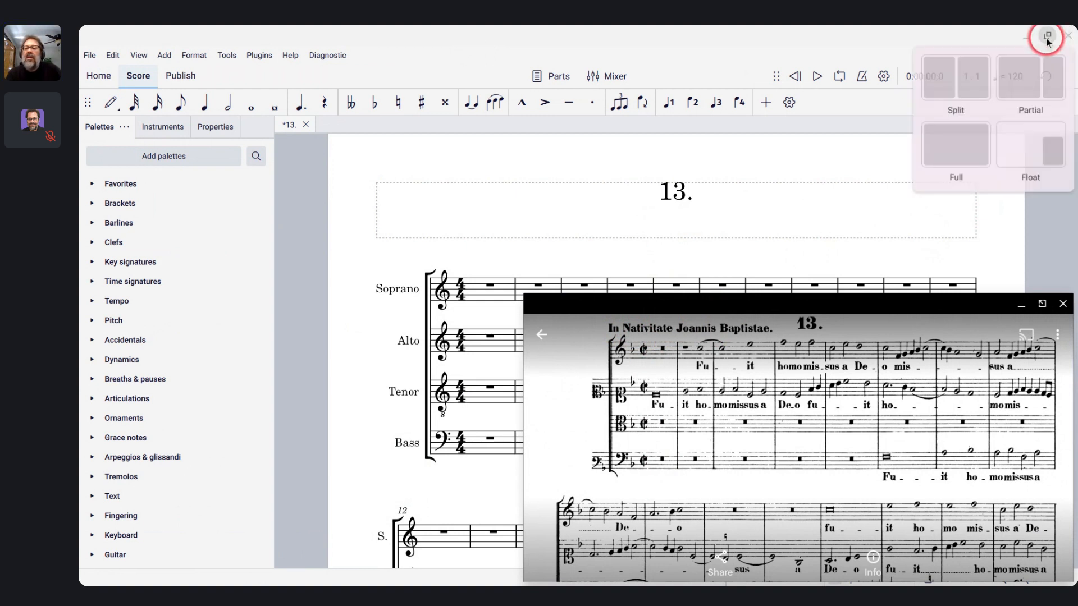
pyautogui.click(1018, 78)
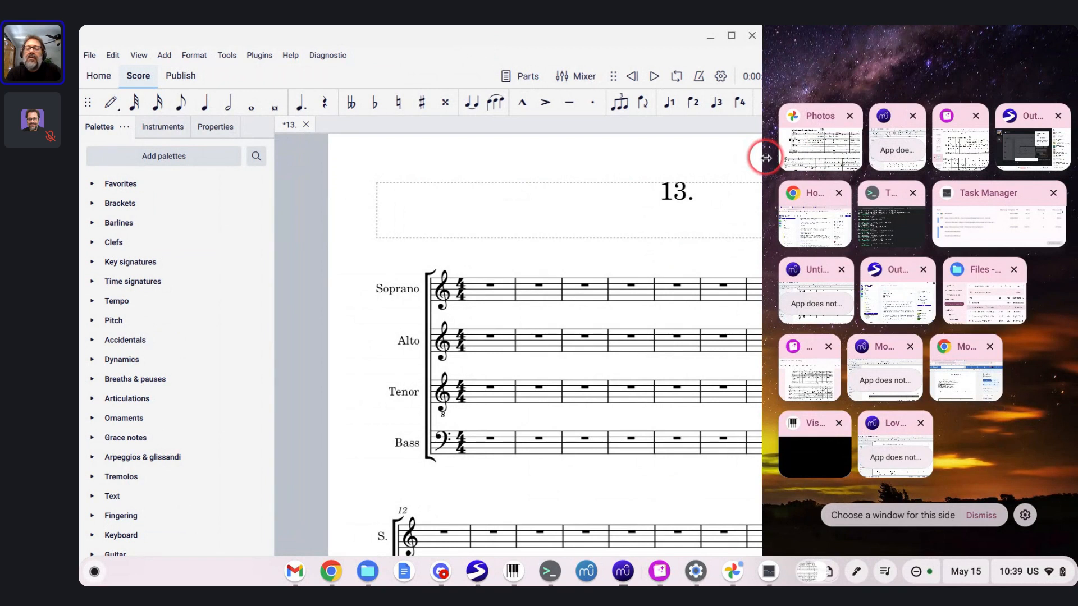
pyautogui.moveTo(766, 159); pyautogui.dragTo(861, 168)
pyautogui.click(920, 67)
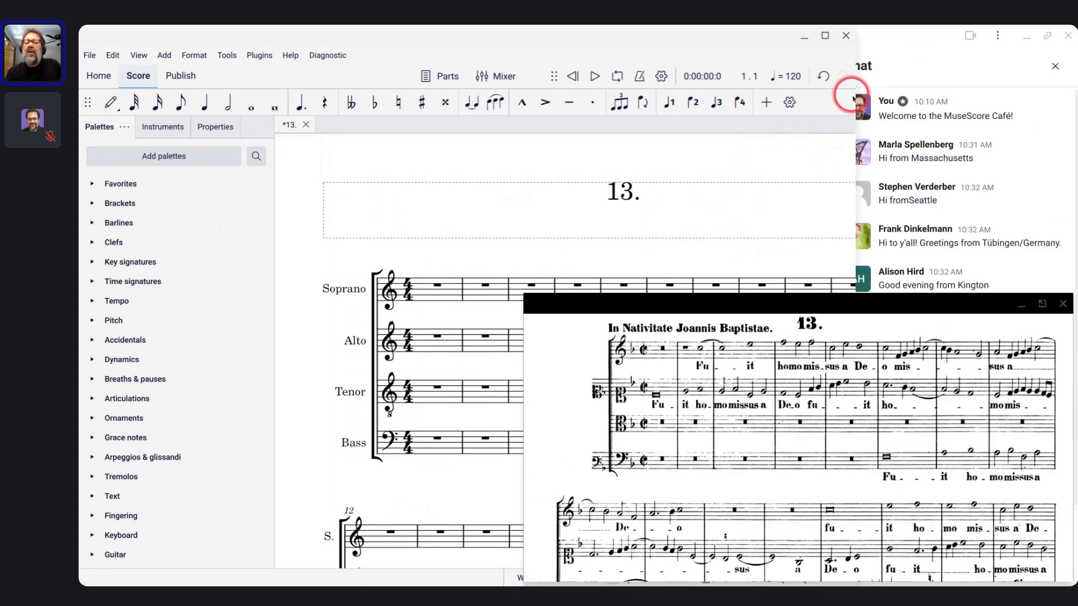
pyautogui.moveTo(857, 99); pyautogui.dragTo(806, 104)
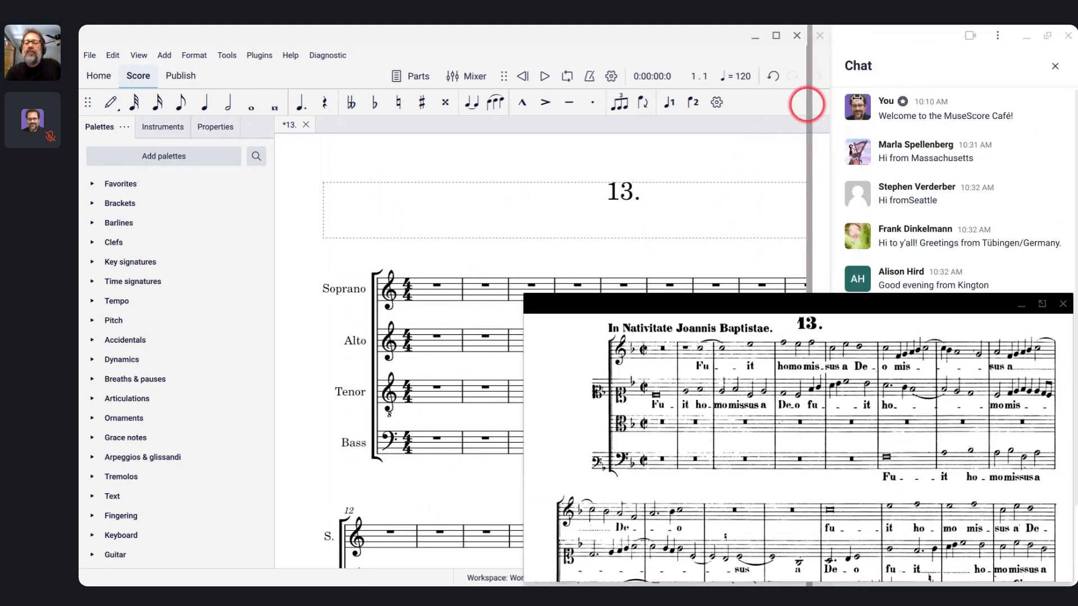
pyautogui.moveTo(714, 315); pyautogui.dragTo(474, 477)
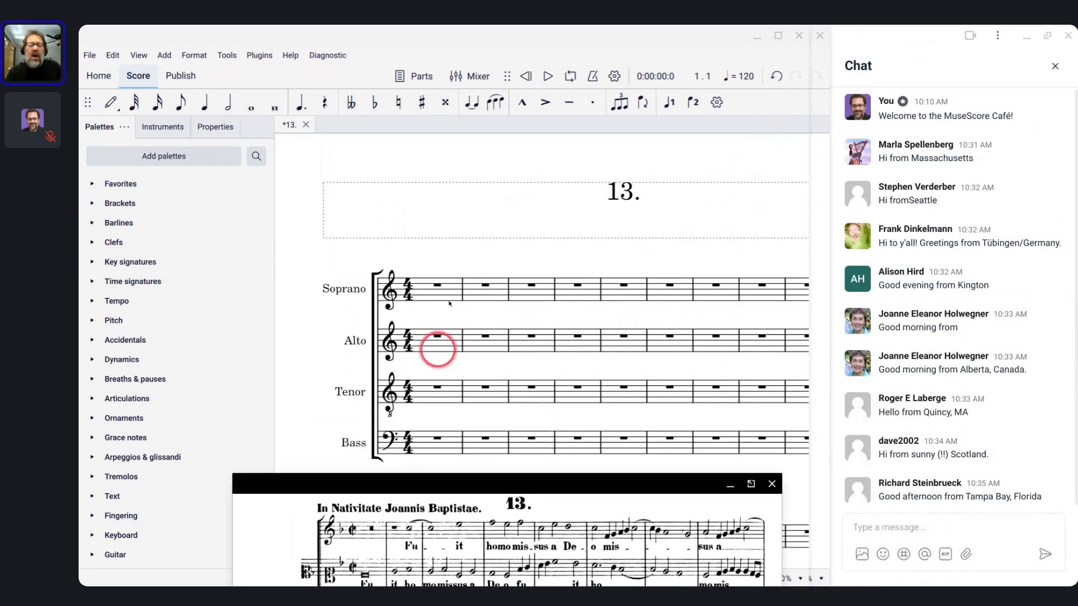
# - Add the system text "In Nativitate Joannis Baptistae" above the first measure of the Soprano staff
pyautogui.click(438, 286)
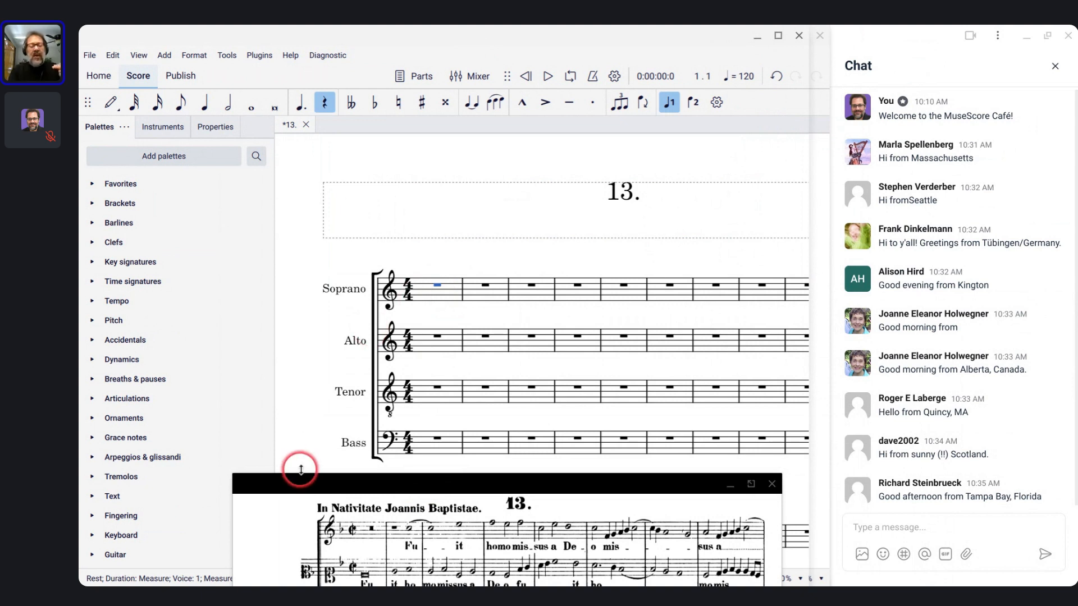
pyautogui.click(363, 514)
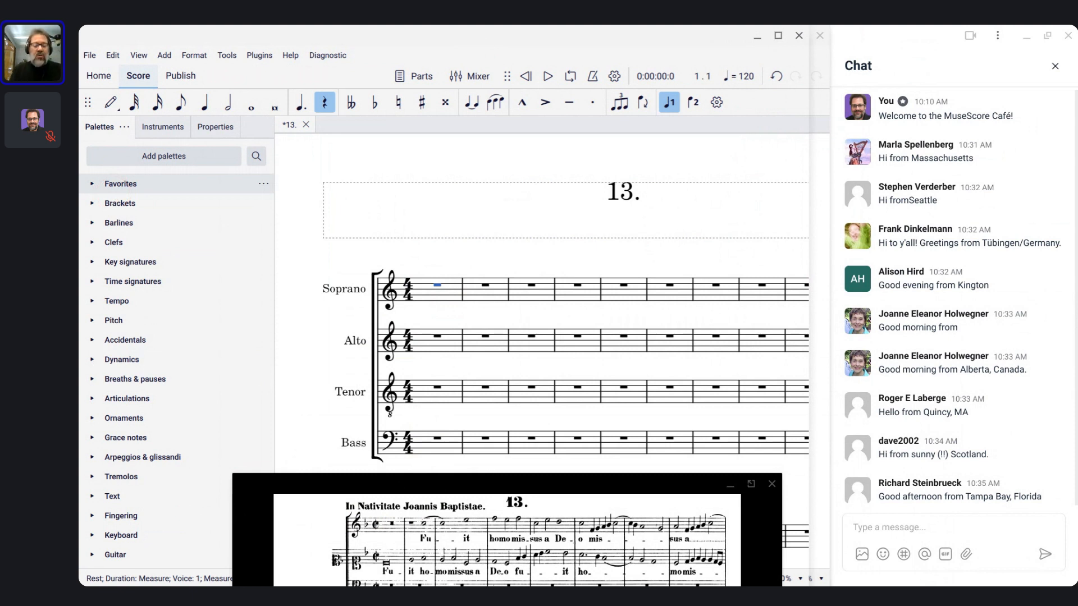
pyautogui.hotkey('ctrl', 'shift', 't')
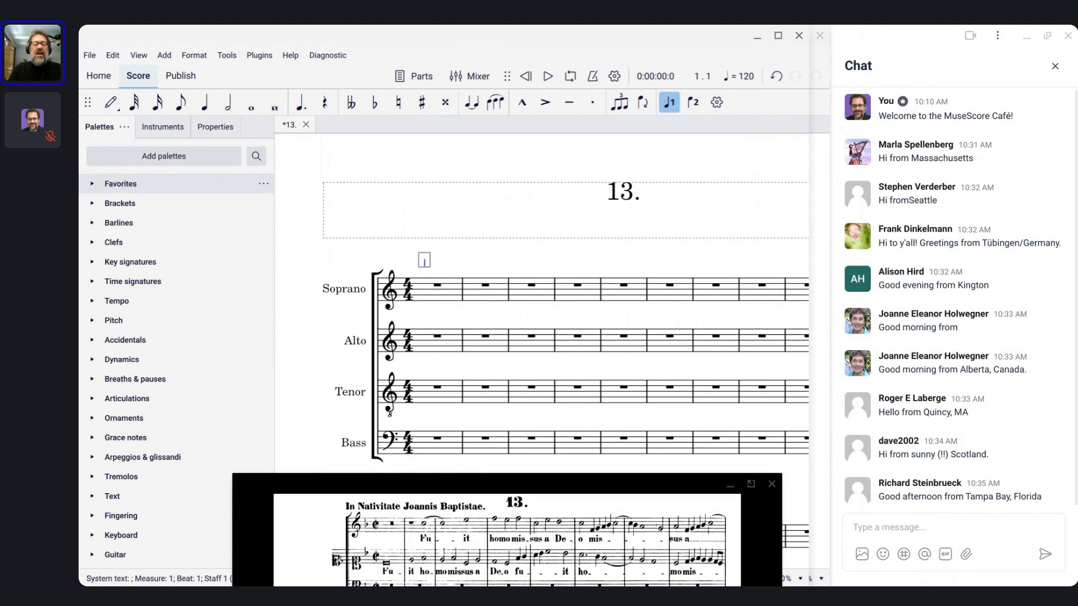
pyautogui.write('In ')
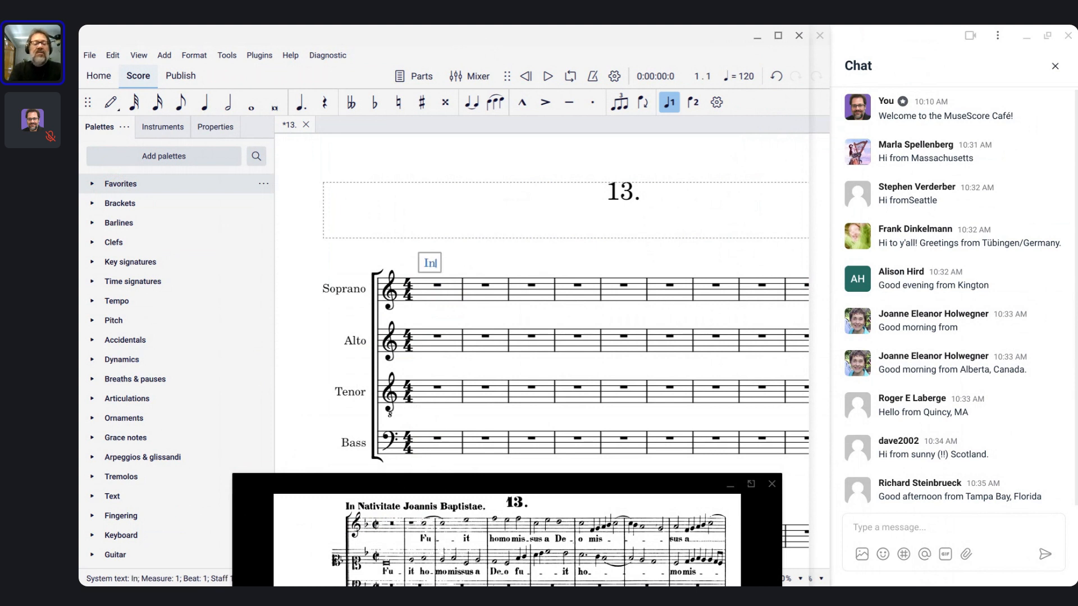
pyautogui.write('Nat')
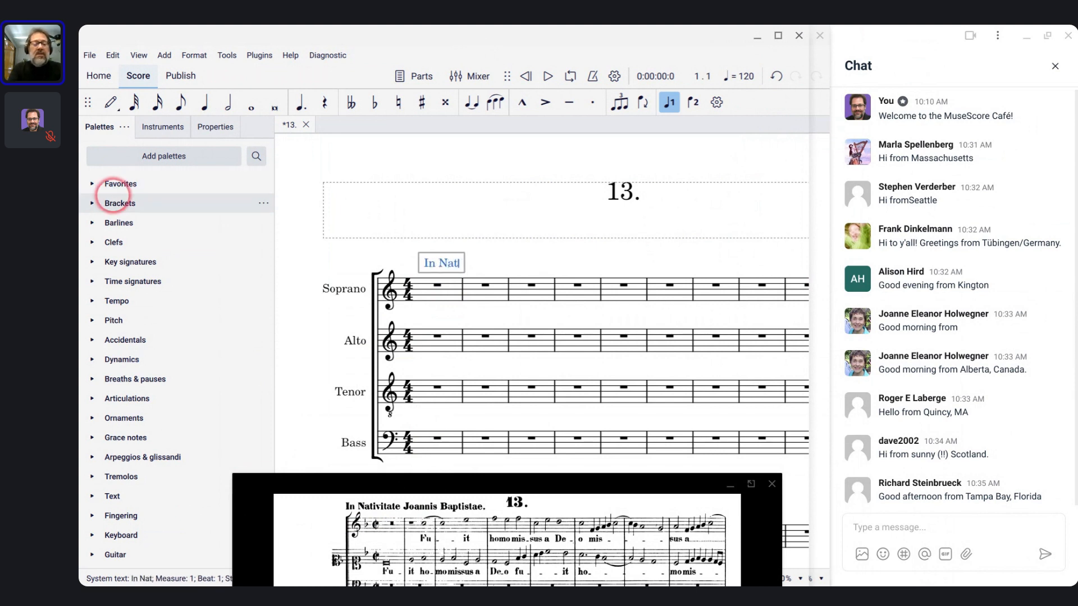
pyautogui.write('ivitatw')
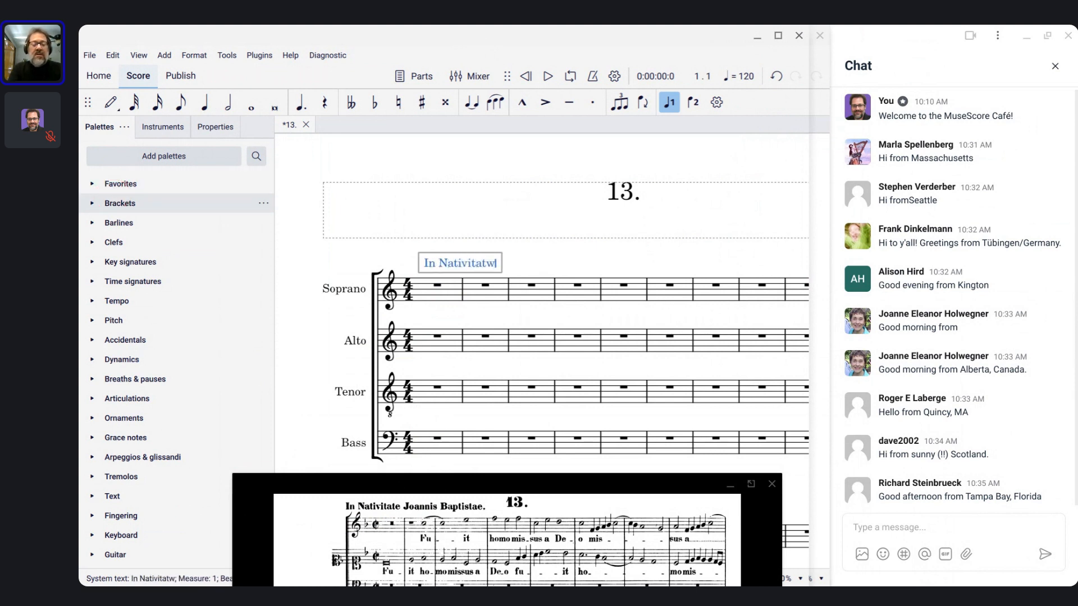
pyautogui.press('BackSpace')
pyautogui.write('e ')
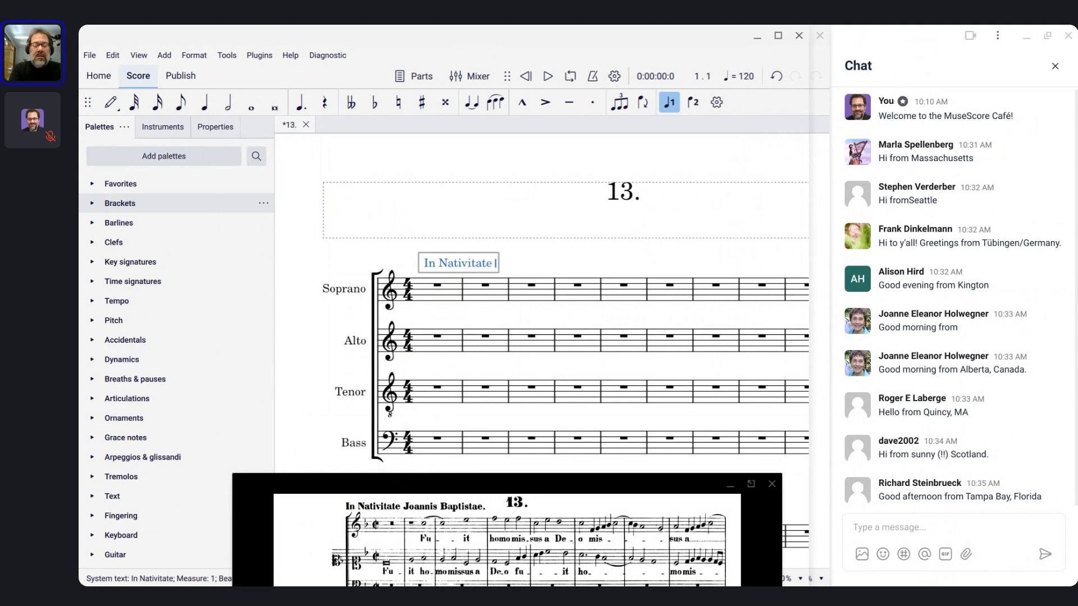
pyautogui.write('Joannis')
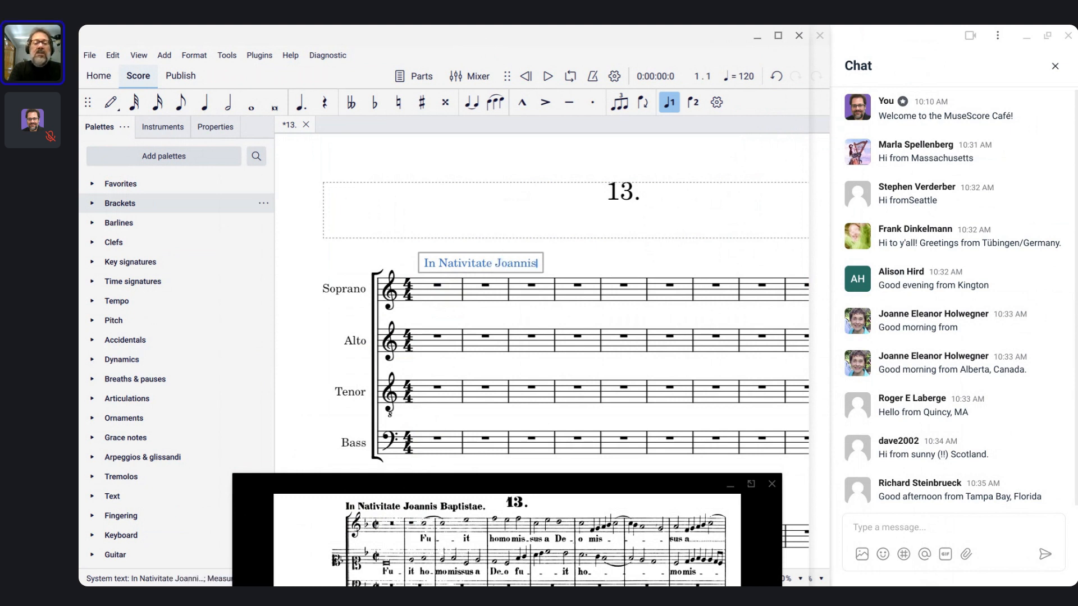
pyautogui.write(' Bapt')
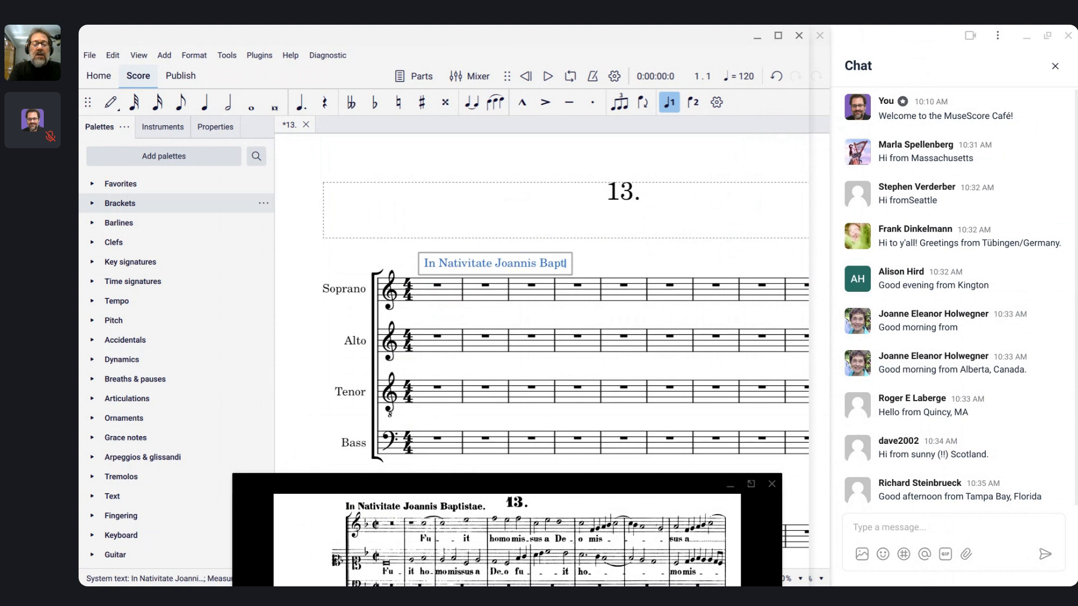
pyautogui.write('istae')
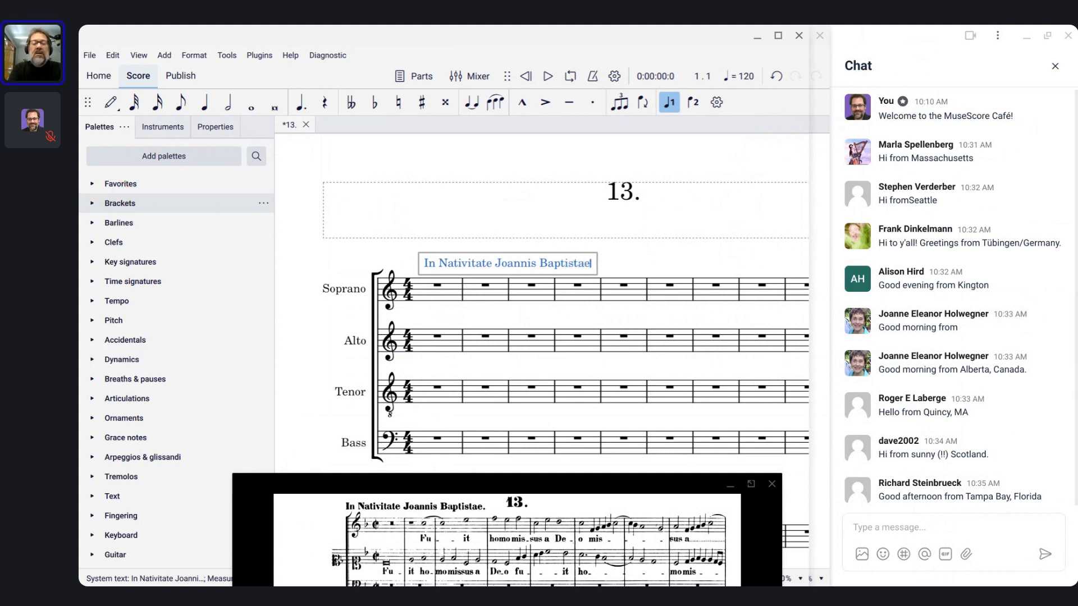
pyautogui.press('Escape')
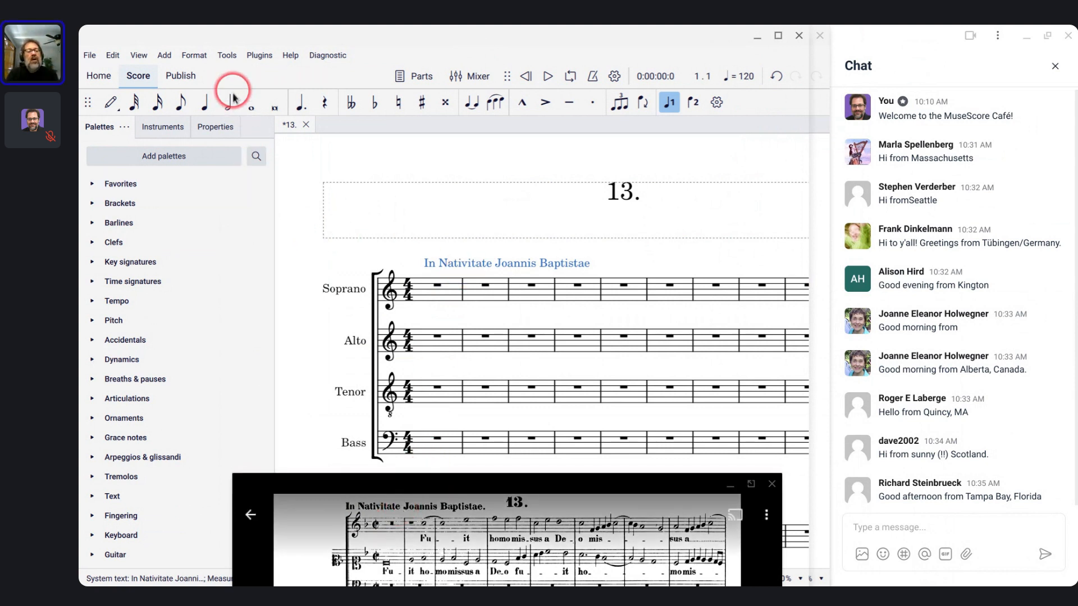
# - Make the "In Nativitate Joannis Baptistae" system text bold to match the original
pyautogui.click(219, 125)
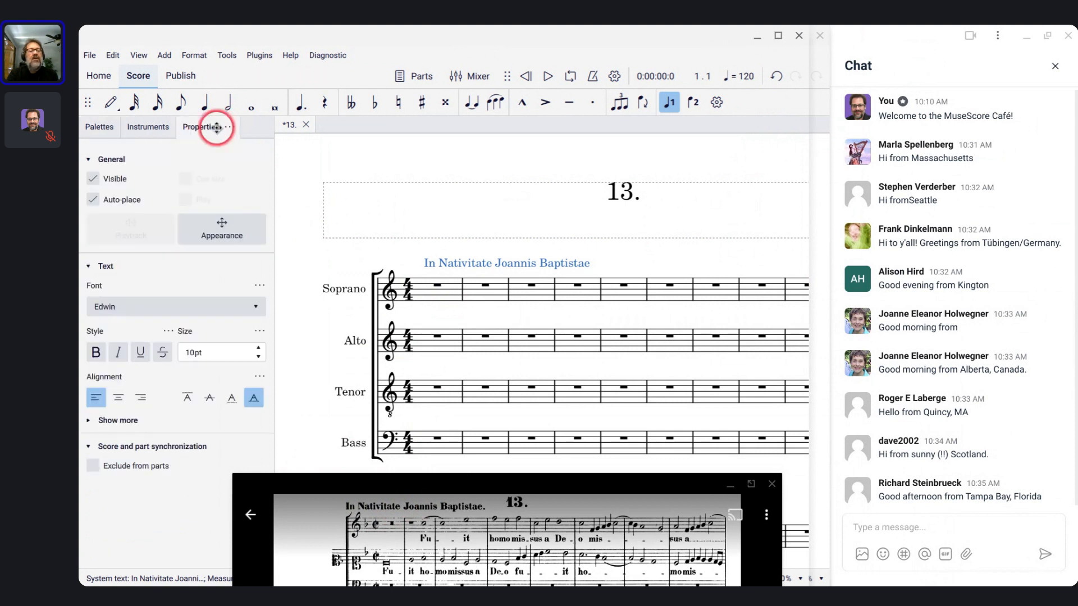
pyautogui.click(96, 353)
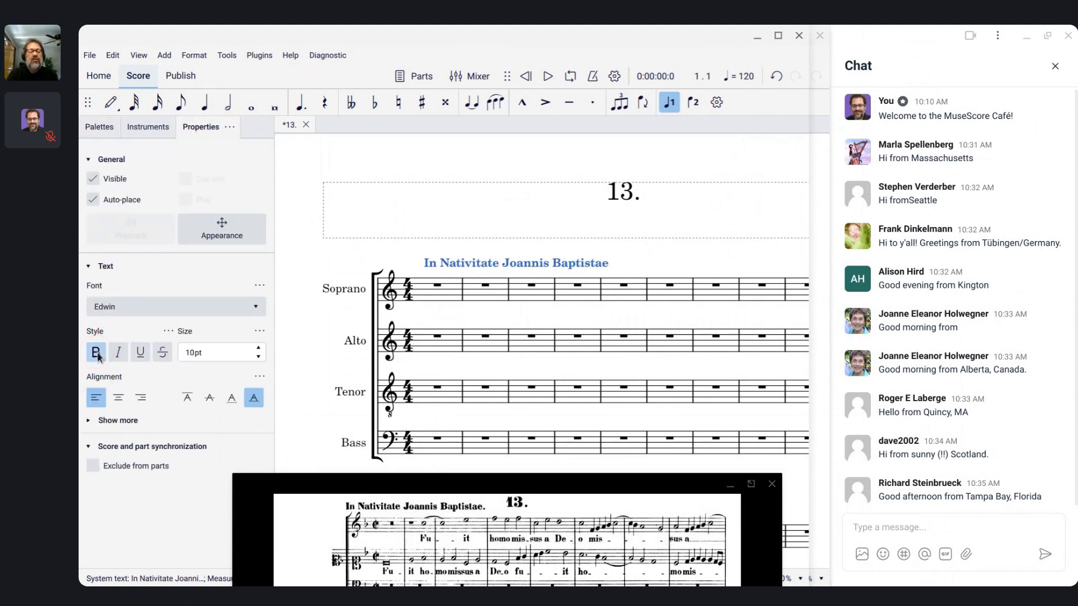
pyautogui.click(392, 577)
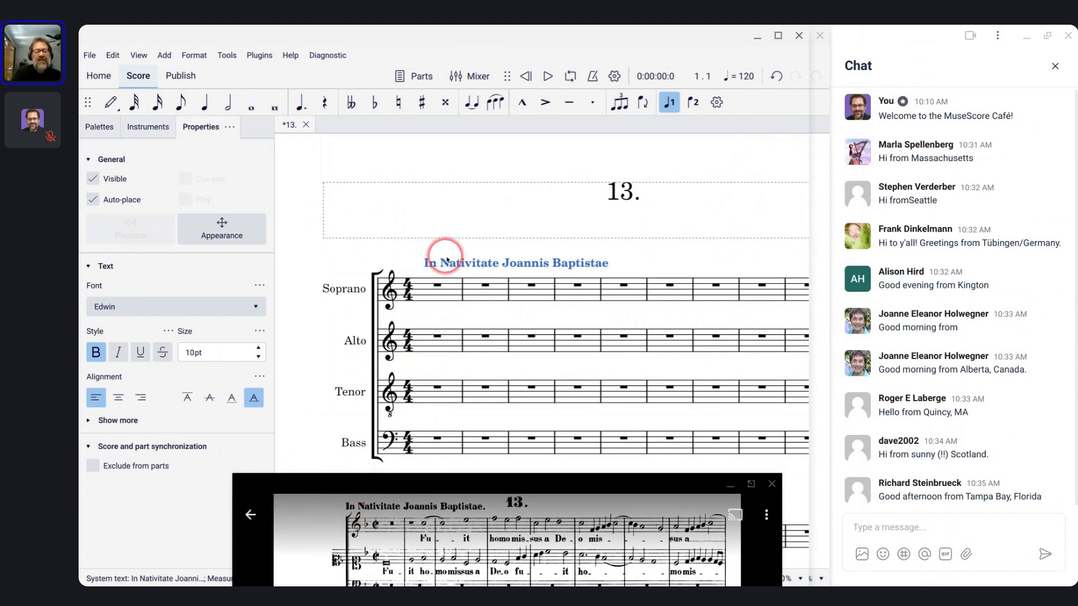
pyautogui.scroll(-2, 447, 259)
pyautogui.scroll(1, 448, 260)
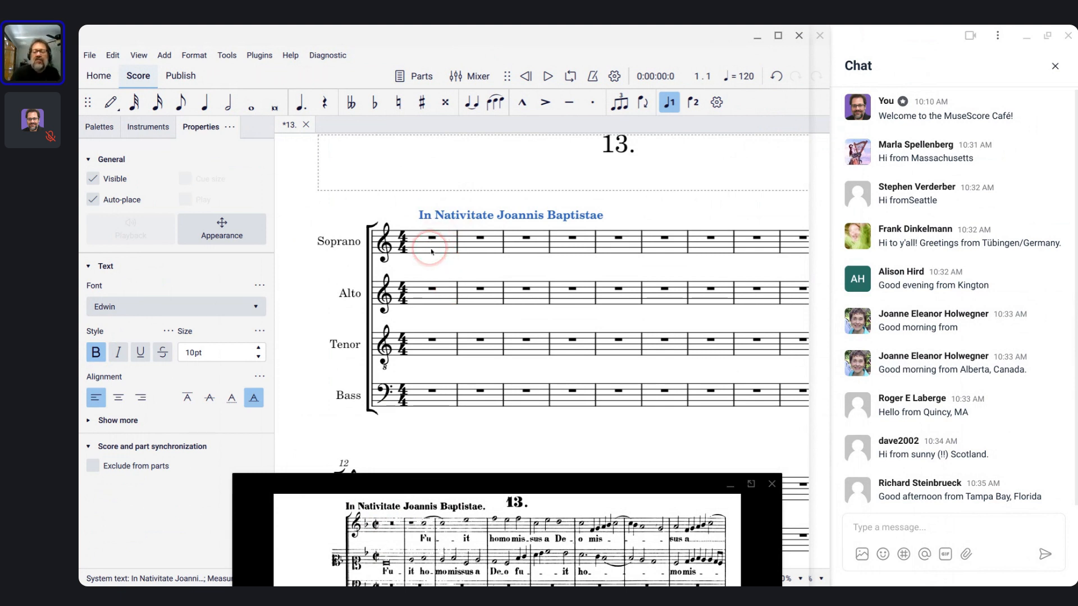
pyautogui.scroll(-2, 432, 242)
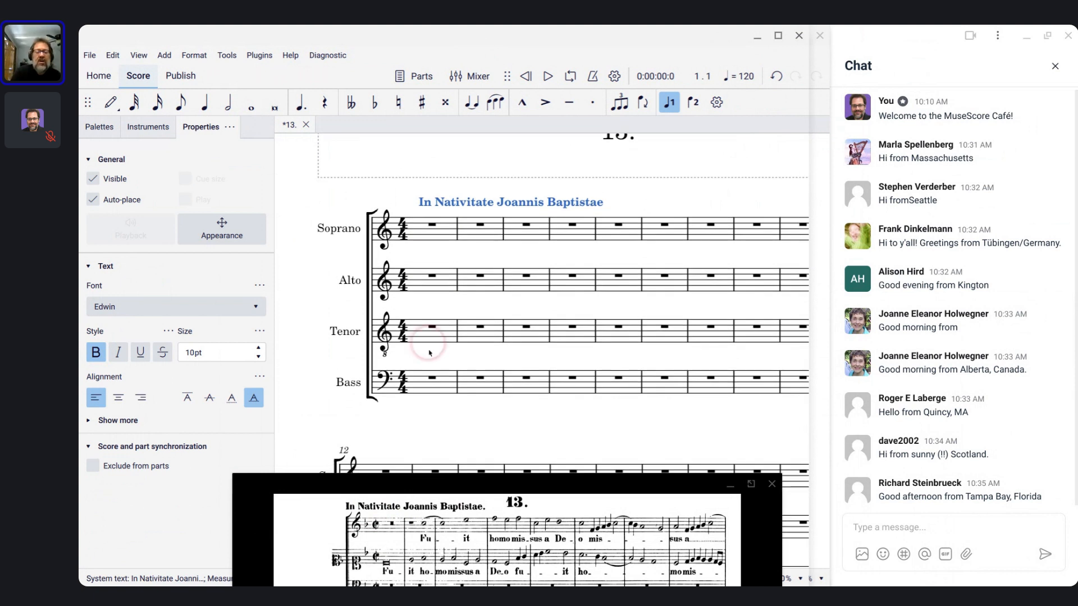
# - Add a key signature of one flat to all four staves from the first measure
pyautogui.scroll(2, 403, 449)
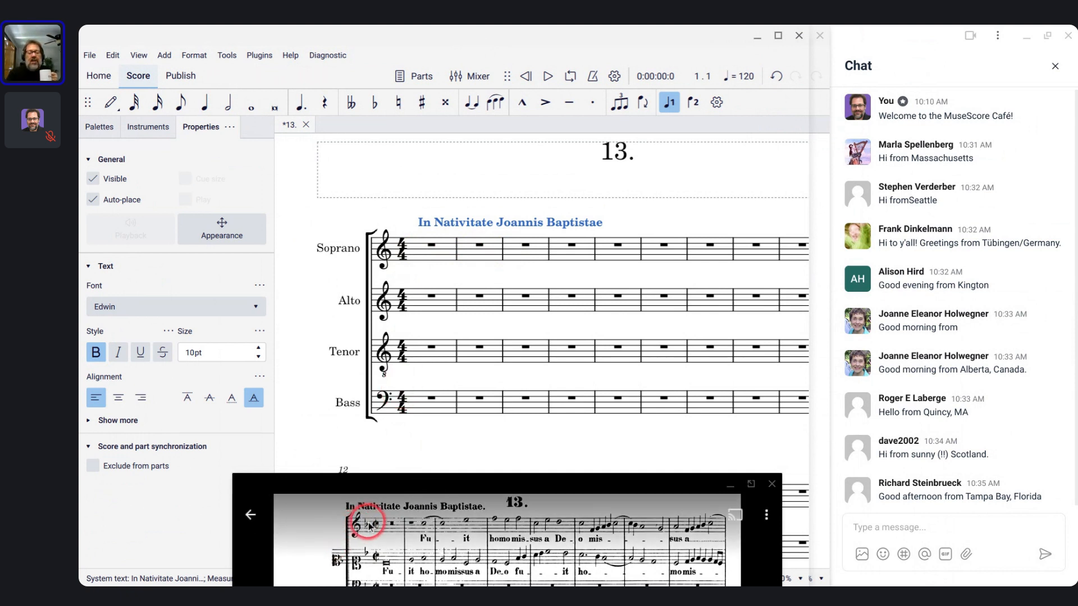
pyautogui.click(430, 258)
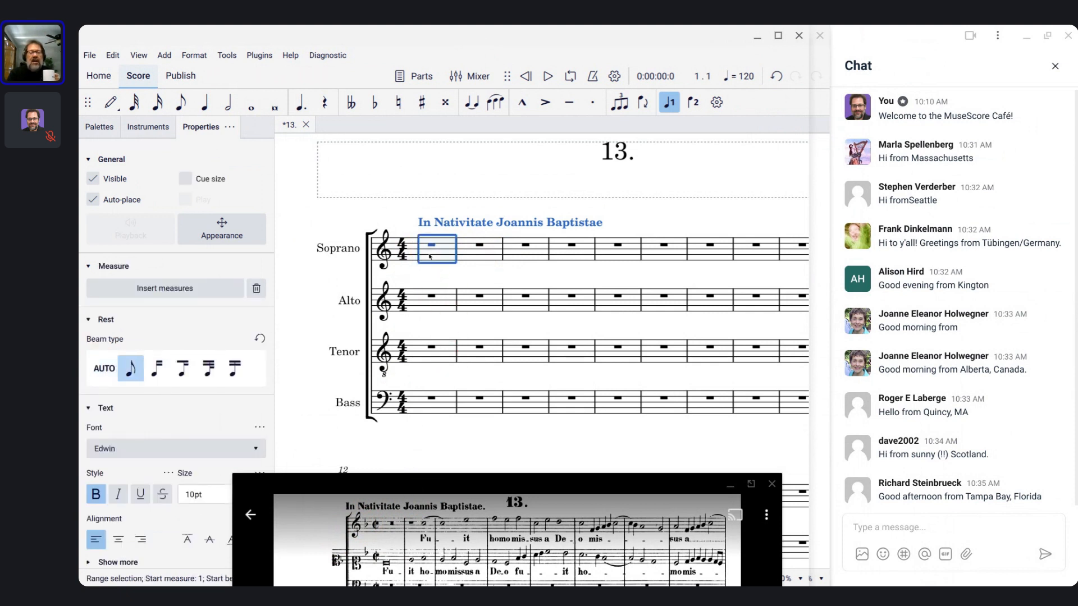
pyautogui.click(90, 125)
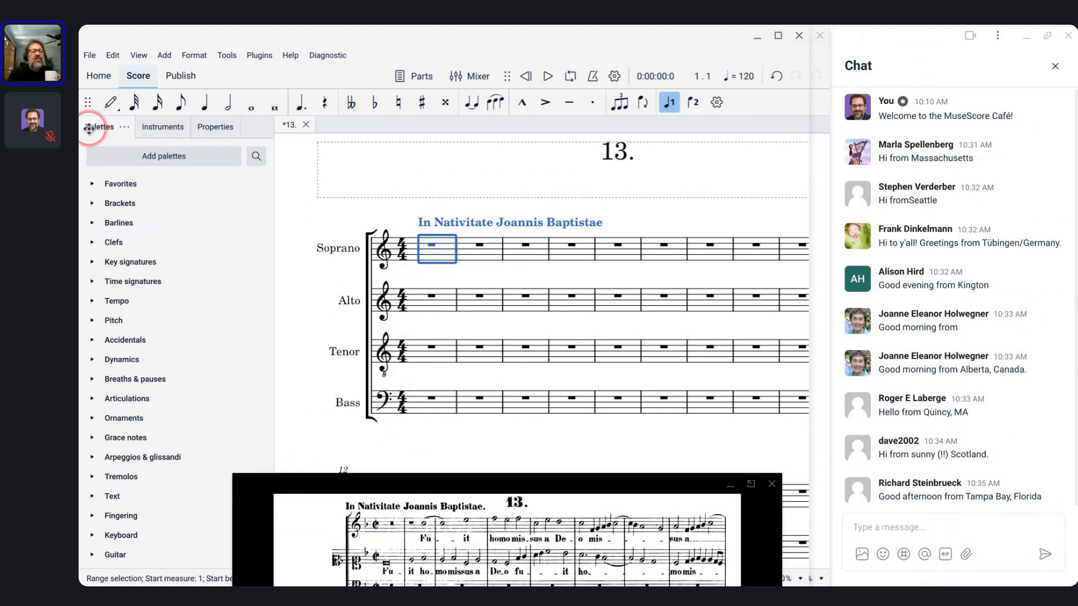
pyautogui.click(92, 263)
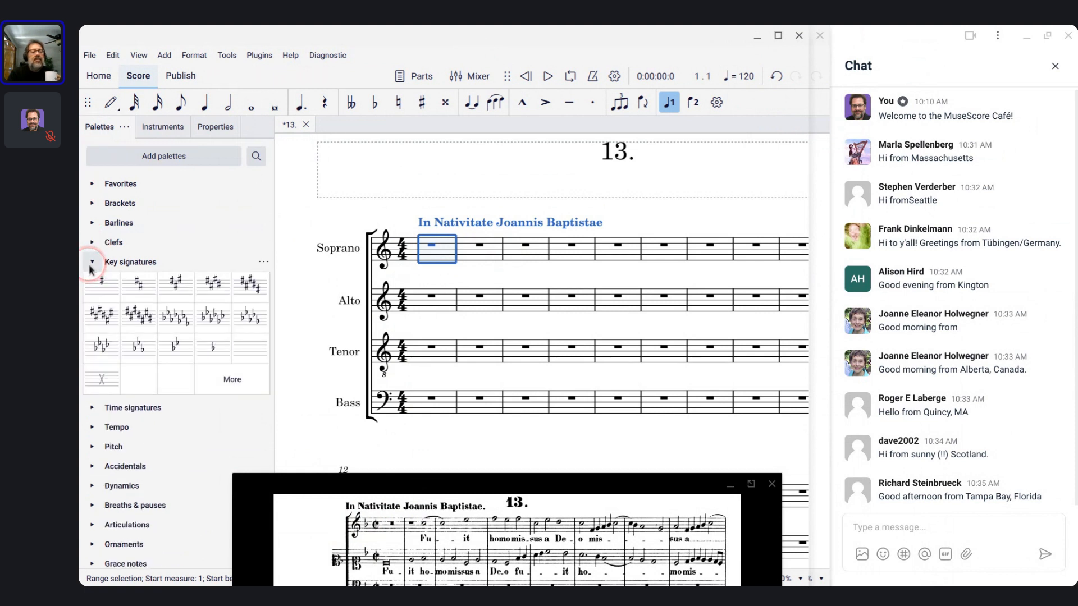
pyautogui.click(209, 347)
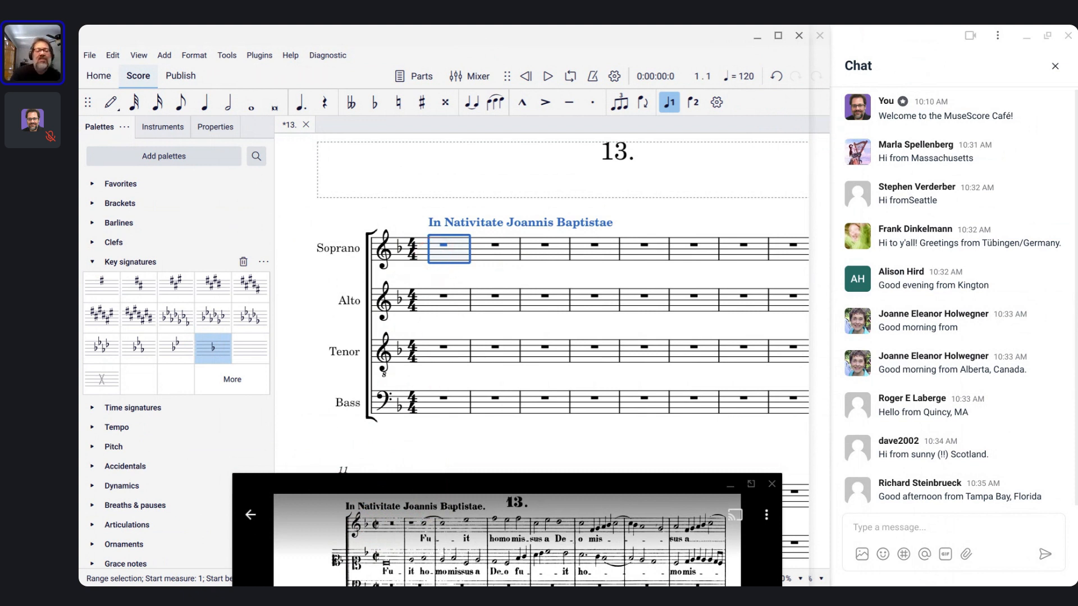
pyautogui.click(412, 251)
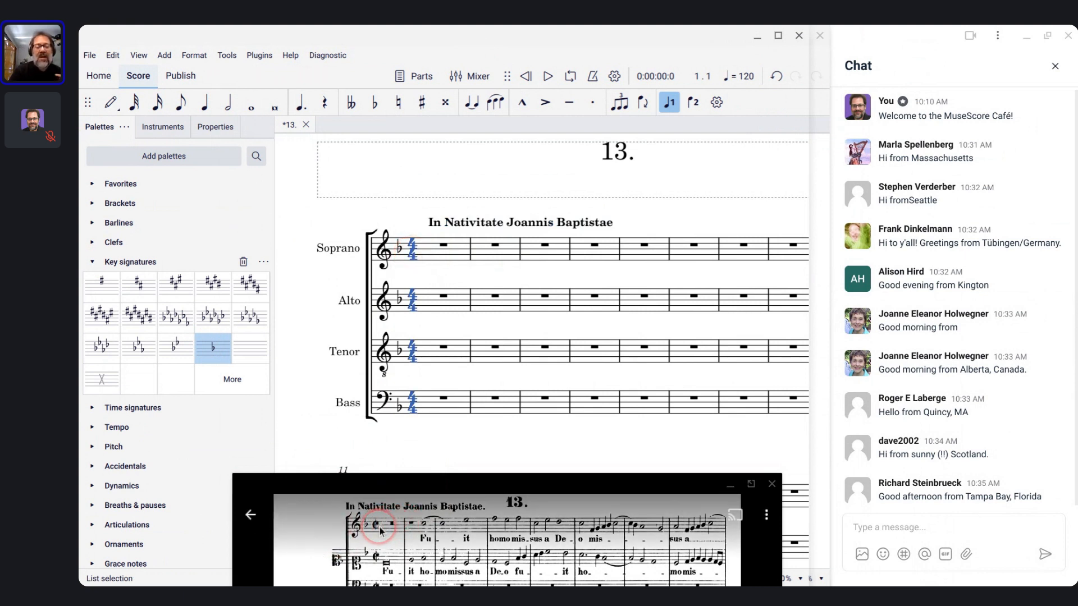
pyautogui.click(91, 262)
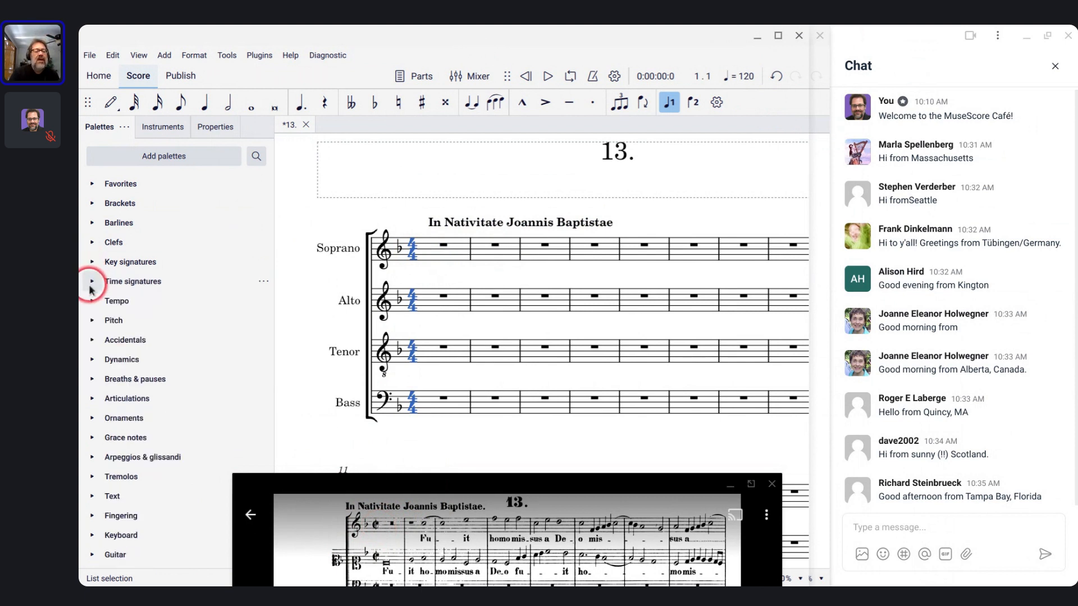
pyautogui.click(92, 283)
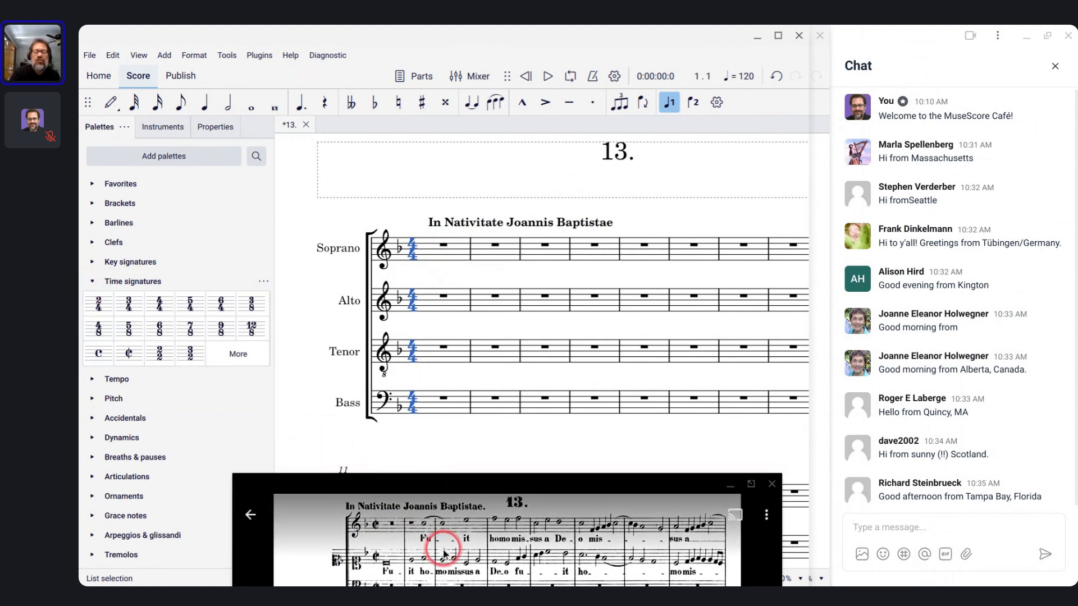
# - Switch to the Demo workspace, moving the floating piece 13 image aside to reach the workspace choices and back below the score
pyautogui.moveTo(644, 471); pyautogui.dragTo(748, 537)
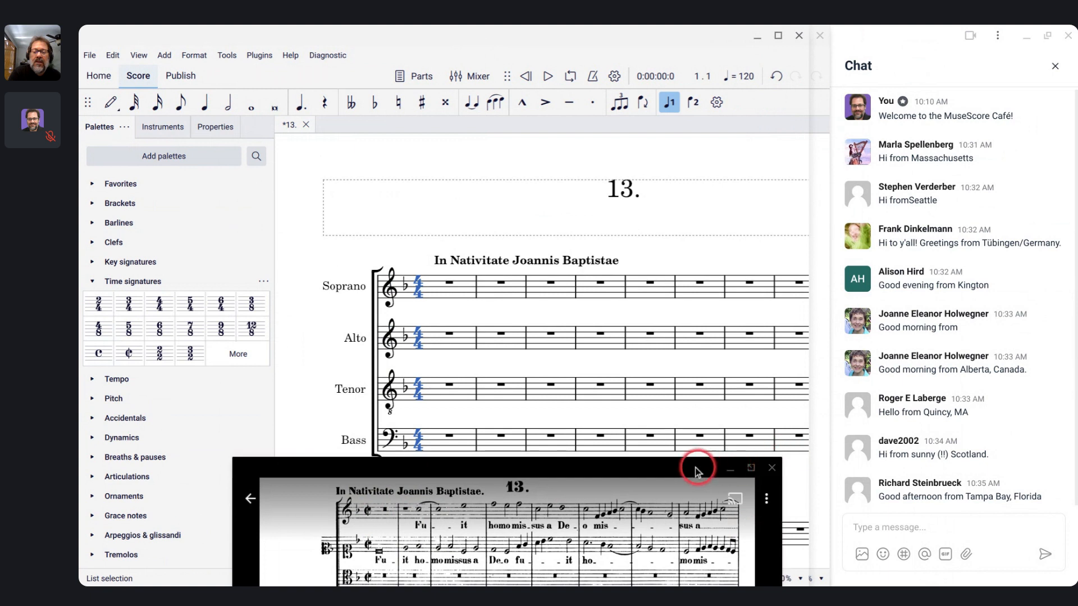
pyautogui.moveTo(692, 467); pyautogui.dragTo(505, 471)
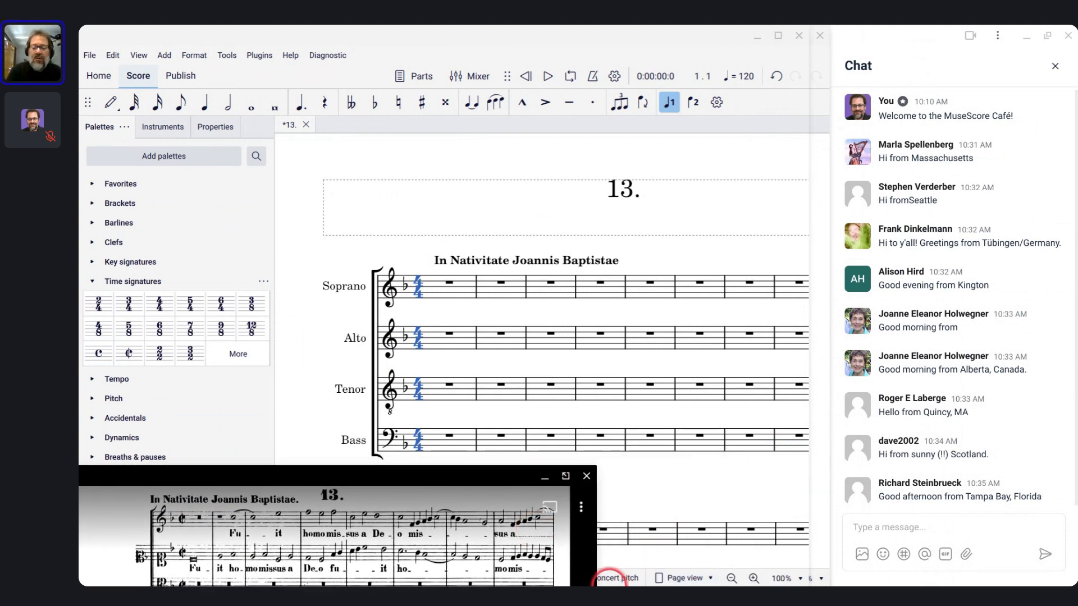
pyautogui.moveTo(490, 475); pyautogui.dragTo(308, 477)
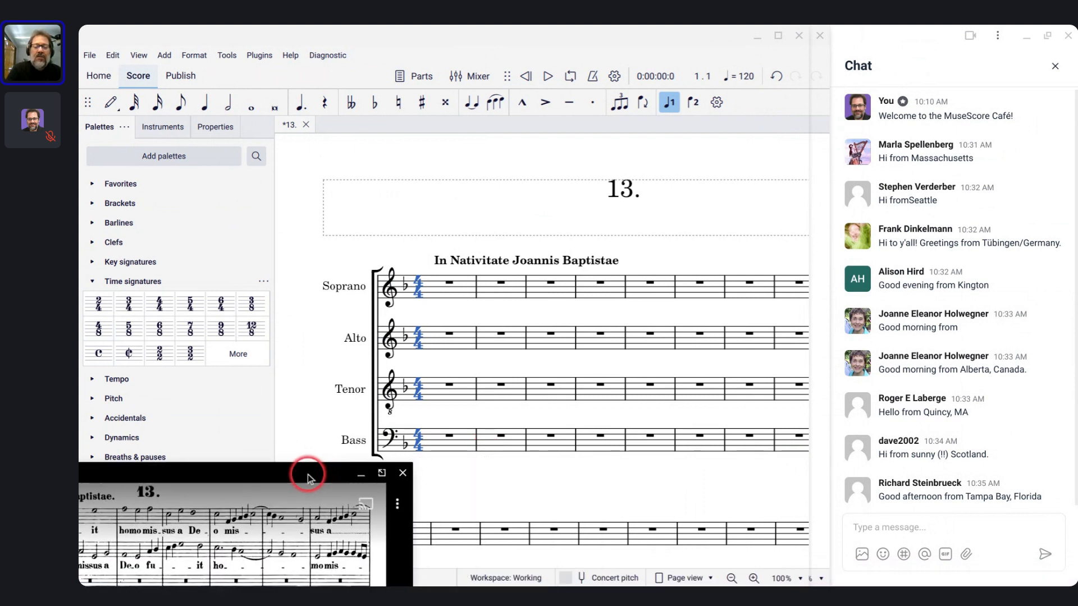
pyautogui.click(534, 578)
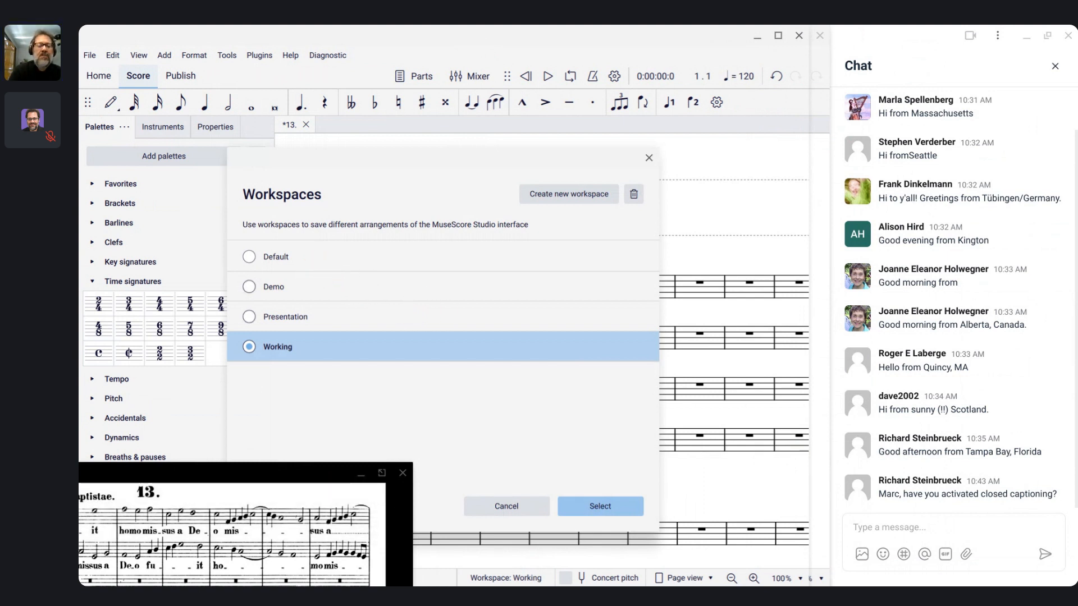
pyautogui.click(249, 286)
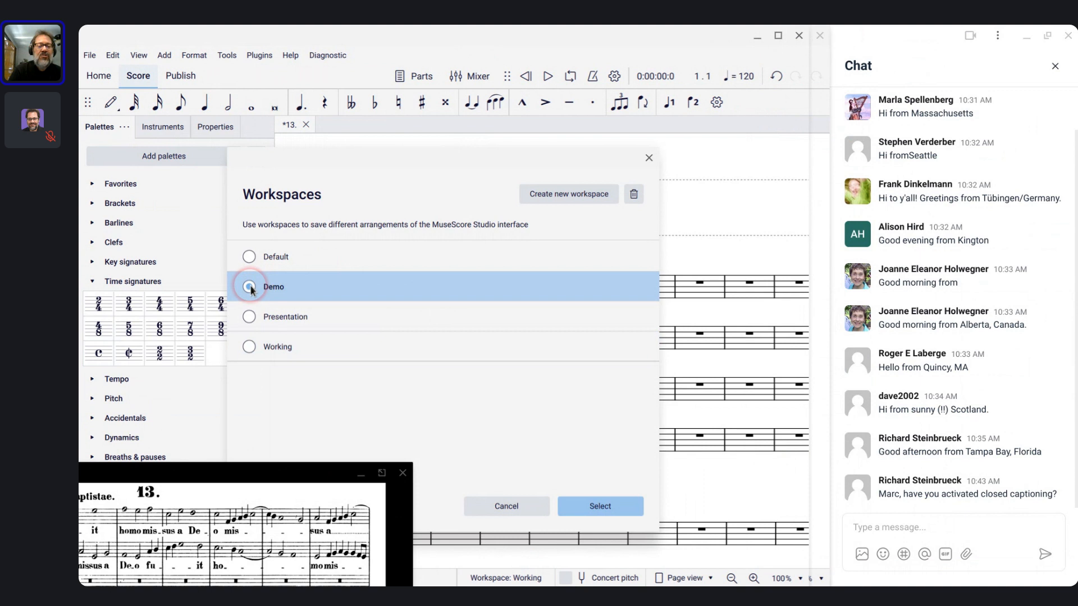
pyautogui.click(589, 507)
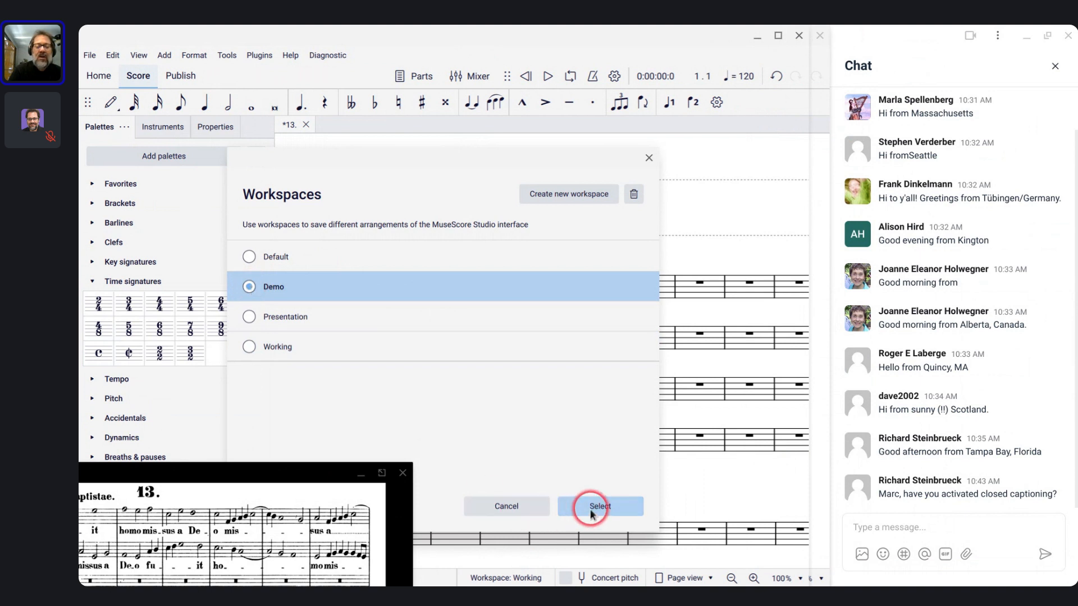
pyautogui.moveTo(197, 476); pyautogui.dragTo(588, 475)
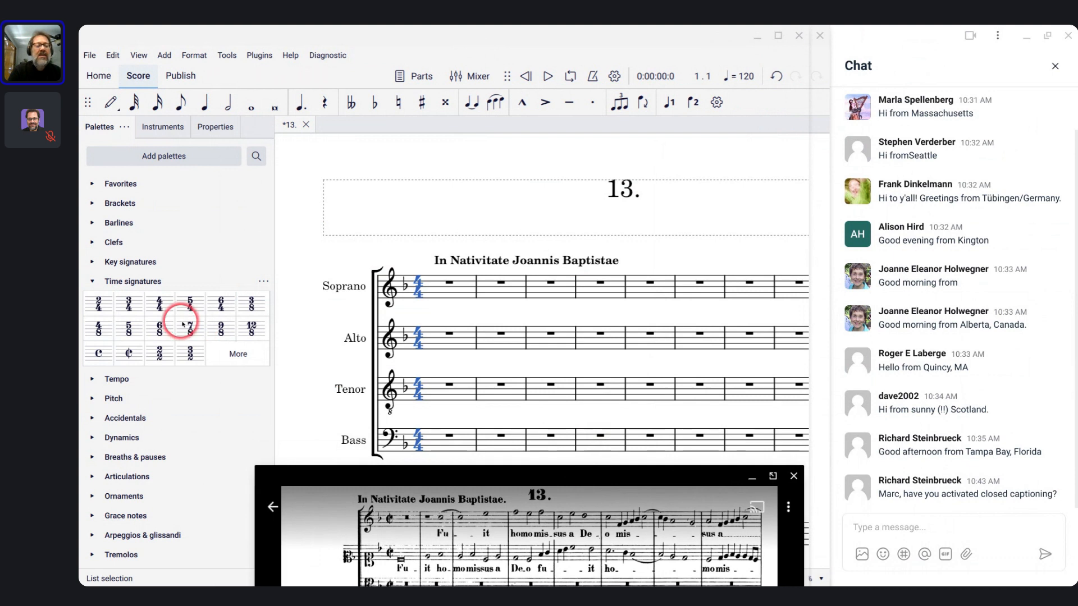
pyautogui.click(93, 285)
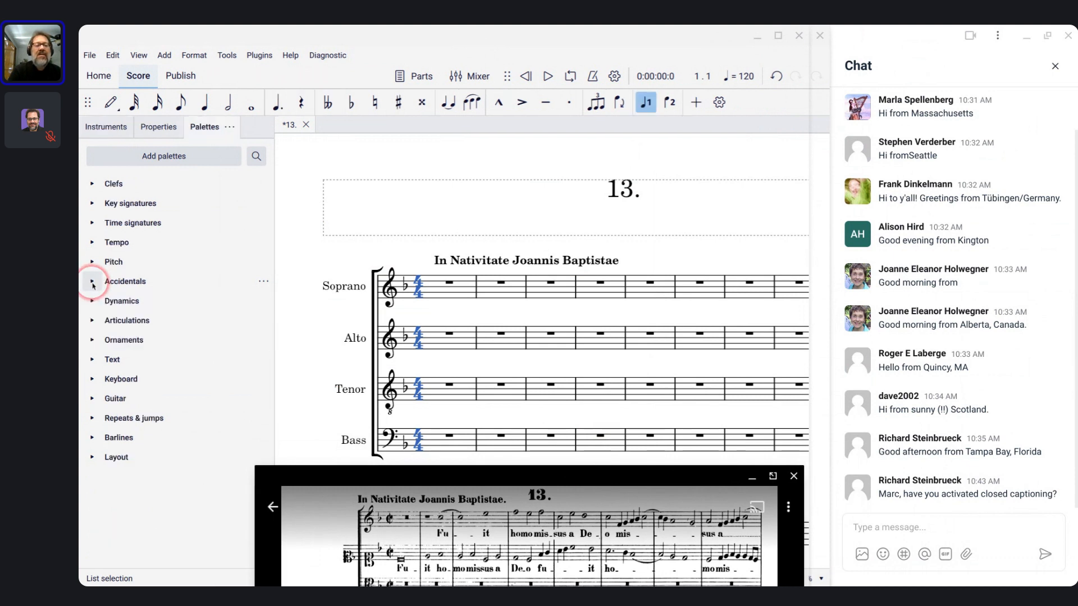
pyautogui.click(93, 284)
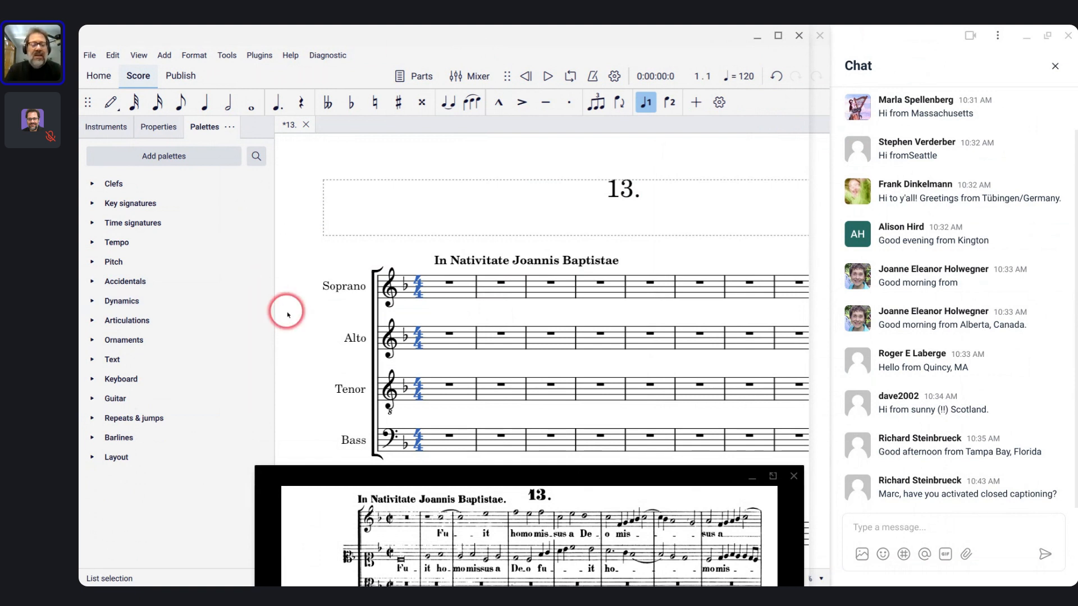
pyautogui.press('n')
pyautogui.press('Escape')
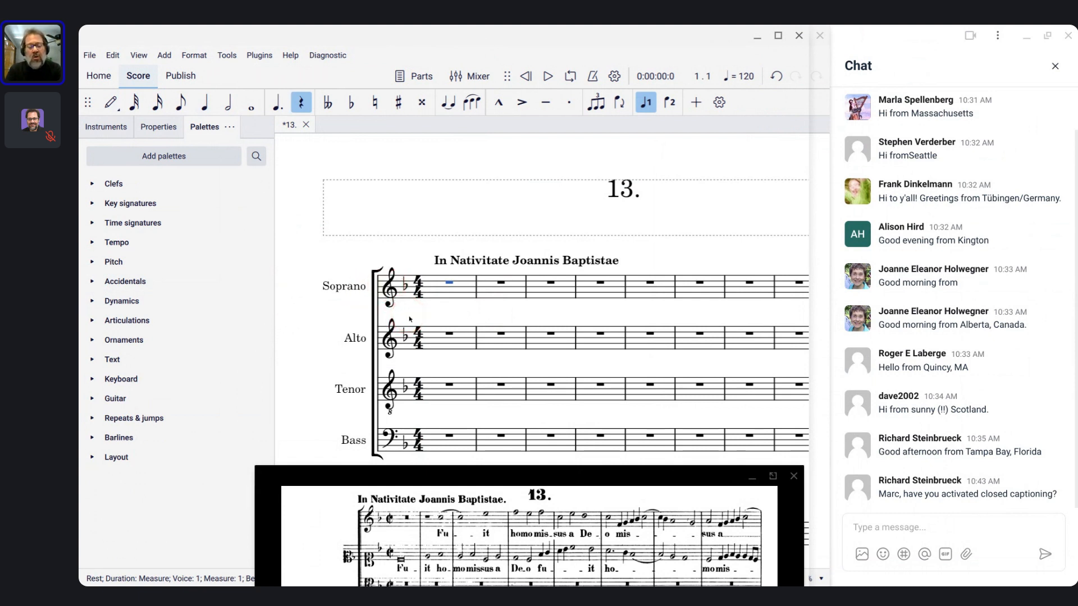
pyautogui.press('alt')
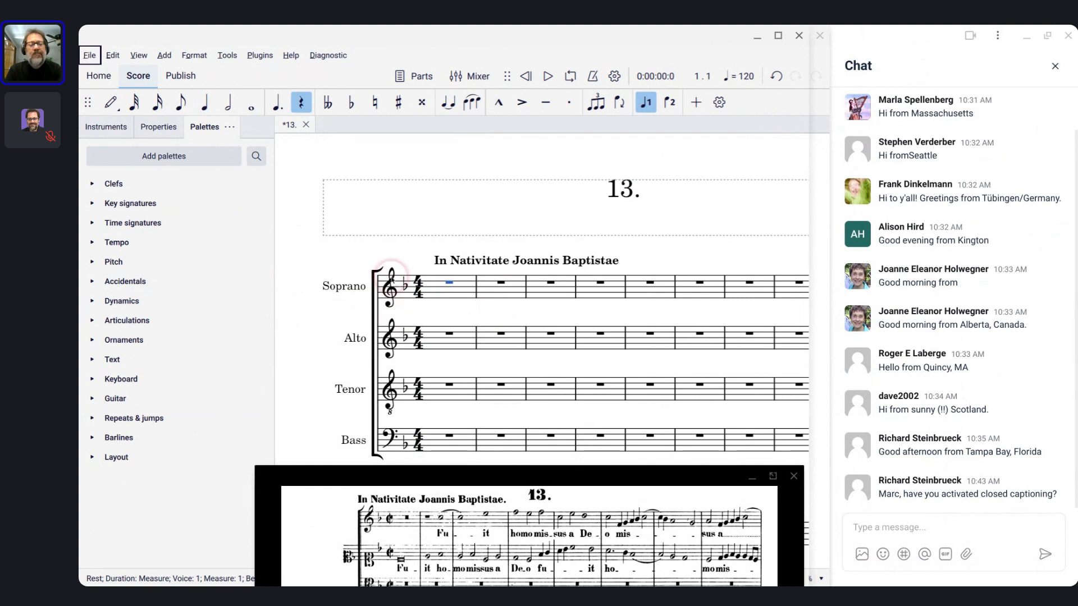
pyautogui.press('Escape')
pyautogui.press('n')
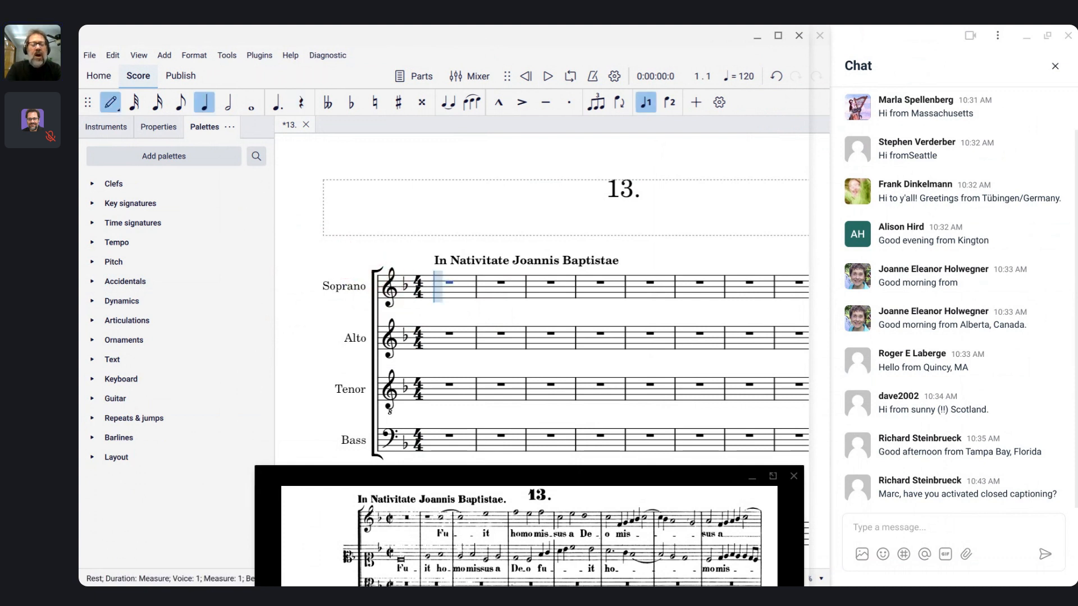
pyautogui.press('Escape')
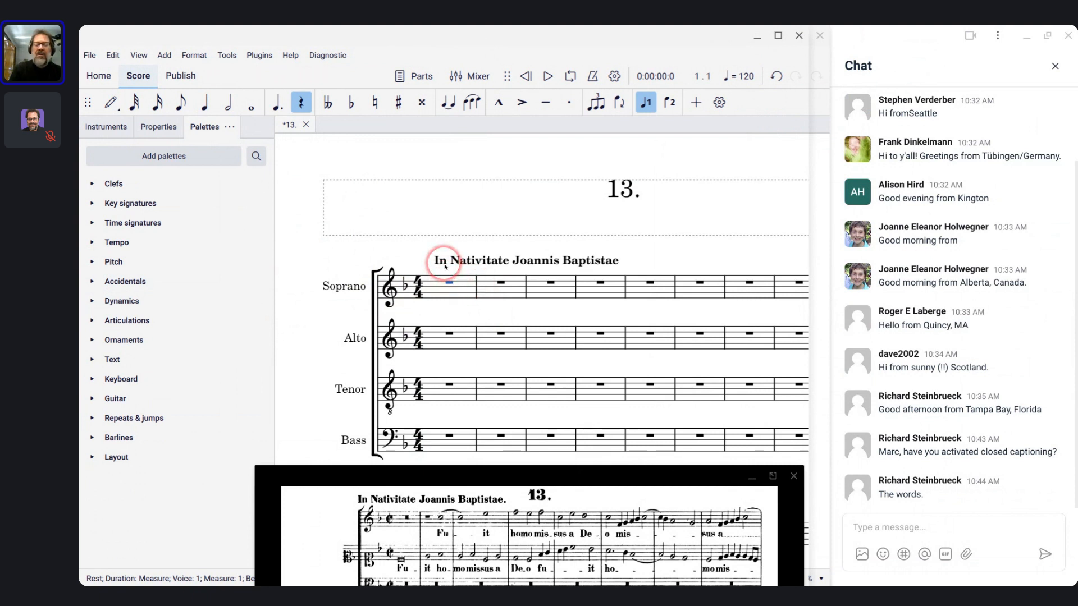
# - Switch to the MuseScore Café live event window and move the floating score image aside to check the stream controls for closed captioning
pyautogui.moveTo(515, 584)
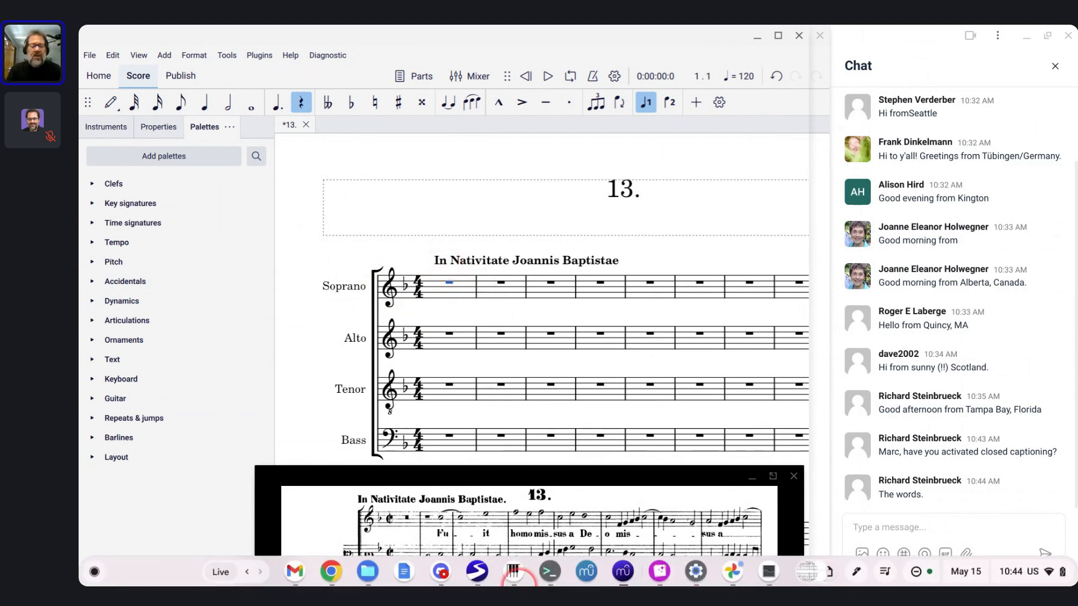
pyautogui.hotkey('alt', 'Tab')
pyautogui.hotkey('alt', 'Tab')
pyautogui.hotkey('alt', 'Tab')
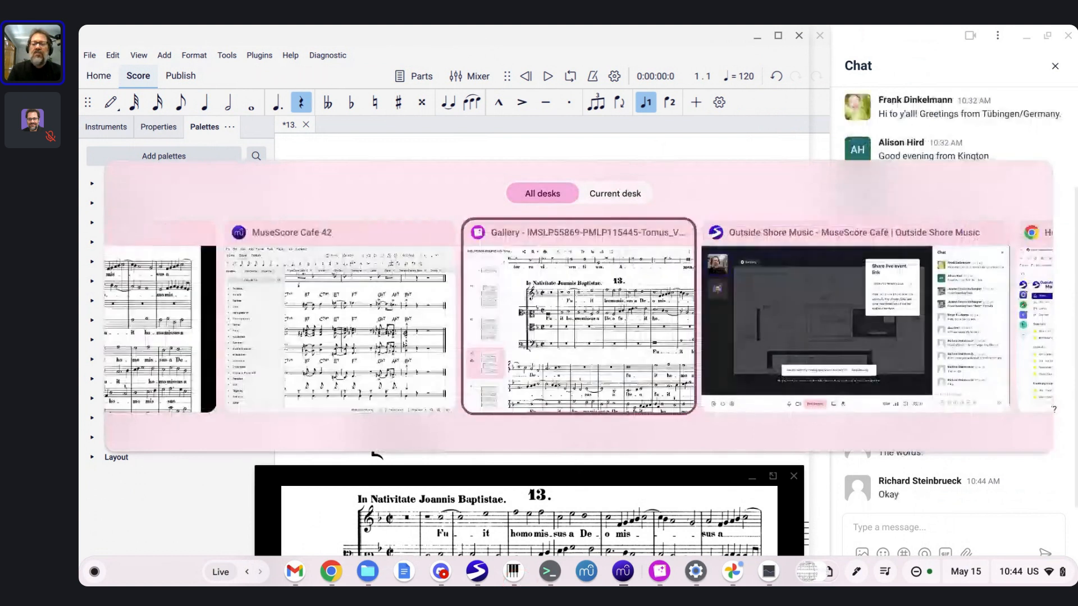
pyautogui.hotkey('alt', 'Tab')
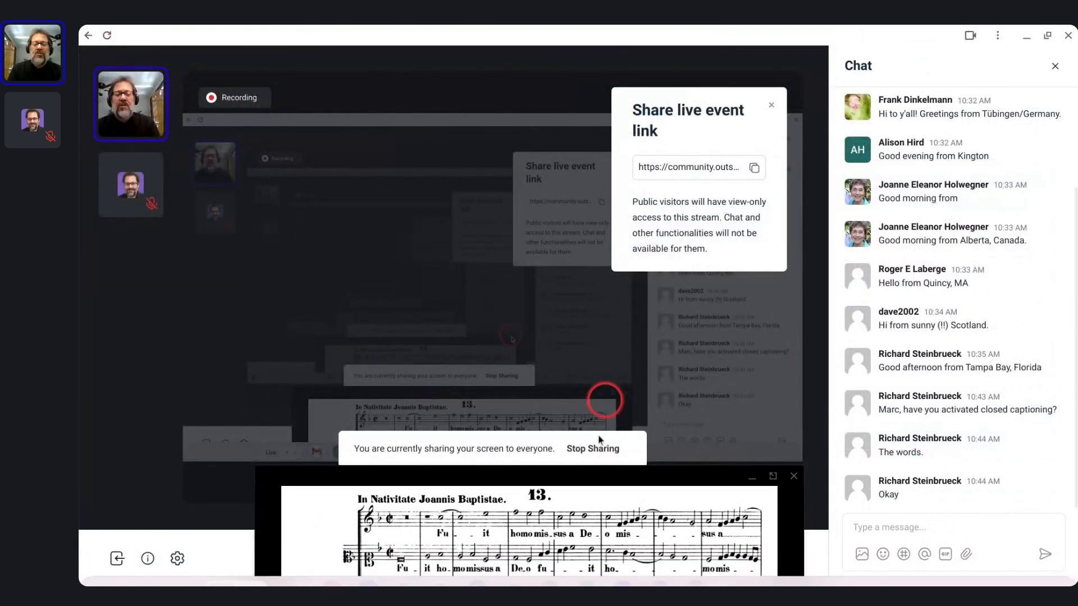
pyautogui.moveTo(564, 480); pyautogui.dragTo(867, 575)
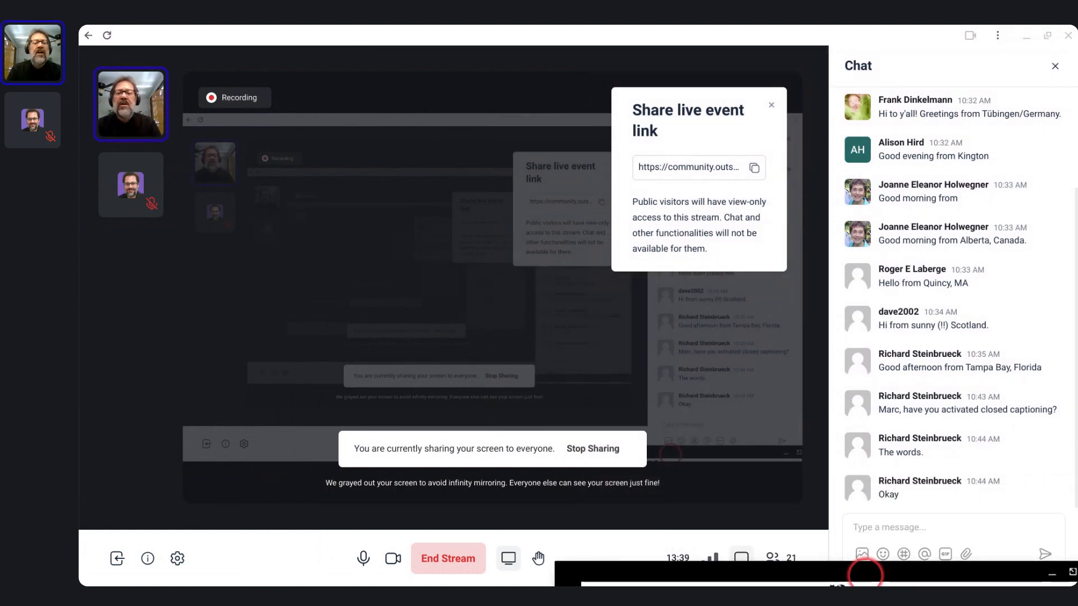
# - Move the floating piece 13 image back below the main view and switch back to the "13." score in MuseScore
pyautogui.moveTo(865, 573); pyautogui.dragTo(523, 493)
pyautogui.hotkey('alt', 'Tab')
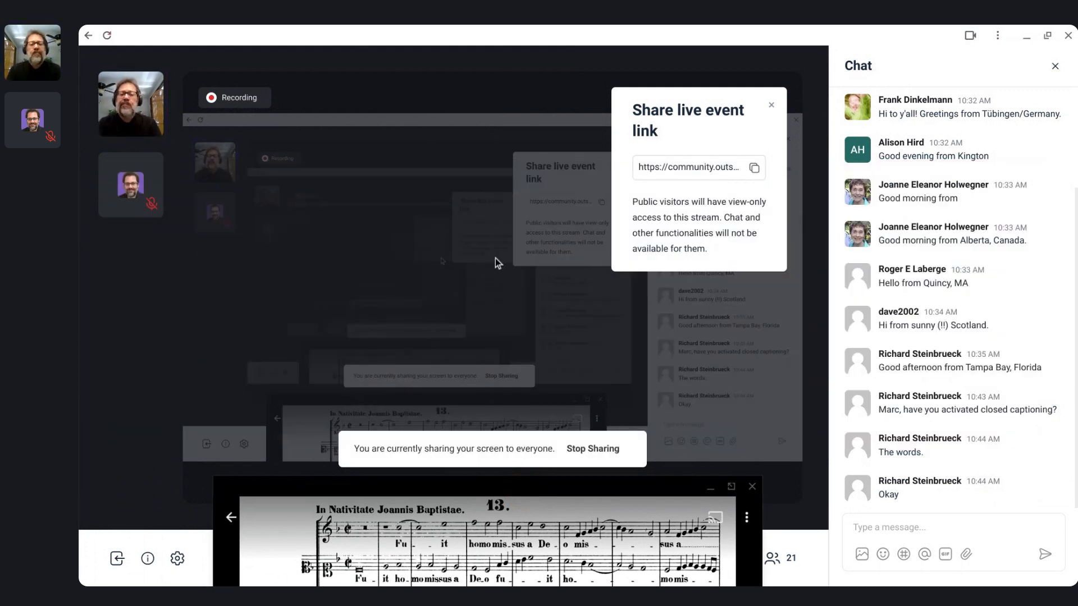
pyautogui.hotkey('alt', 'Tab')
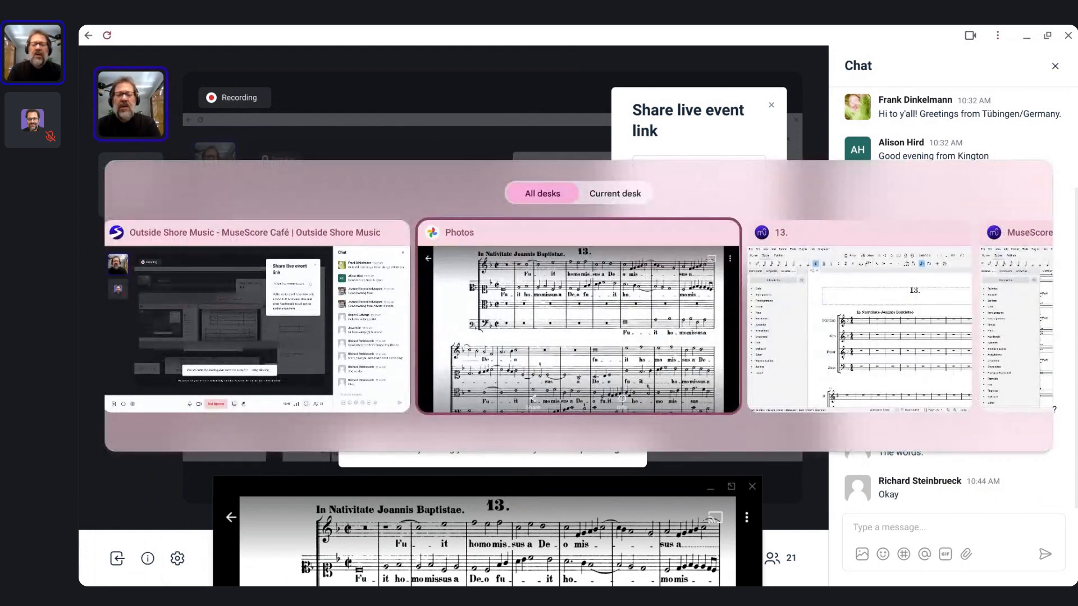
pyautogui.hotkey('alt', 'Tab')
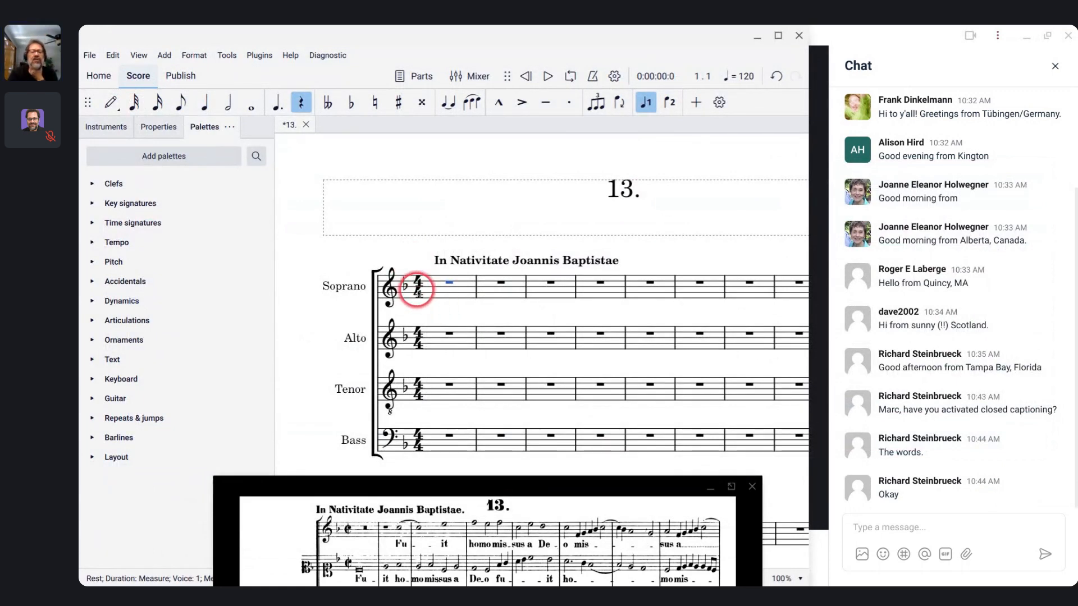
# - Apply a 4/2 time signature to all staves from the first measure
pyautogui.click(92, 223)
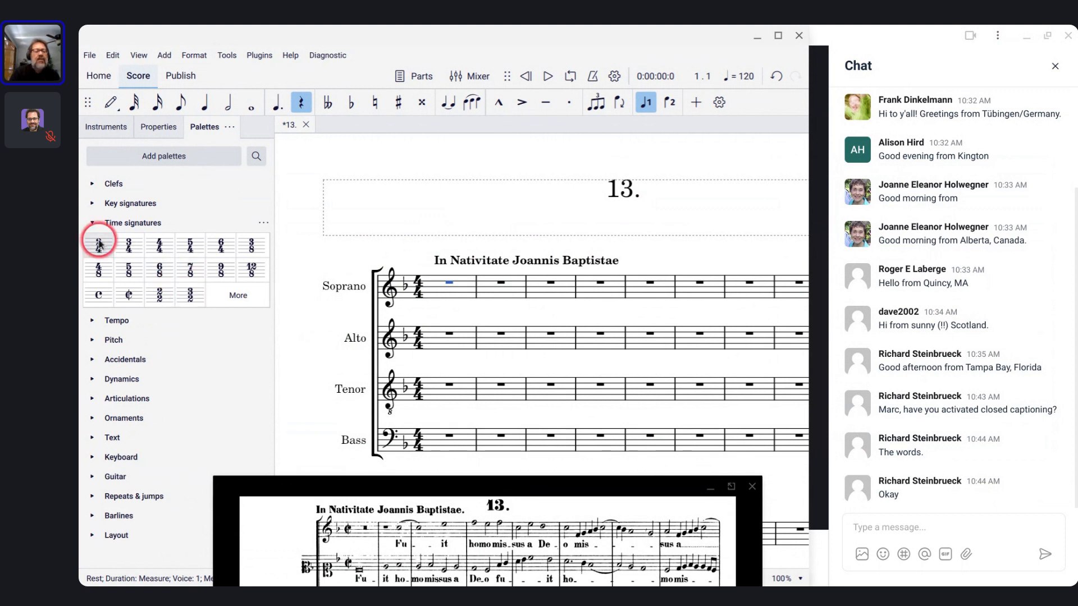
pyautogui.click(224, 291)
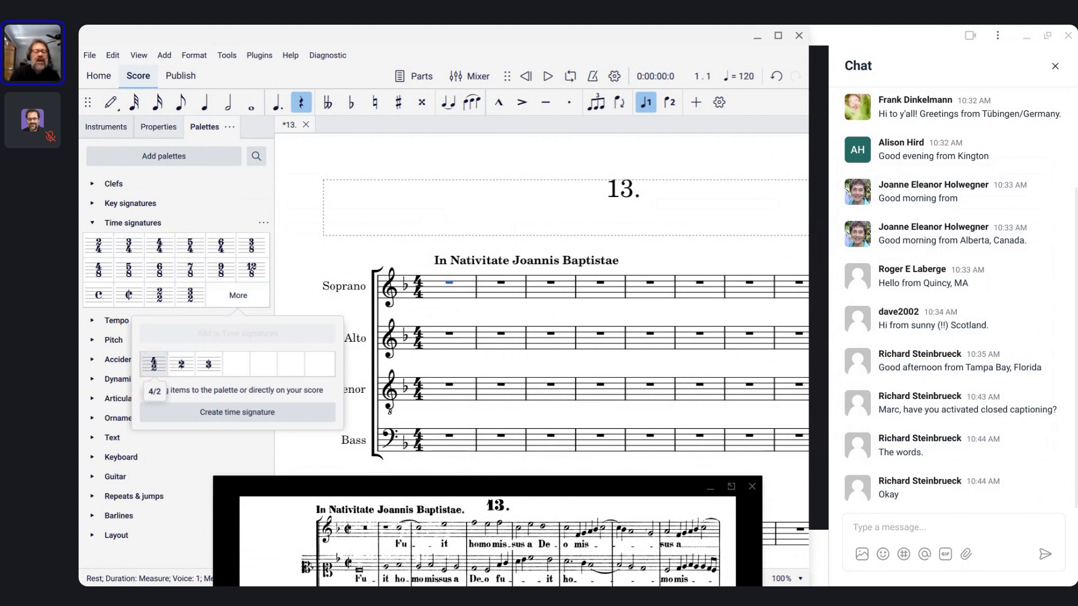
pyautogui.moveTo(157, 371)
pyautogui.mouseDown()
pyautogui.moveTo(264, 323)
pyautogui.moveTo(448, 296)
pyautogui.mouseUp()
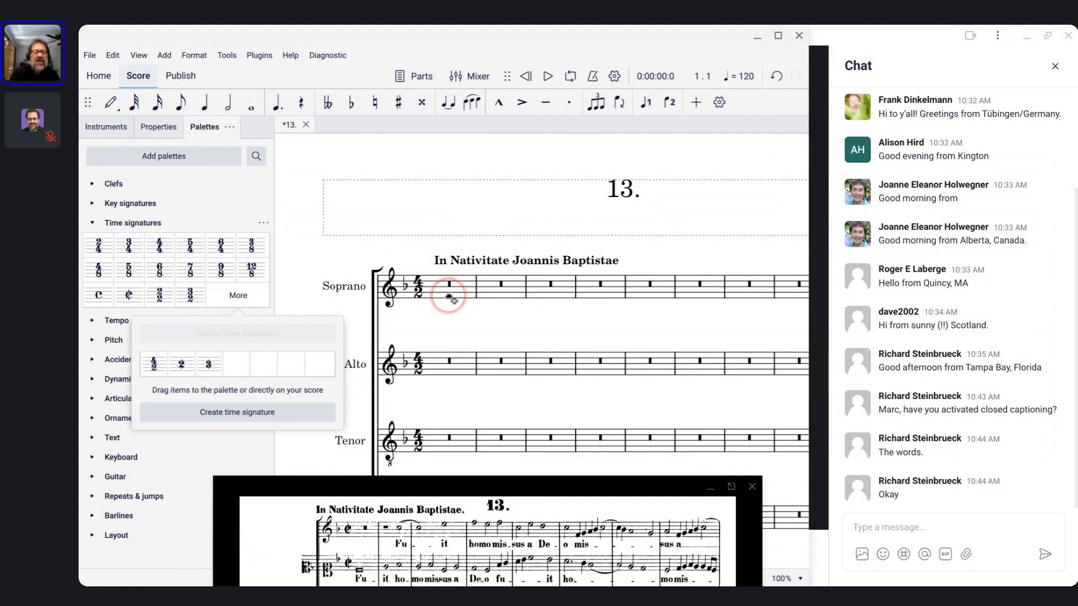
# - Change the appearance of the Soprano staff's 4/2 time signature to the cut time symbol in its time signature properties
pyautogui.click(420, 291)
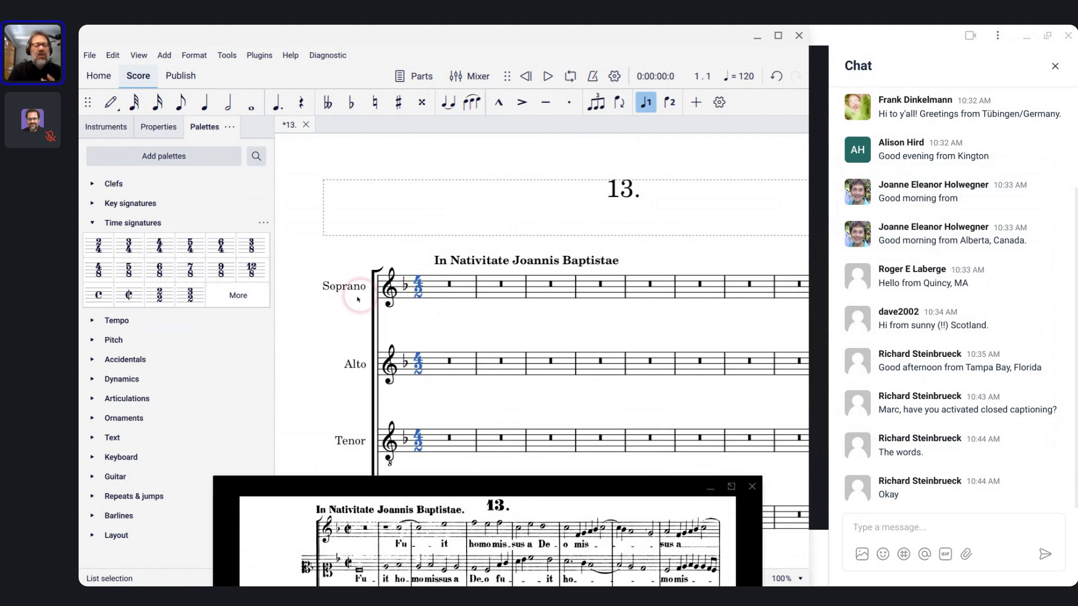
pyautogui.rightClick(419, 287)
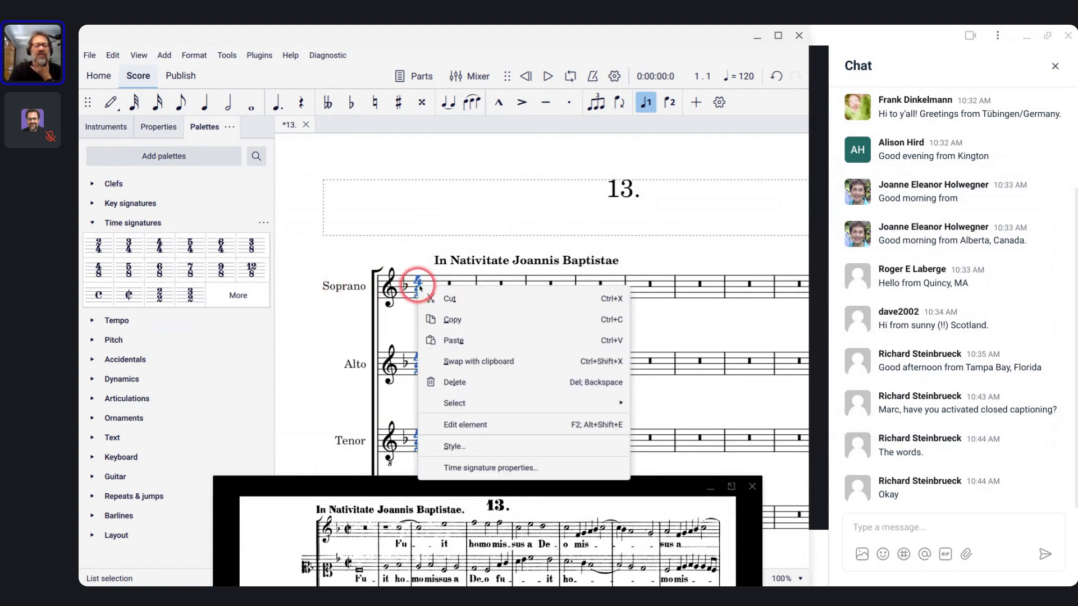
pyautogui.click(449, 469)
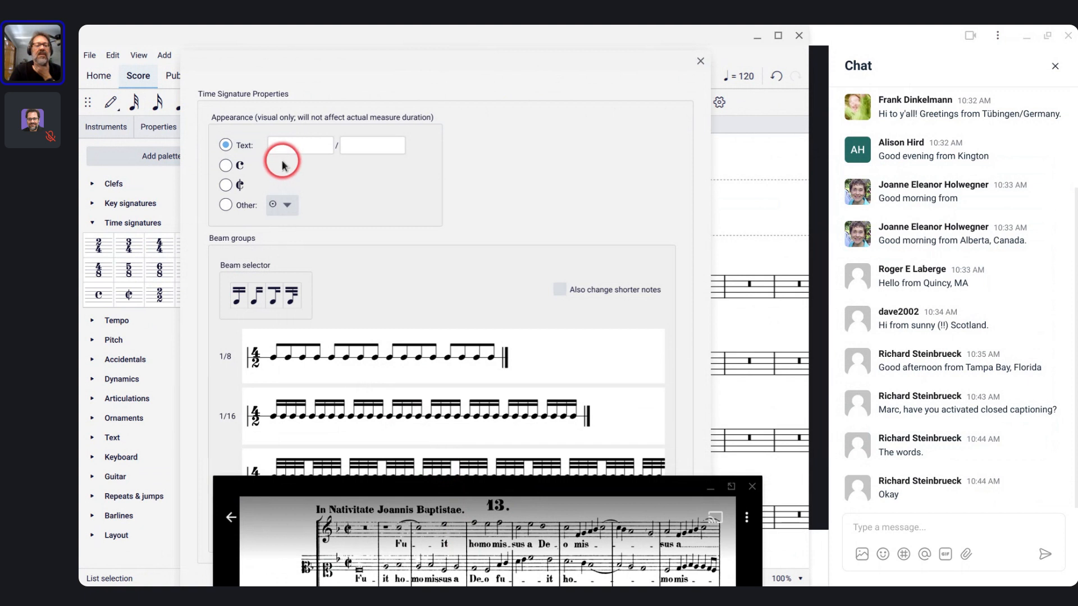
pyautogui.click(225, 185)
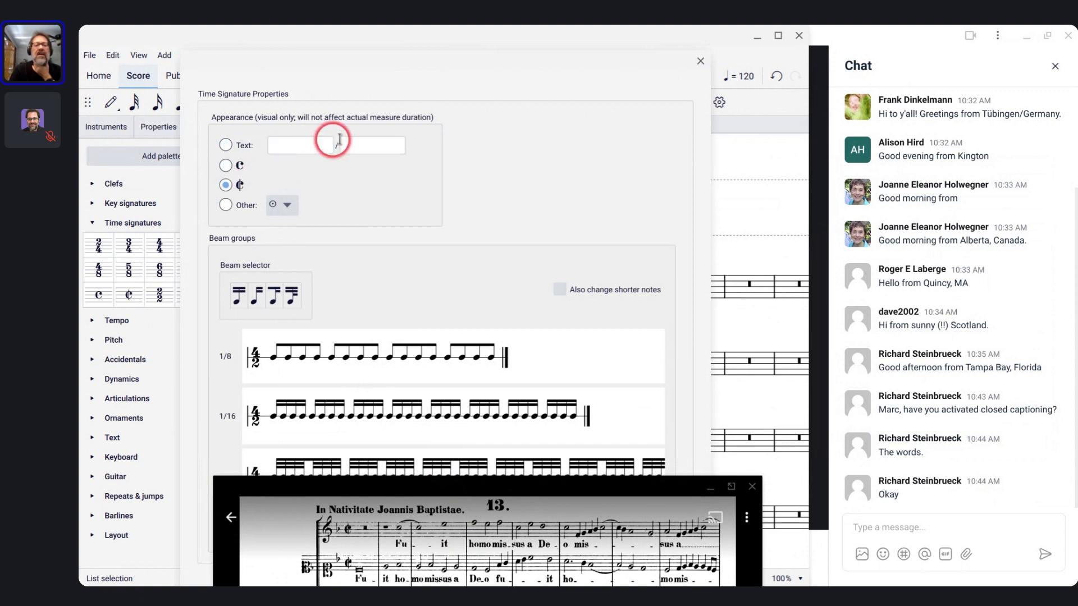
pyautogui.moveTo(457, 61); pyautogui.dragTo(707, 68)
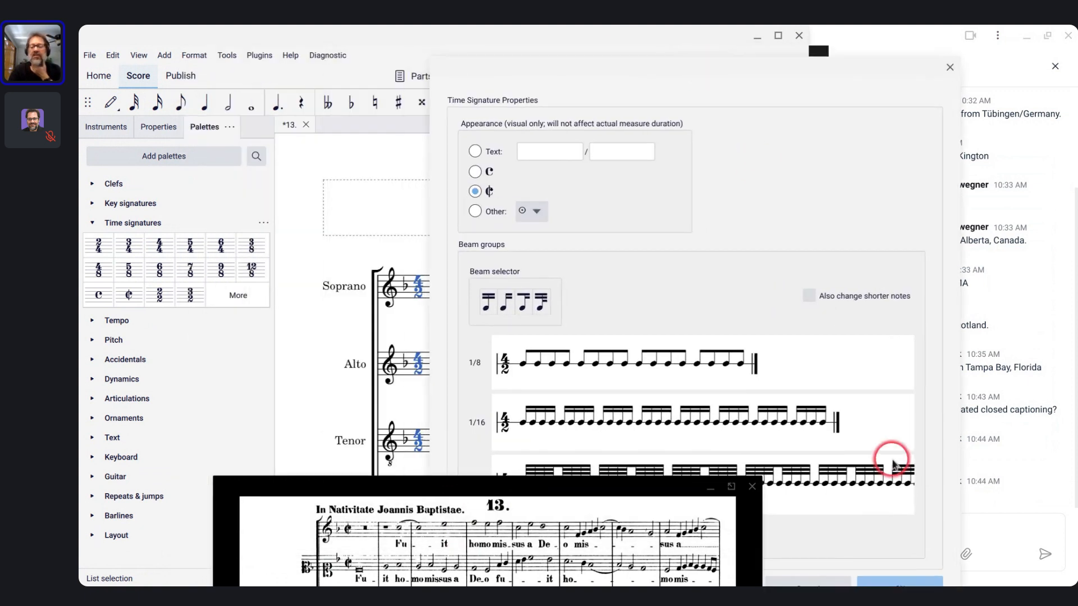
pyautogui.click(872, 582)
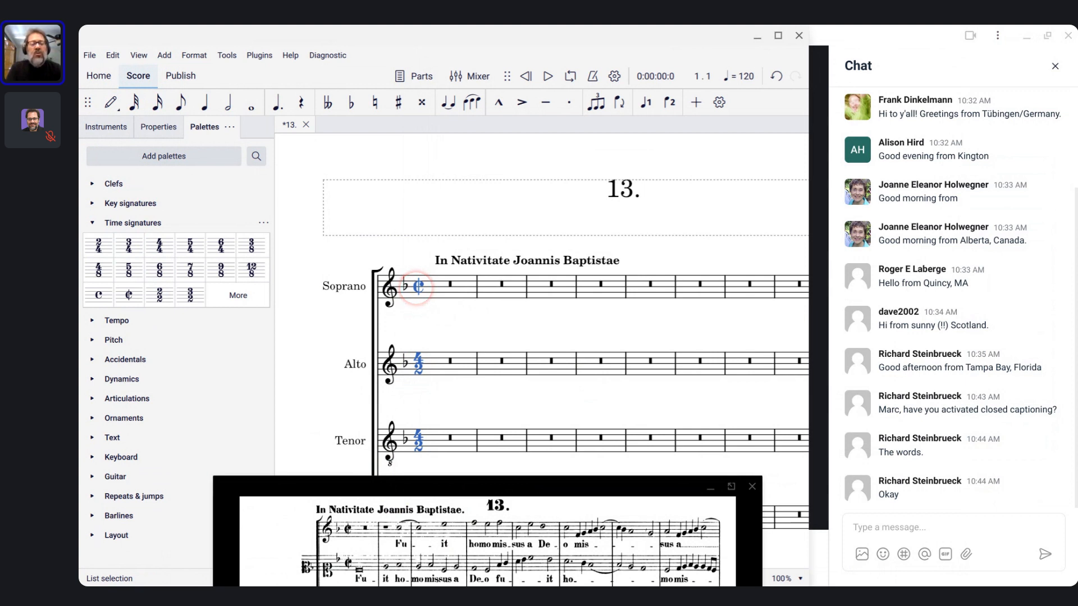
pyautogui.moveTo(418, 290)
pyautogui.mouseDown()
pyautogui.moveTo(188, 304)
pyautogui.moveTo(197, 292)
pyautogui.moveTo(422, 288)
pyautogui.mouseUp()
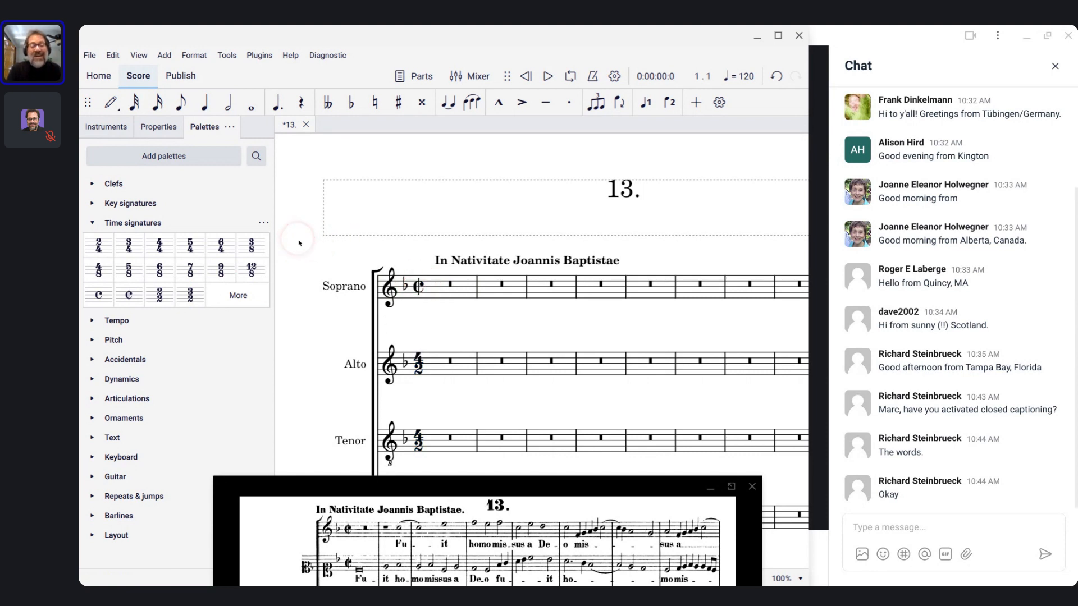
# - Add the Soprano staff's customized cut-time-symbol signature to the Time signatures palette as a new item
pyautogui.click(239, 296)
pyautogui.click(239, 295)
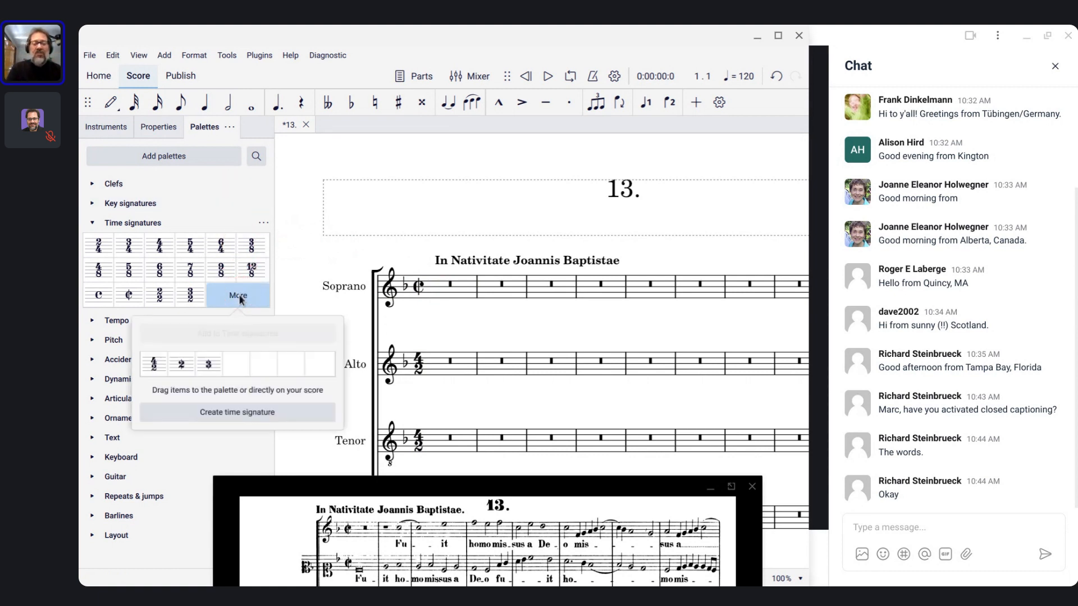
pyautogui.click(239, 295)
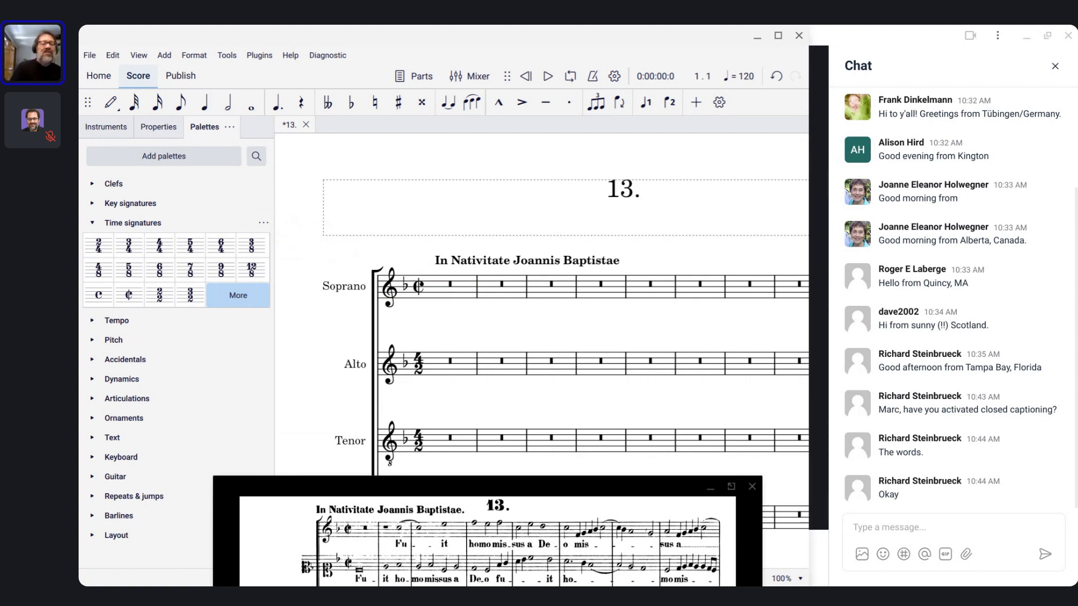
pyautogui.click(230, 261)
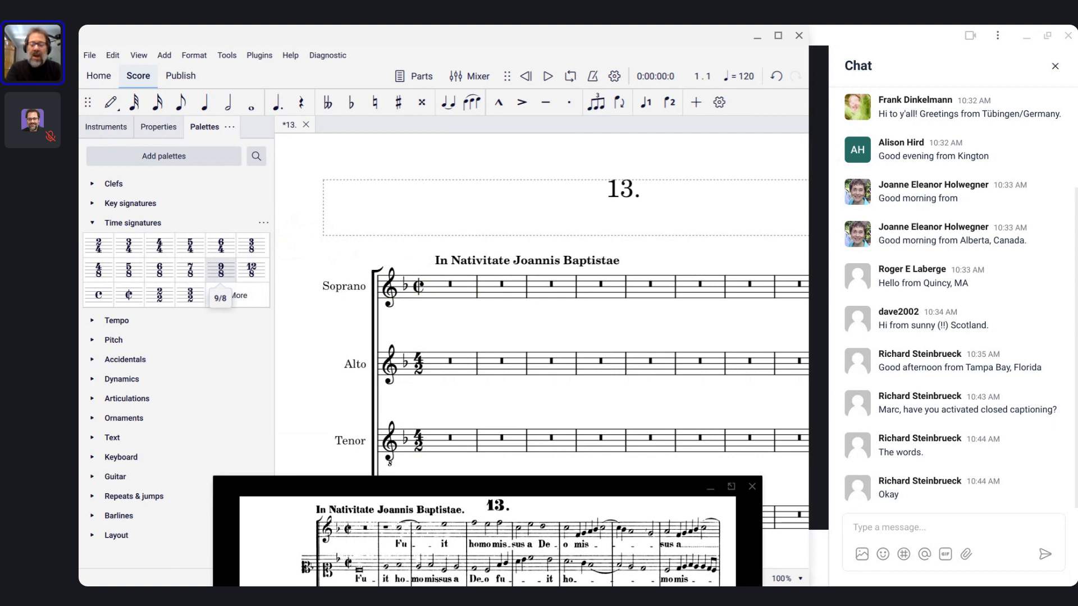
pyautogui.press('F9')
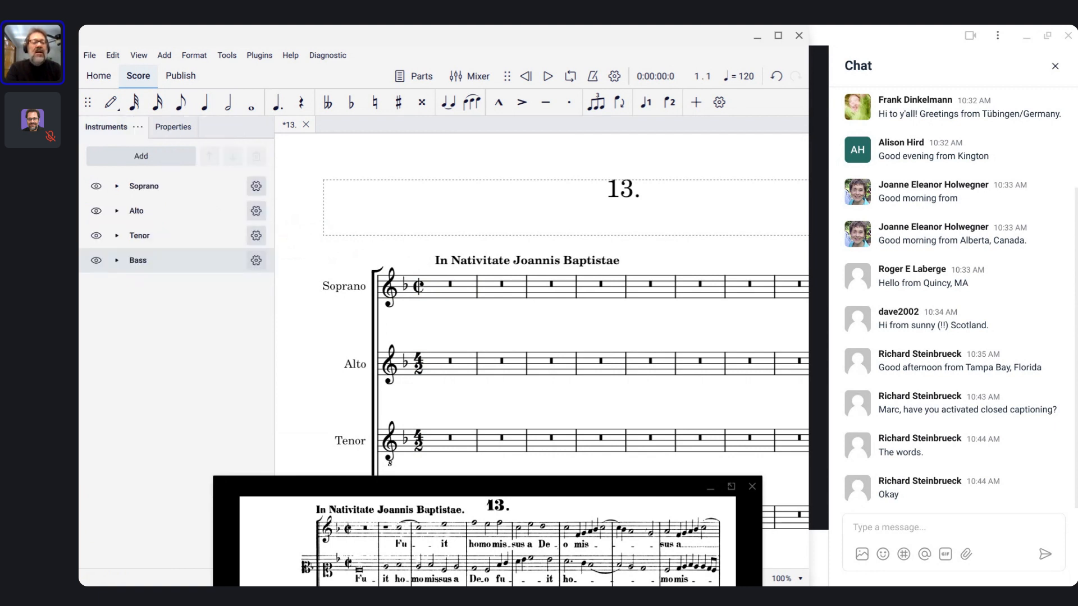
pyautogui.press('F9')
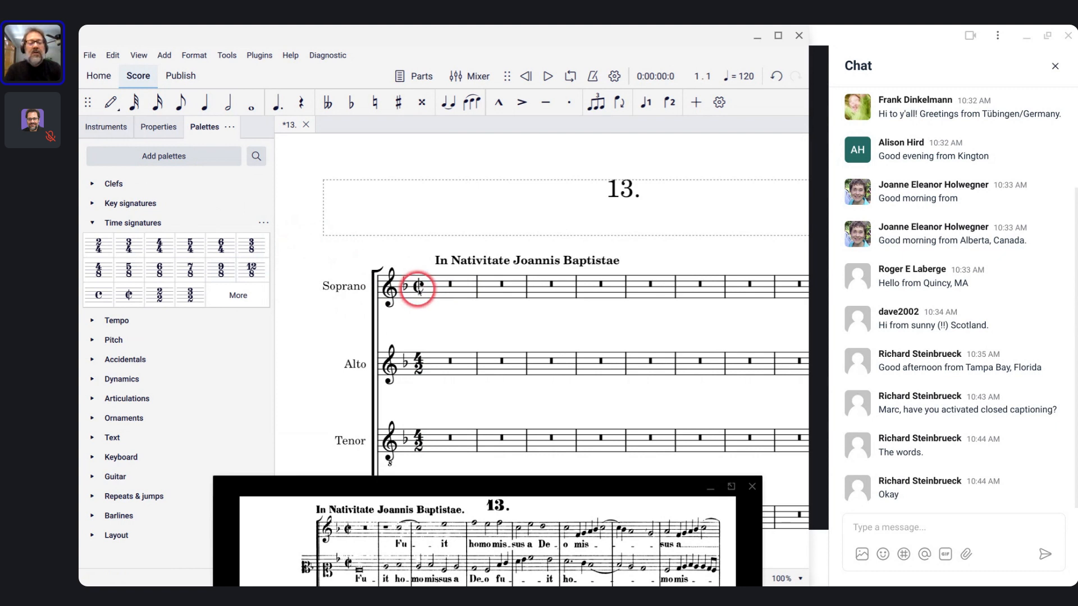
pyautogui.moveTo(418, 289); pyautogui.dragTo(220, 295)
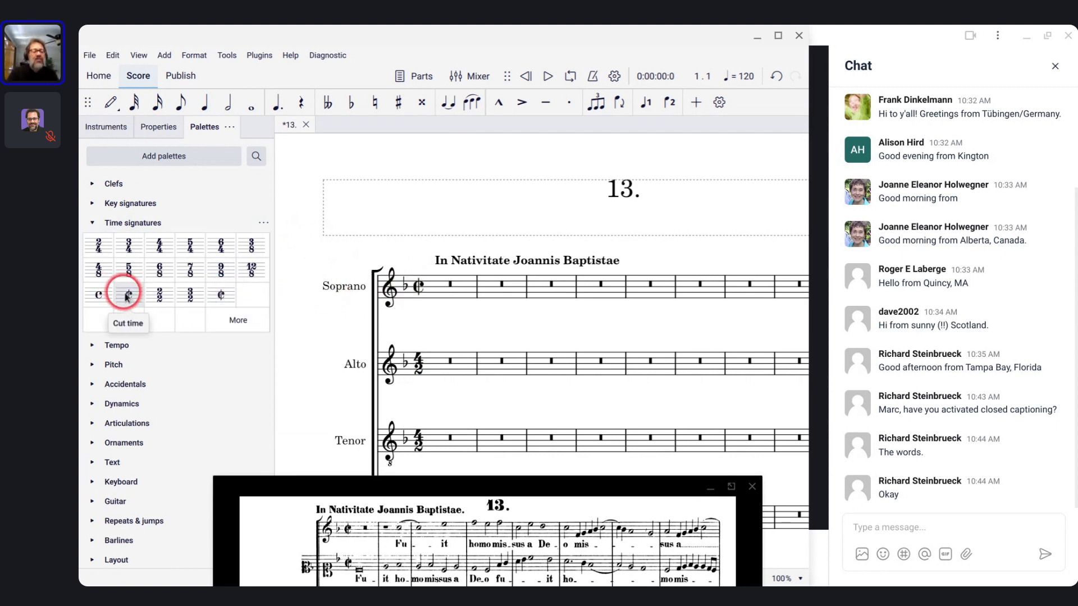
# - Name the custom cut-time-symbol signature in the palette "4/2" and compare it with the standard Cut time item
pyautogui.rightClick(222, 298)
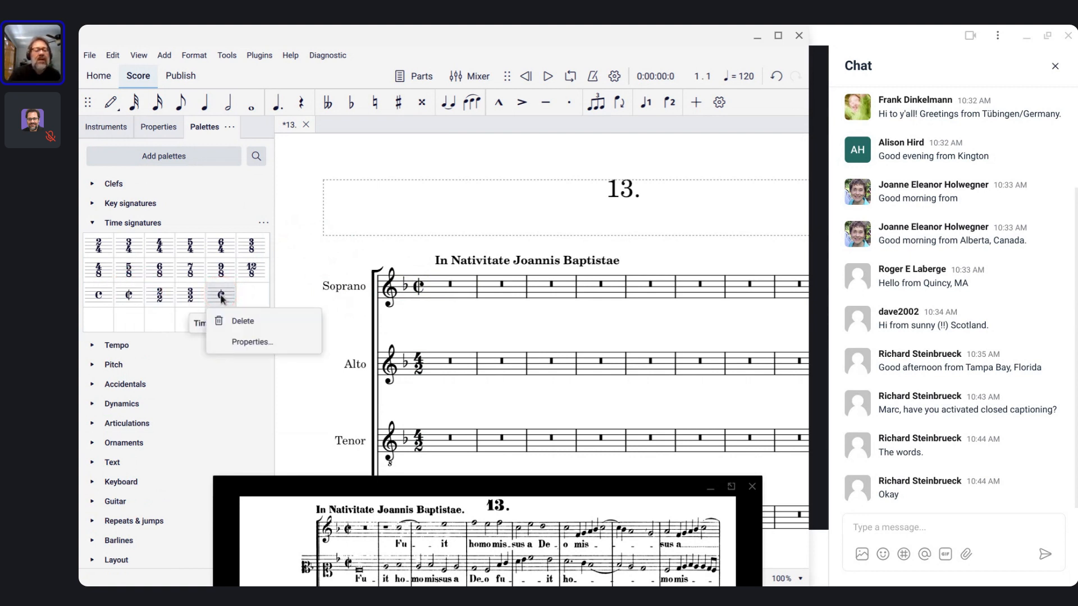
pyautogui.click(242, 339)
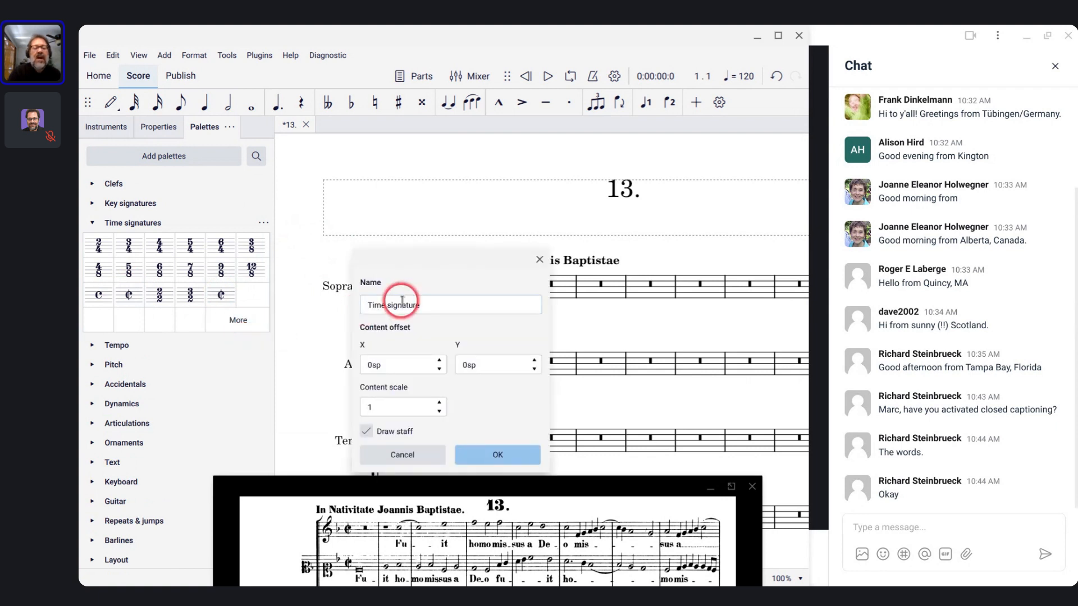
pyautogui.click(425, 303)
pyautogui.hotkey('ctrl', 'a')
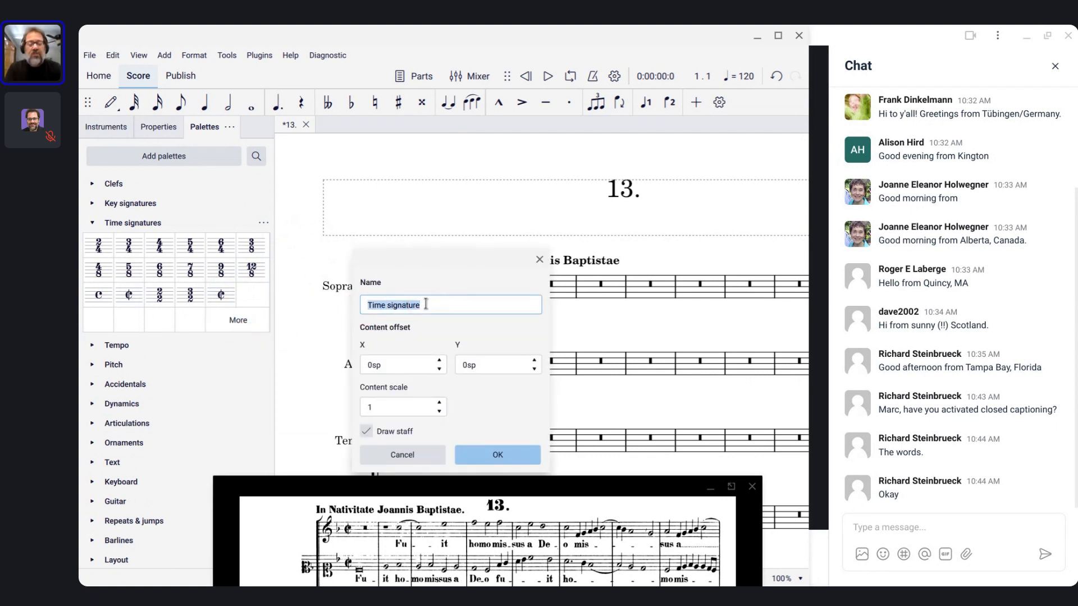
pyautogui.write('4/2')
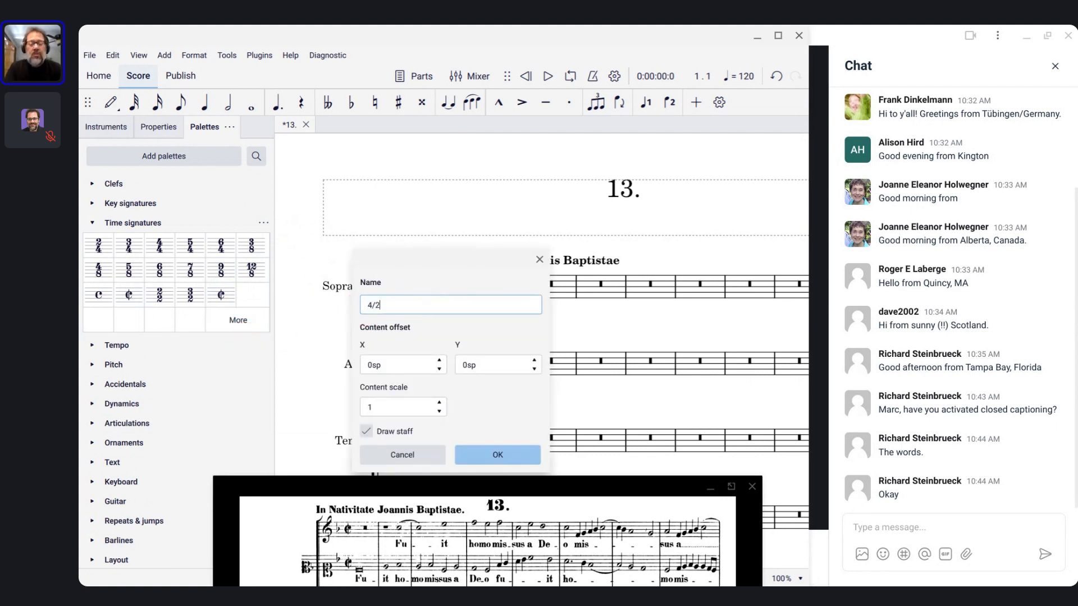
pyautogui.click(490, 452)
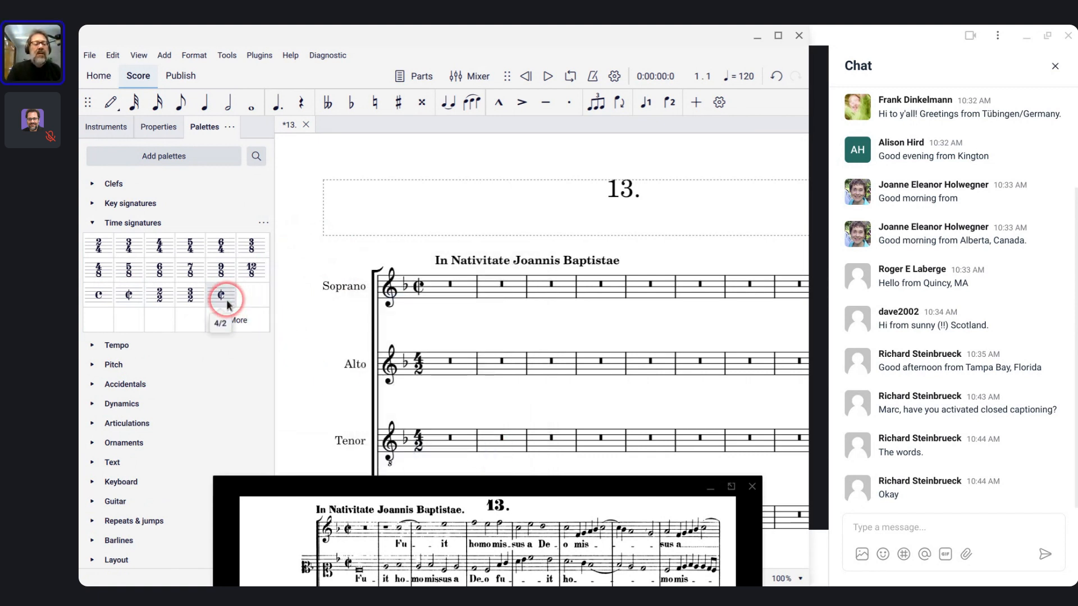
pyautogui.click(130, 296)
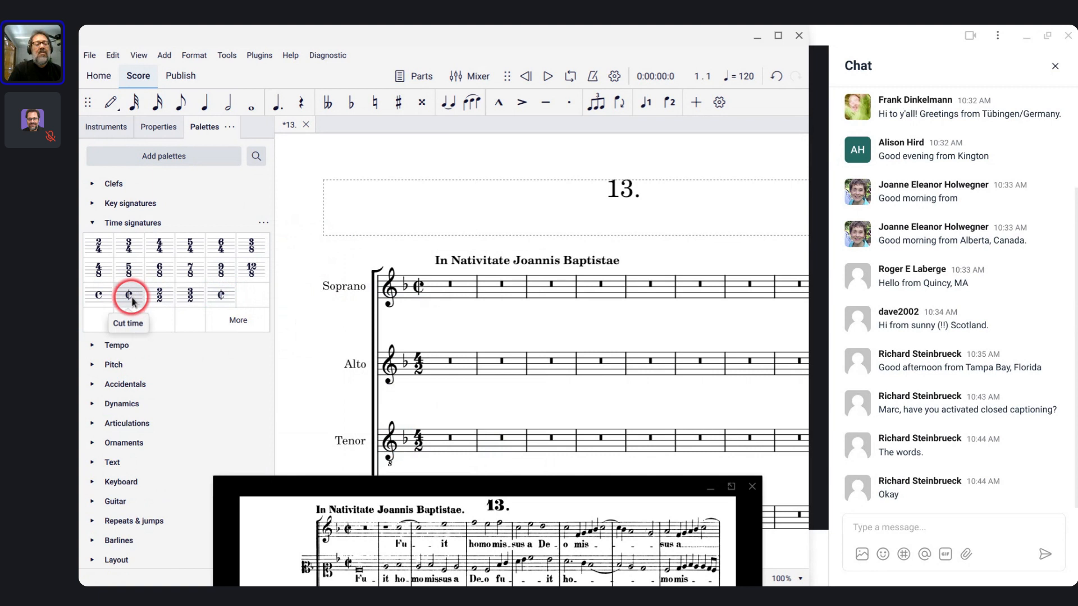
pyautogui.click(230, 295)
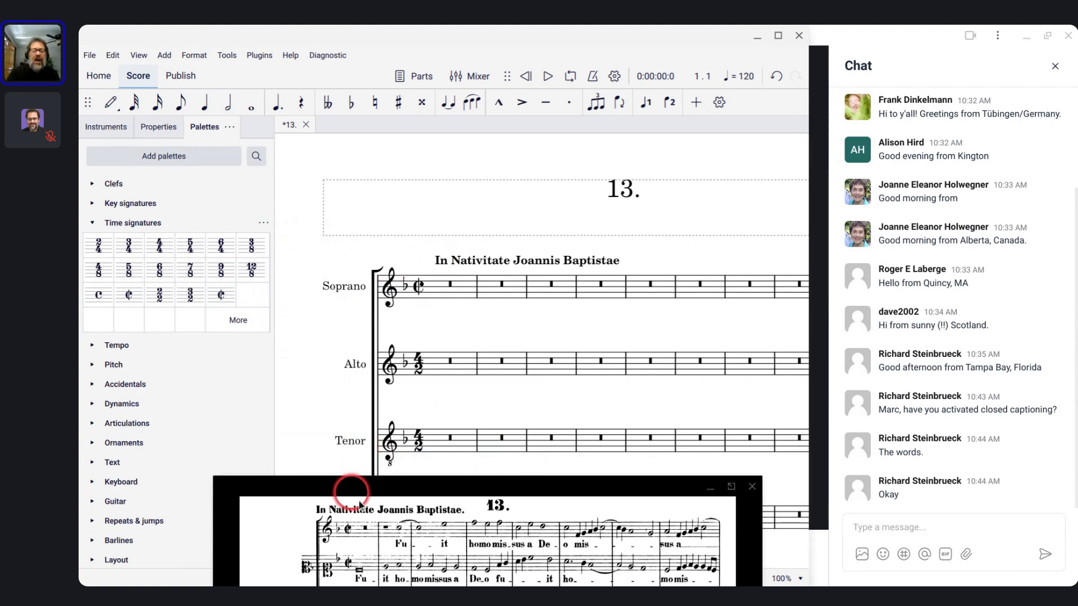
# - Reposition the floating piece 13 image so all four original staves show, keeping the score's upper staves visible above it
pyautogui.moveTo(369, 516)
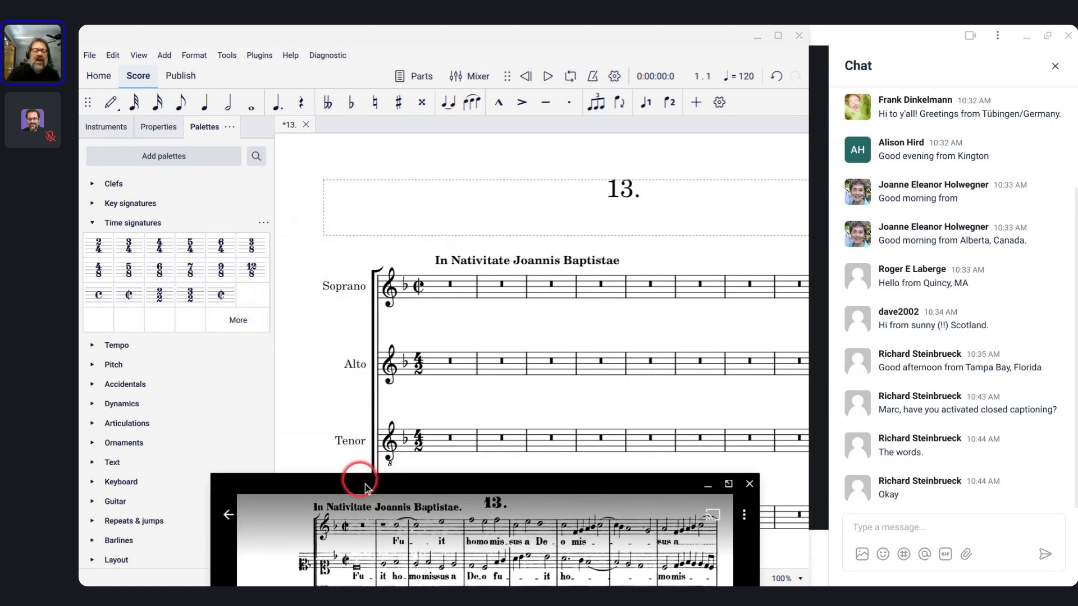
pyautogui.moveTo(363, 480); pyautogui.dragTo(278, 420)
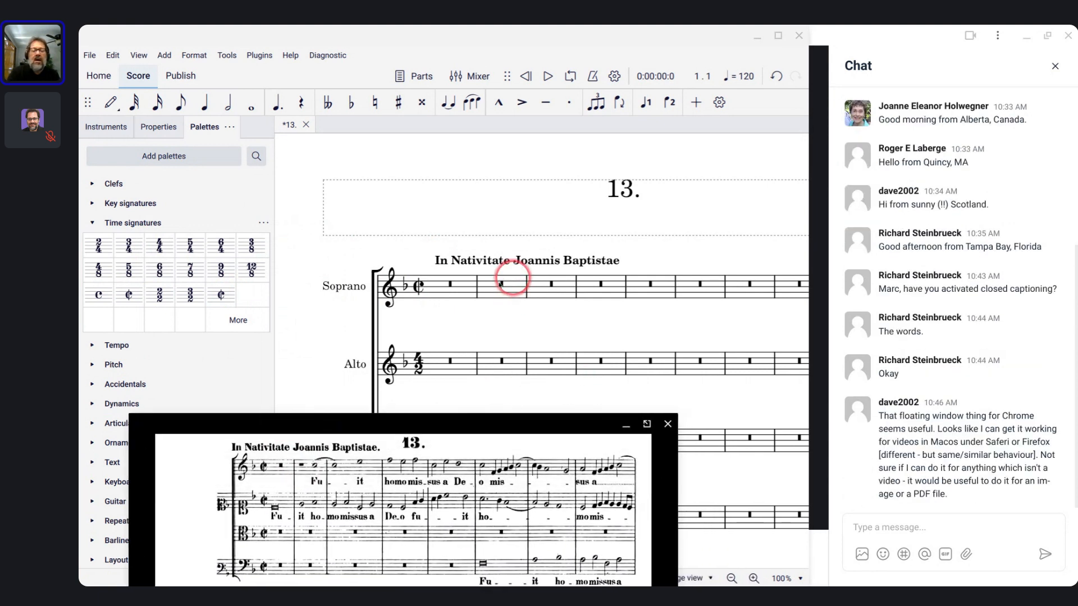
pyautogui.scroll(-3, 458, 290)
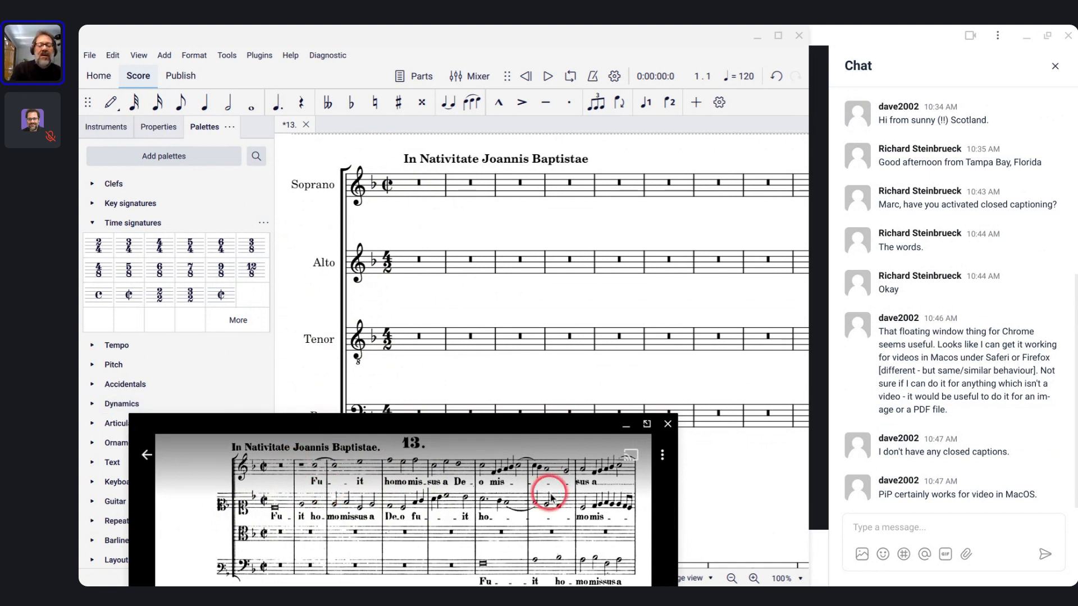
# - Collapse the Time signatures palette and expand the Clefs palette with its additional clefs
pyautogui.click(91, 224)
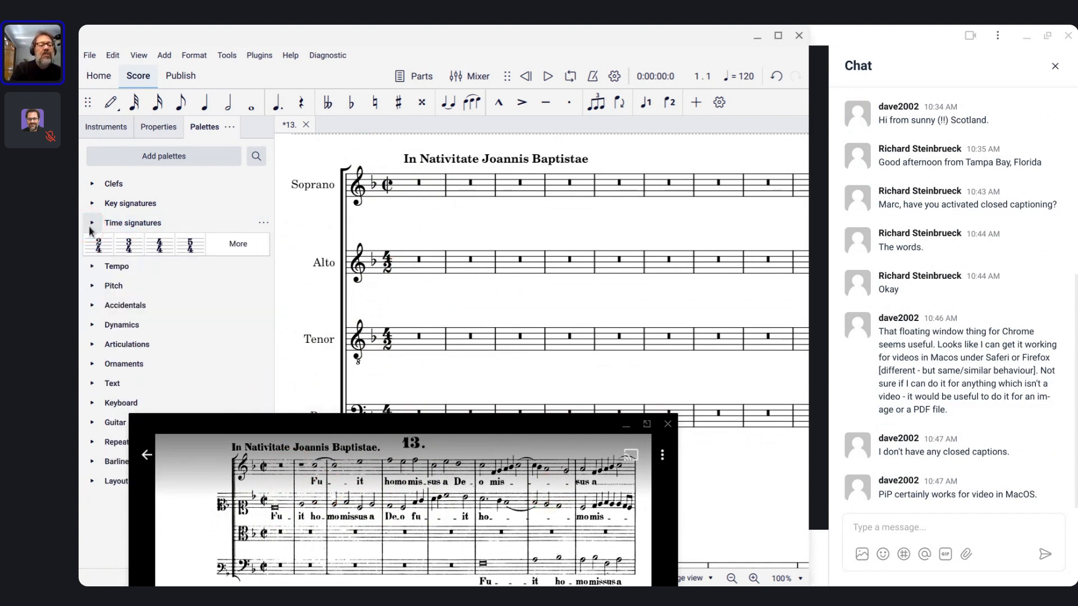
pyautogui.click(91, 186)
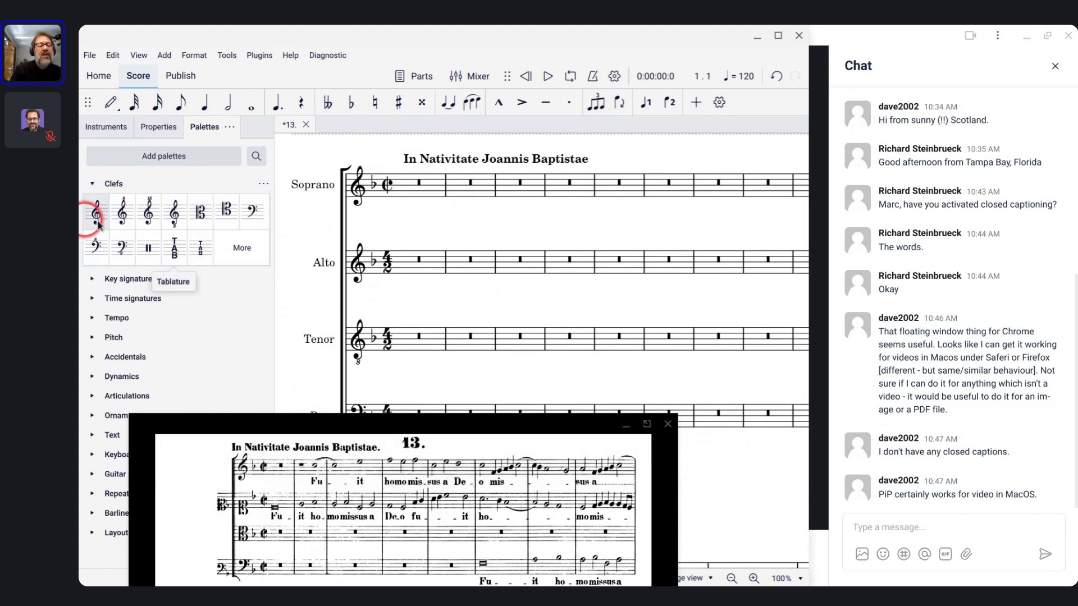
pyautogui.click(235, 253)
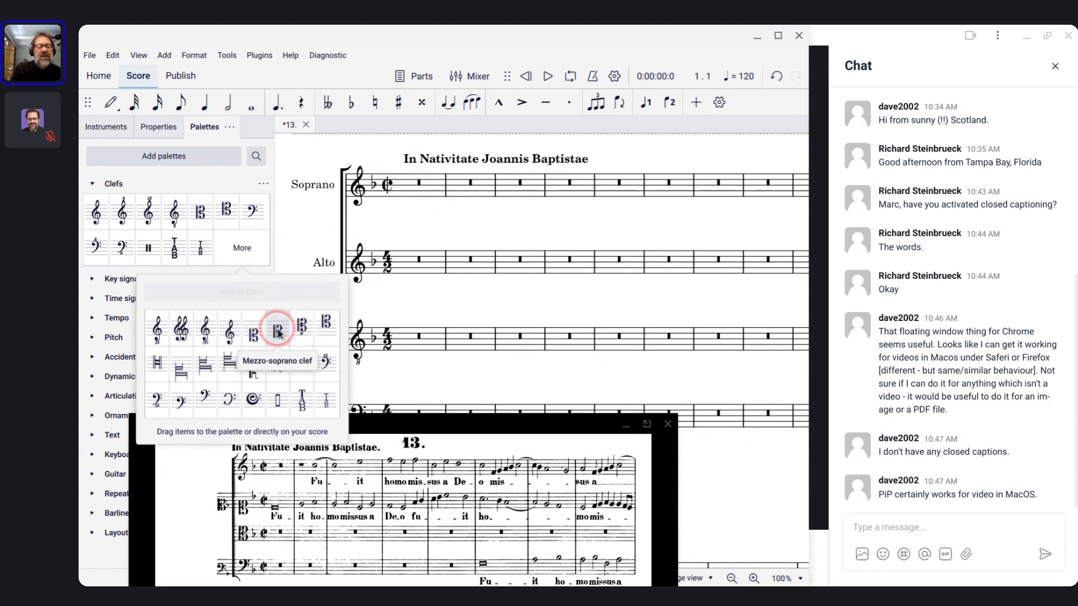
# - Try the soprano clef in place of the Soprano staff's treble clef and undo the change
pyautogui.click(253, 332)
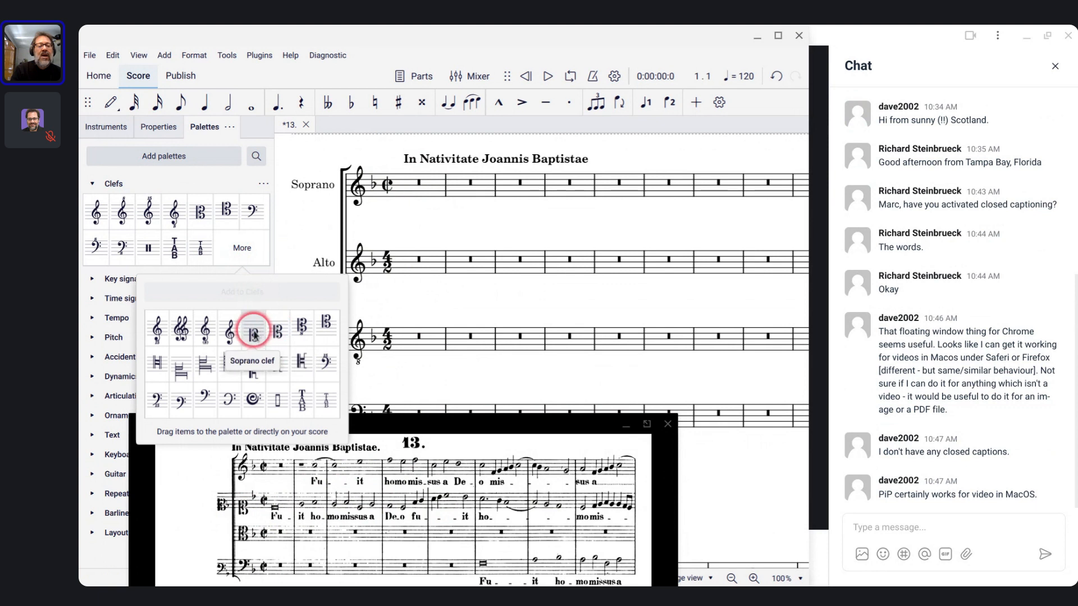
pyautogui.moveTo(253, 333); pyautogui.dragTo(365, 186)
pyautogui.click(365, 186)
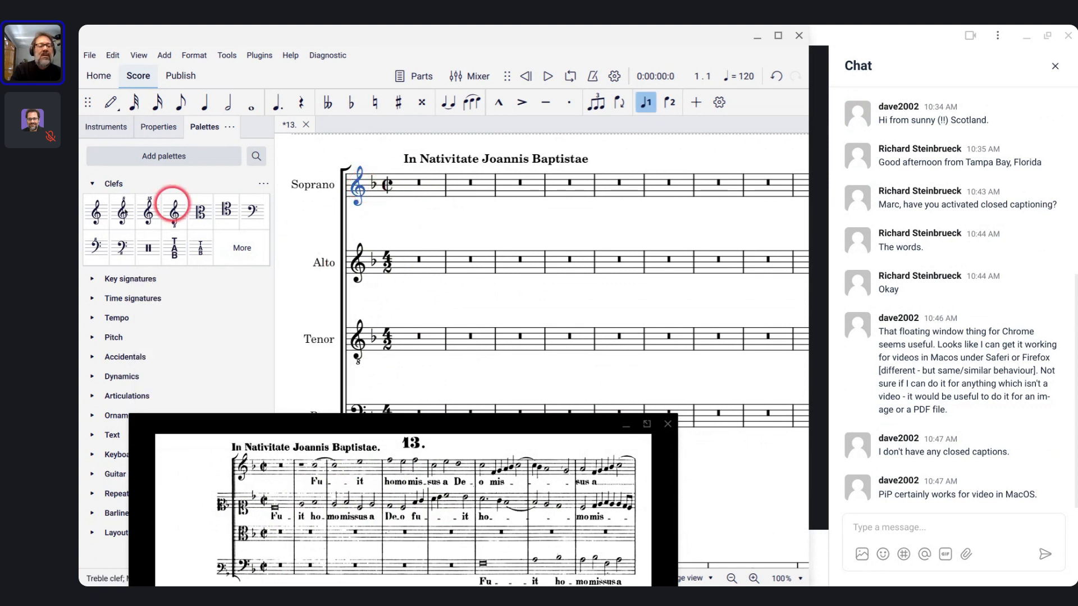
pyautogui.click(240, 253)
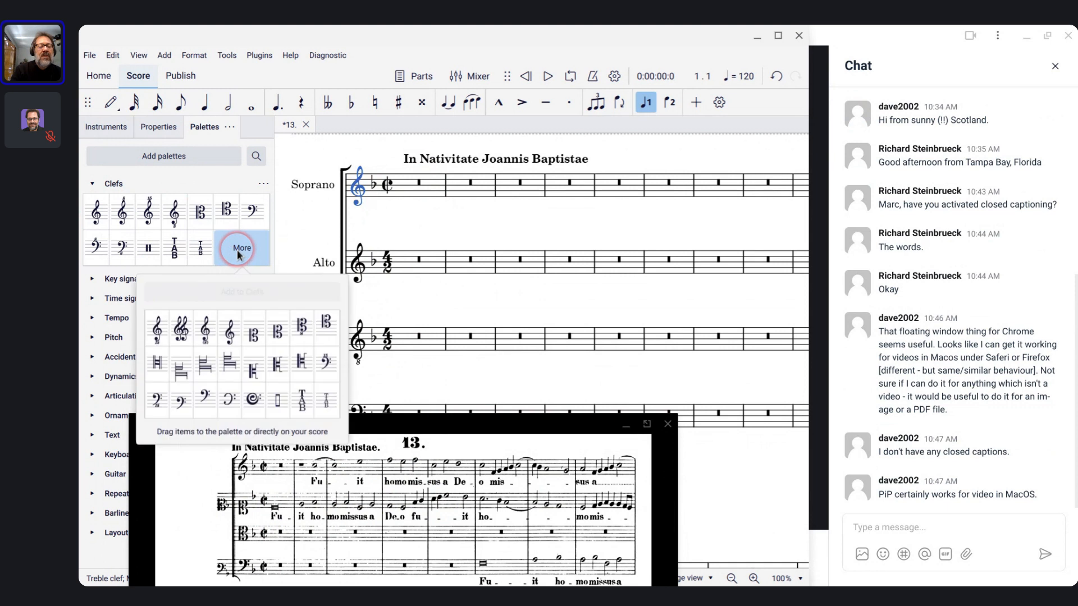
pyautogui.click(253, 333)
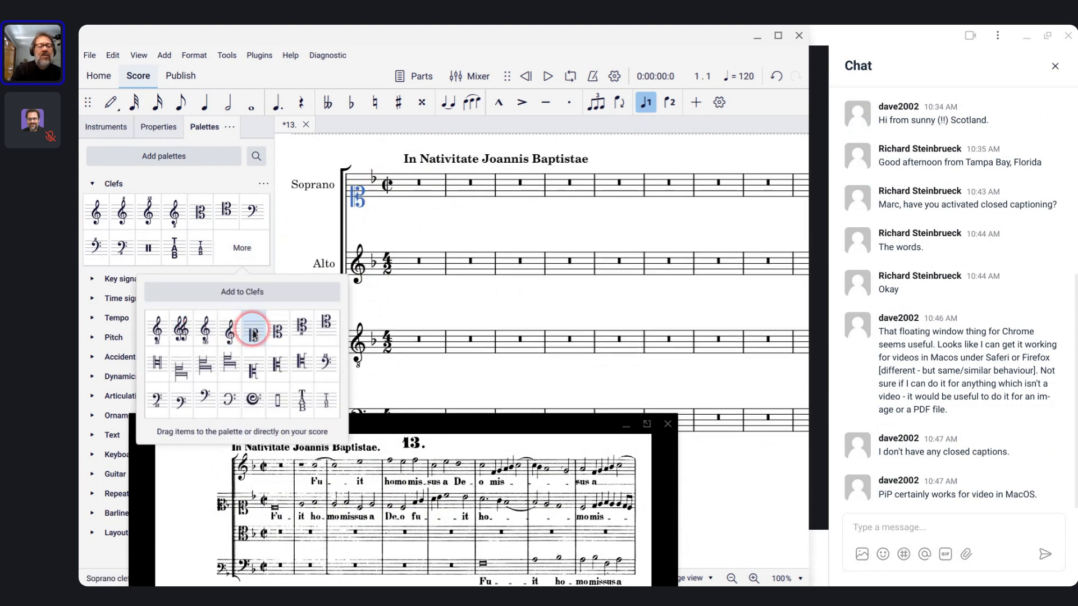
pyautogui.click(442, 231)
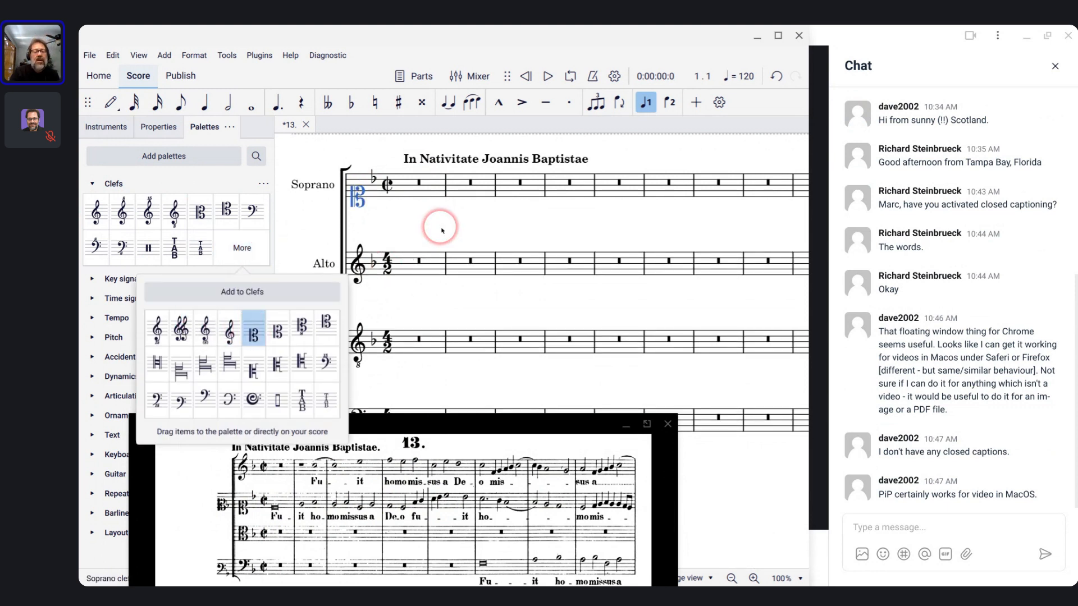
pyautogui.hotkey('ctrl', 'z')
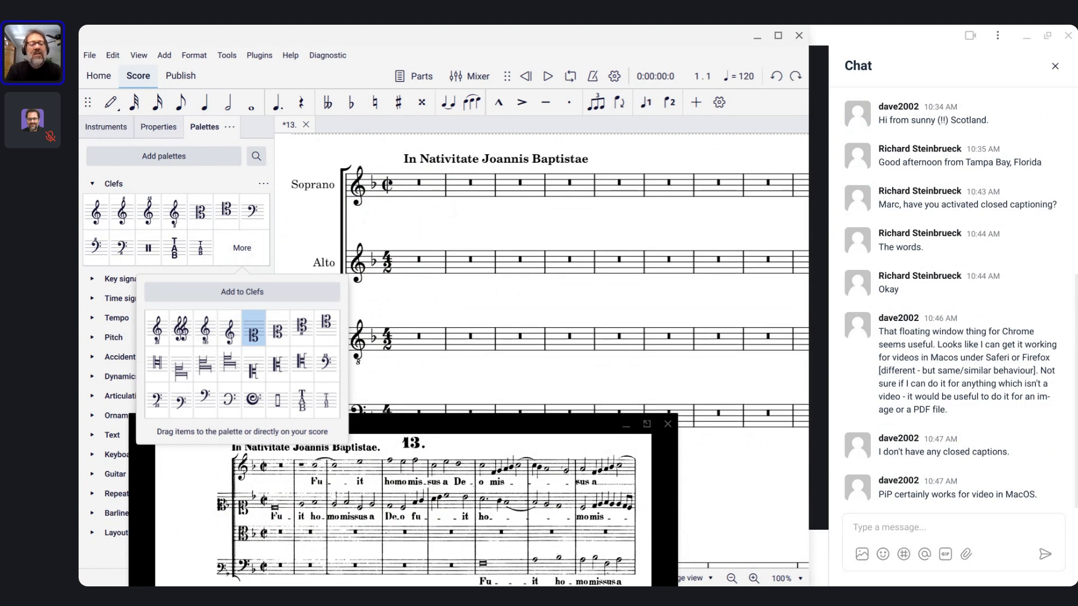
# - Replace the Alto staff's initial treble clef with the soprano clef from the additional clefs
pyautogui.click(360, 268)
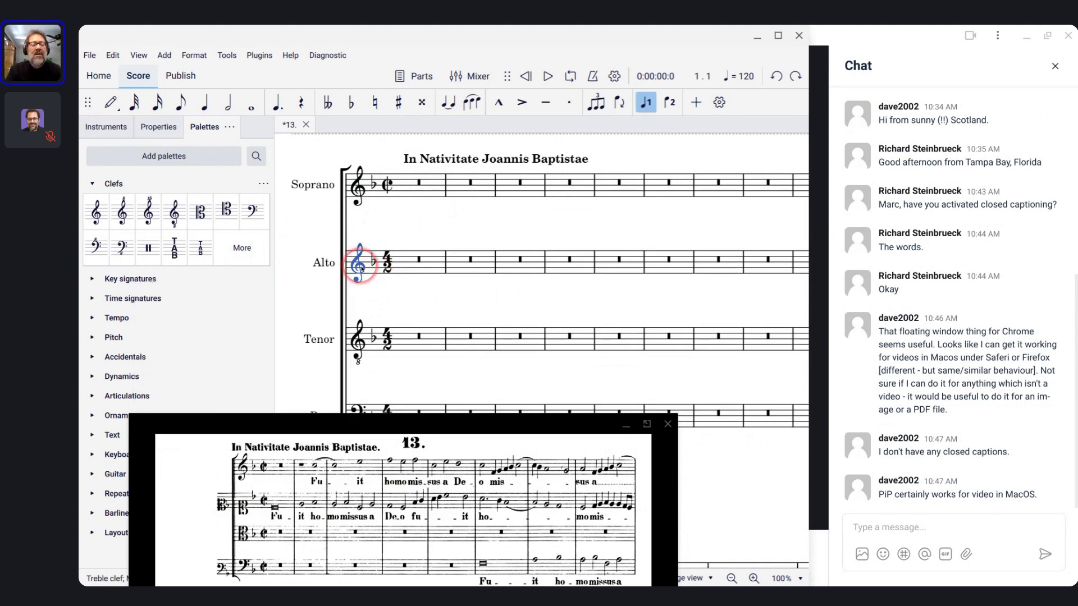
pyautogui.click(235, 254)
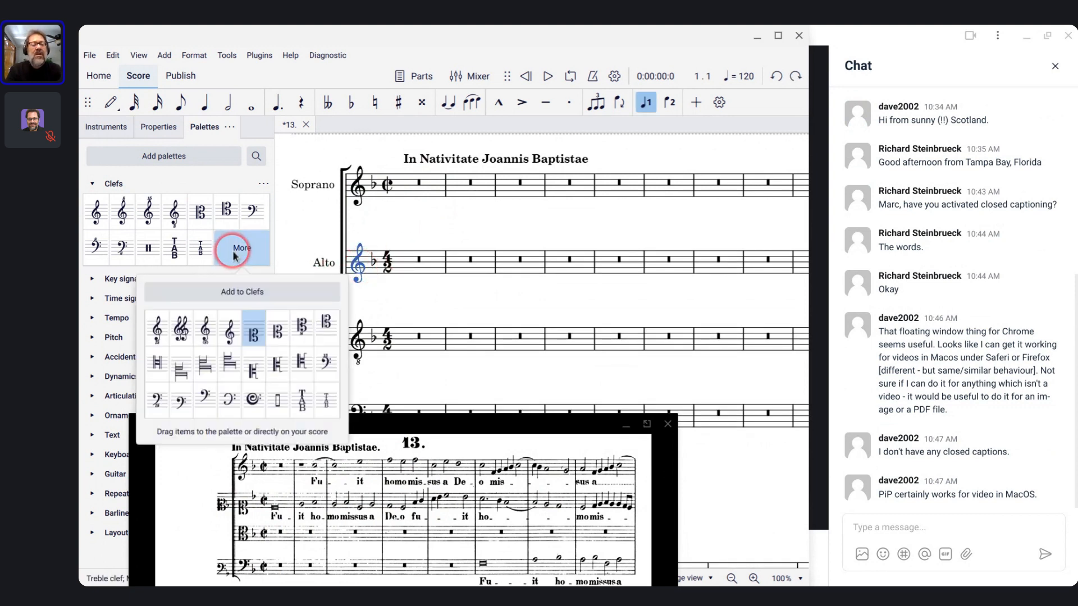
pyautogui.click(274, 332)
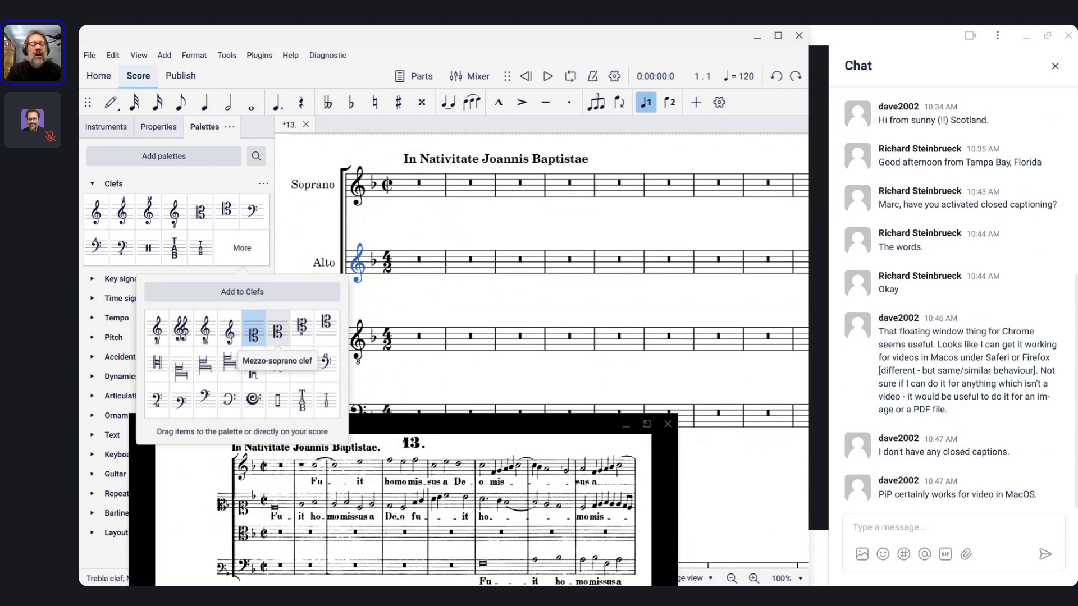
pyautogui.doubleClick(253, 334)
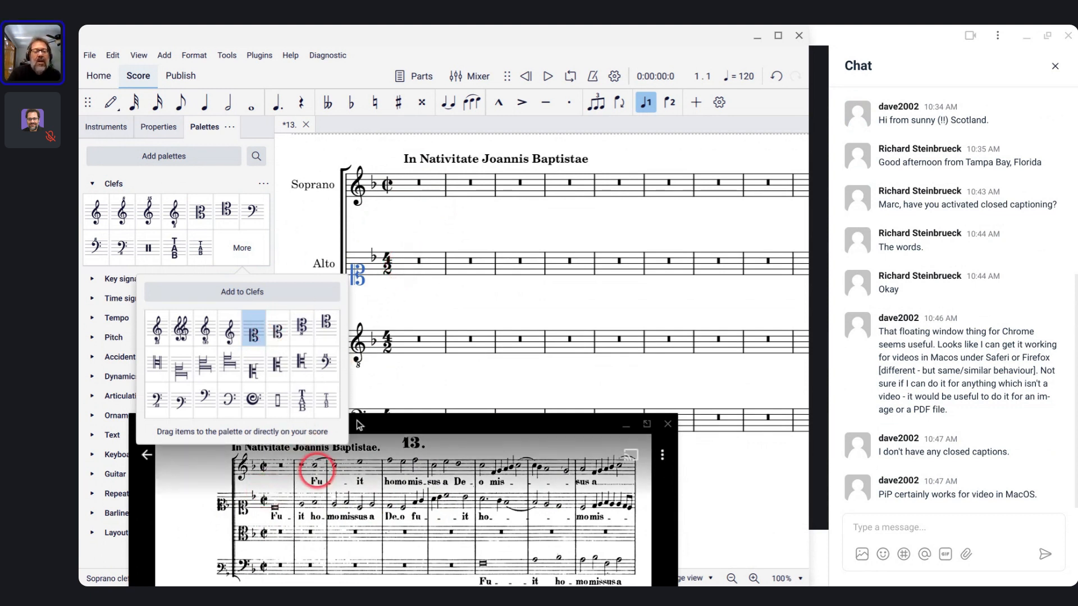
pyautogui.scroll(2, 418, 282)
pyautogui.scroll(-3, 419, 282)
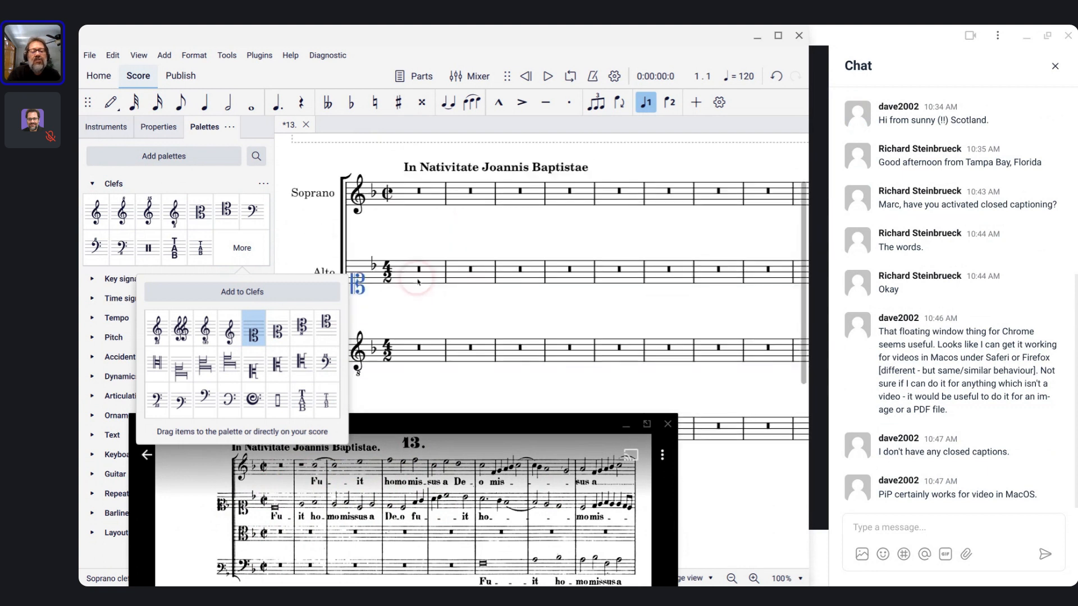
pyautogui.scroll(4, 418, 282)
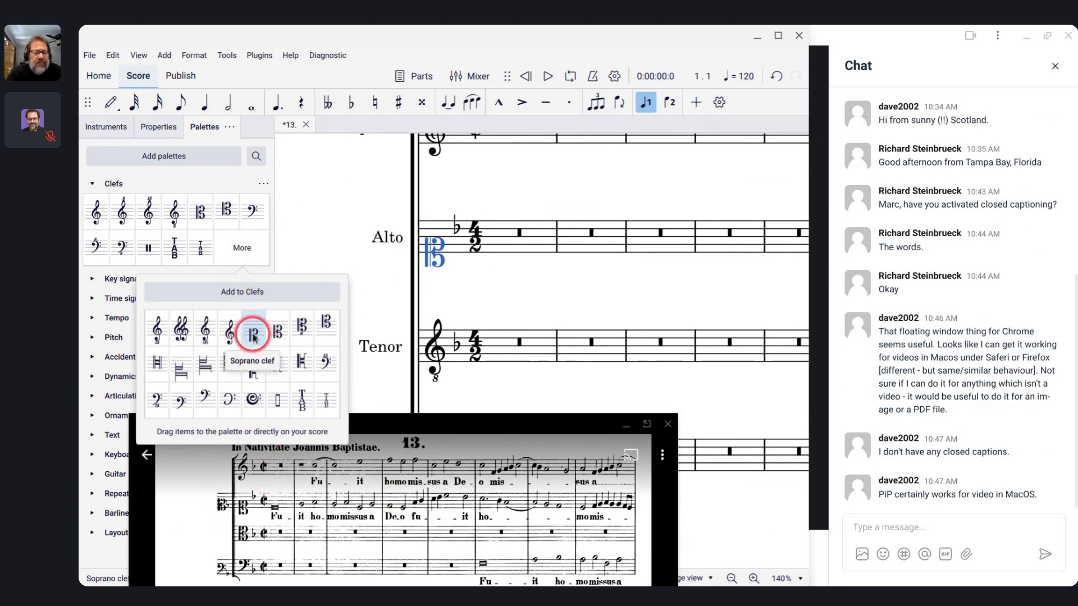
pyautogui.click(254, 338)
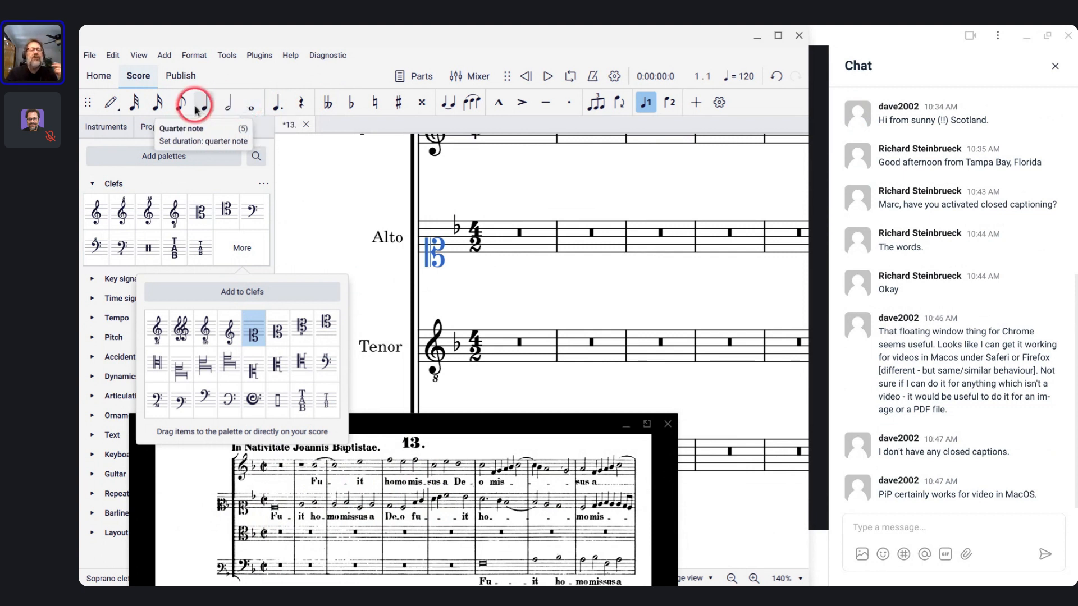
# - Start note input in the Alto's first measure and enter a double whole note C4 on the staff's lowest line
pyautogui.click(253, 112)
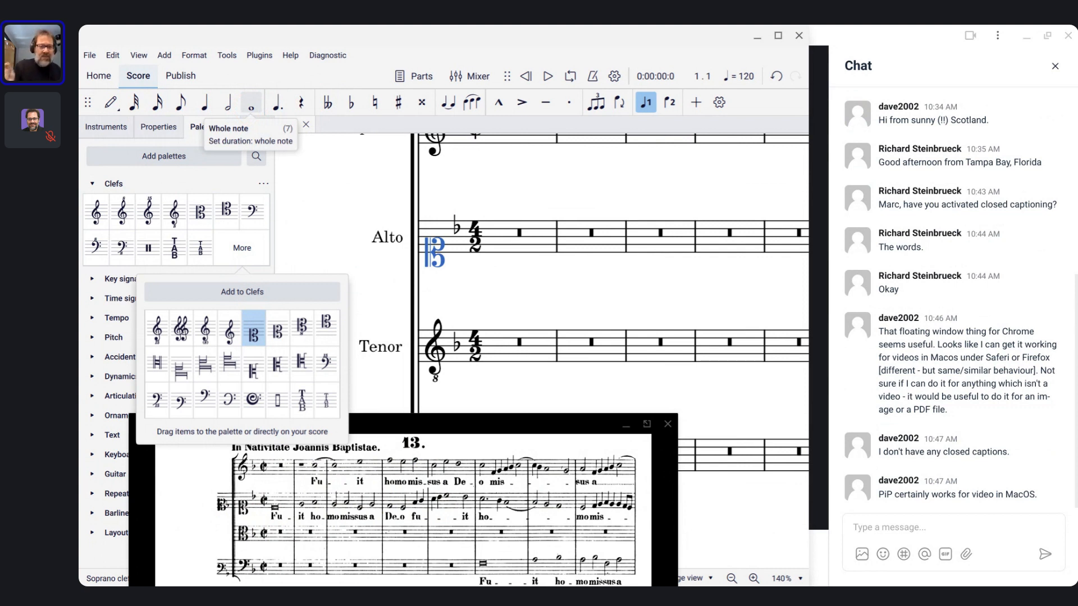
pyautogui.click(516, 246)
pyautogui.press('n')
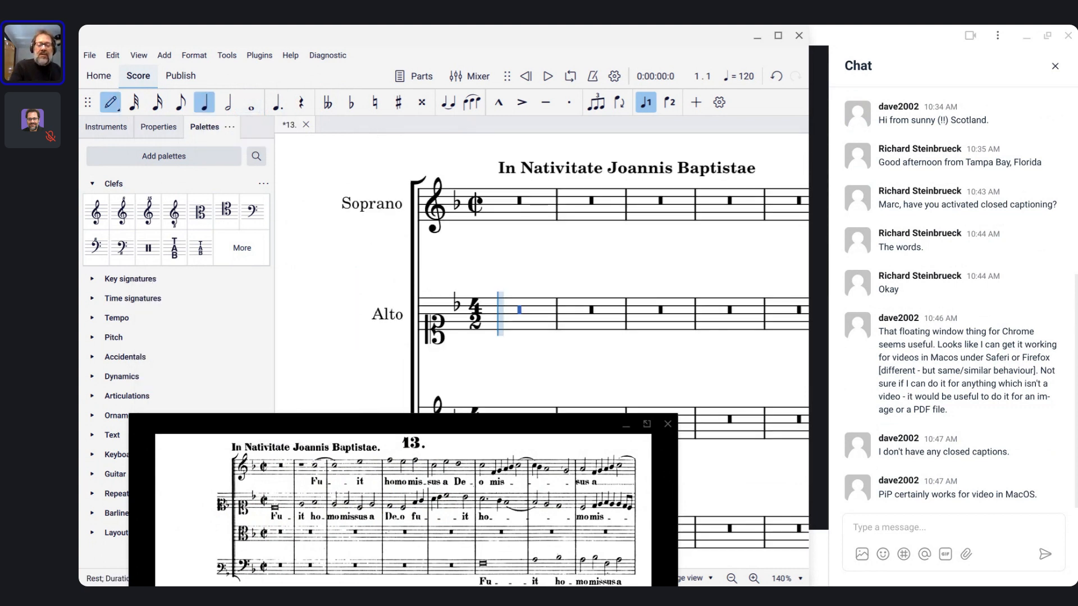
pyautogui.press('8')
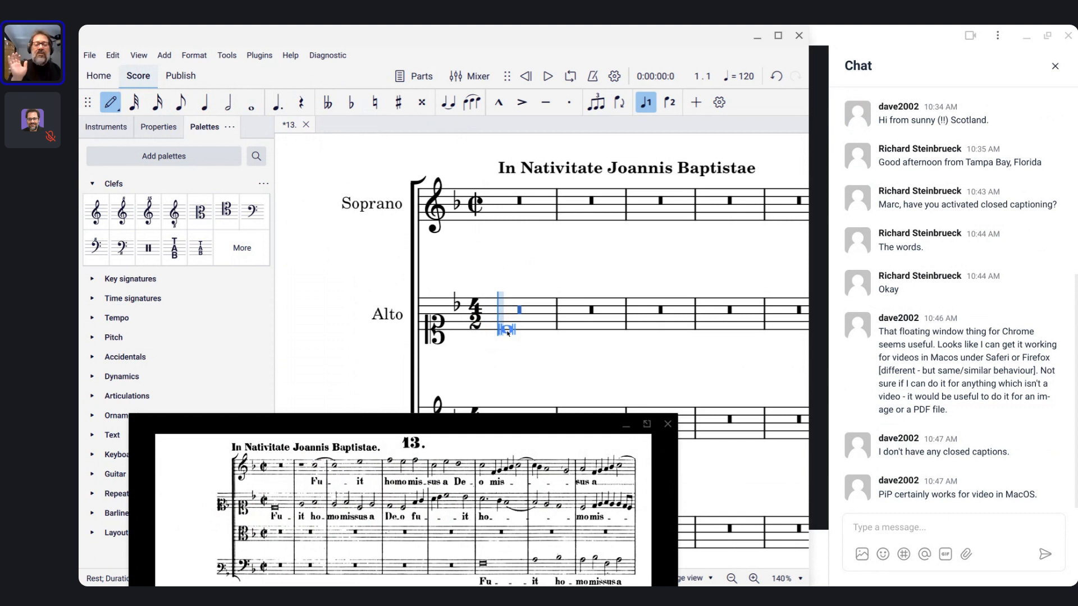
pyautogui.click(507, 331)
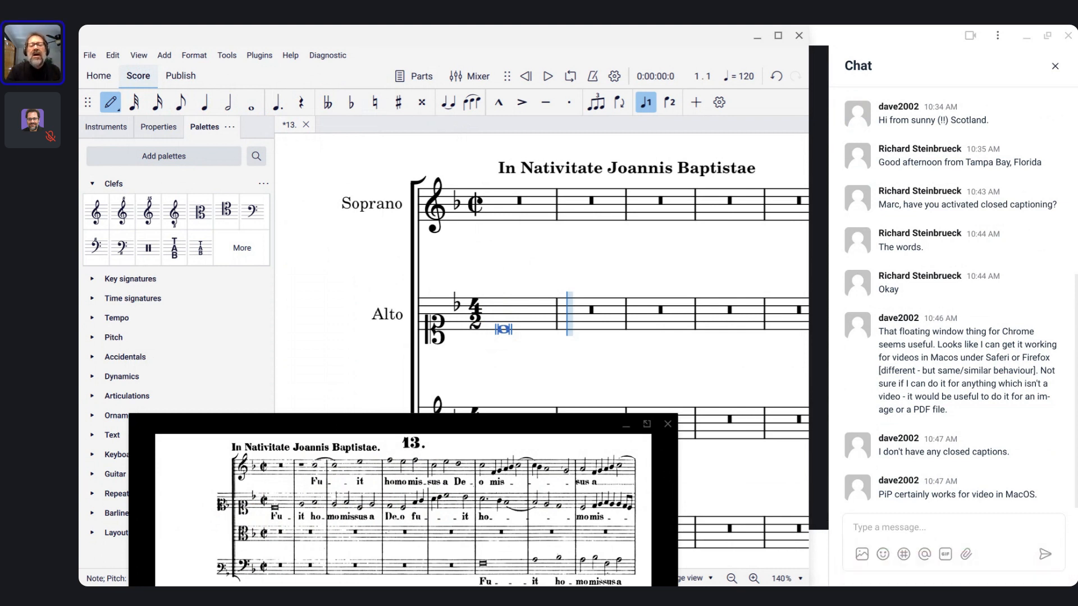
# - Customize the note input toolbar to show the Double whole note duration
pyautogui.click(718, 103)
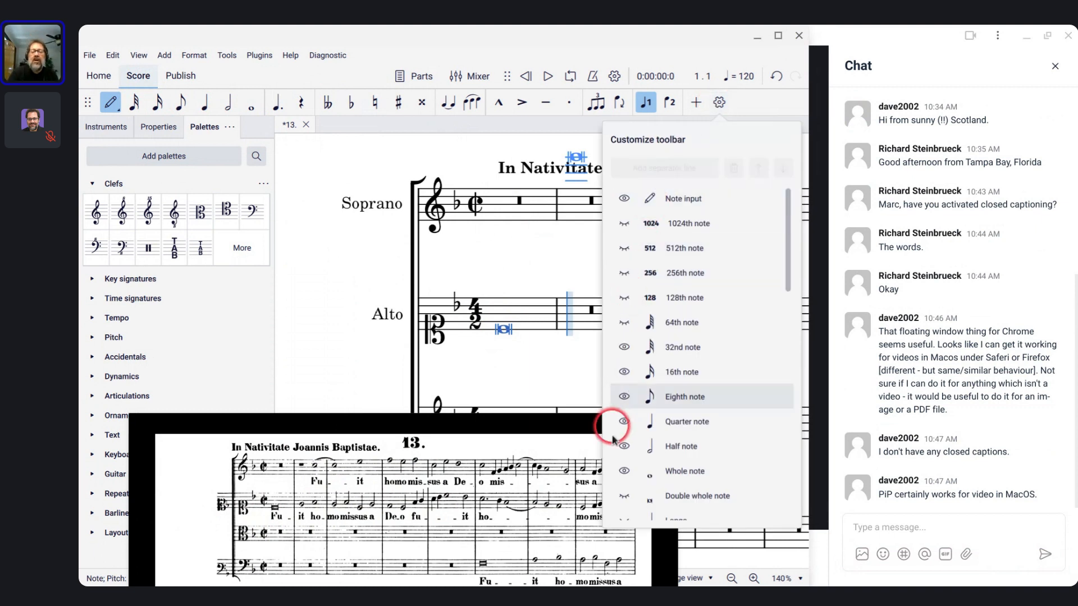
pyautogui.click(625, 496)
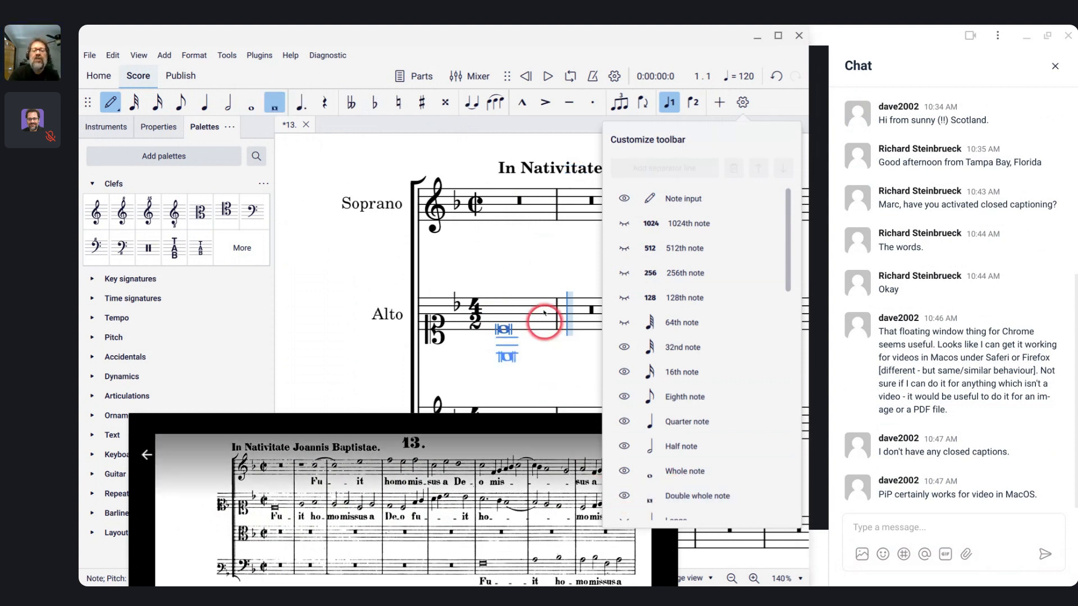
pyautogui.click(271, 106)
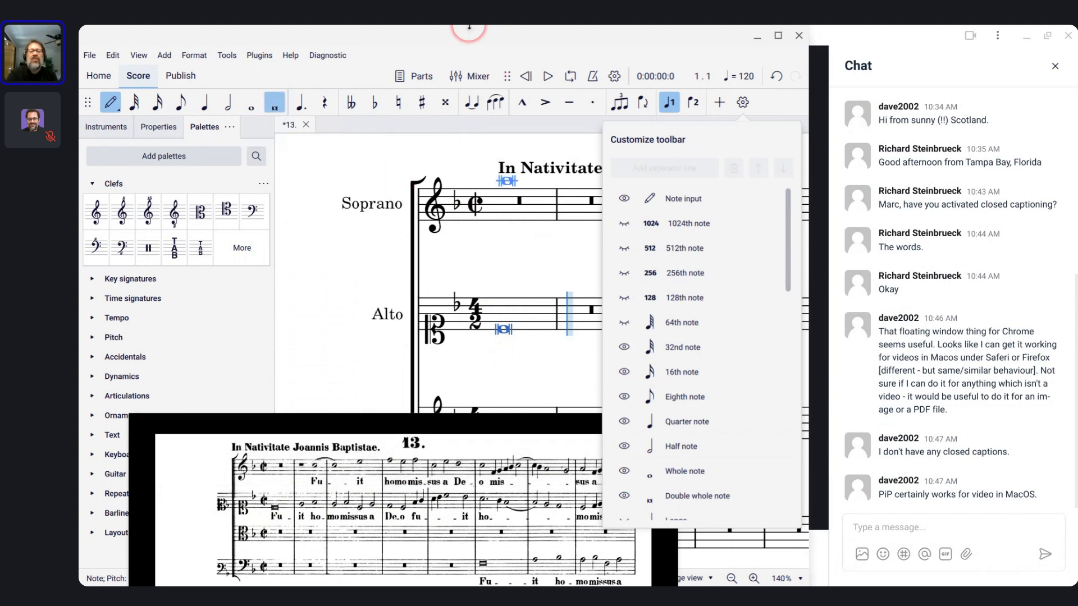
pyautogui.click(744, 104)
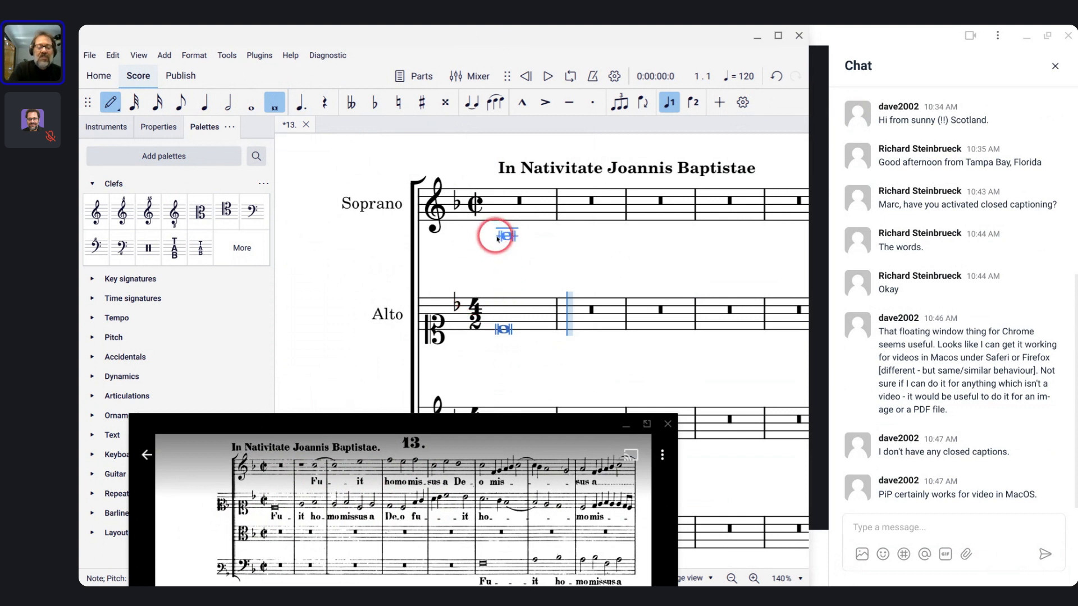
# - Enter the whole notes E4 and F4 in the Alto's second measure
pyautogui.press('7')
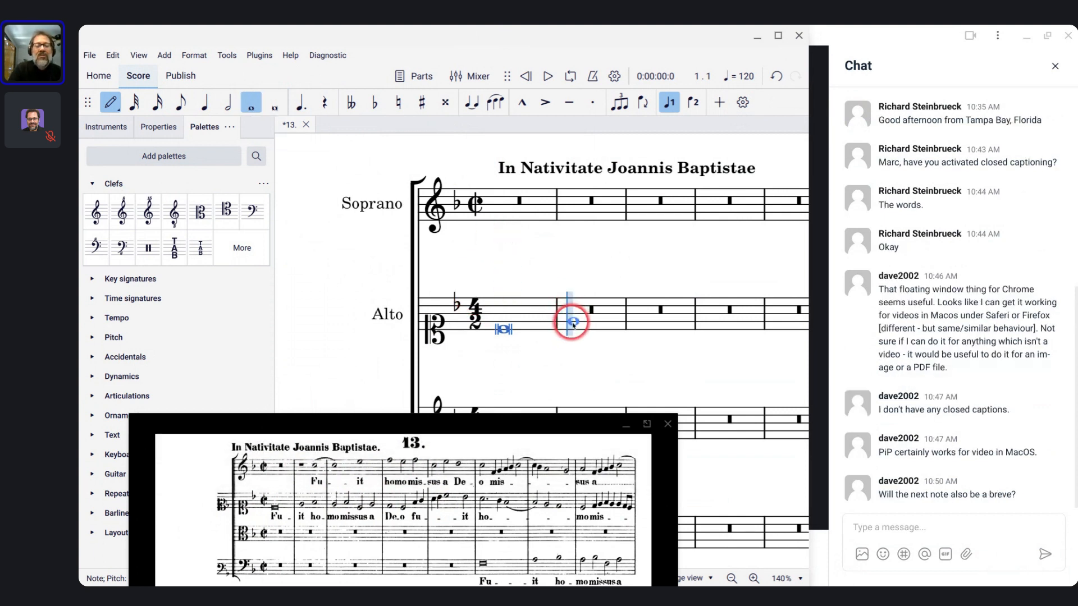
pyautogui.click(573, 323)
pyautogui.scroll(3, 573, 324)
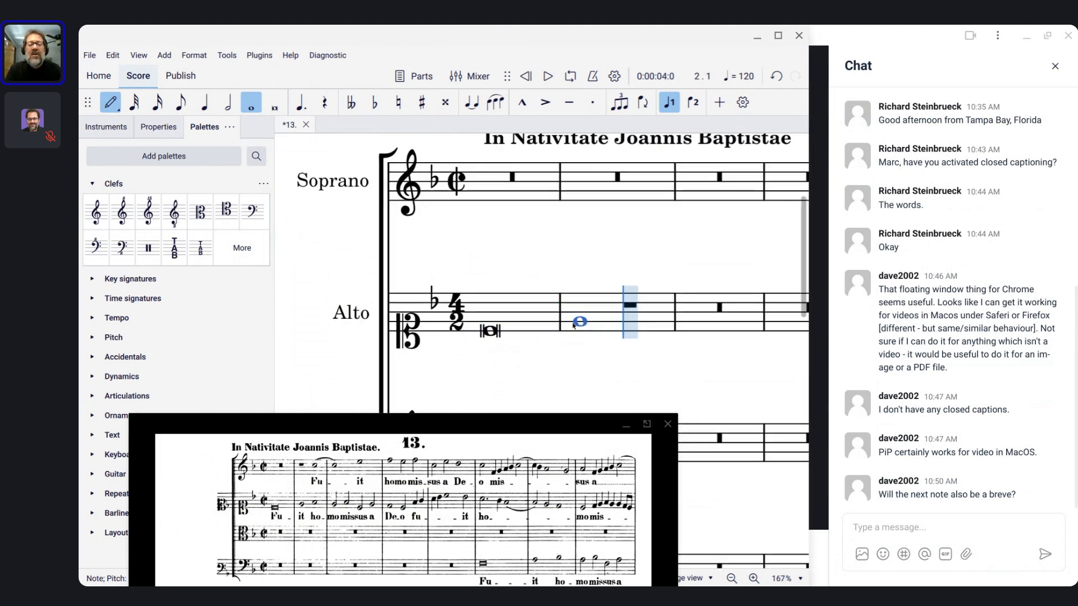
pyautogui.click(575, 324)
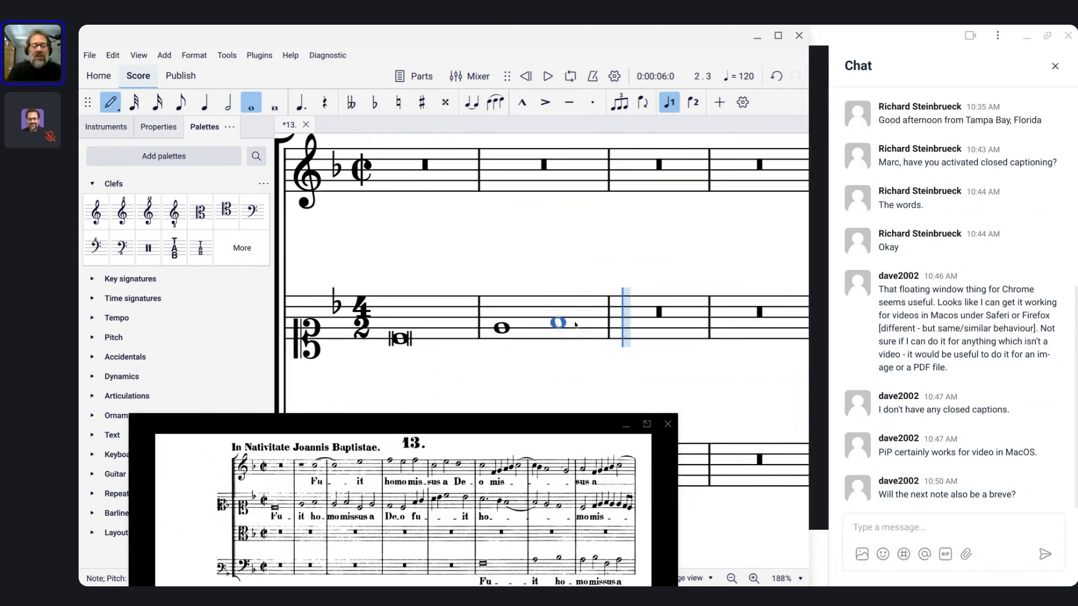
# - Fill the Alto's third measure with the half notes E4, F4, C4 and E4
pyautogui.press('6')
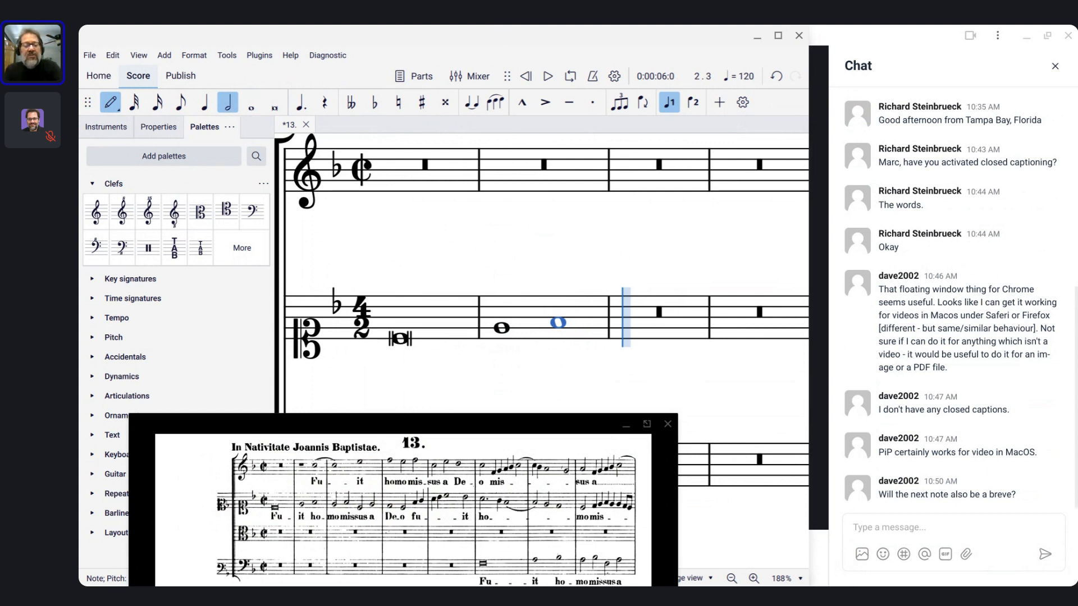
pyautogui.click(619, 328)
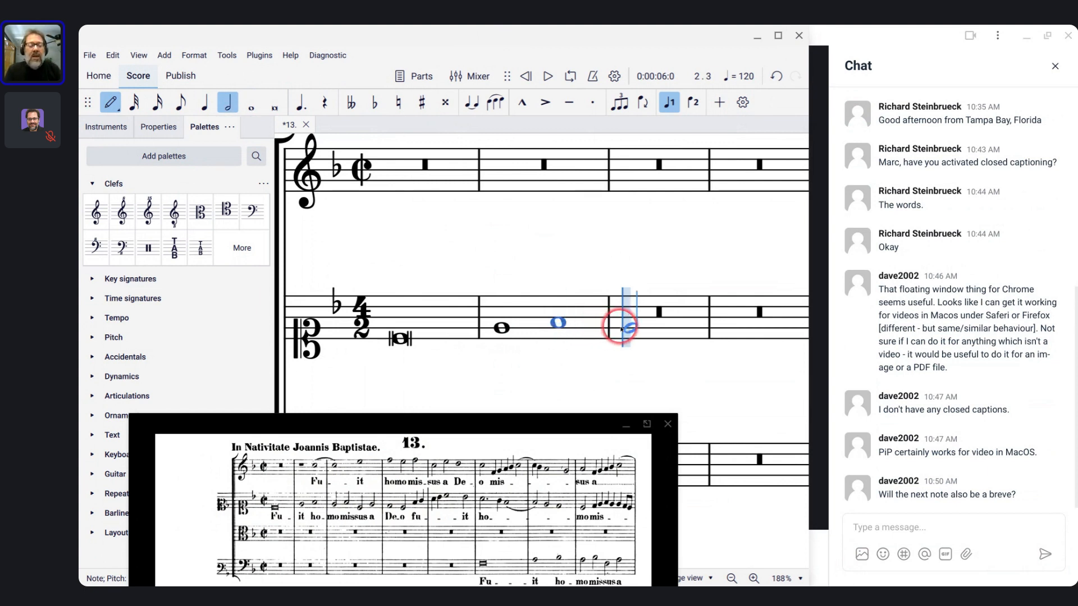
pyautogui.click(399, 331)
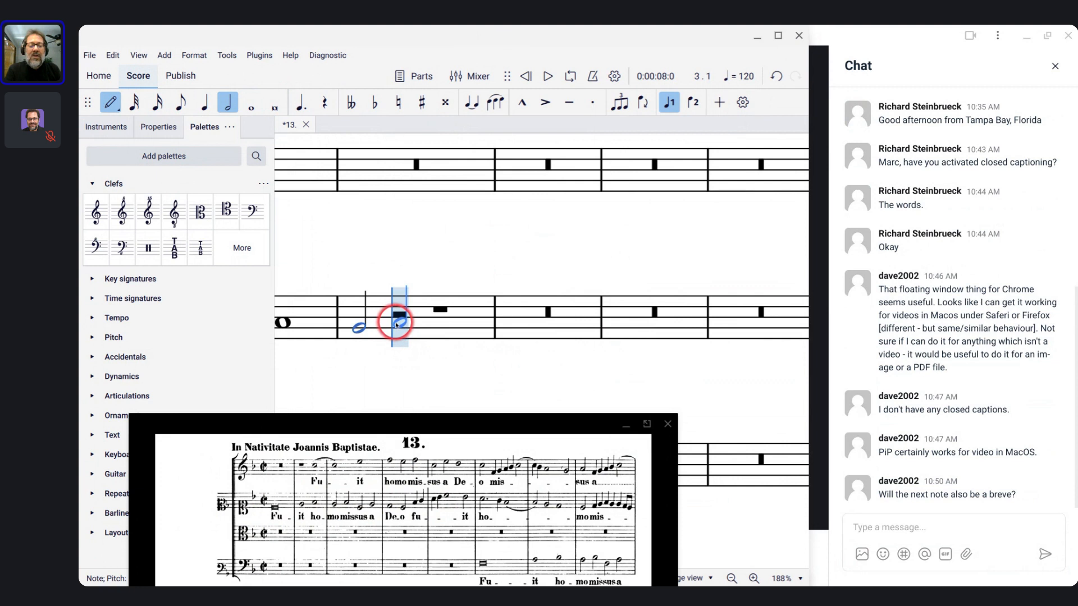
pyautogui.click(396, 324)
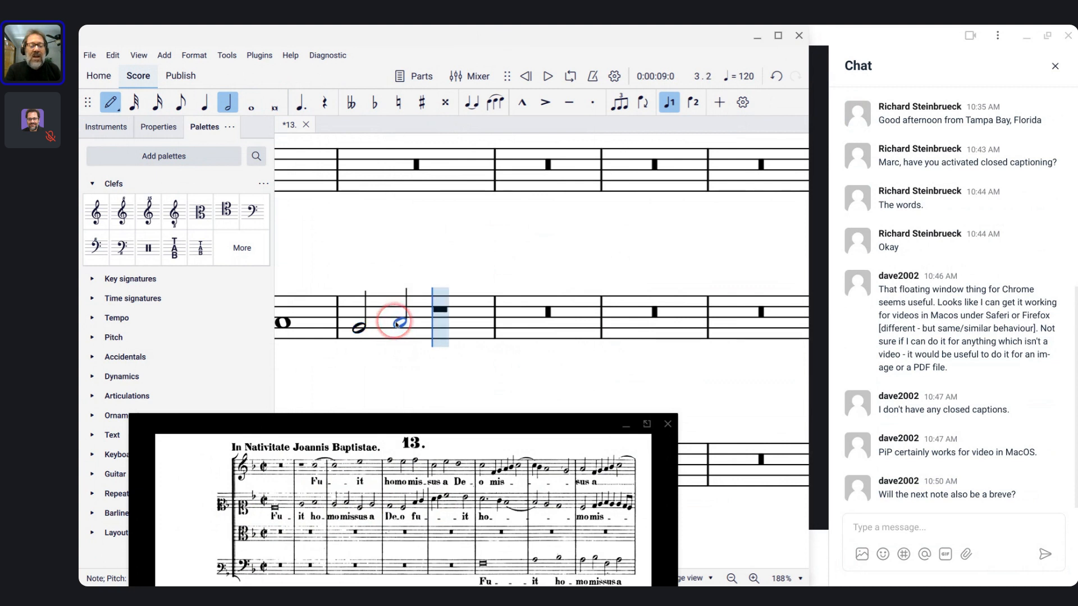
pyautogui.click(430, 339)
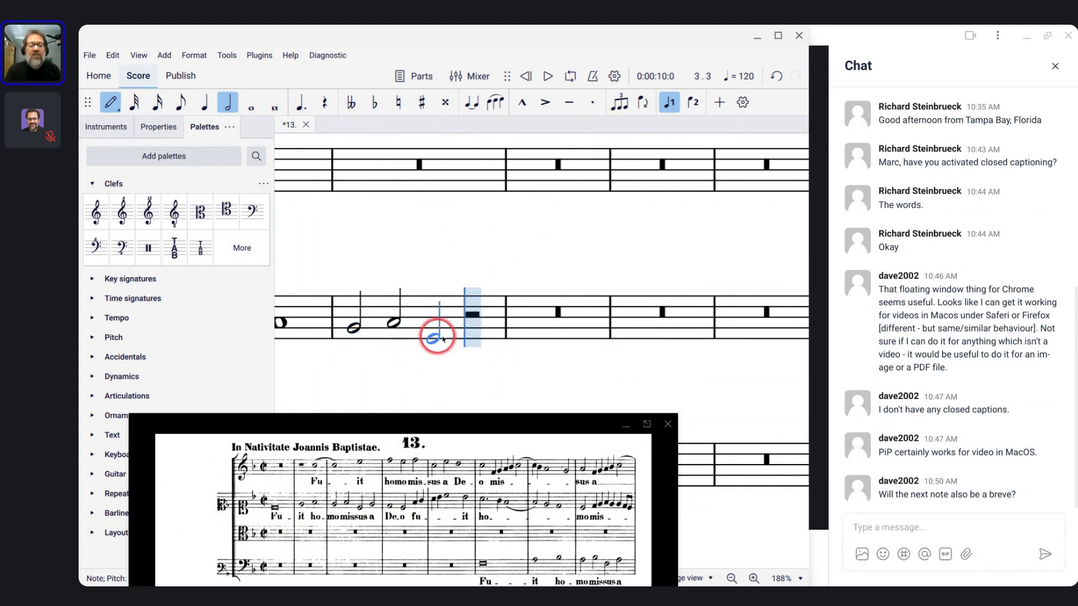
pyautogui.click(468, 328)
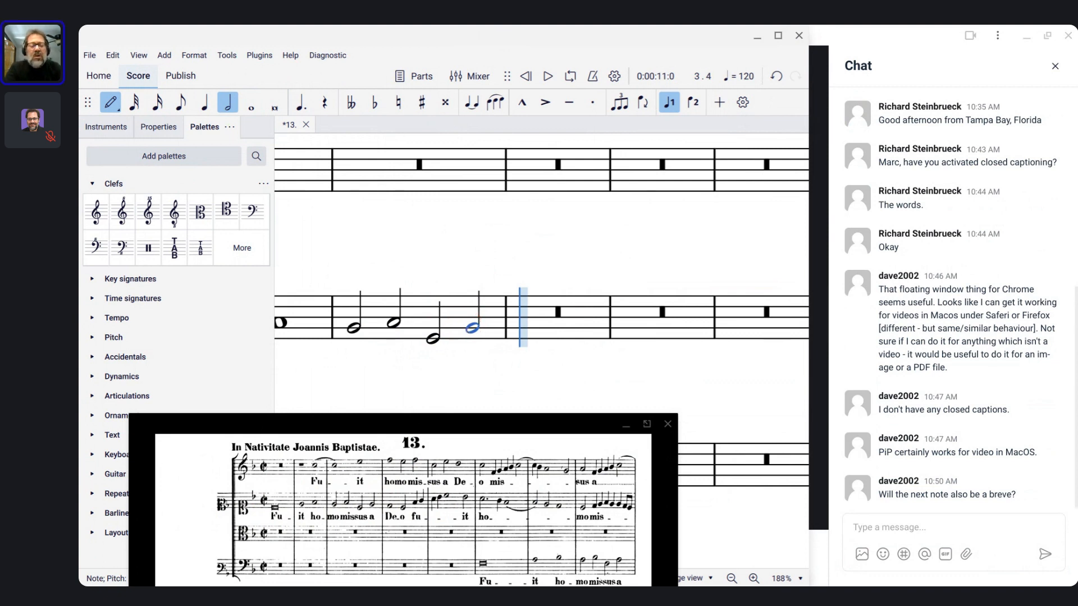
# - Open the mixer, move the floating image off its faders, and raise the Soprano, Alto, Tenor and Bass volumes to 12
pyautogui.press('F10')
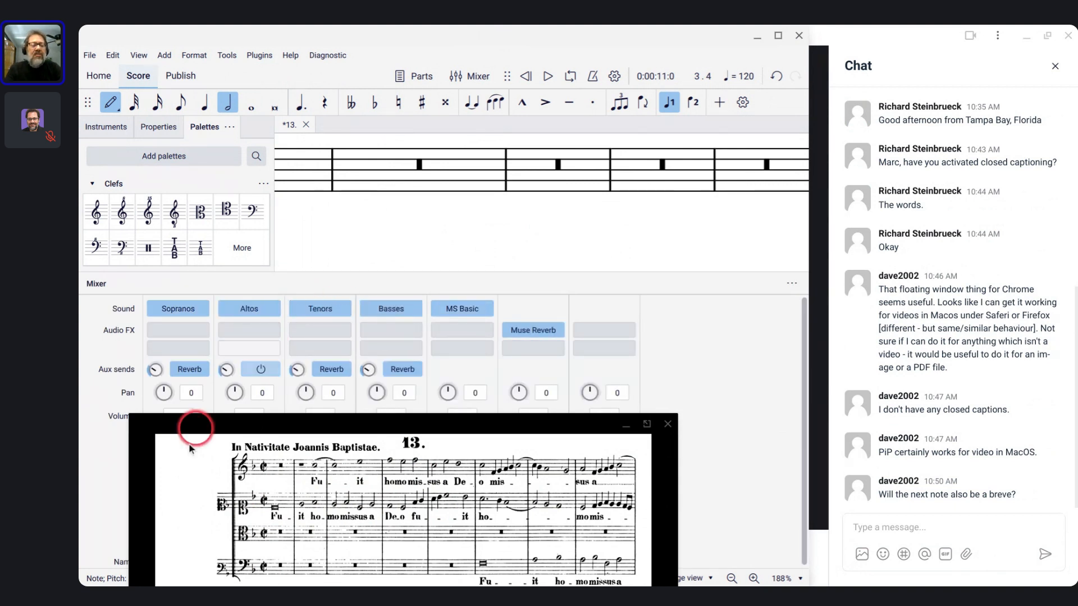
pyautogui.moveTo(178, 427)
pyautogui.moveTo(174, 429); pyautogui.dragTo(340, 475)
pyautogui.moveTo(174, 457); pyautogui.dragTo(174, 431)
pyautogui.moveTo(243, 457); pyautogui.dragTo(243, 435)
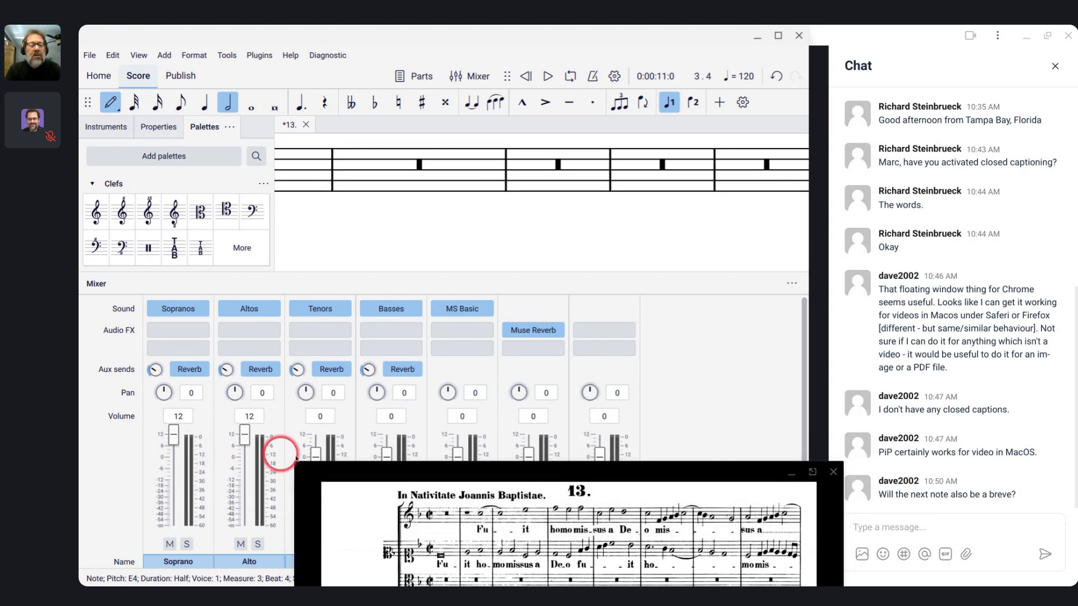
pyautogui.moveTo(314, 455); pyautogui.dragTo(315, 435)
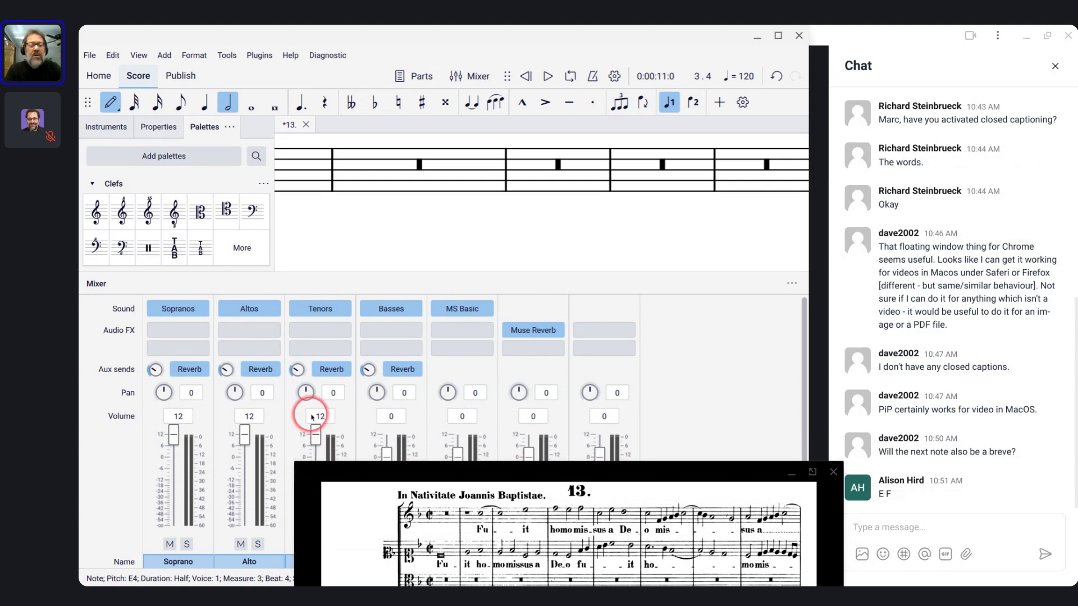
pyautogui.moveTo(385, 454); pyautogui.dragTo(384, 401)
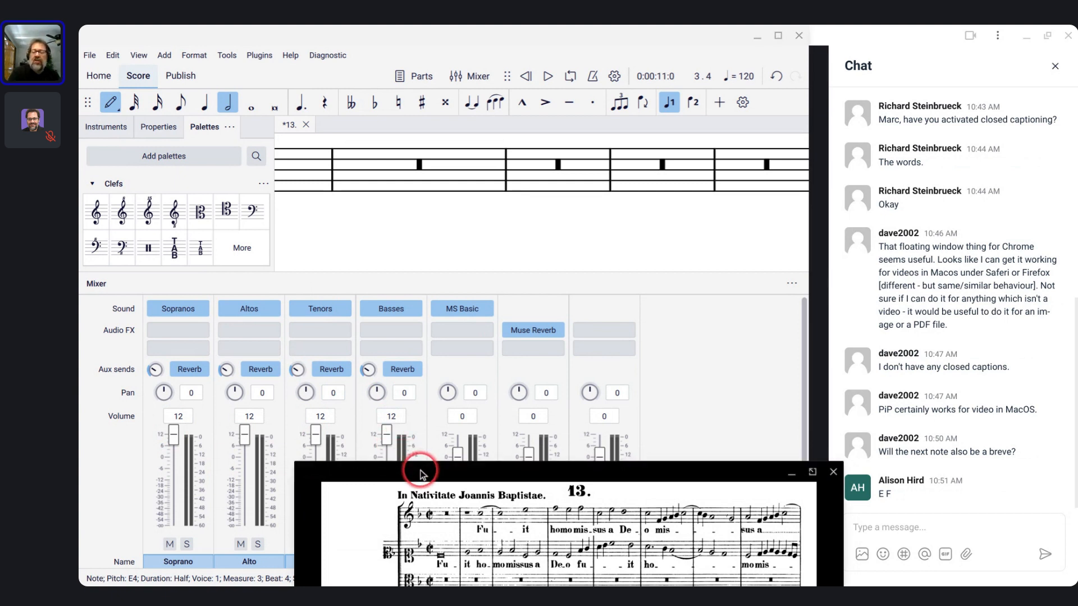
# - Move the floating piece 13 image back below the score's upper staves and close the mixer
pyautogui.moveTo(421, 470); pyautogui.dragTo(264, 443)
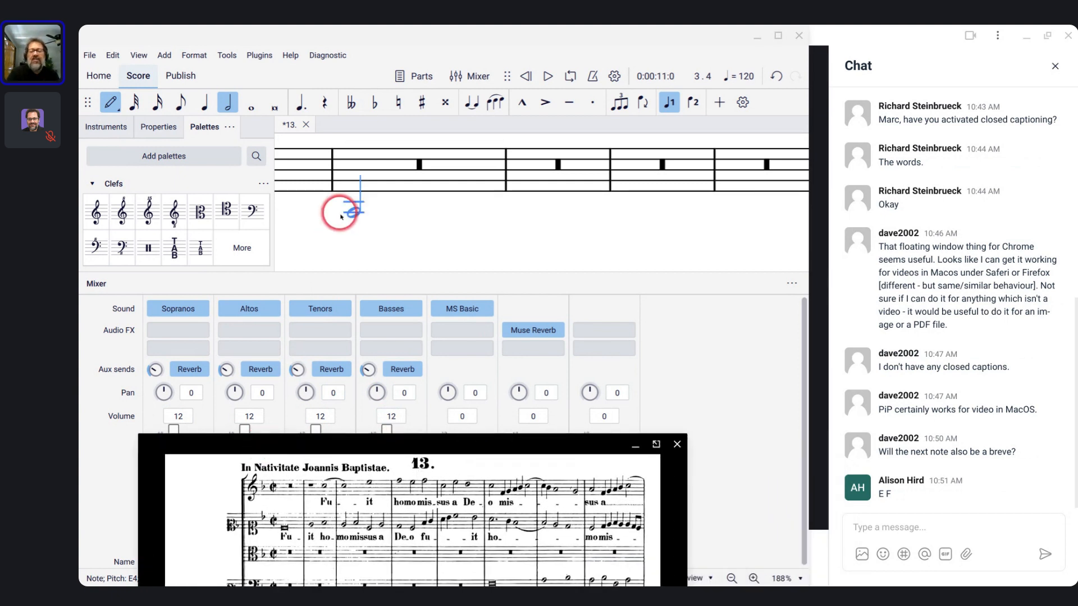
pyautogui.scroll(1, 339, 213)
pyautogui.hscroll(-3, 339, 214)
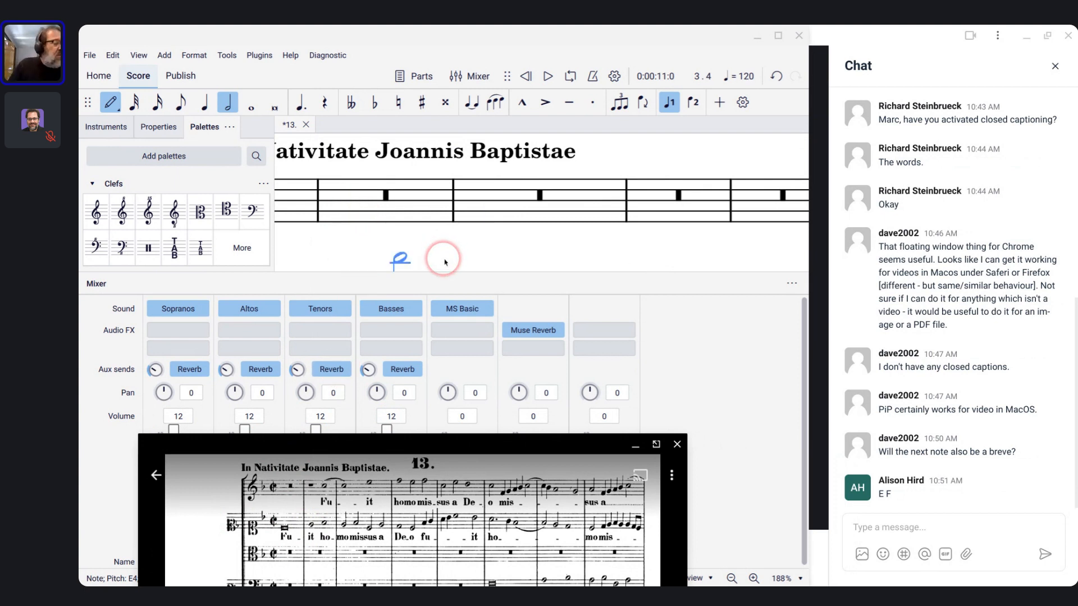
pyautogui.press('super')
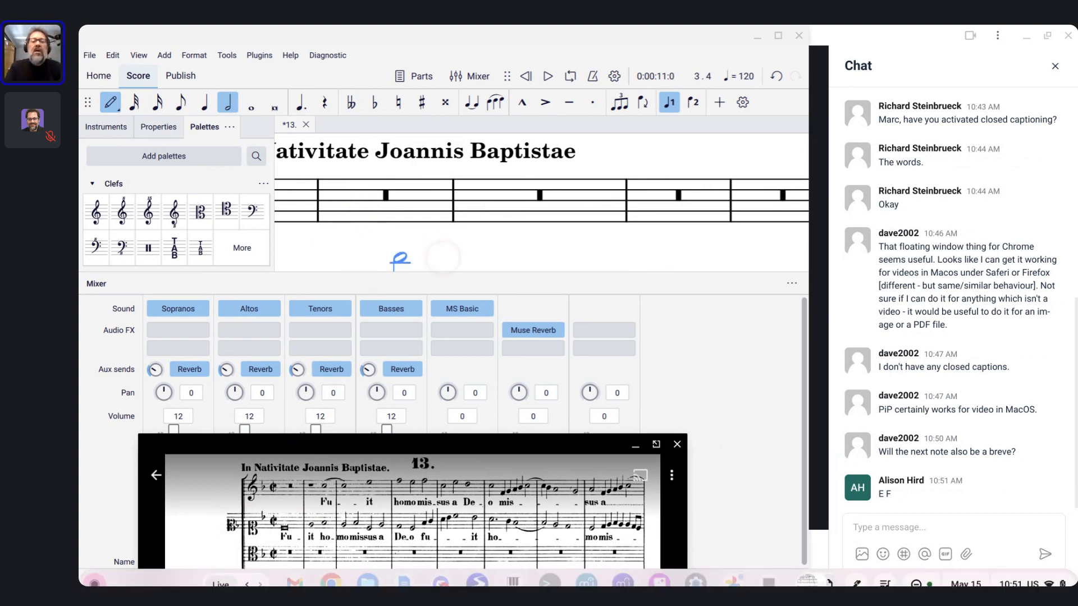
pyautogui.click(478, 82)
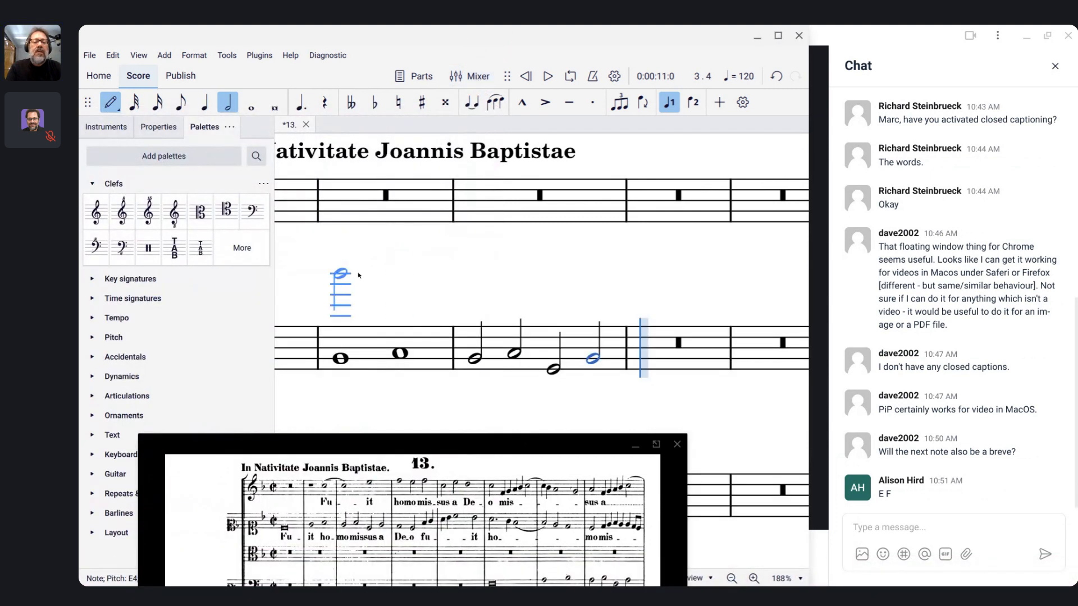
pyautogui.click(474, 384)
pyautogui.click(398, 494)
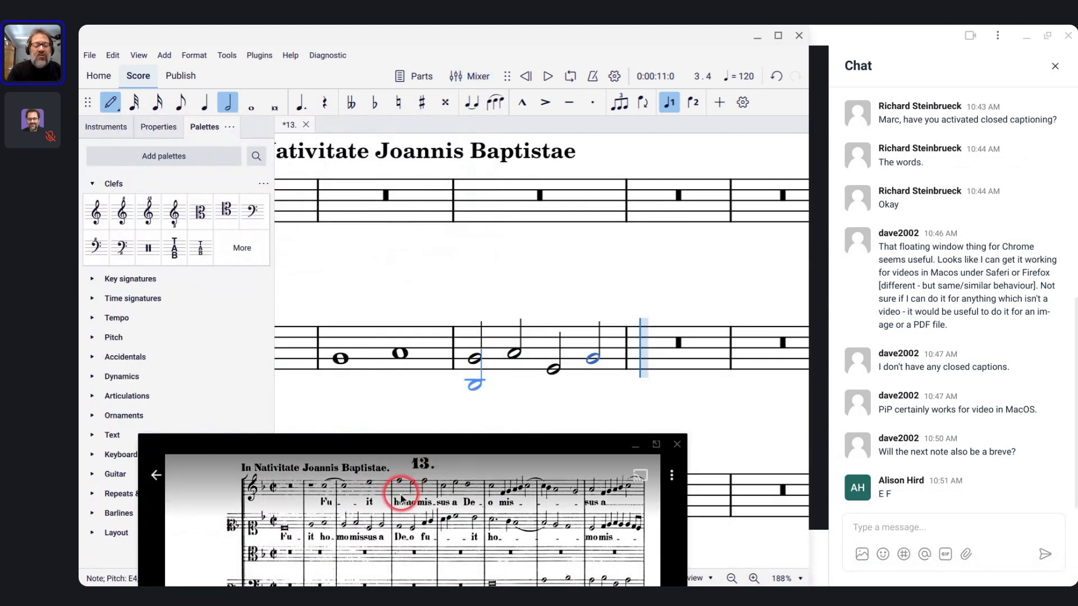
pyautogui.hotkey('ctrl', 'z')
# - Fill the Alto's fourth measure with a whole note D4, a half note C4 and the quarter notes F4 and G4
pyautogui.press('7')
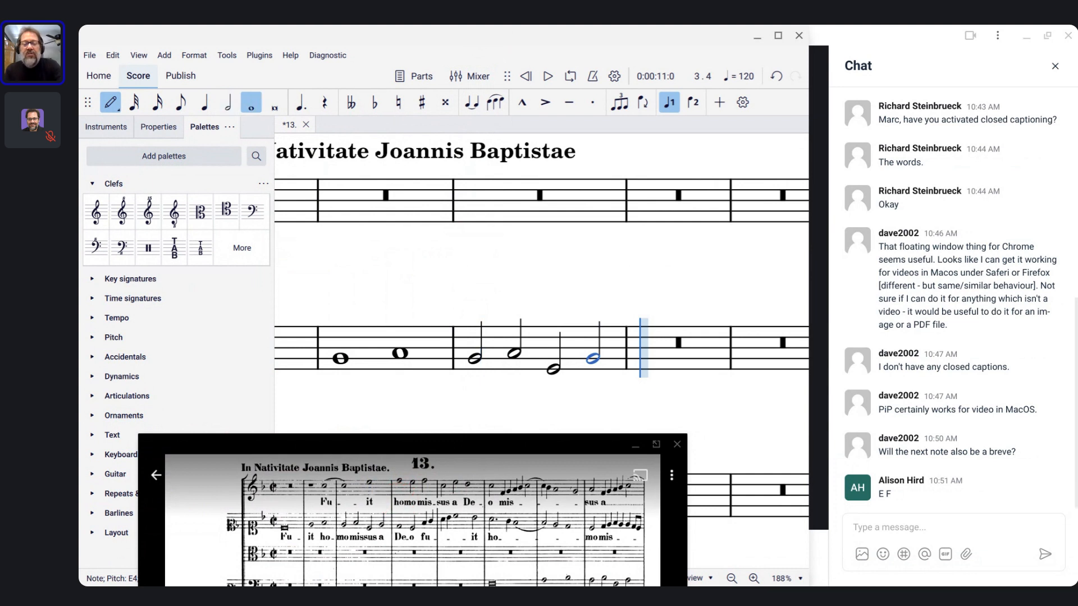
pyautogui.click(638, 365)
pyautogui.press('6')
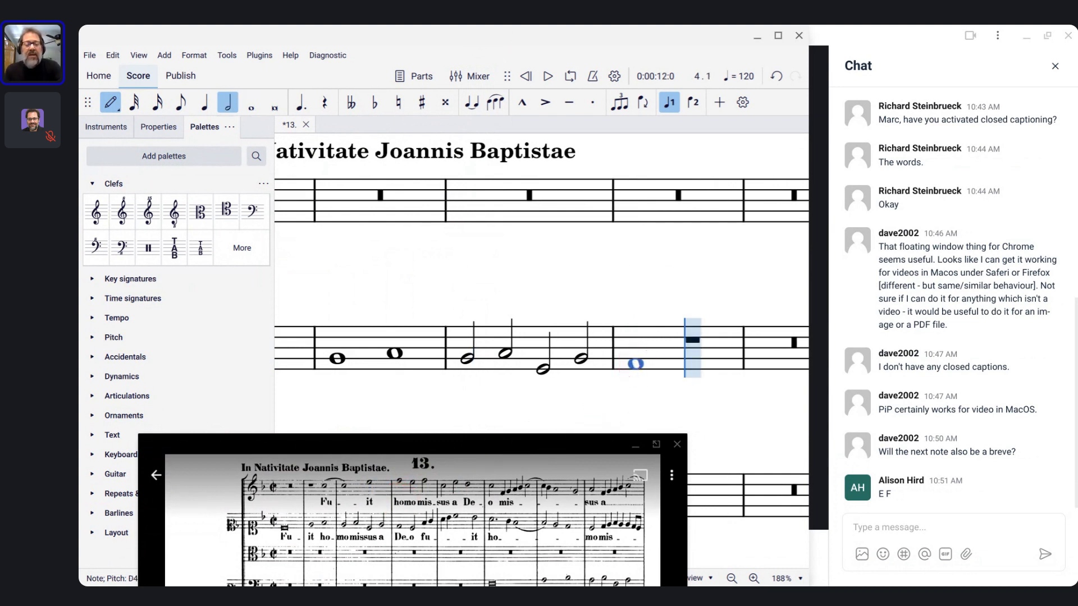
pyautogui.click(664, 369)
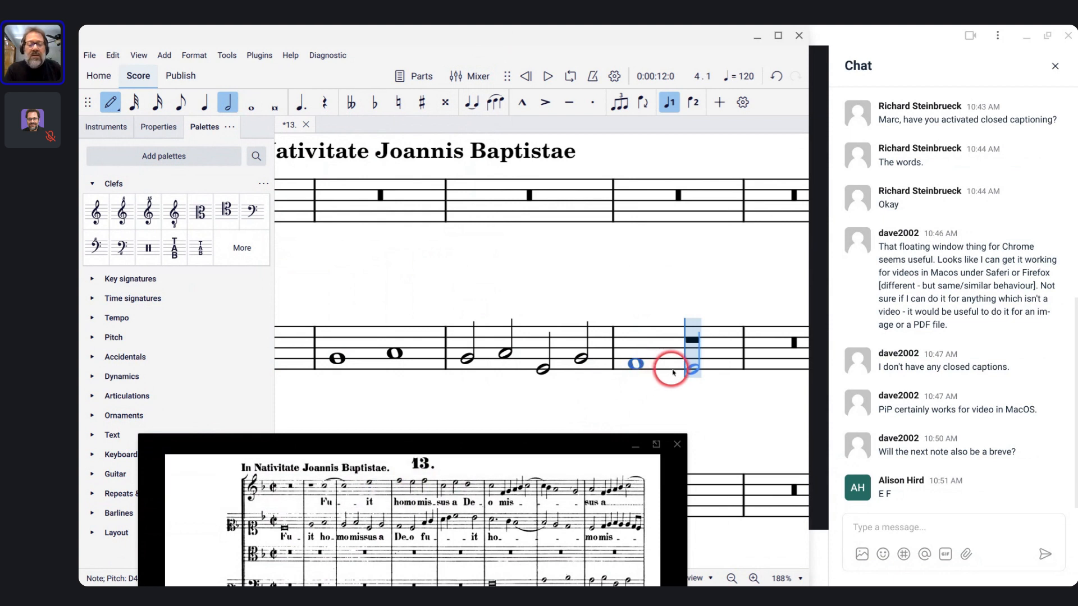
pyautogui.press('5')
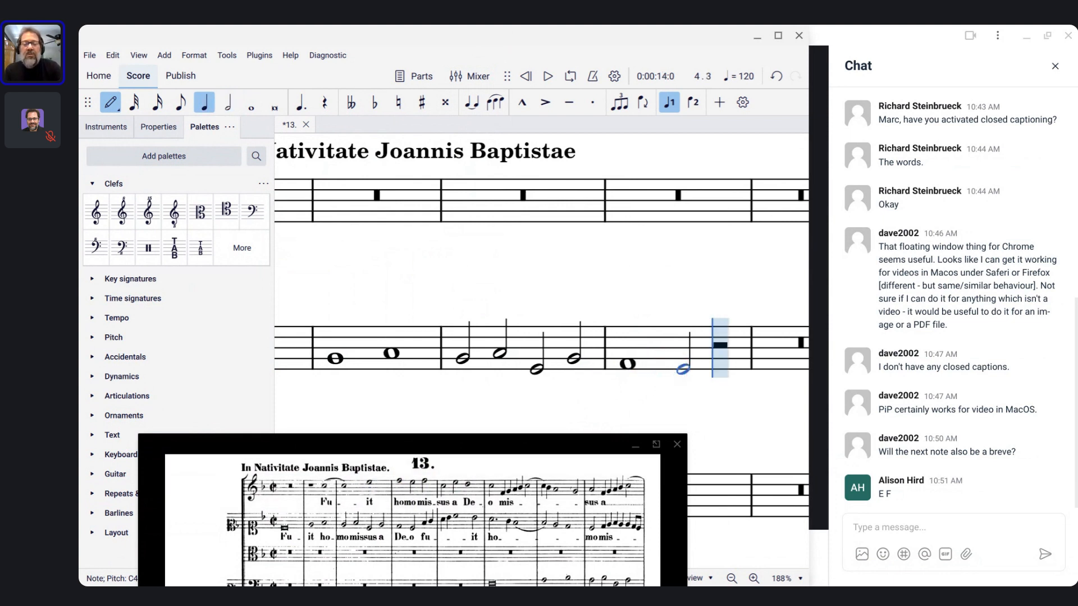
pyautogui.click(717, 356)
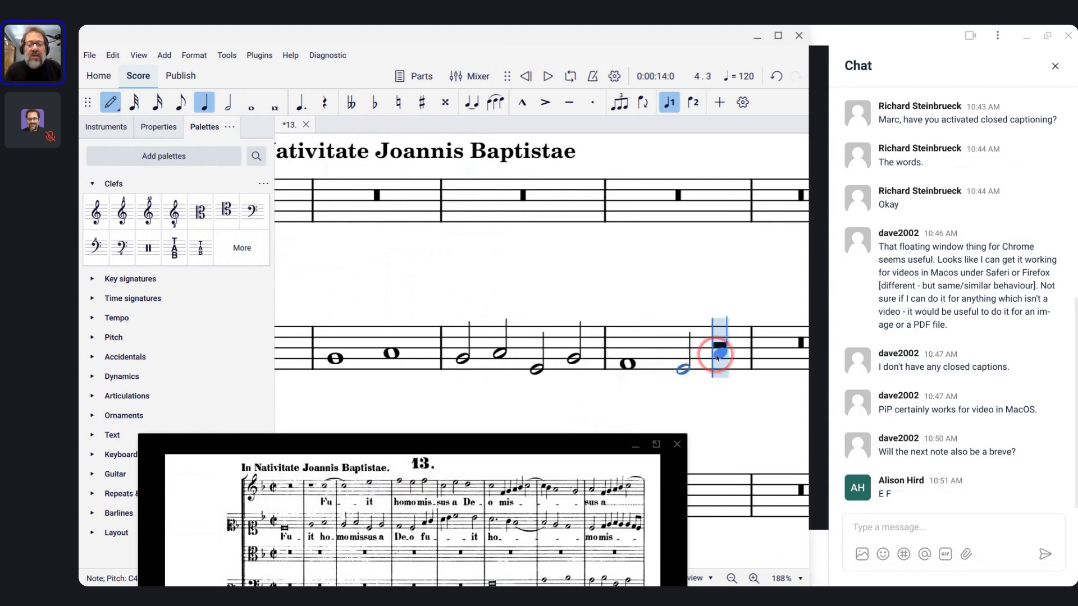
pyautogui.click(495, 350)
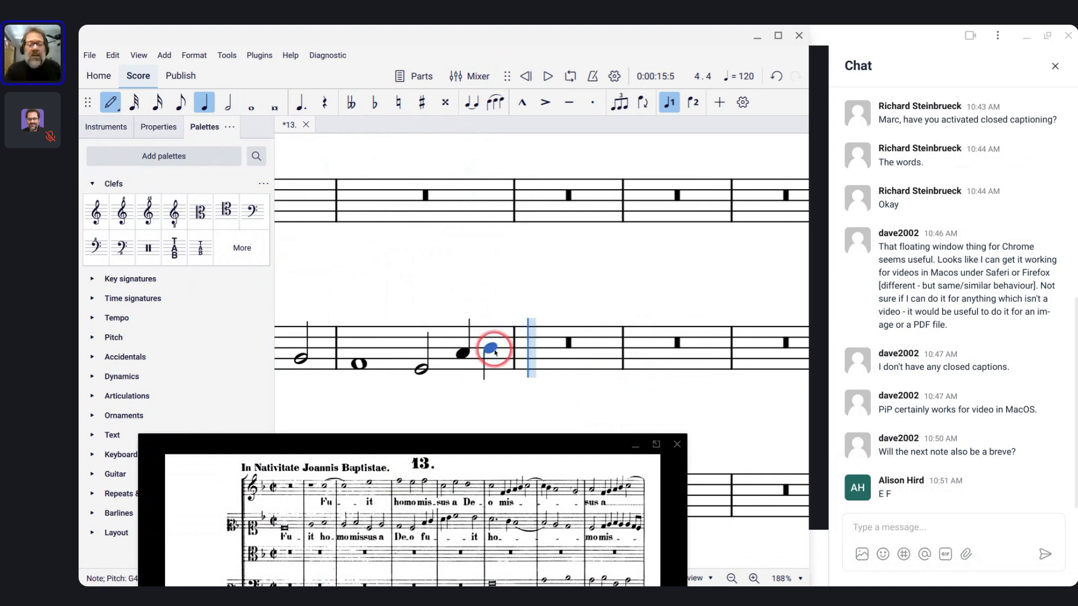
# - Begin the Alto's fifth measure with the quarter notes A4 and B♭4, followed by a whole note raised to C5
pyautogui.click(526, 349)
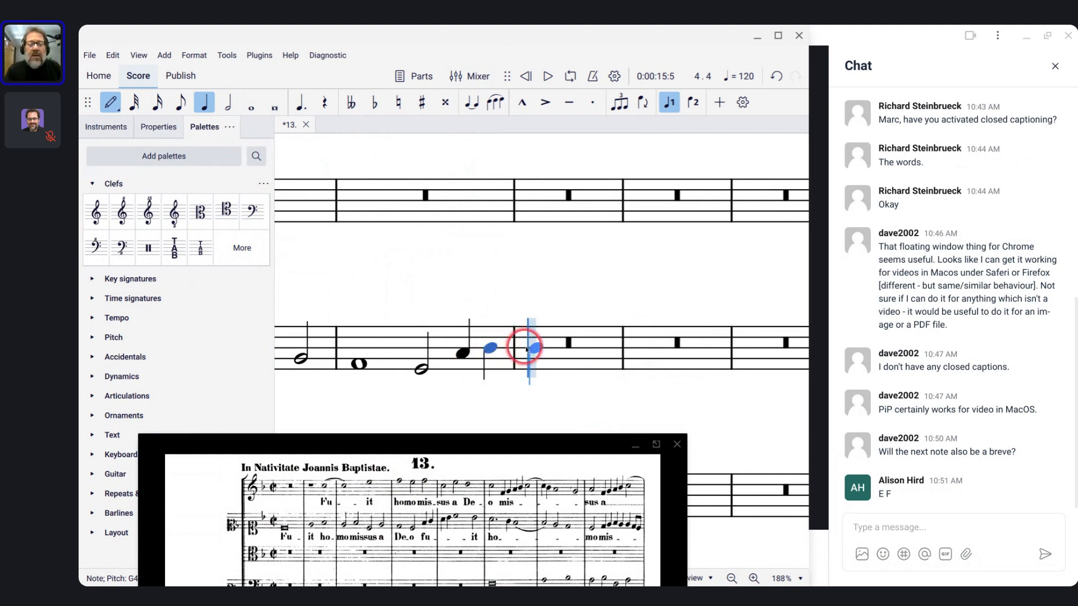
pyautogui.click(526, 348)
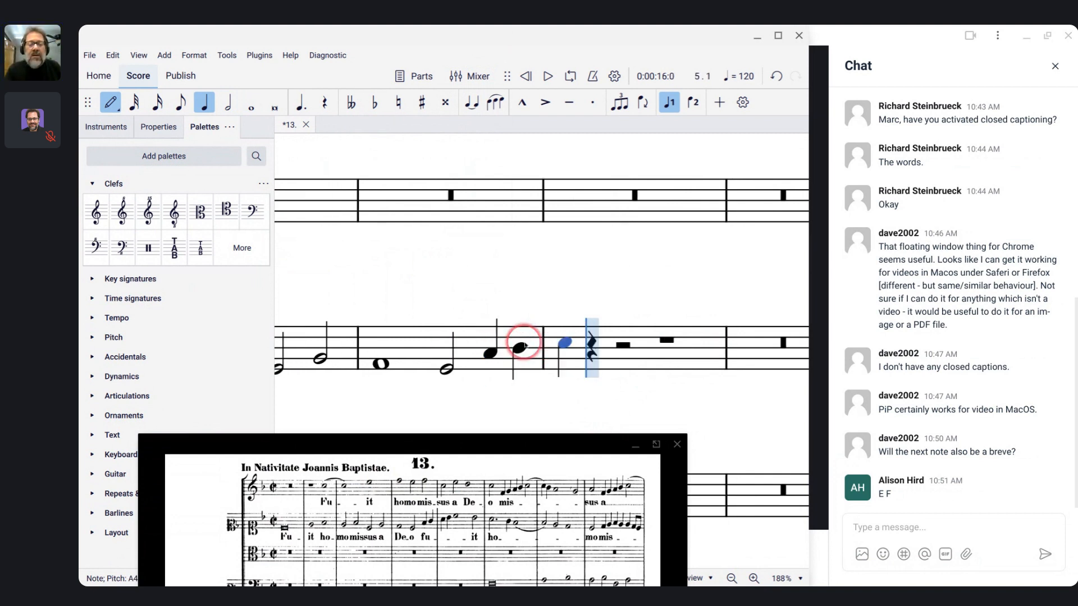
pyautogui.click(591, 338)
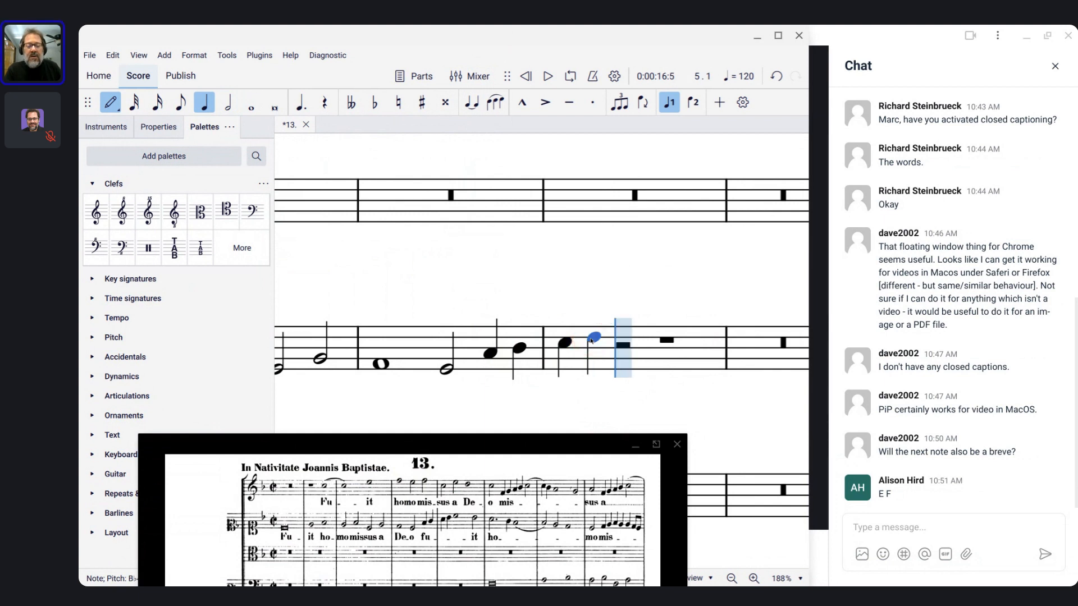
pyautogui.press('7')
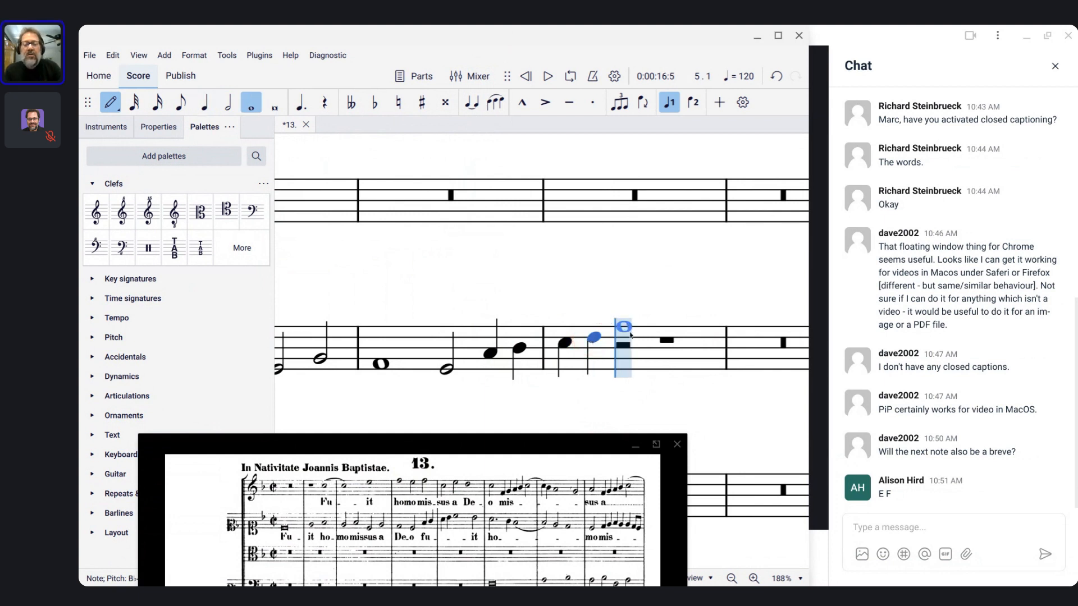
pyautogui.click(631, 336)
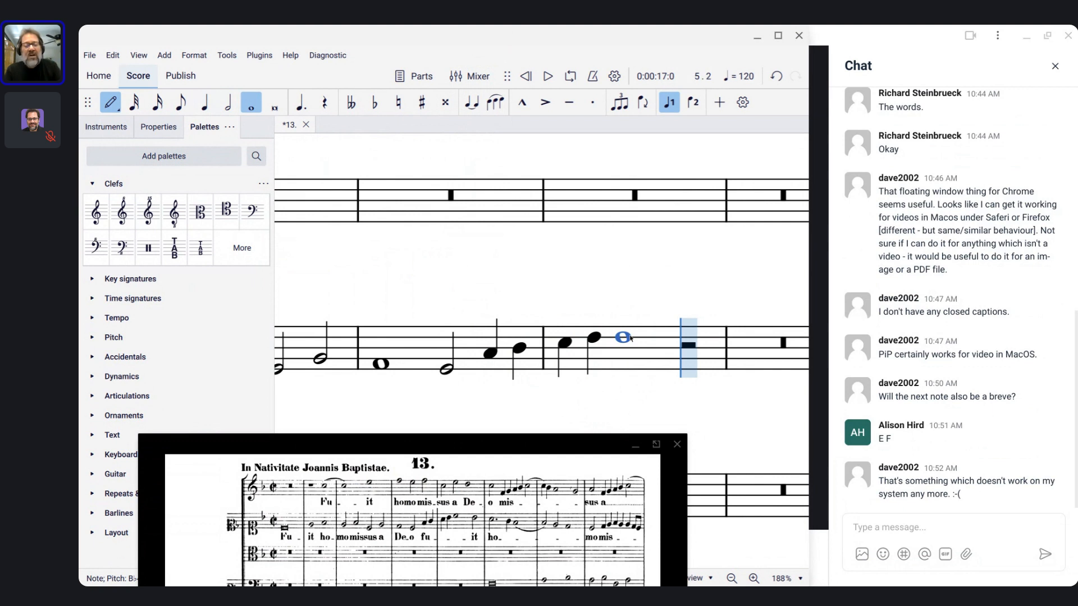
pyautogui.click(625, 337)
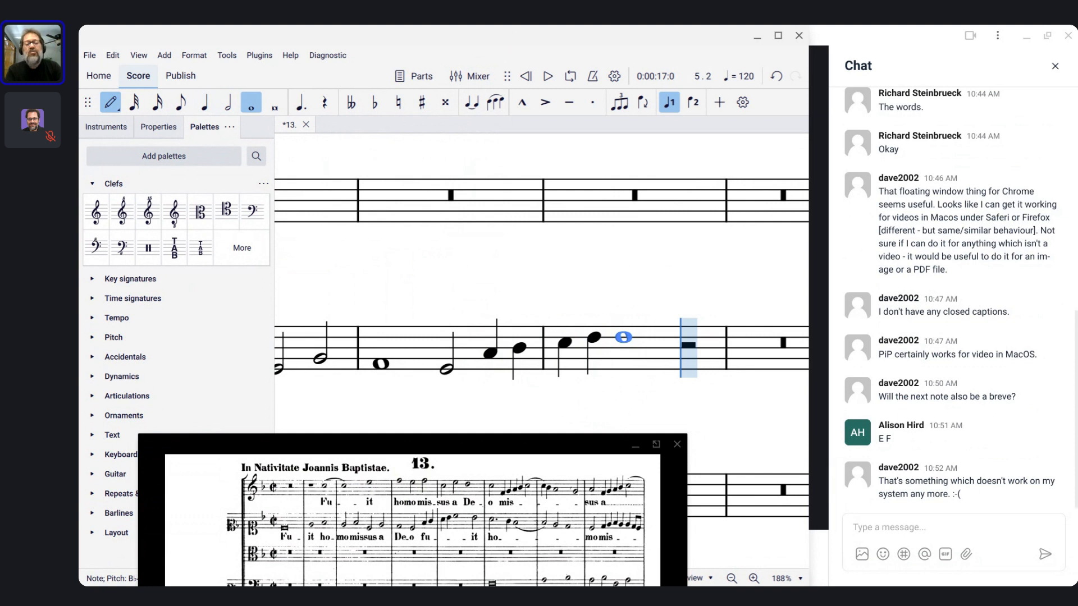
pyautogui.press('Up')
pyautogui.press('Up')
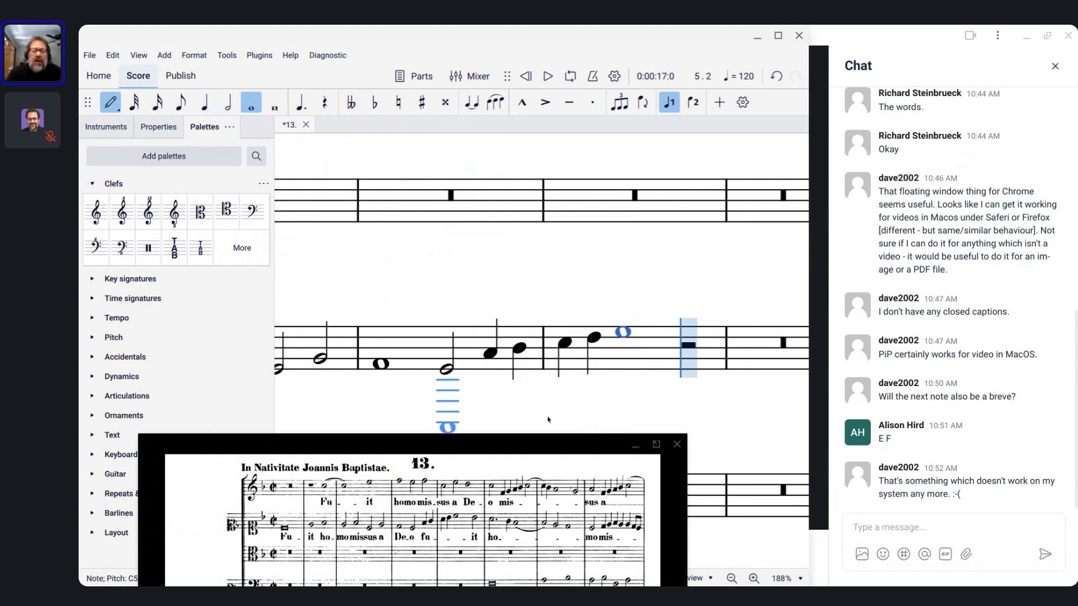
# - Complete the Alto's fifth measure with a half note B♭4 and leave note input
pyautogui.press('f')
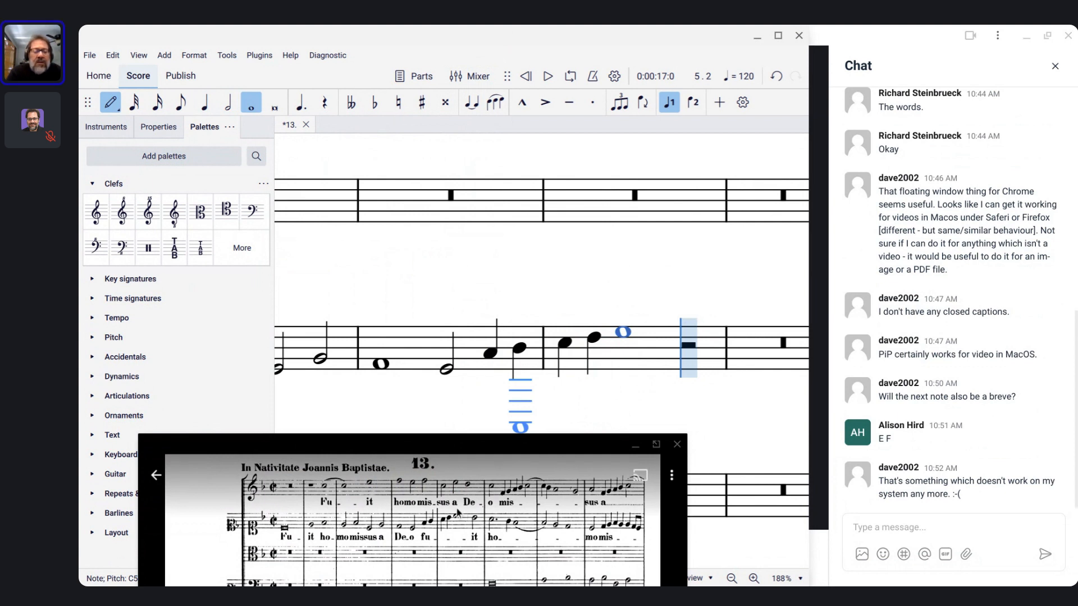
pyautogui.click(472, 517)
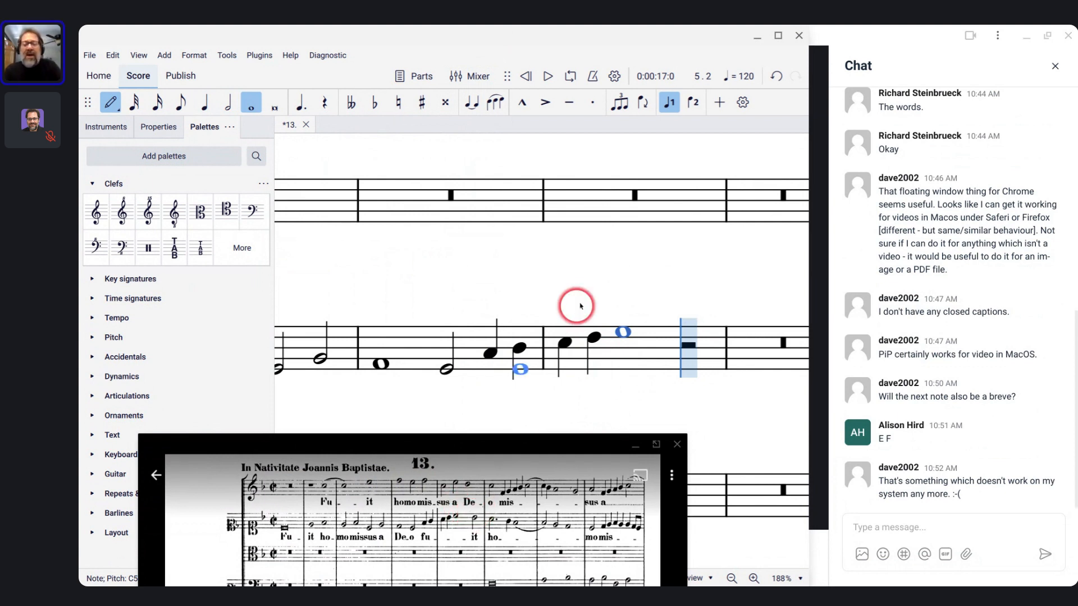
pyautogui.press('6')
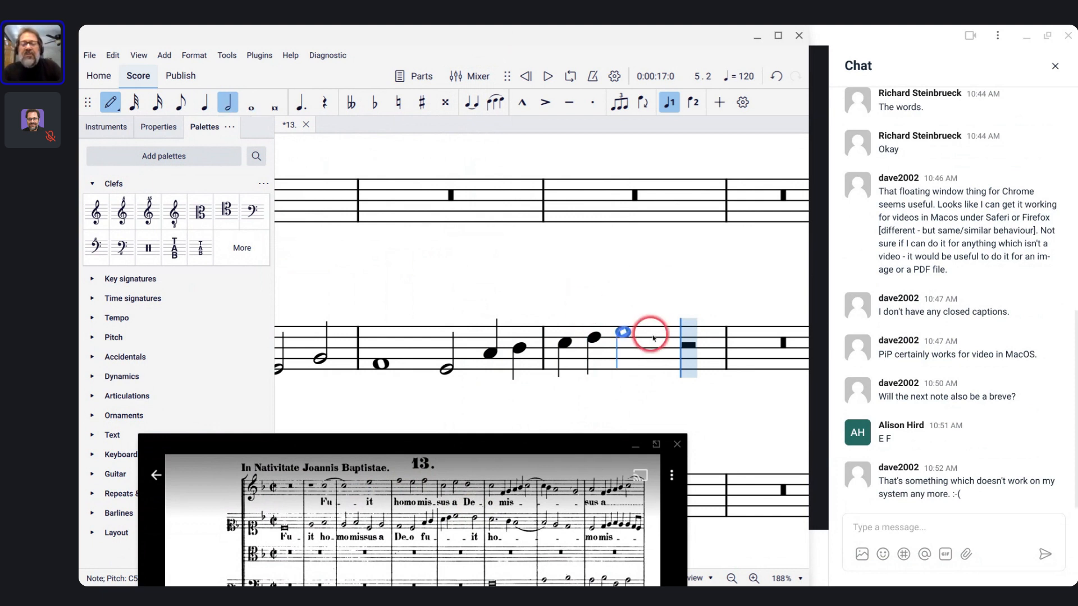
pyautogui.click(675, 339)
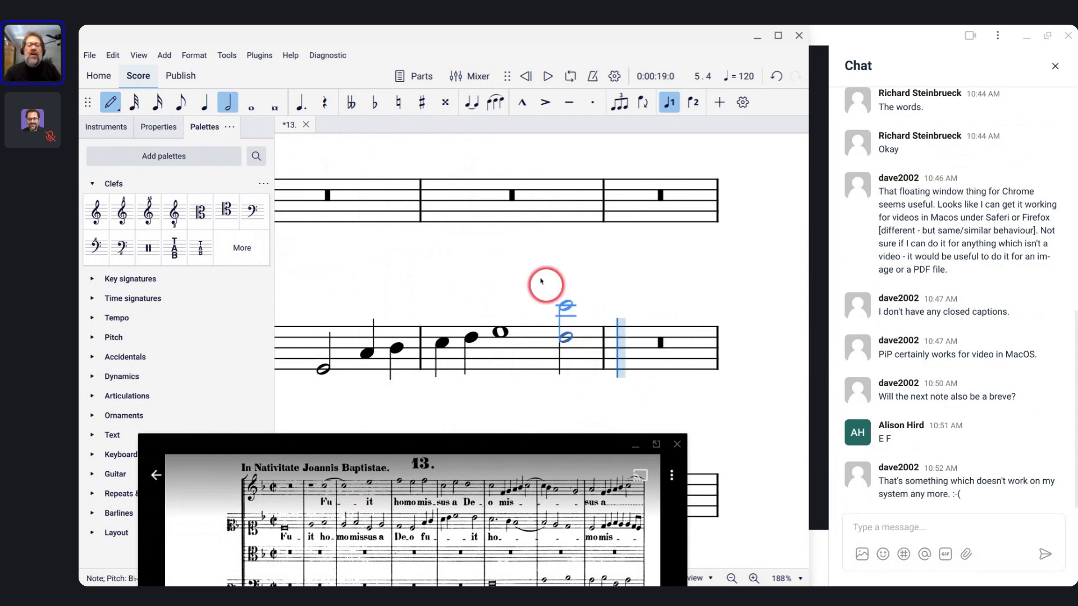
pyautogui.scroll(-3, 531, 274)
pyautogui.scroll(-6, 533, 274)
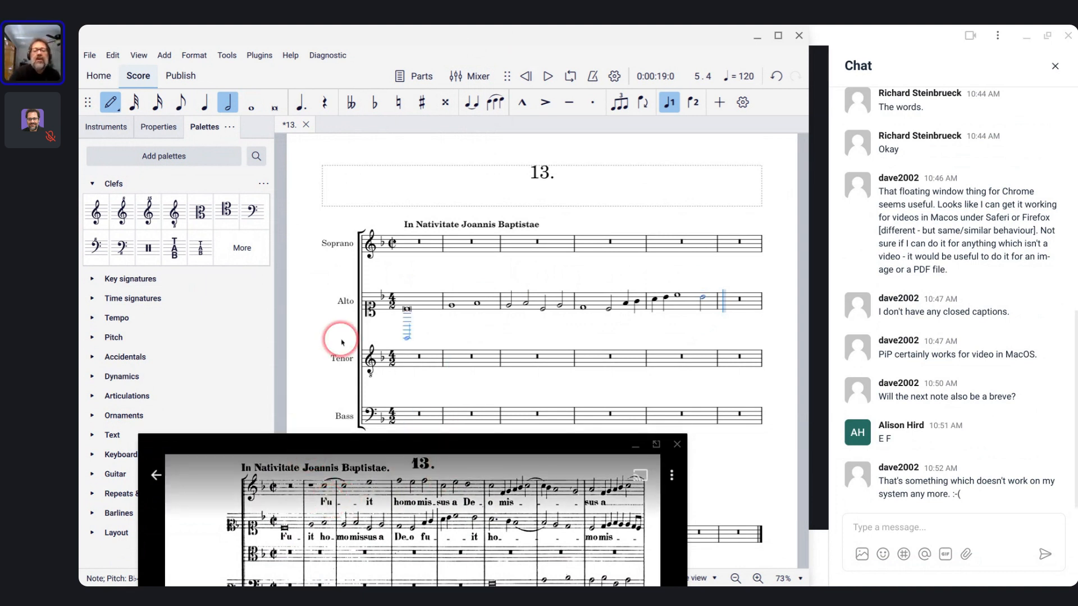
pyautogui.click(573, 167)
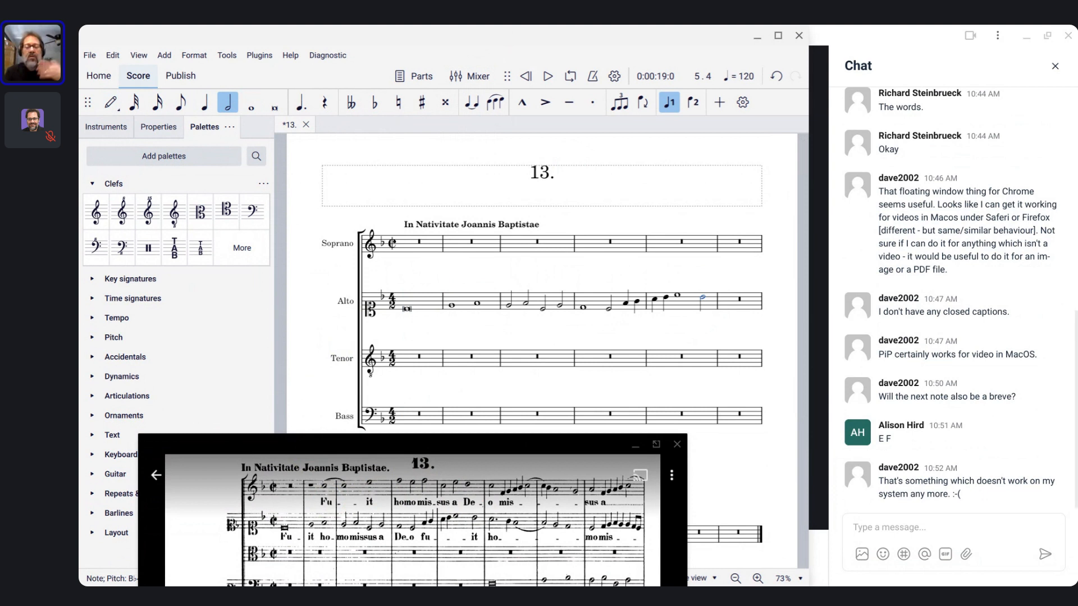
# - Start lyrics on the Alto's opening breve and enter the hyphenated word "Fu-it" under its first two notes
pyautogui.keyDown('ctrl'); pyautogui.scroll(3, 435, 302); pyautogui.keyUp('ctrl')
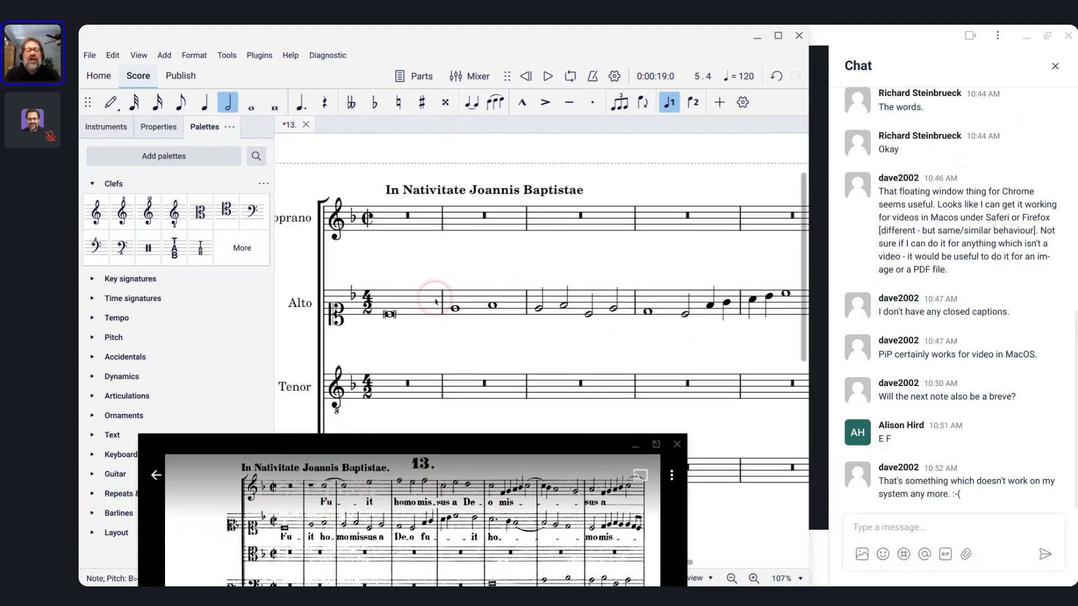
pyautogui.keyDown('ctrl'); pyautogui.scroll(1, 435, 301); pyautogui.keyUp('ctrl')
pyautogui.hscroll(1, 435, 302)
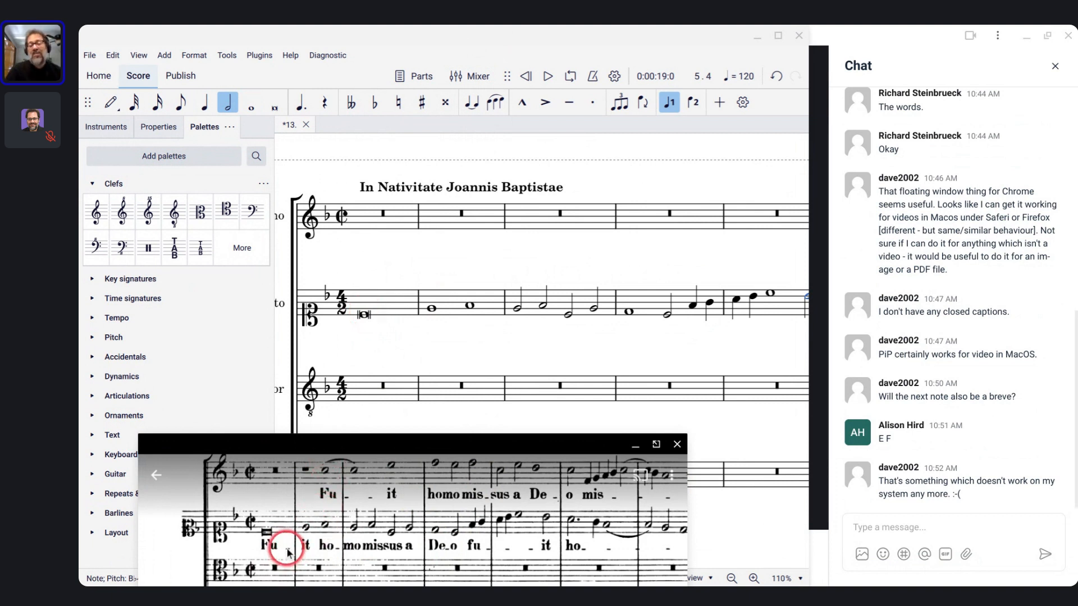
pyautogui.click(364, 315)
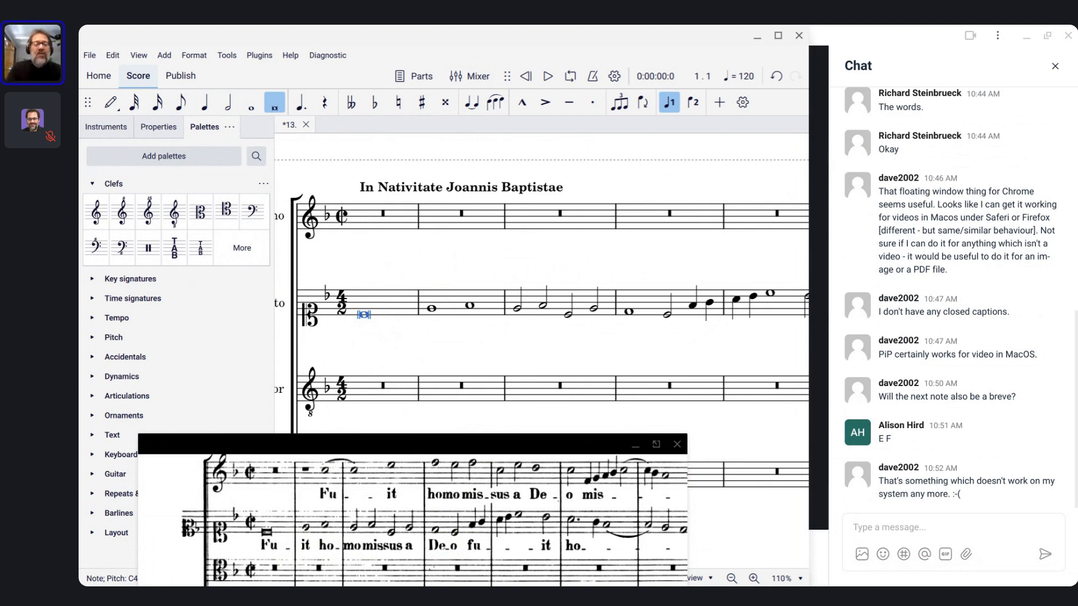
pyautogui.hotkey('ctrl', 'l')
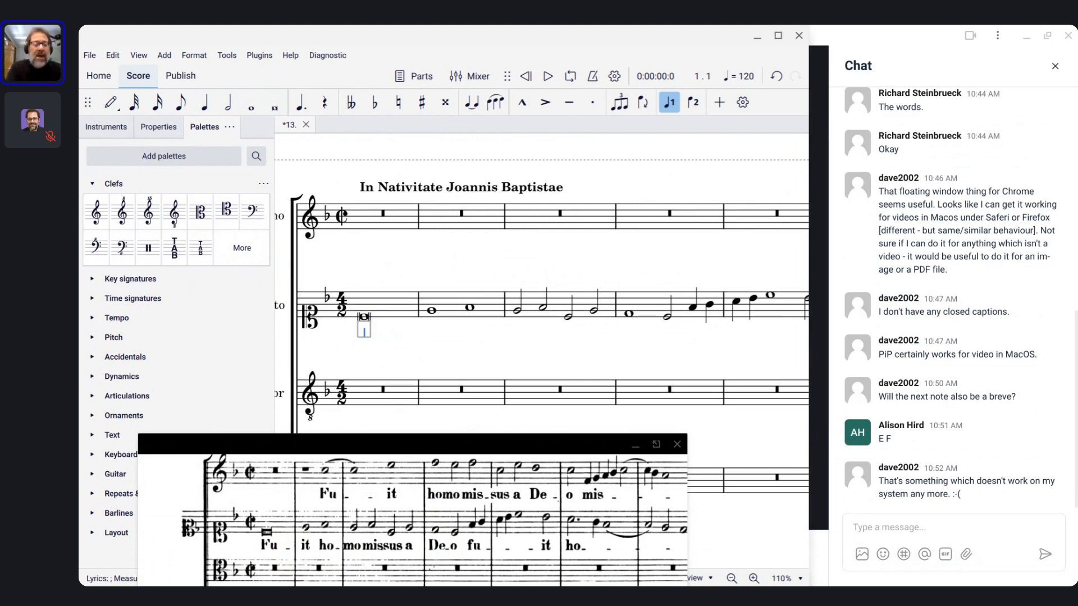
pyautogui.write('Fu')
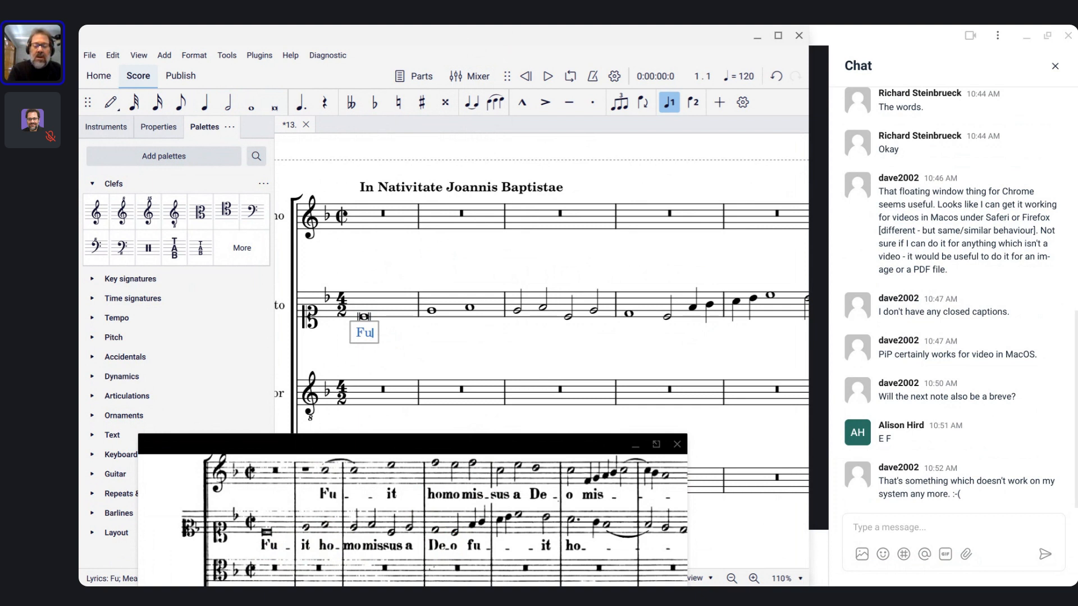
pyautogui.press('-')
pyautogui.write('it')
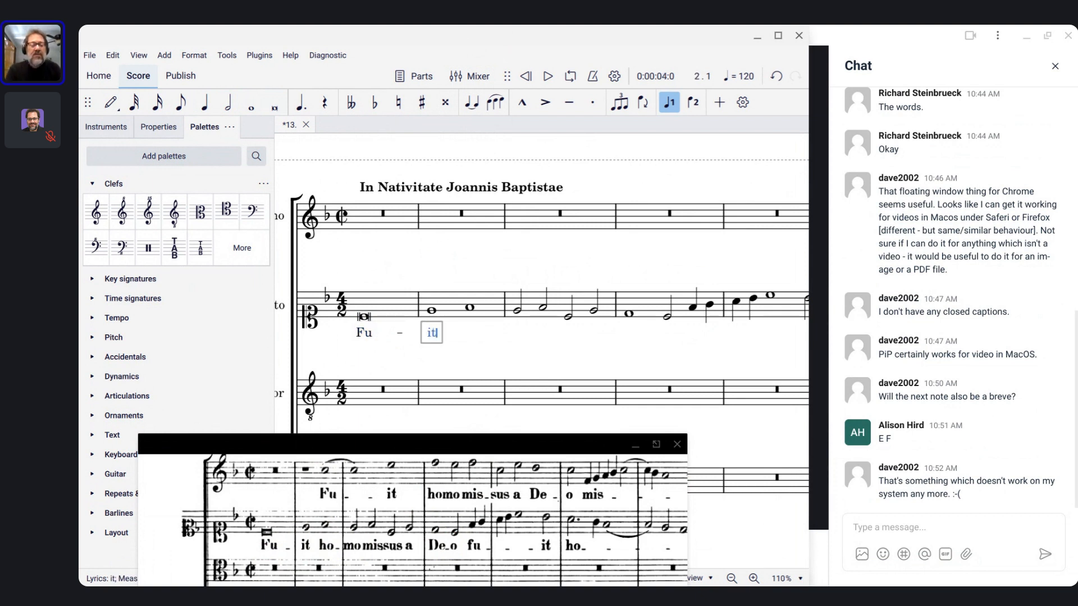
pyautogui.press('space')
# - Continue the Alto lyrics with the hyphenated words "ho-me" and "mis-sus", from the second note of measure 2 through measure 3
pyautogui.write('ho')
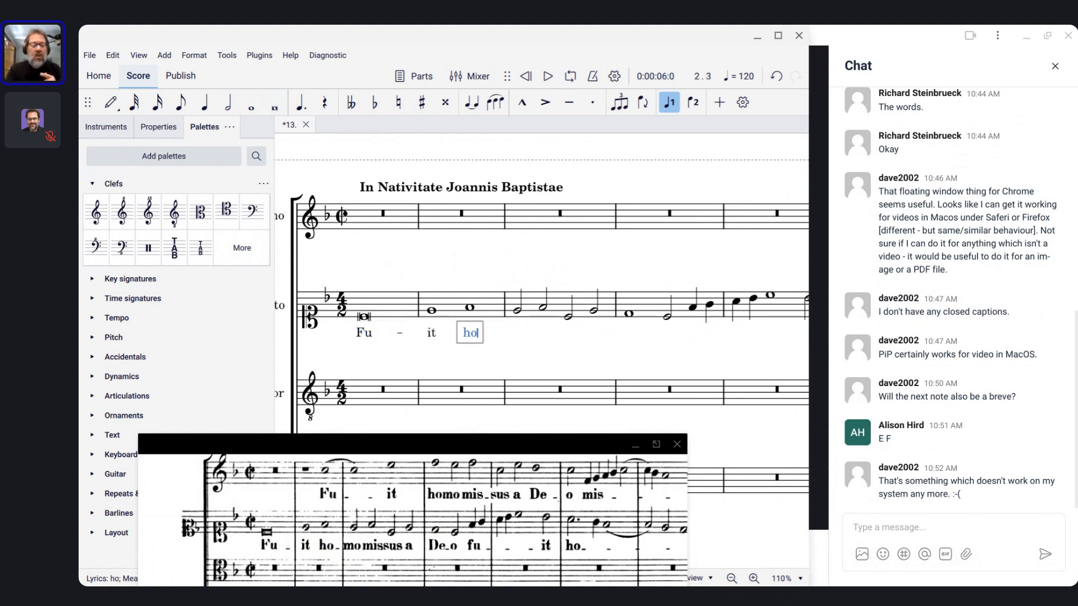
pyautogui.press('-')
pyautogui.write('m')
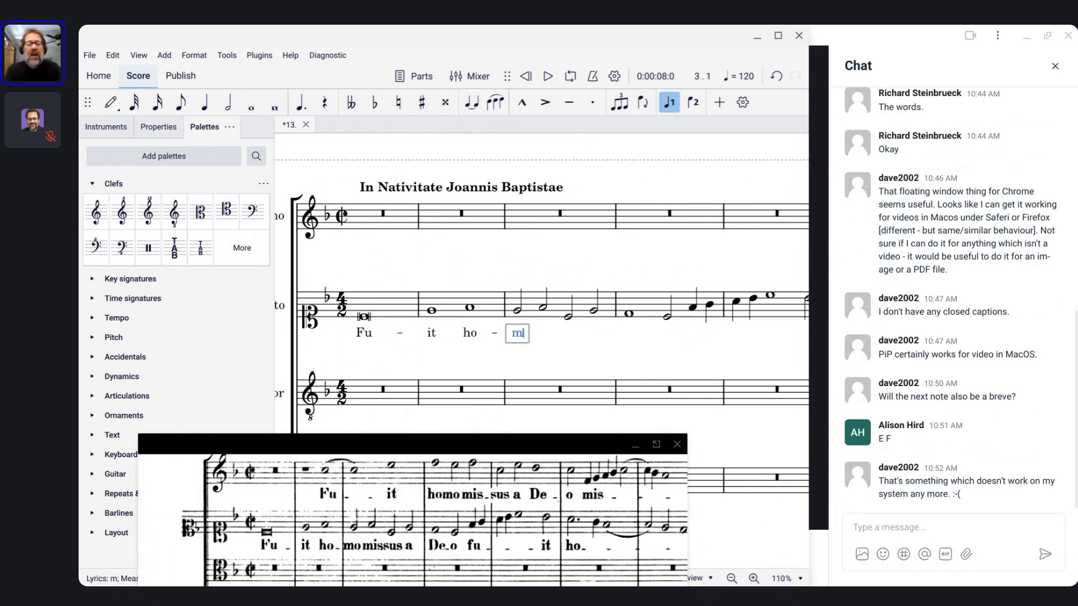
pyautogui.write('e')
pyautogui.press('space')
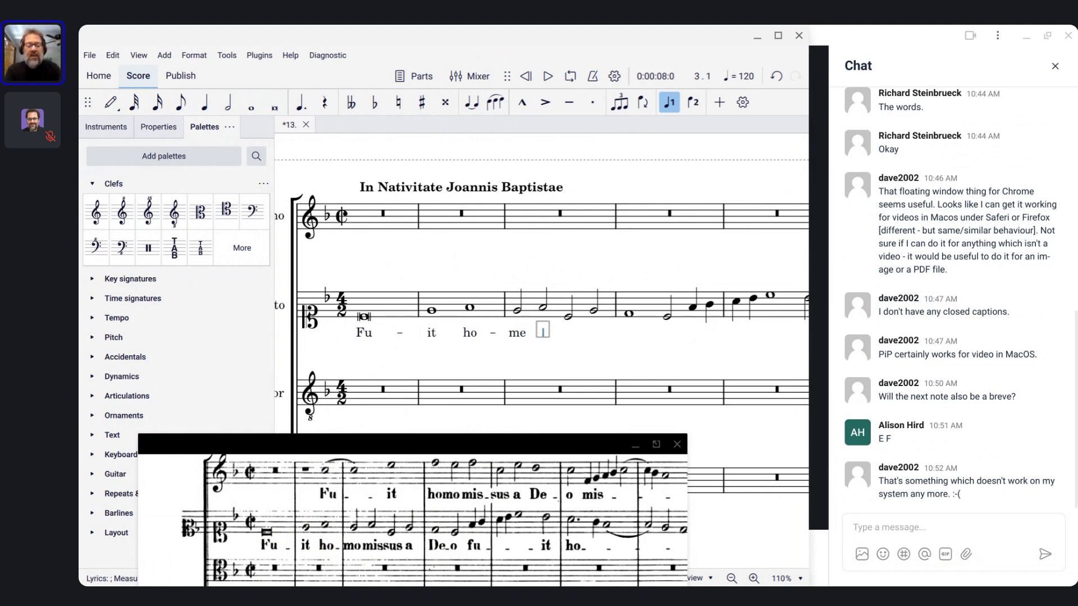
pyautogui.write('mis')
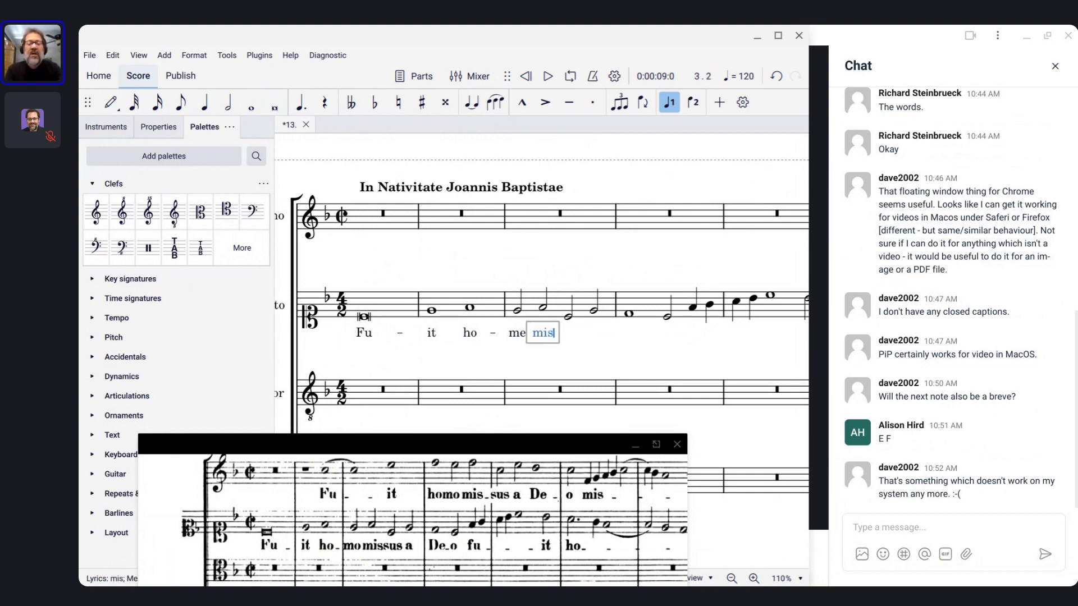
pyautogui.press('-')
pyautogui.write('s')
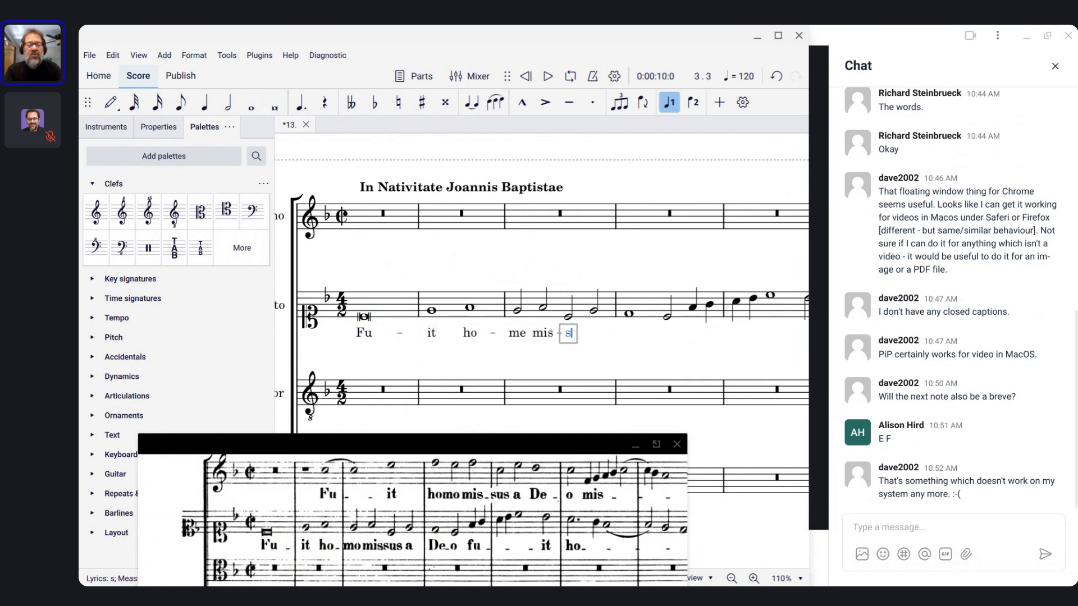
pyautogui.write('us')
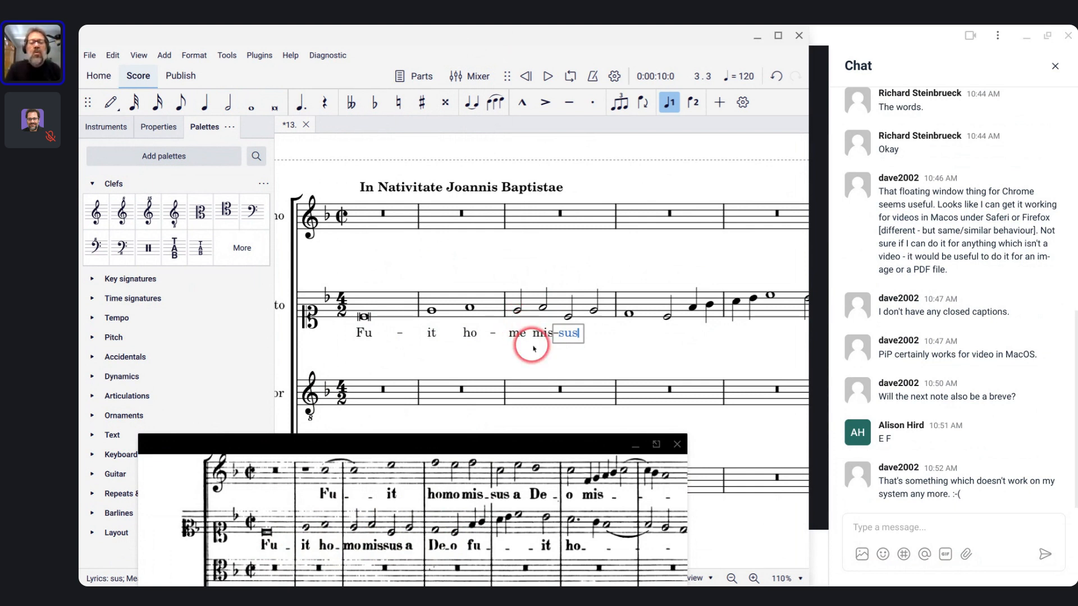
pyautogui.hscroll(3, 533, 349)
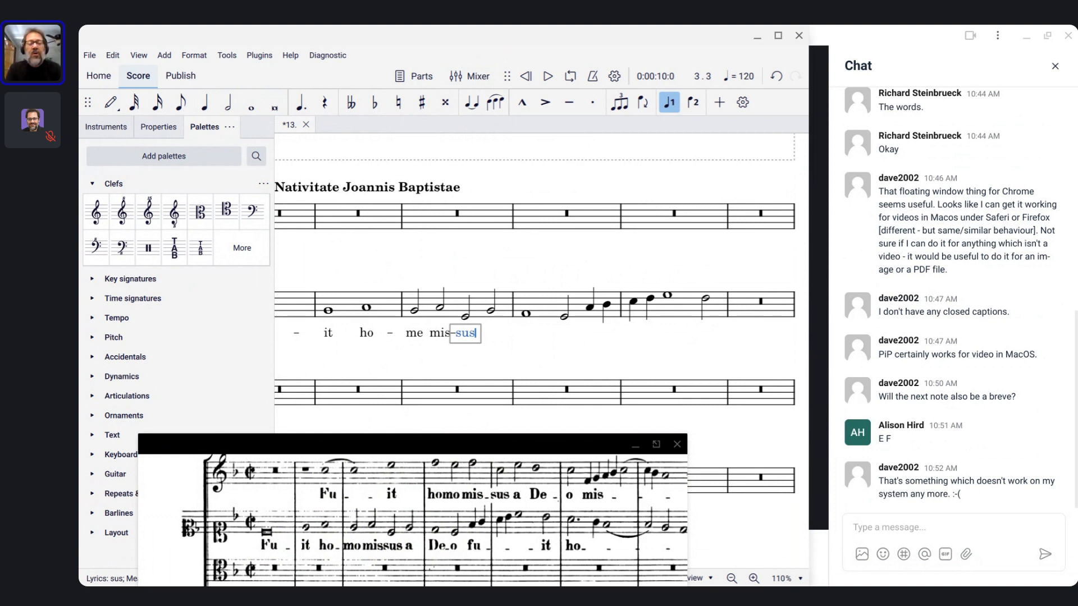
# - Add "a" under the Alto's last note of measure 3 and "De-o" under the first two notes of measure 4
pyautogui.press('space')
pyautogui.write('a')
pyautogui.press('space')
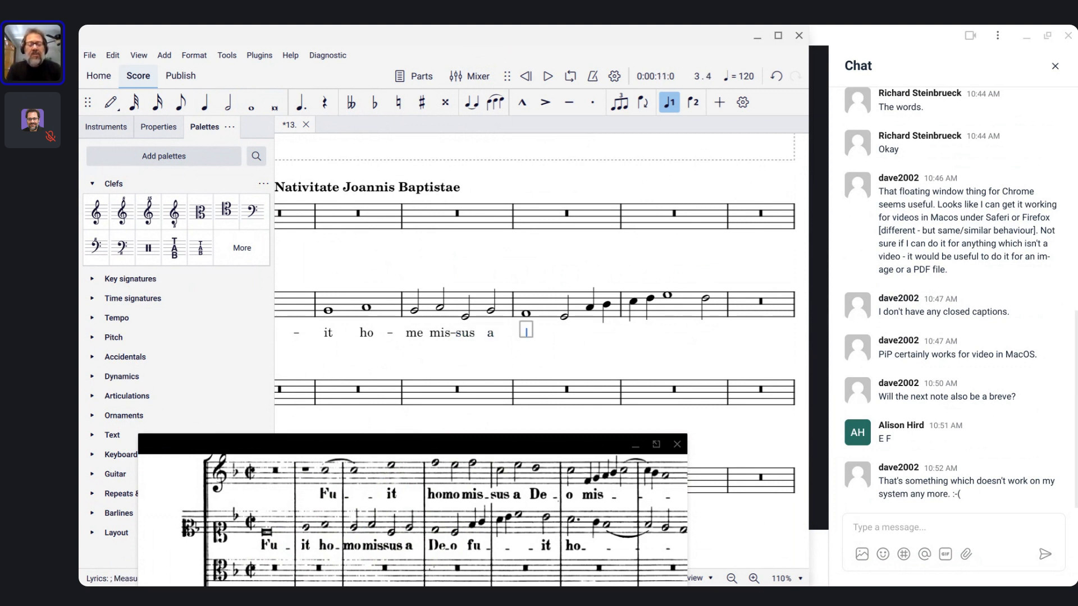
pyautogui.write('De')
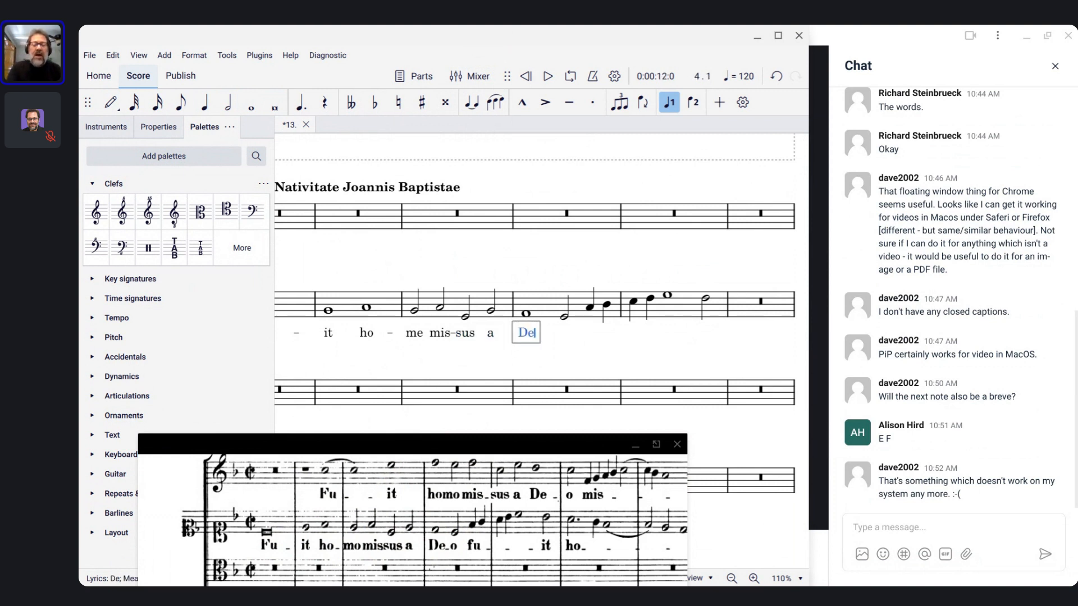
pyautogui.press('-')
pyautogui.write('o')
pyautogui.press('space')
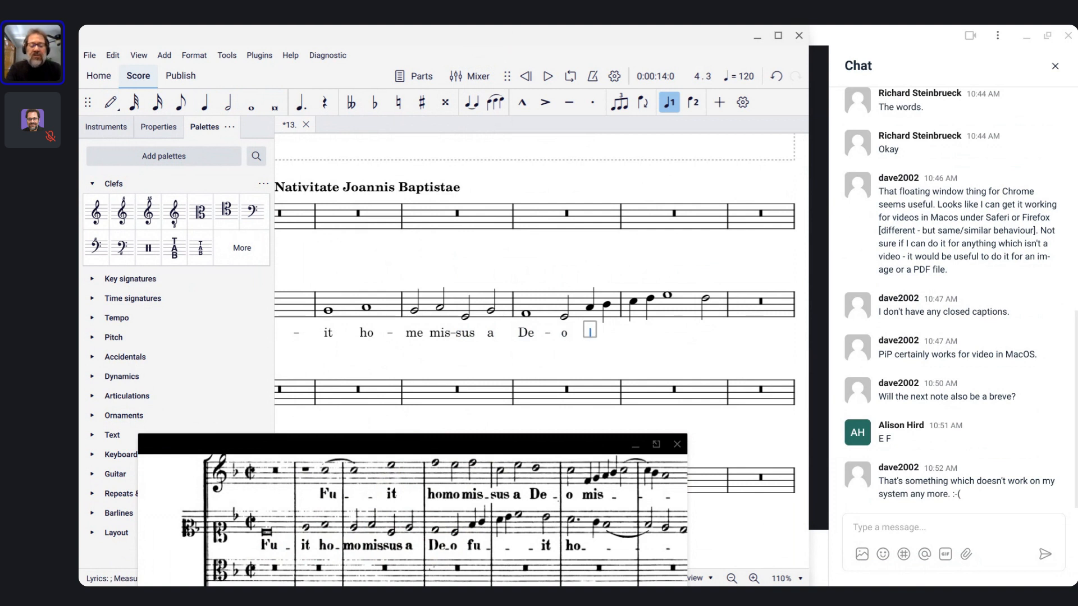
# - Add the hyphenated word "fu-it" to the Alto lyrics, from the third note of measure 4 to the last note of measure 5
pyautogui.write('fu')
pyautogui.press('-')
pyautogui.press('-')
pyautogui.press('-')
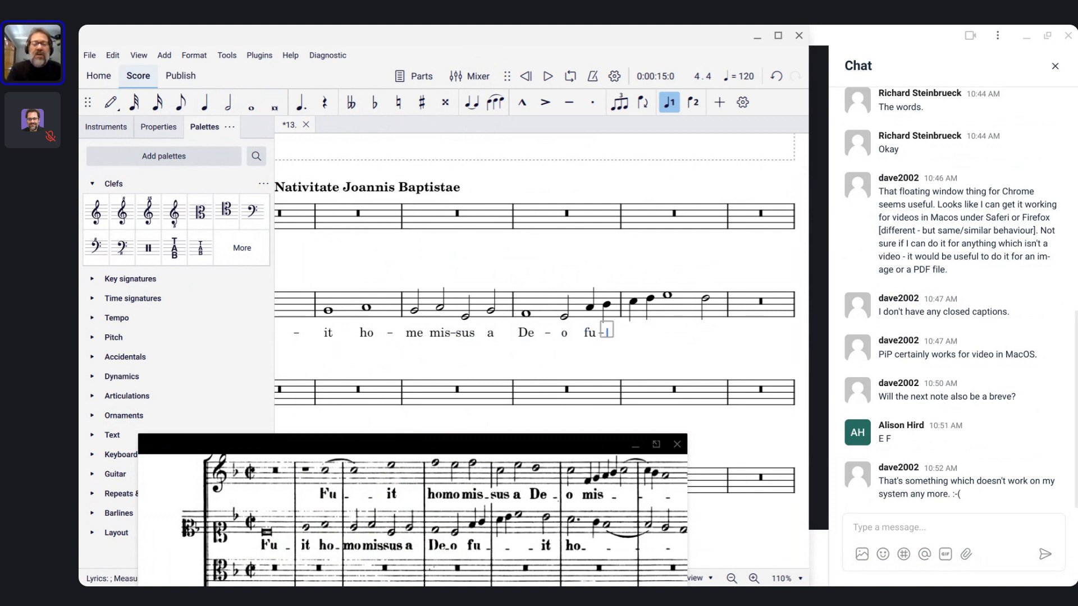
pyautogui.press('-')
pyautogui.press('-')
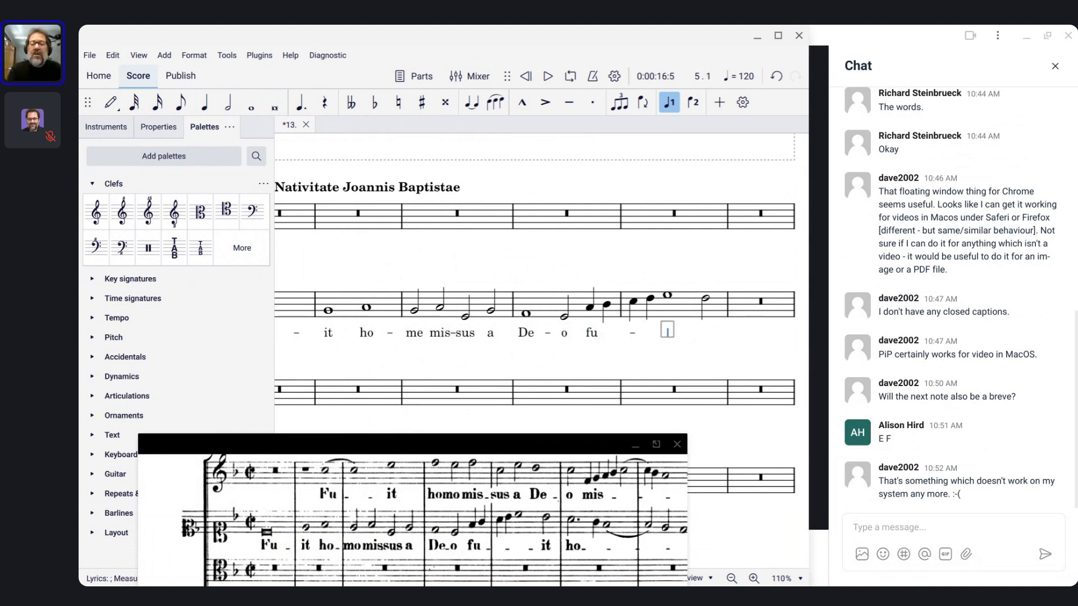
pyautogui.write('it')
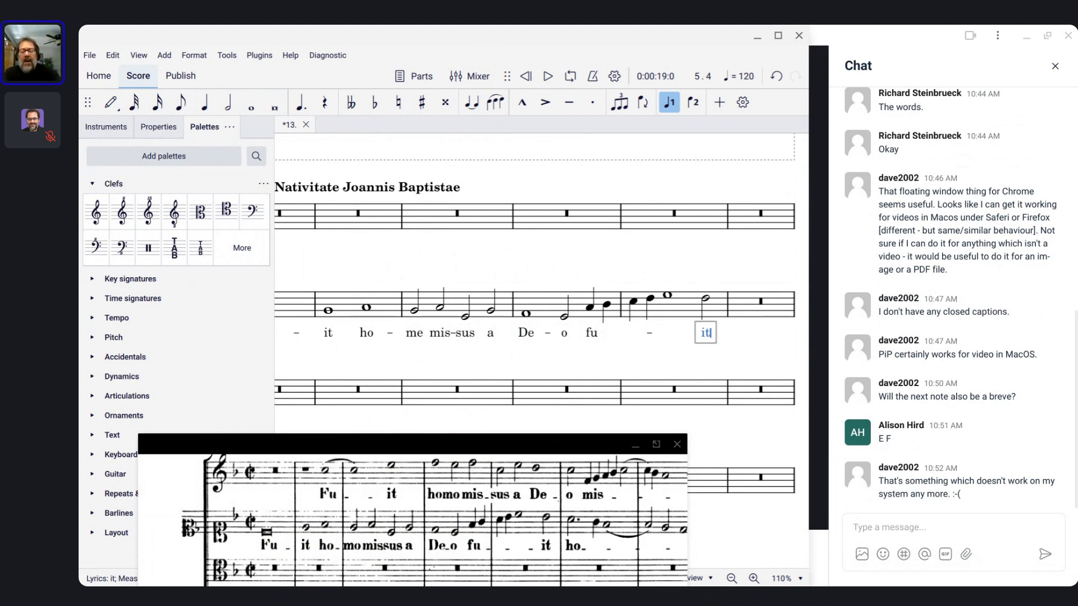
pyautogui.press('Escape')
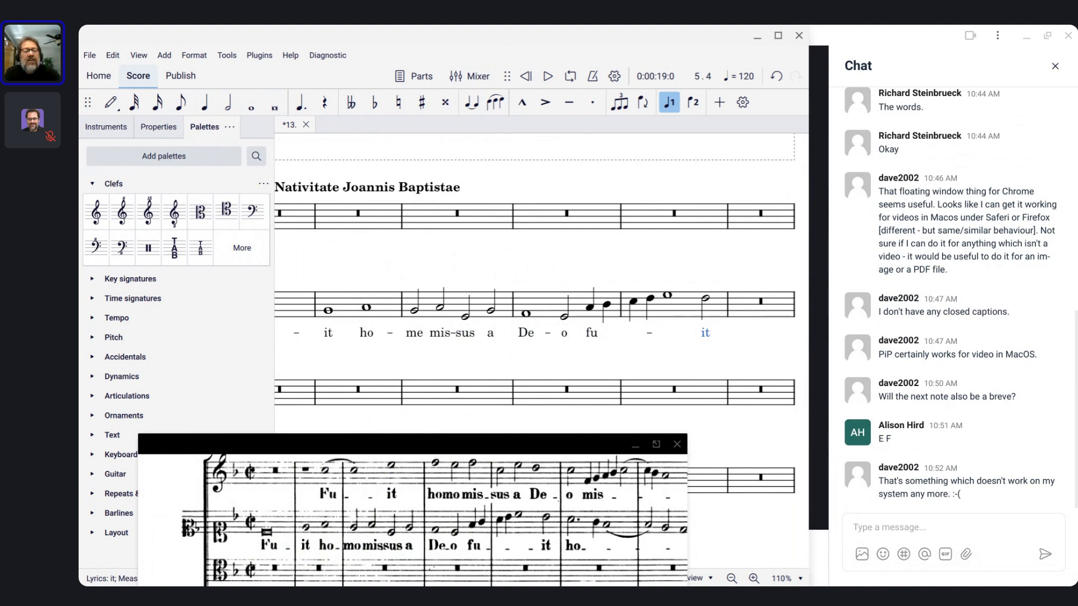
pyautogui.press('Escape')
# - Start saving the score and create a new folder "Cafe" inside the Outside Shore Music folder
pyautogui.hotkey('ctrl', 's')
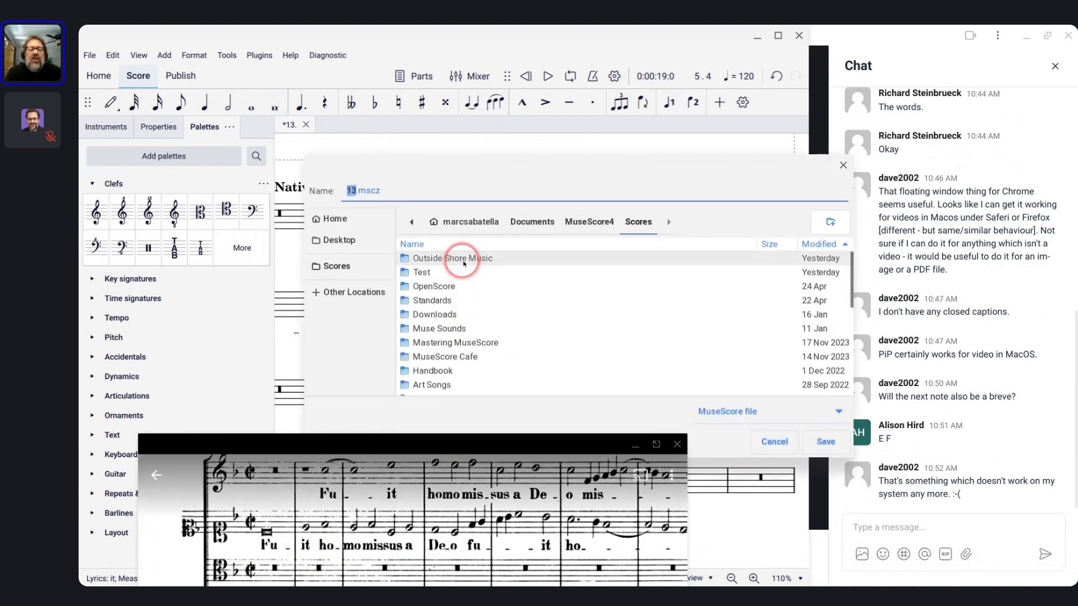
pyautogui.doubleClick(463, 263)
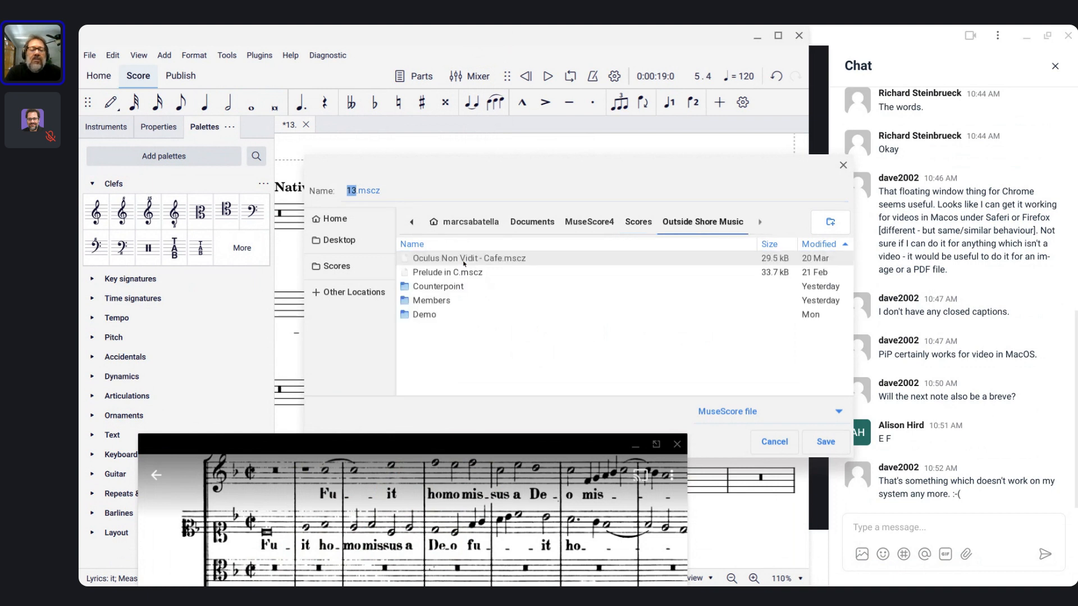
pyautogui.click(441, 344)
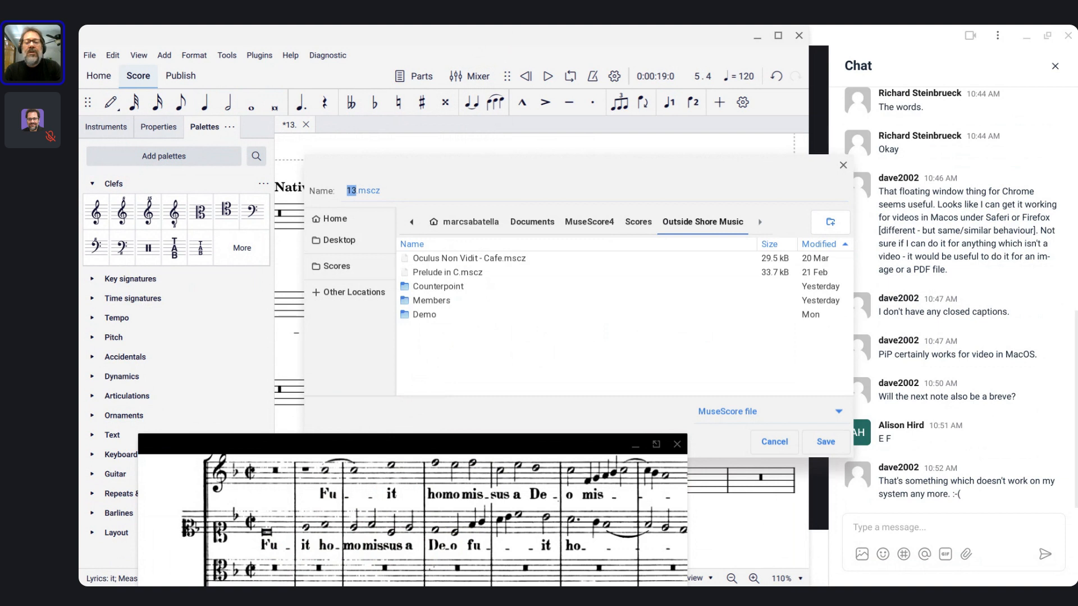
pyautogui.click(830, 223)
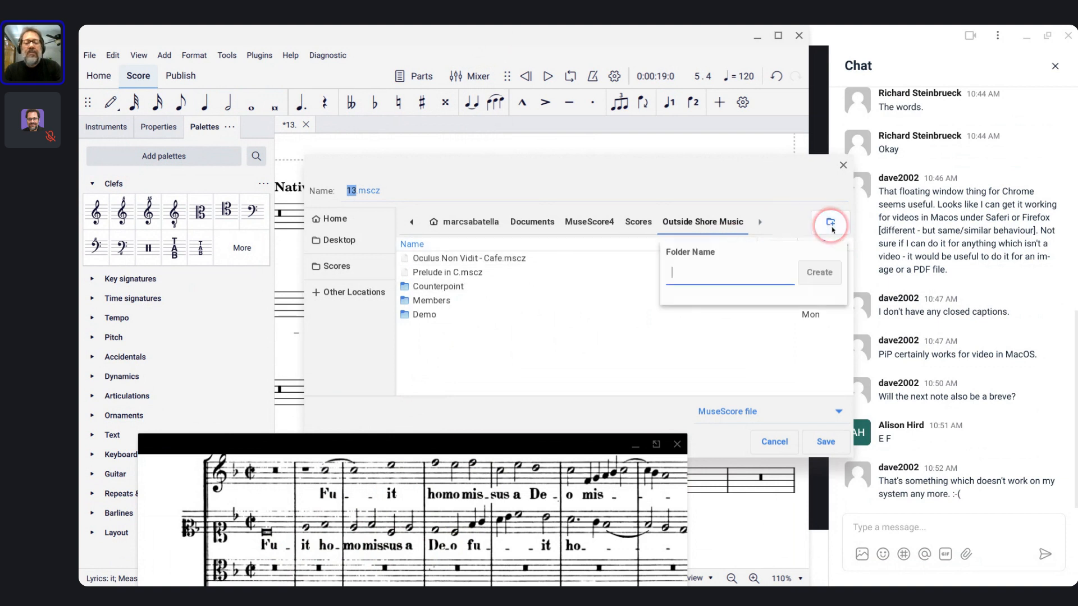
pyautogui.write('Caf')
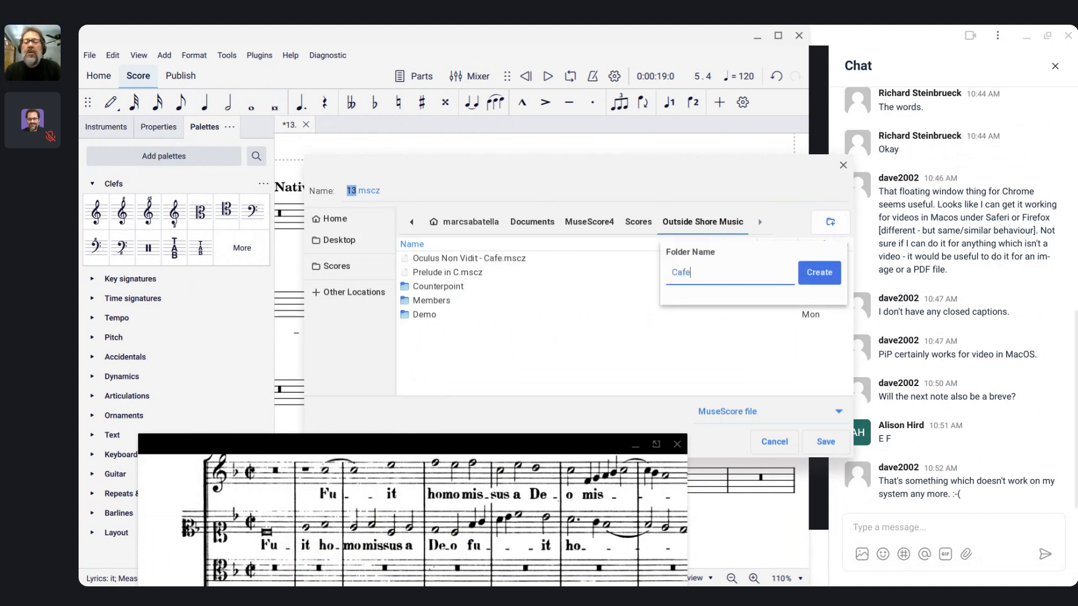
pyautogui.write('e')
pyautogui.click(817, 274)
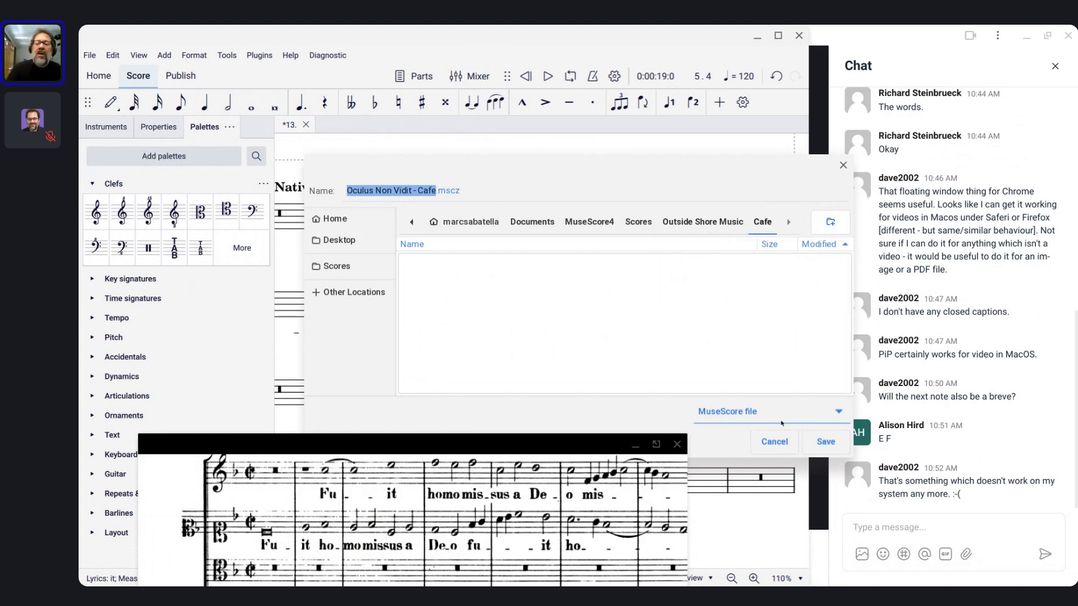
# - Name the score file "Palestrina - Fuit homo missus a Deo" and save it in the Cafe folder
pyautogui.click(824, 445)
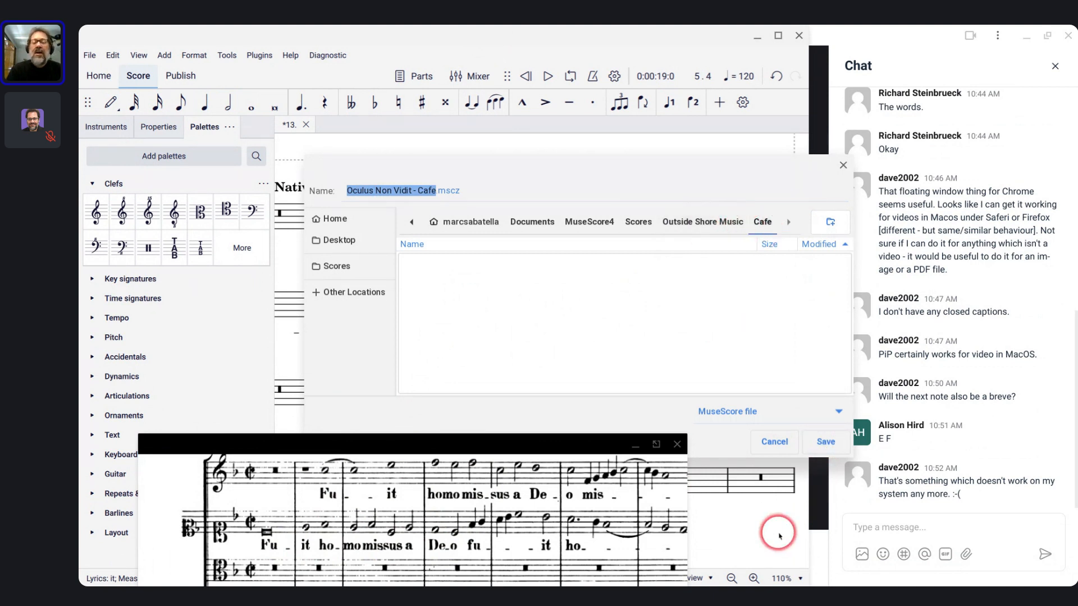
pyautogui.click(428, 191)
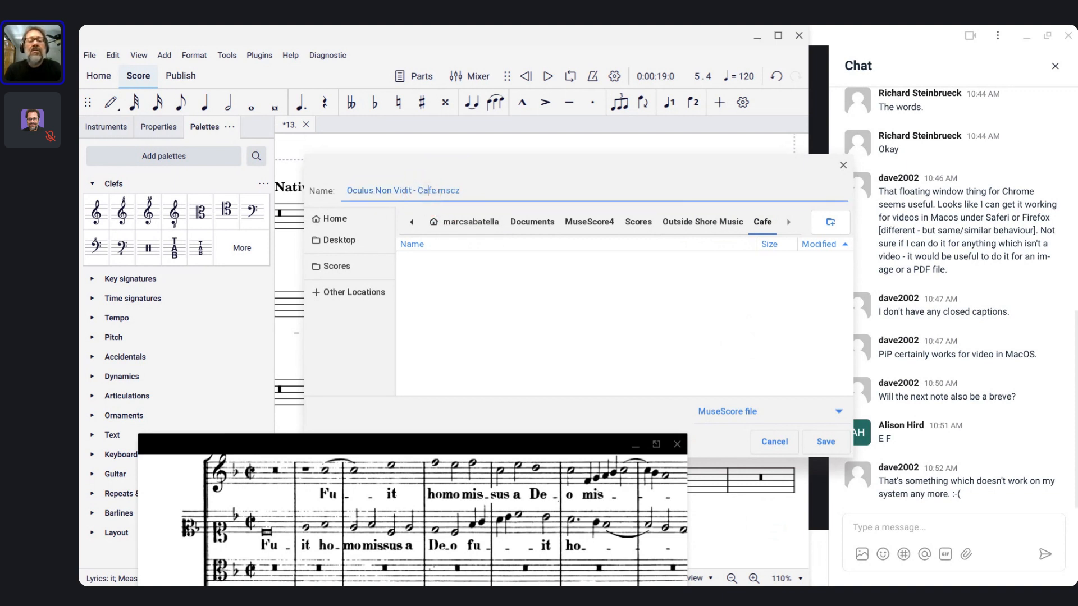
pyautogui.hotkey('shift', 'Home')
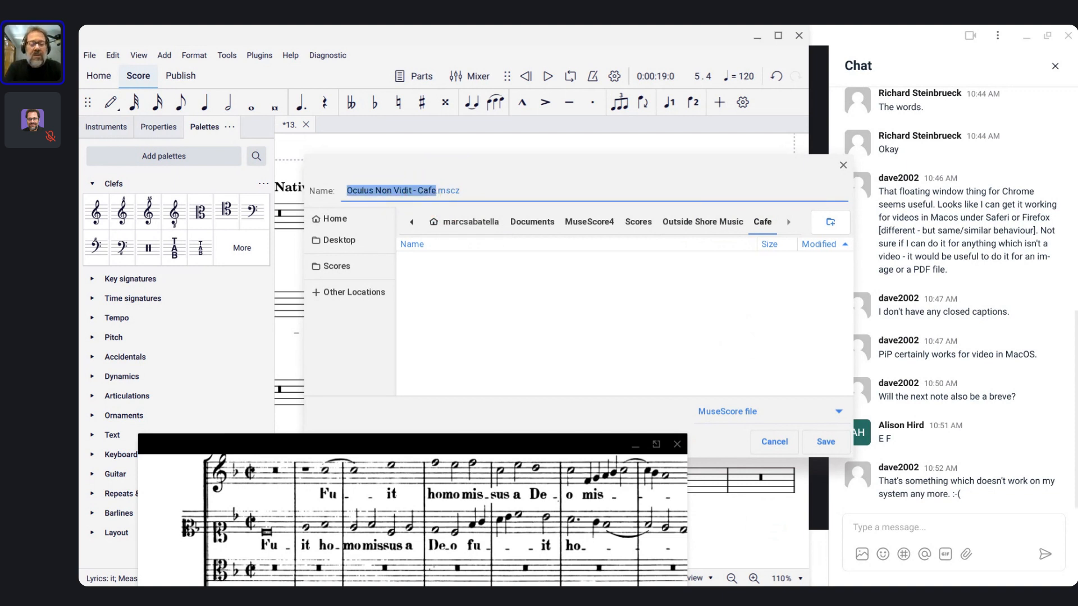
pyautogui.write('Palestr')
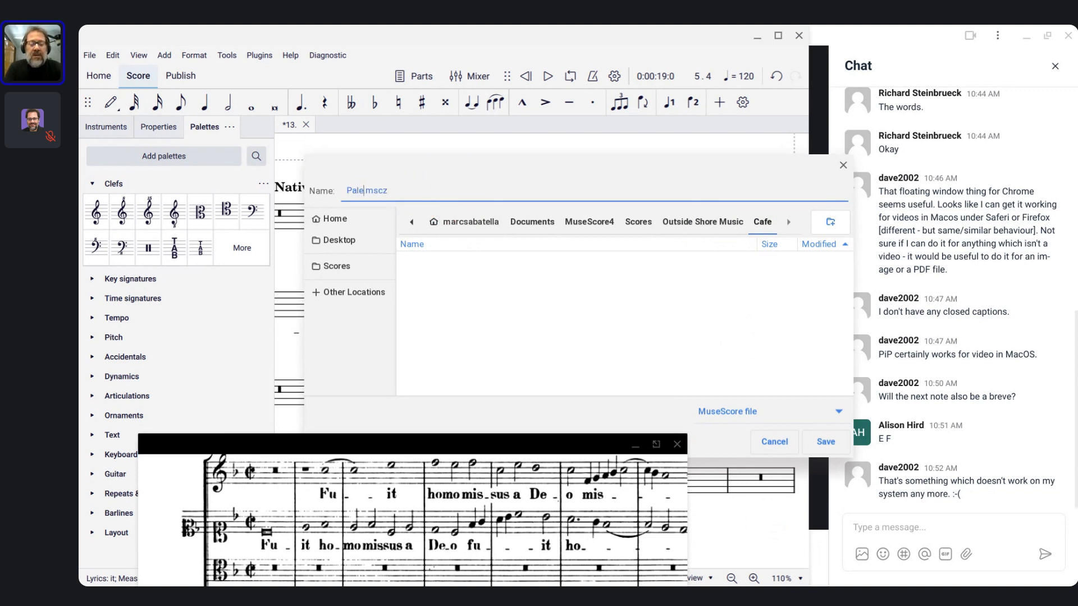
pyautogui.write('ina - M')
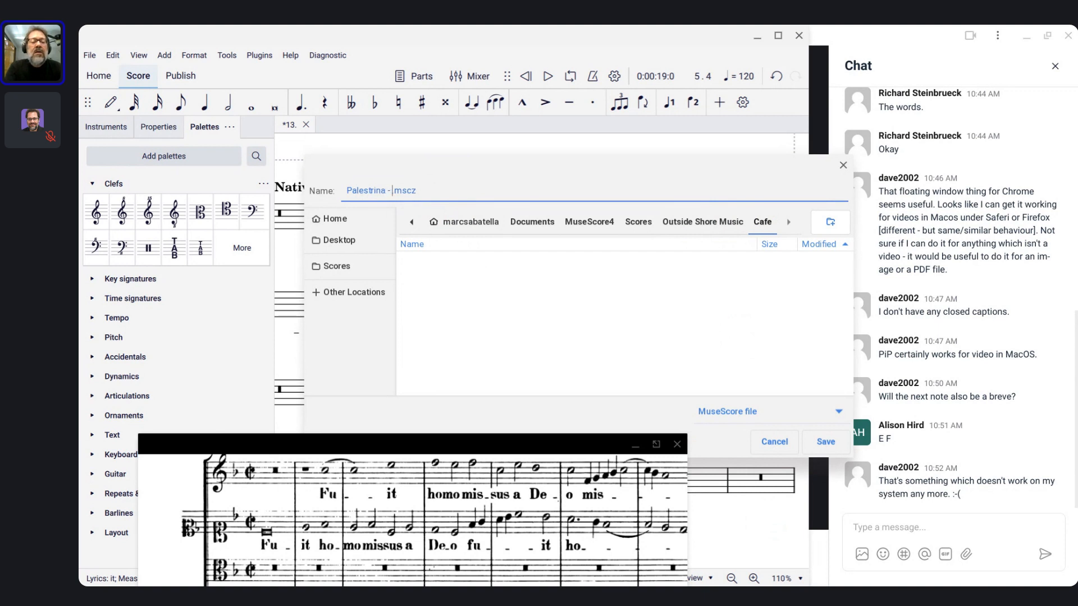
pyautogui.press('BackSpace')
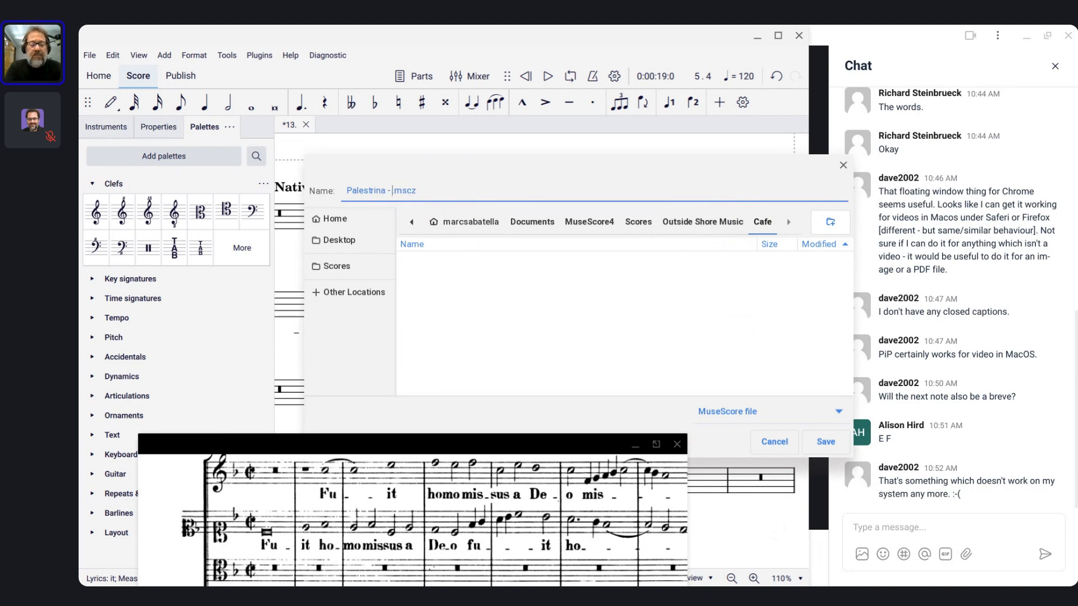
pyautogui.write('Fuit')
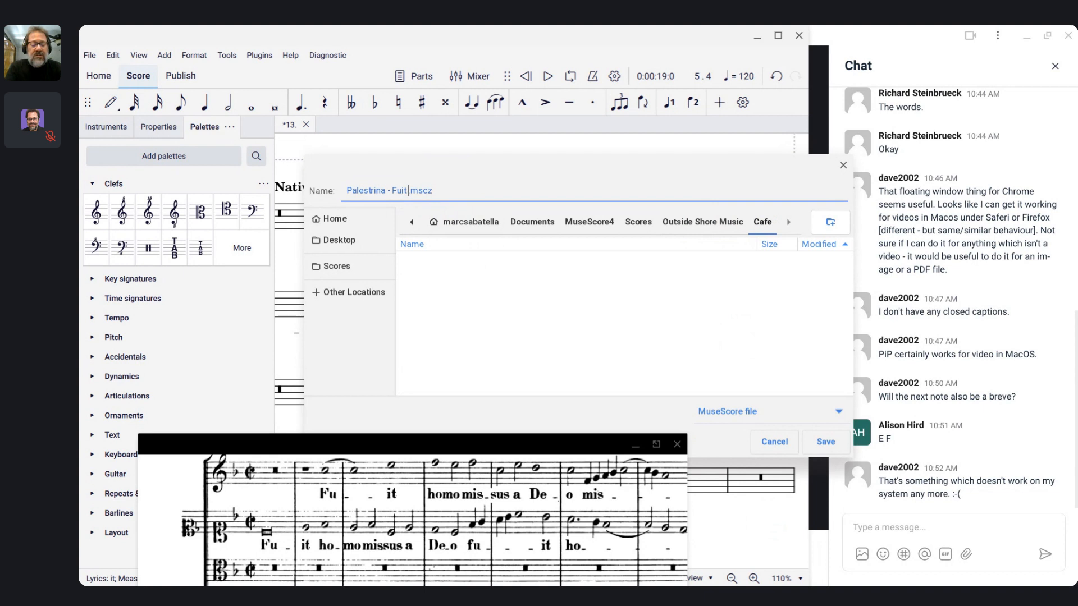
pyautogui.write(' homo')
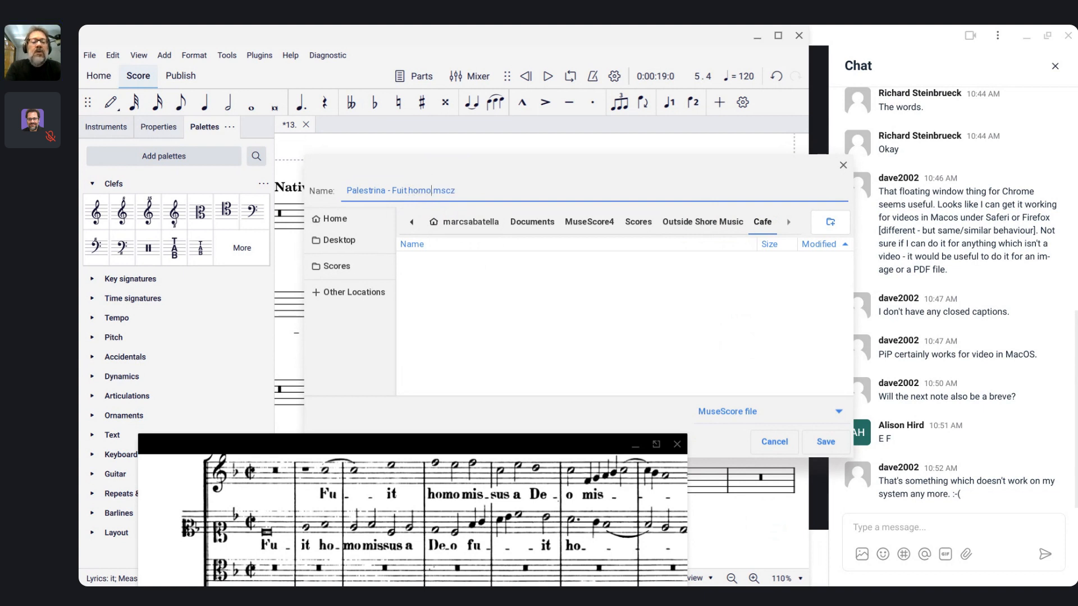
pyautogui.write(' miss')
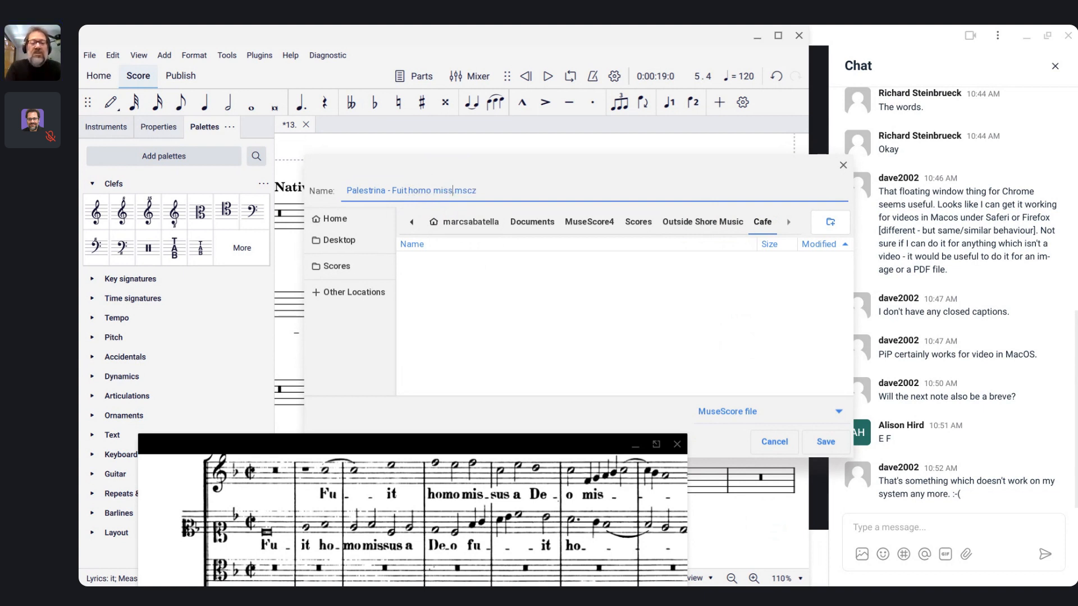
pyautogui.write('us a D')
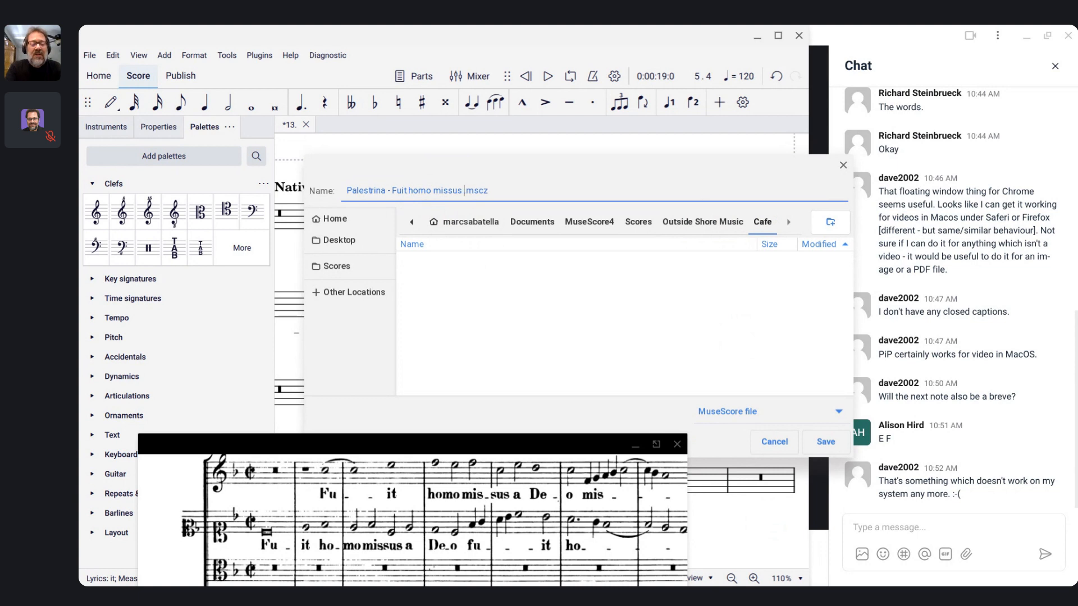
pyautogui.write('eo')
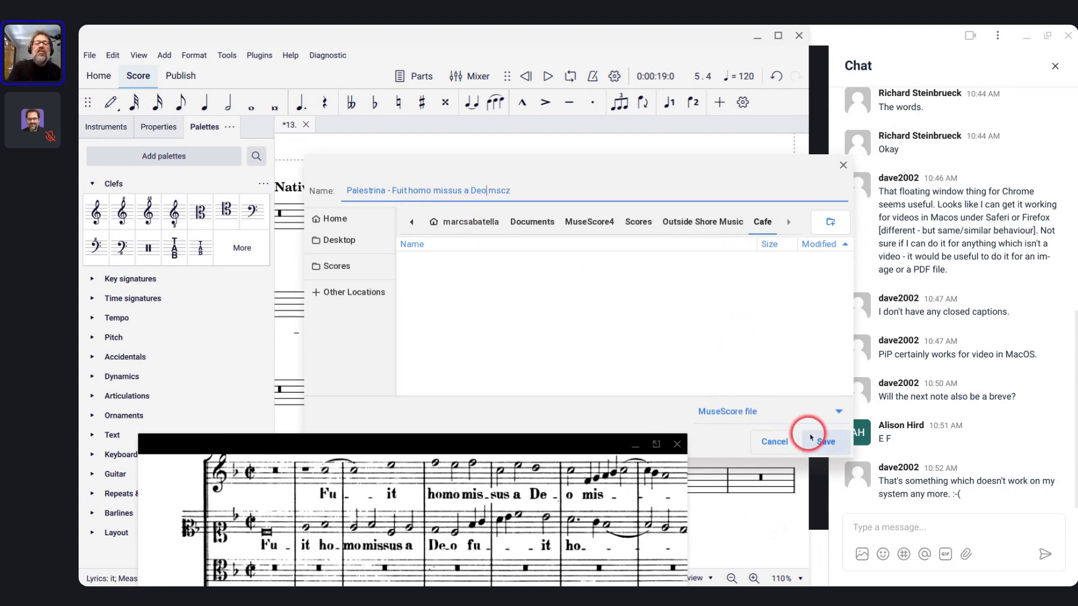
pyautogui.click(816, 442)
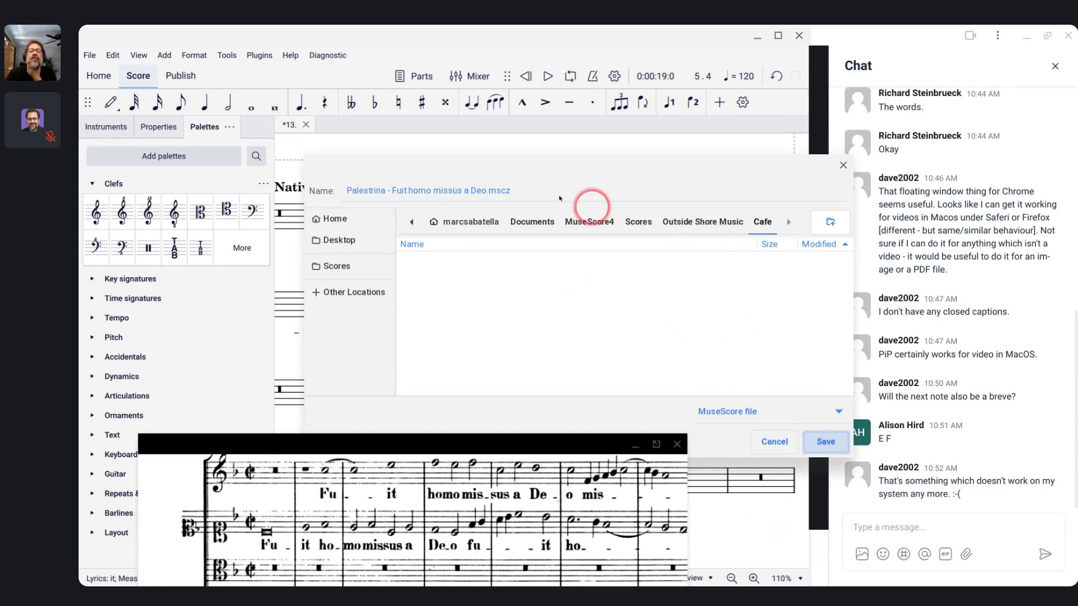
pyautogui.press('Return')
# - Correct the Alto lyric syllable under the first note of measure 3 to "mo"
pyautogui.hscroll(-2, 455, 243)
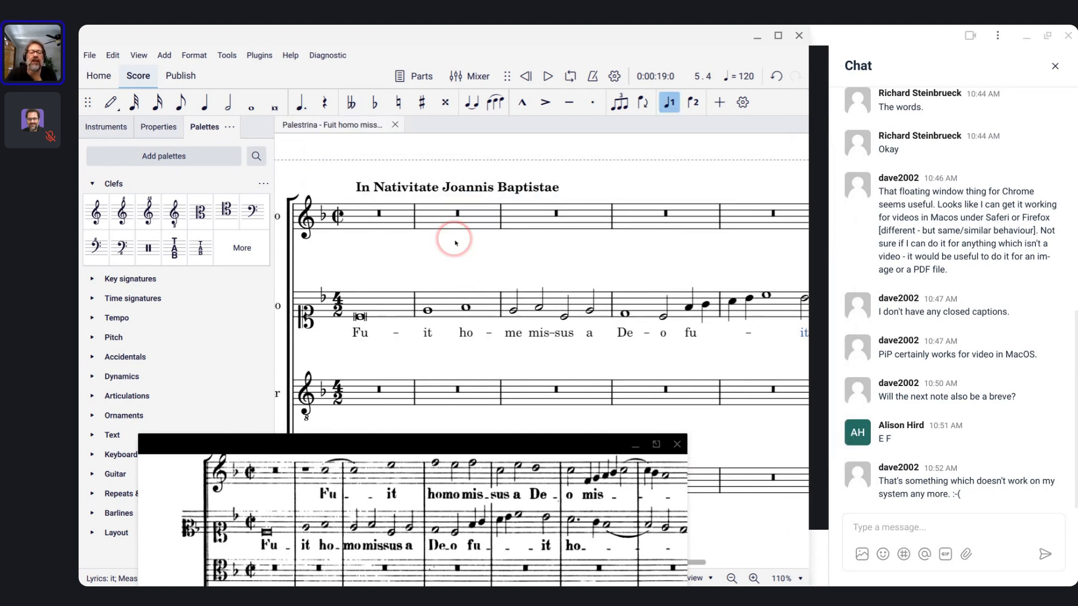
pyautogui.scroll(-1, 456, 243)
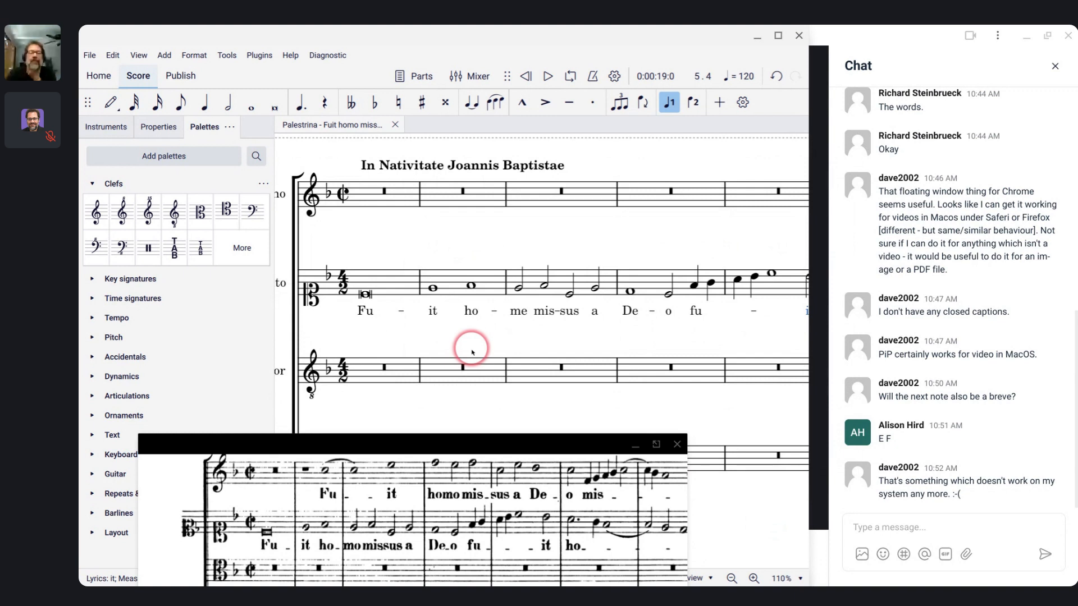
pyautogui.doubleClick(518, 315)
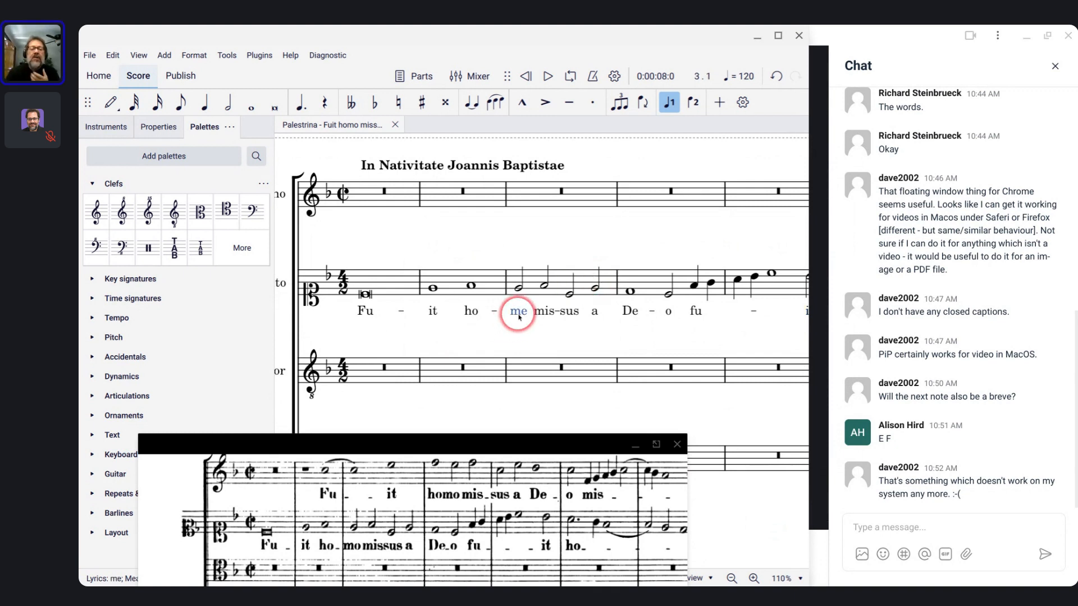
pyautogui.press('BackSpace')
pyautogui.write('o')
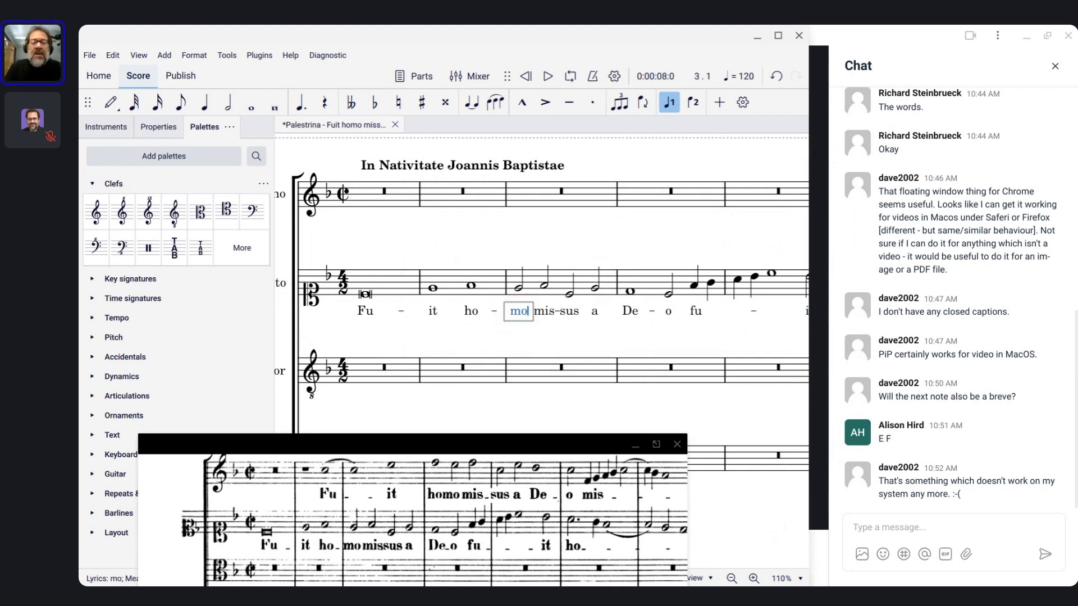
pyautogui.press('Escape')
# - Open the Lyrics style settings and examine the lyrics dash options, including Dash Y position ratio, alongside the Alto's hyphens
pyautogui.scroll(-3, 519, 312)
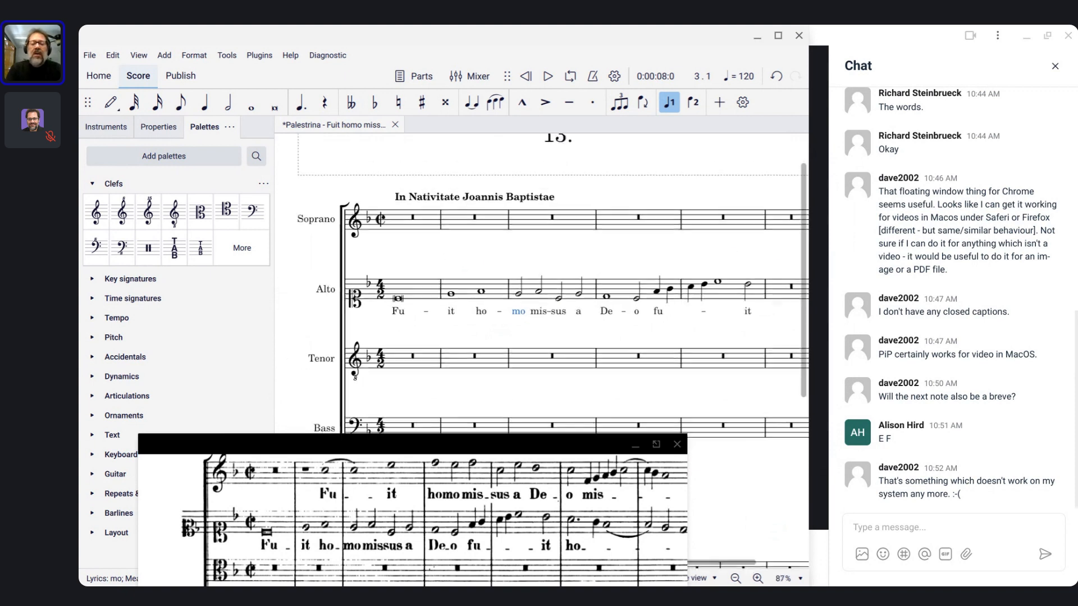
pyautogui.scroll(-1, 520, 312)
pyautogui.hscroll(1, 520, 311)
pyautogui.scroll(1, 519, 312)
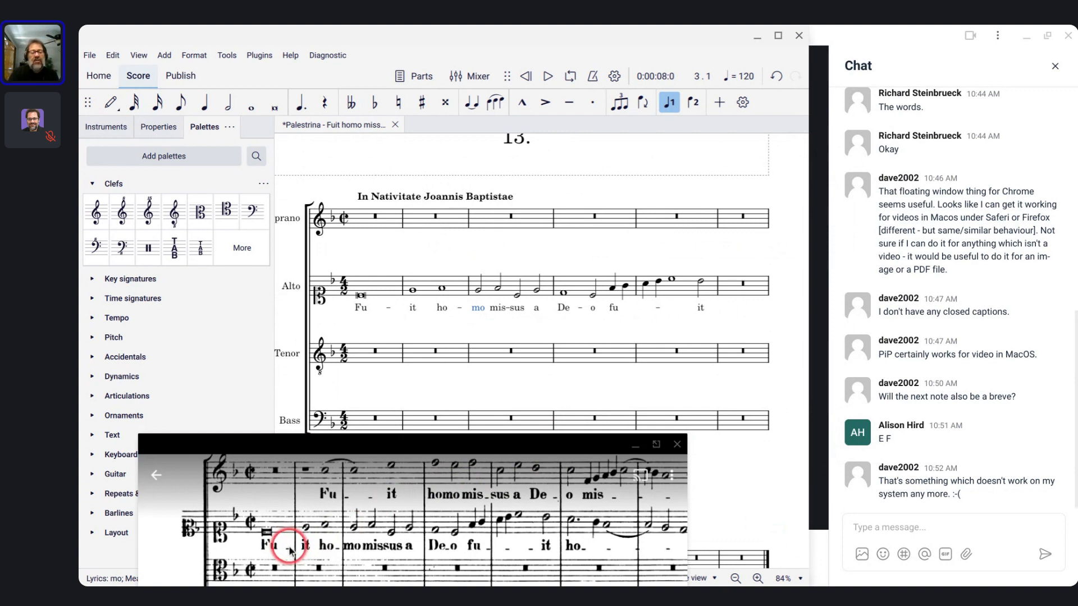
pyautogui.scroll(5, 486, 352)
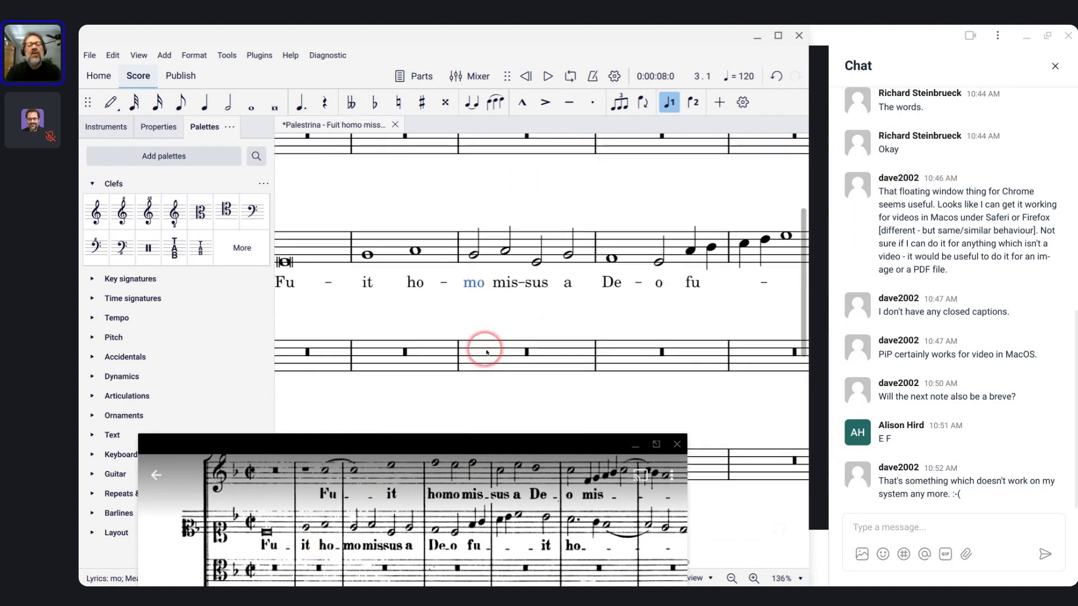
pyautogui.moveTo(487, 353); pyautogui.dragTo(510, 426)
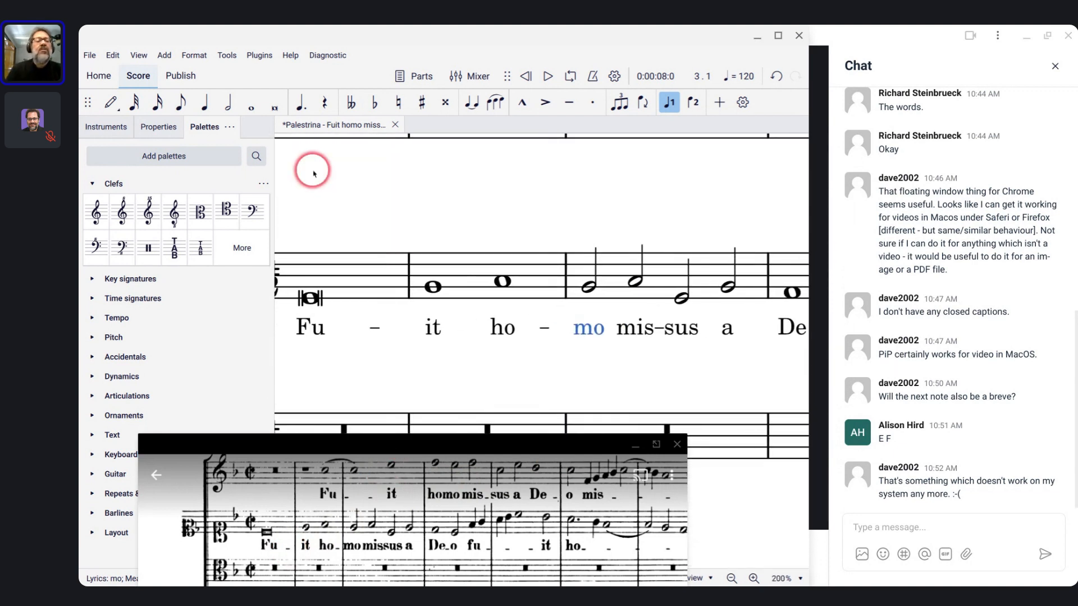
pyautogui.click(191, 58)
pyautogui.click(193, 82)
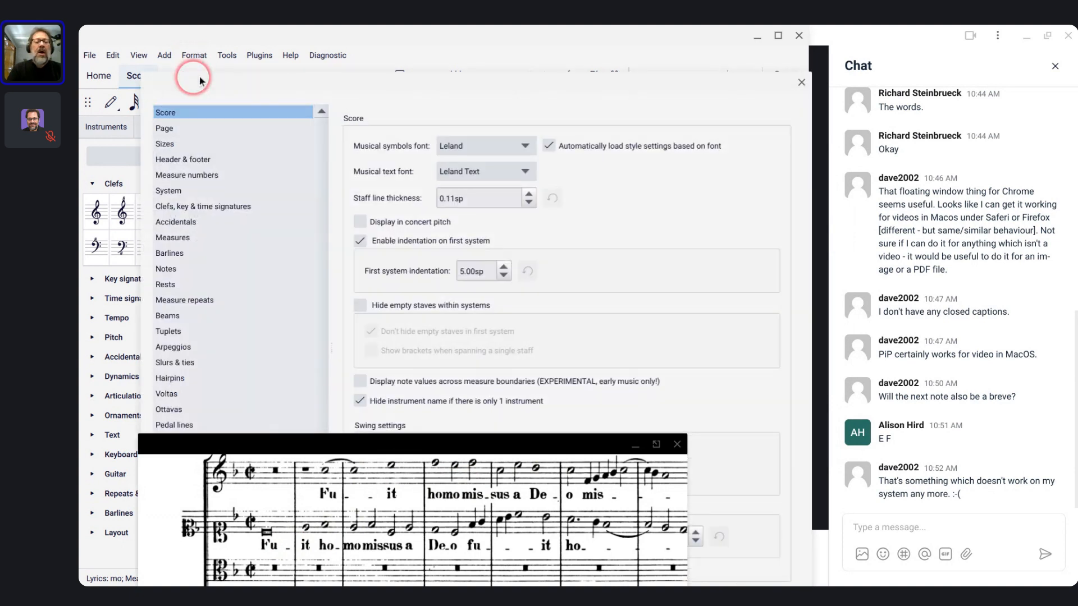
pyautogui.moveTo(251, 83); pyautogui.dragTo(749, 42)
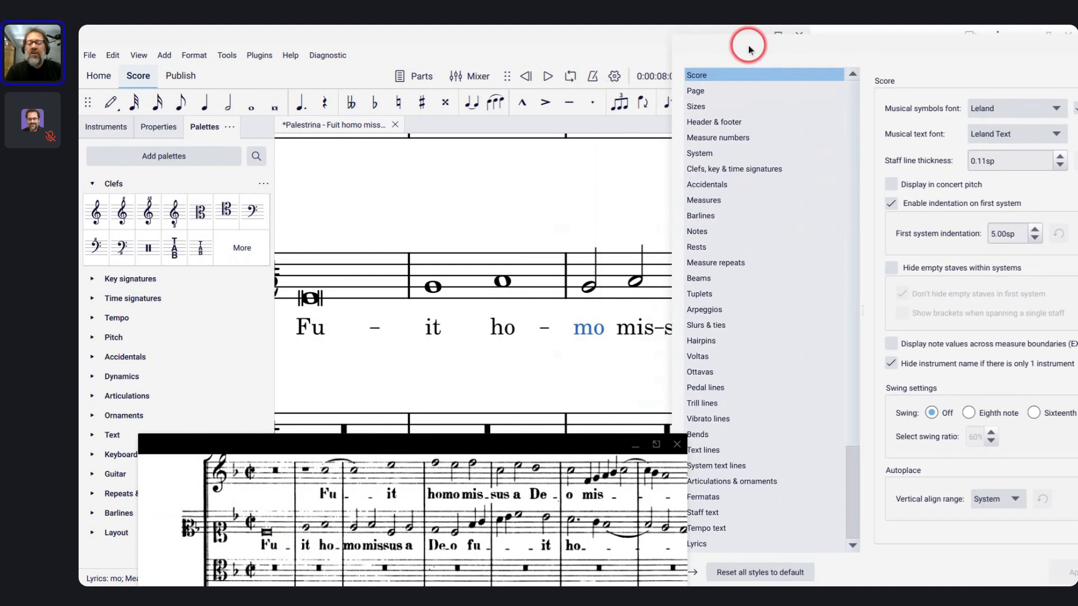
pyautogui.click(697, 543)
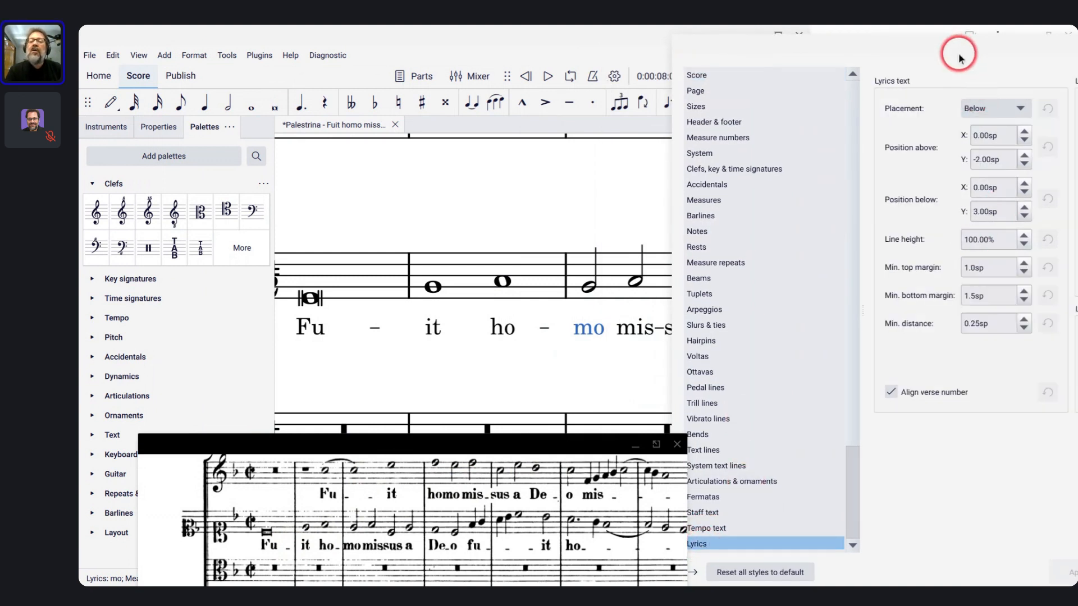
pyautogui.moveTo(946, 49); pyautogui.dragTo(685, 351)
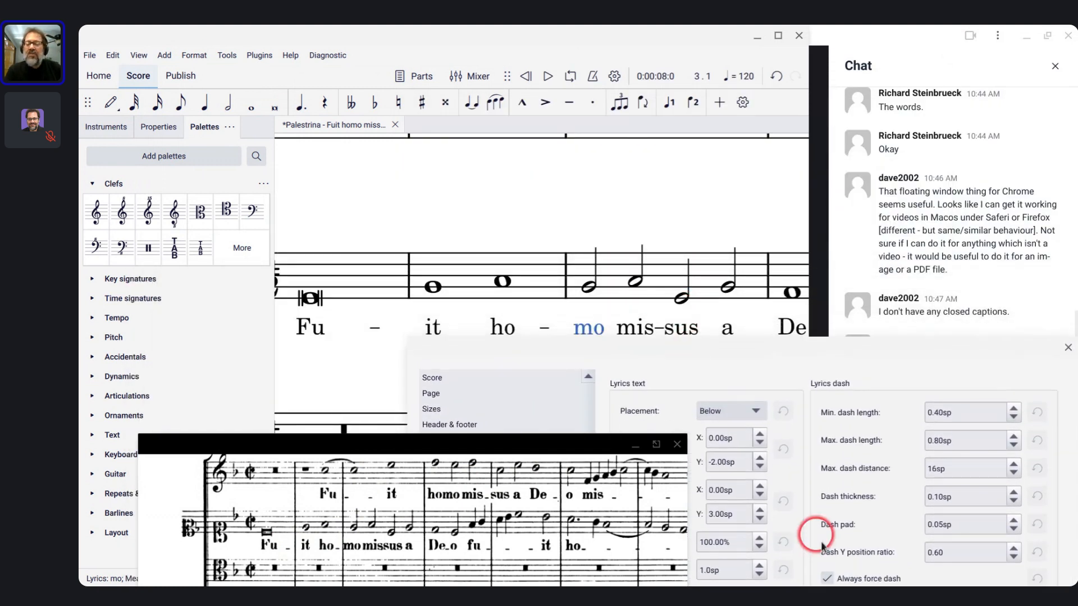
pyautogui.click(943, 546)
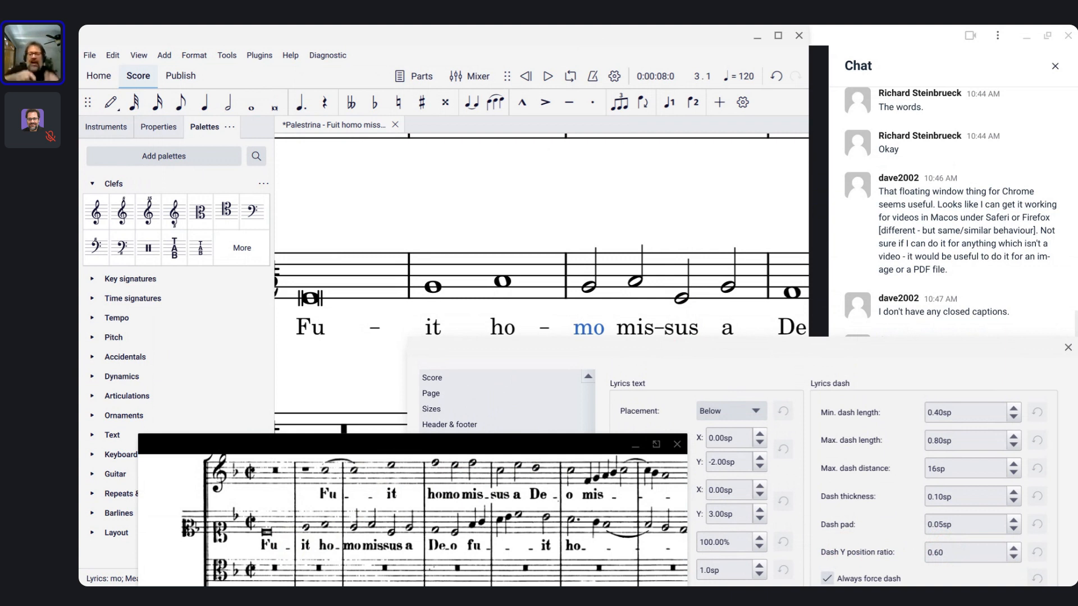
# - Try a Dash Y position ratio of 0 for the lyrics dashes and reset it to its default
pyautogui.click(960, 552)
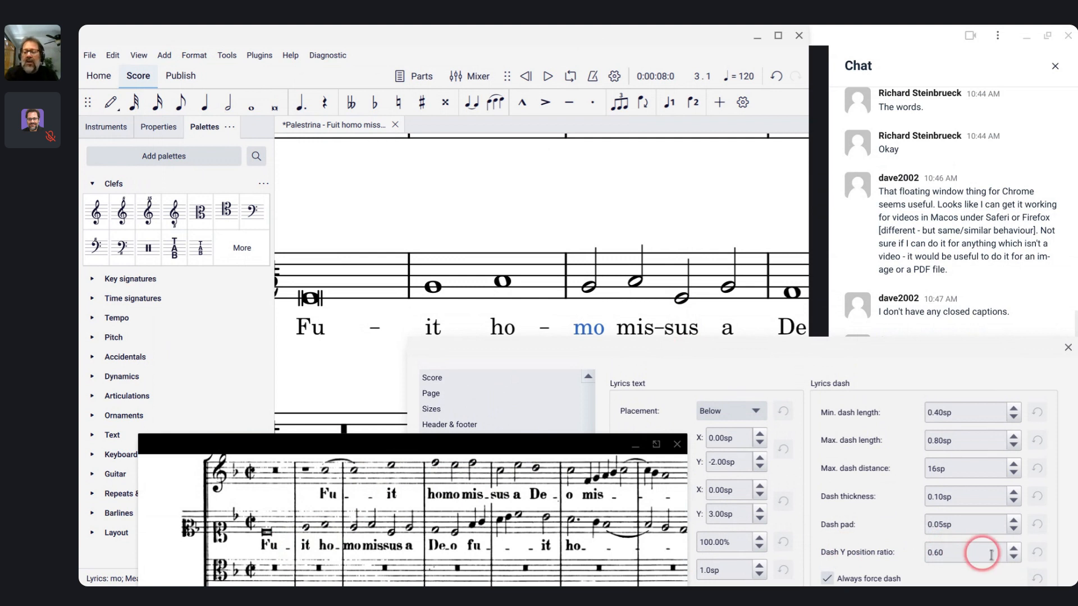
pyautogui.doubleClick(960, 550)
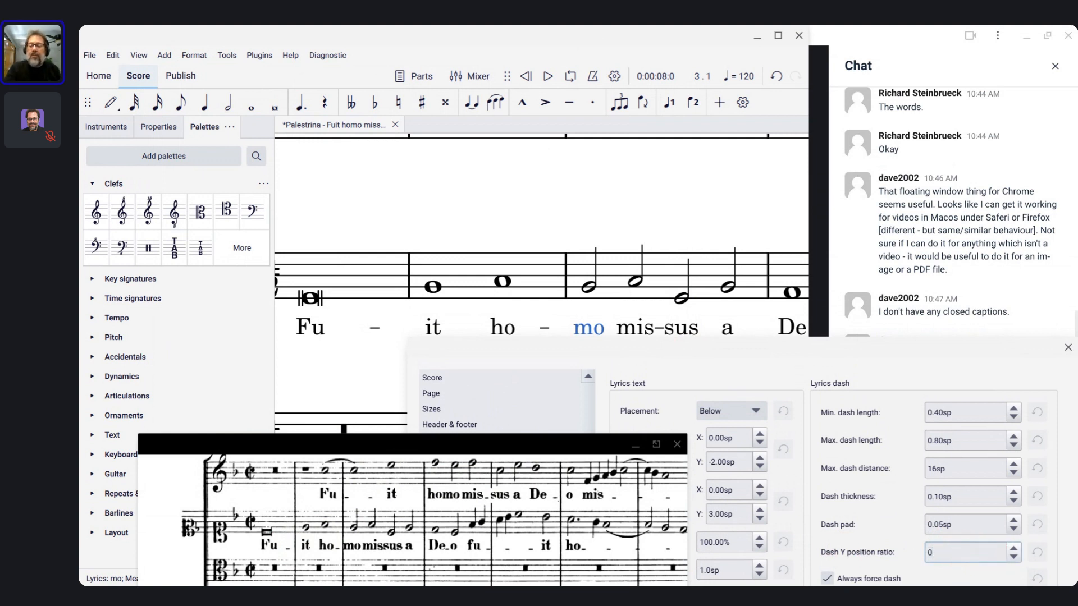
pyautogui.press('Tab')
pyautogui.click(388, 341)
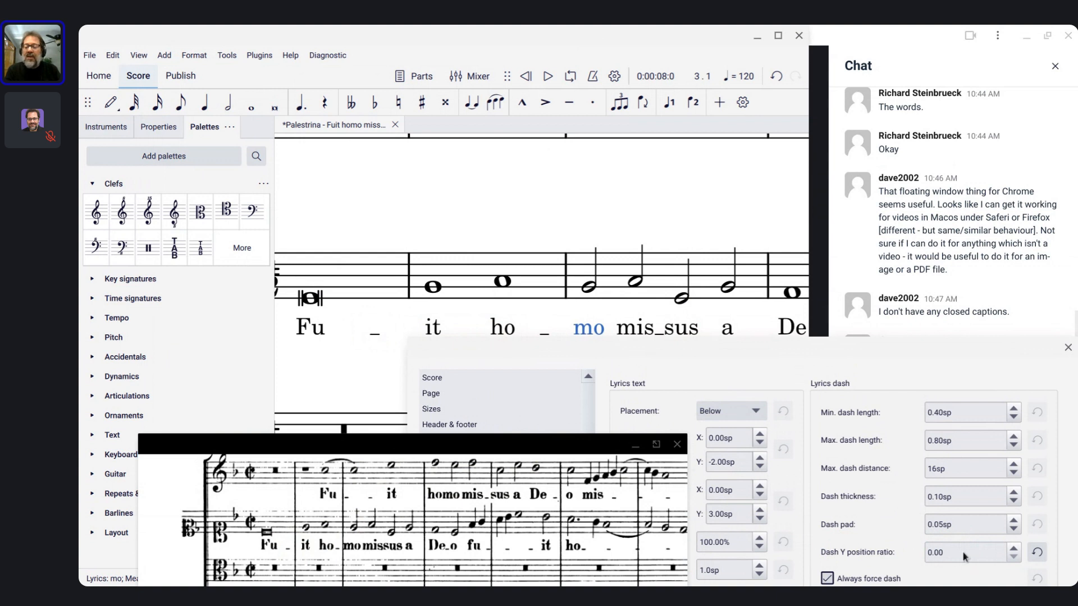
pyautogui.click(1035, 554)
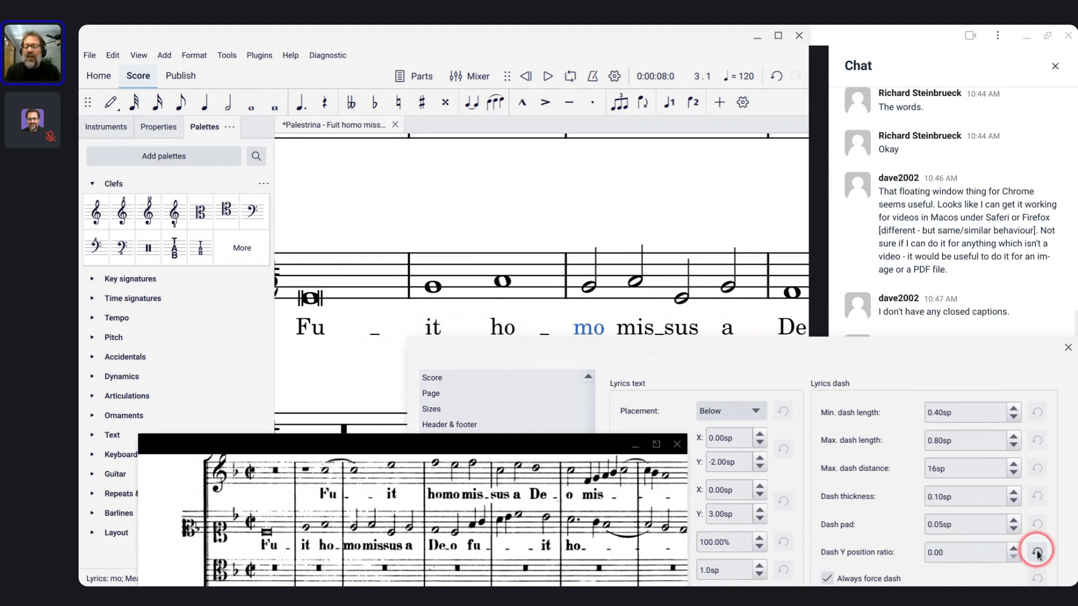
pyautogui.click(1038, 553)
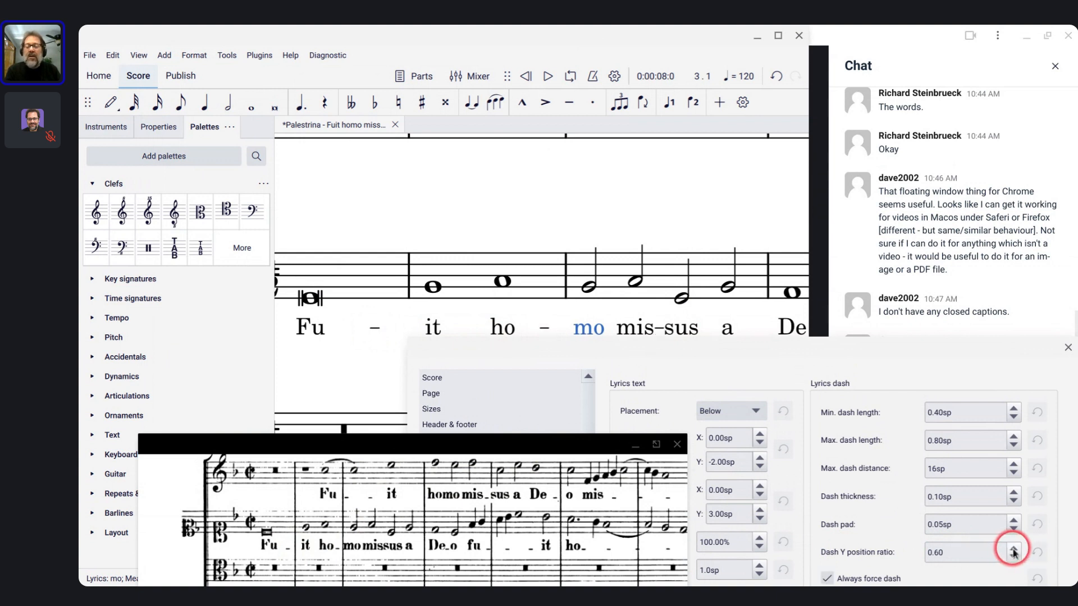
# - Try raising the lyrics' Dash Y position ratio to 1.60 and 1.00
pyautogui.click(1014, 550)
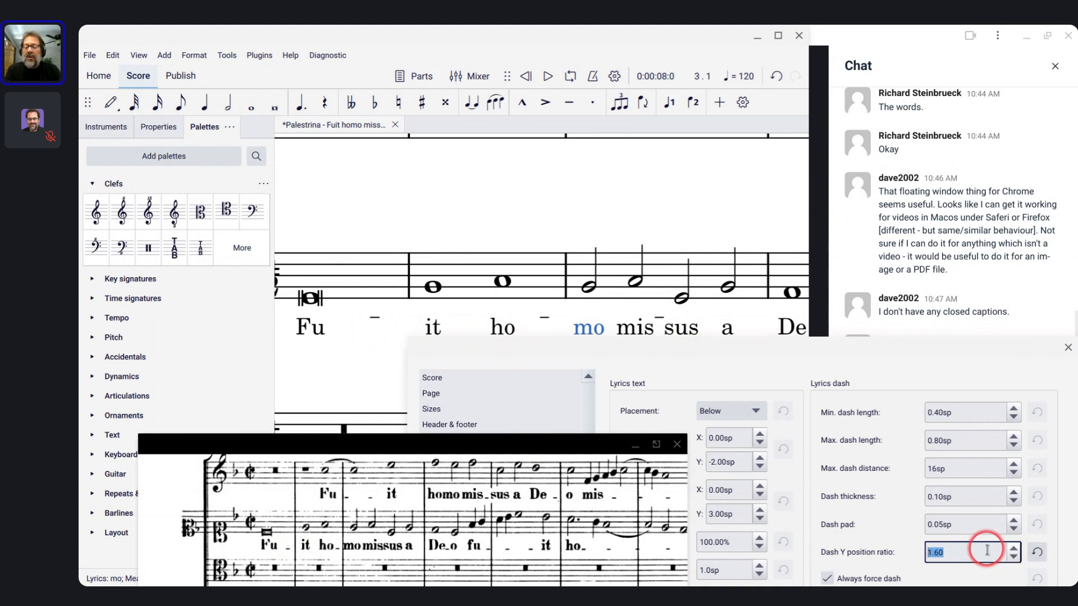
pyautogui.write('1')
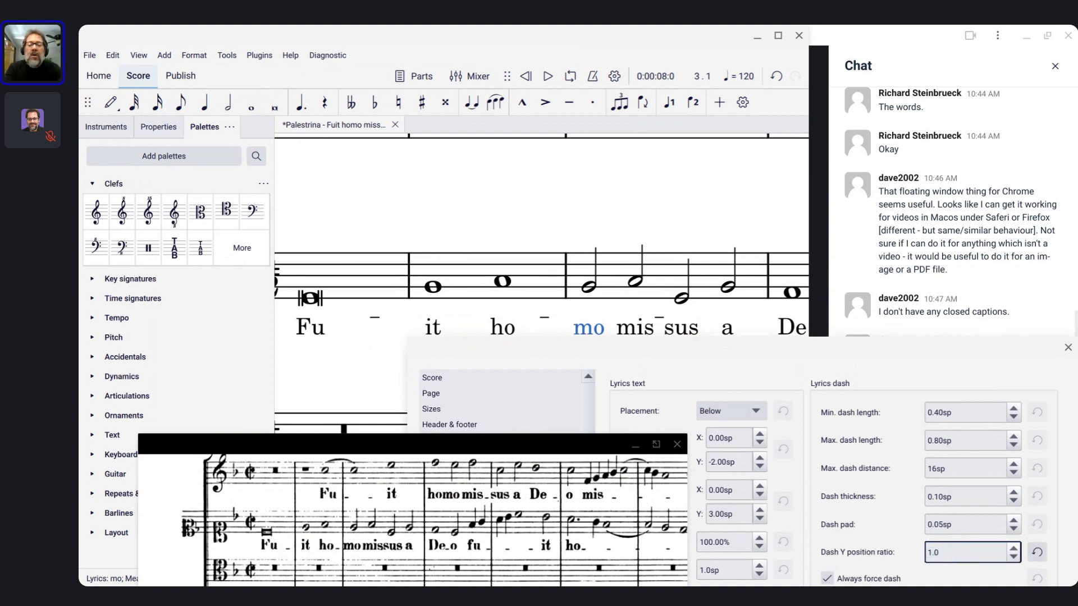
pyautogui.write('.0')
pyautogui.press('Tab')
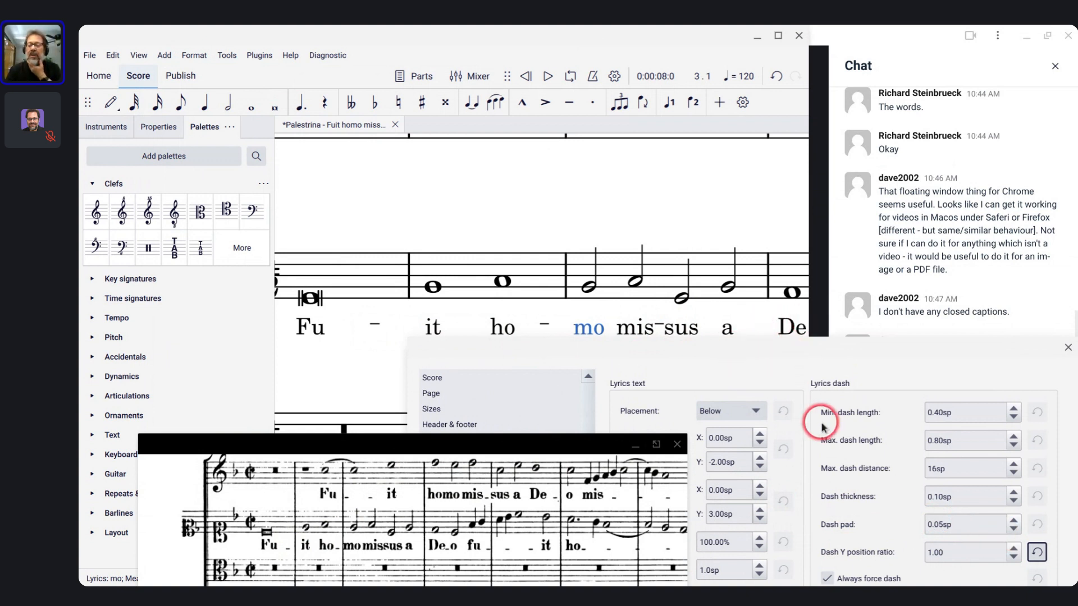
# - Set the lyrics' Dash Y position ratio to 0 and accept the style changes
pyautogui.doubleClick(948, 552)
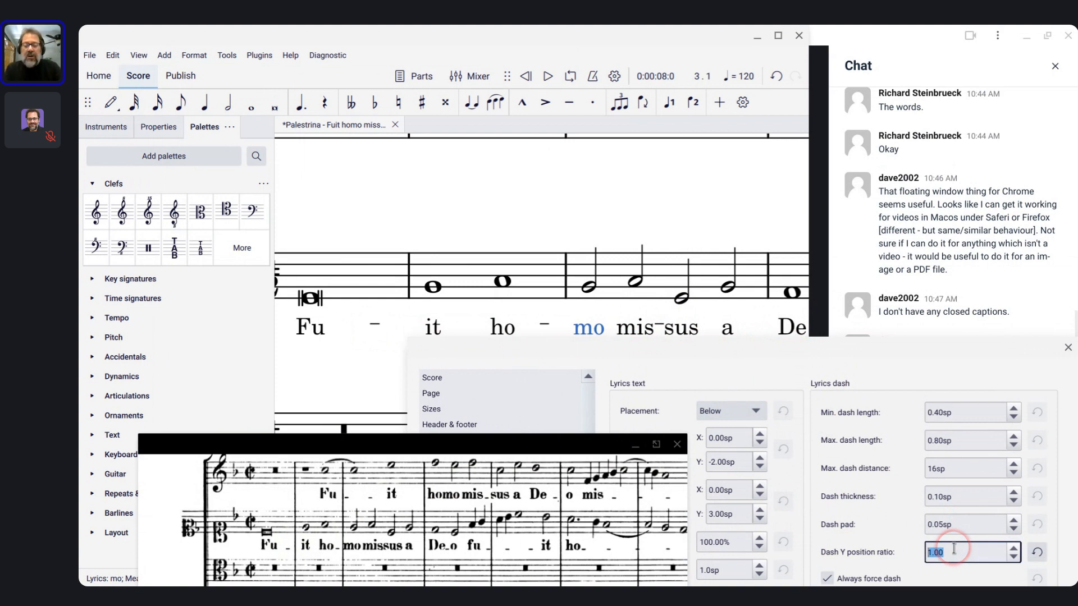
pyautogui.write('0')
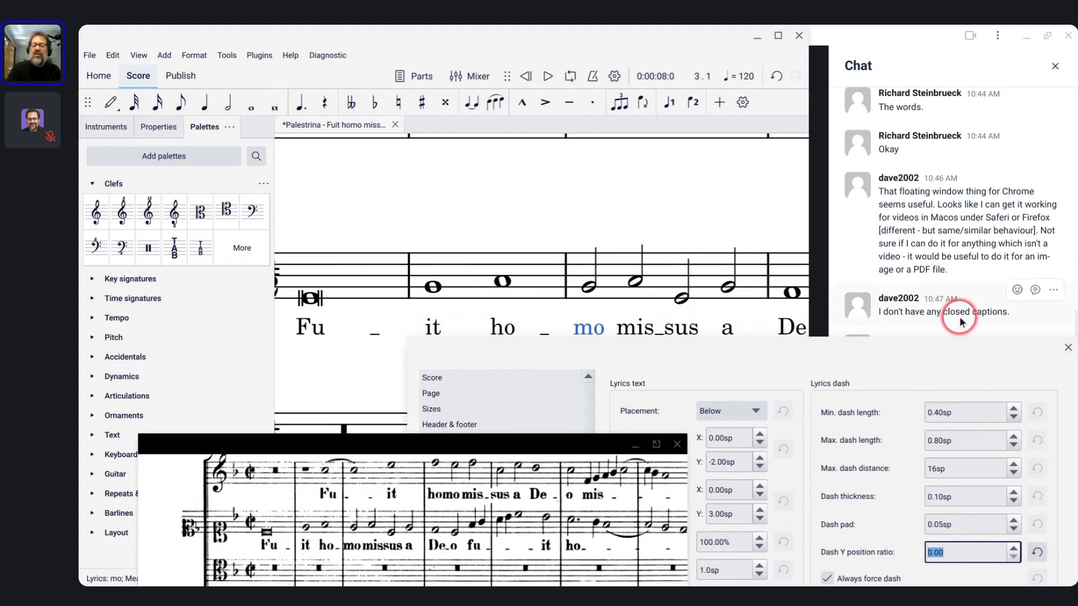
pyautogui.moveTo(949, 348); pyautogui.dragTo(832, 48)
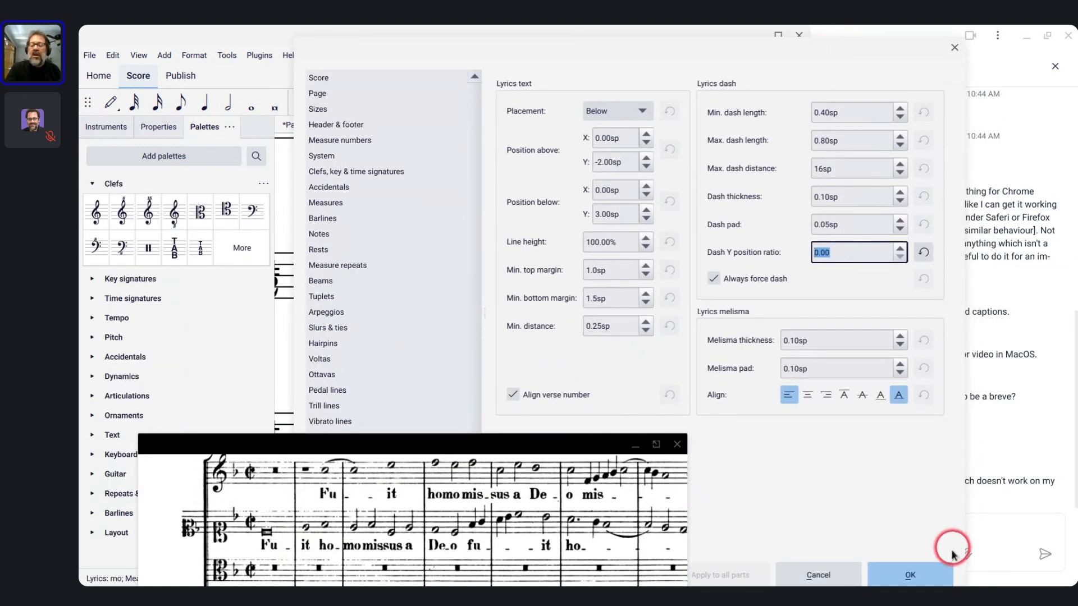
pyautogui.click(935, 577)
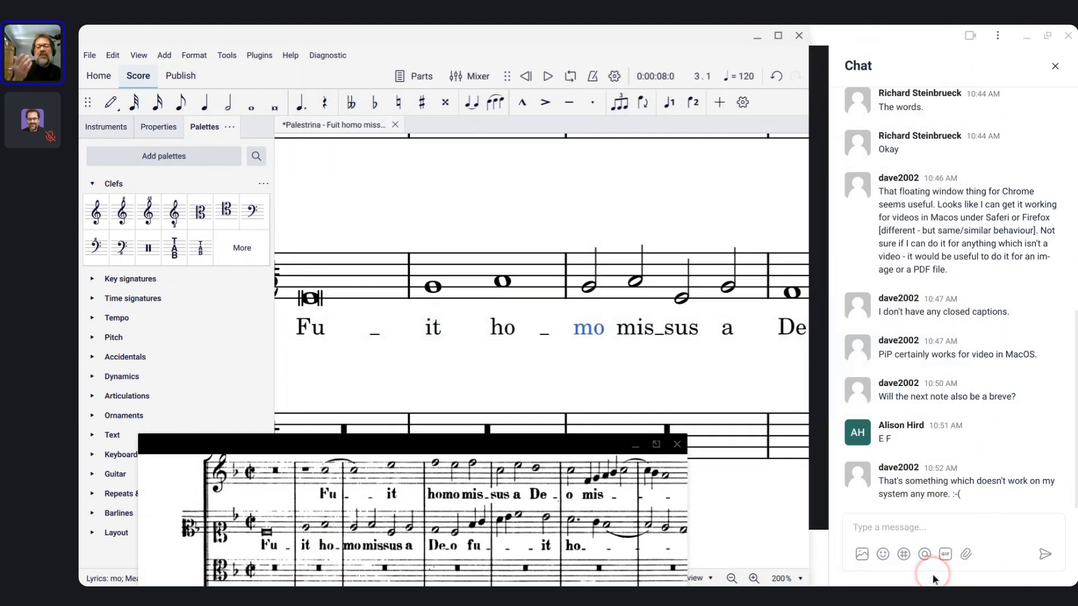
# - Compare the opening measures, Alto lyrics and staff labels of the score with the scanned Palestrina edition
pyautogui.scroll(-3, 729, 408)
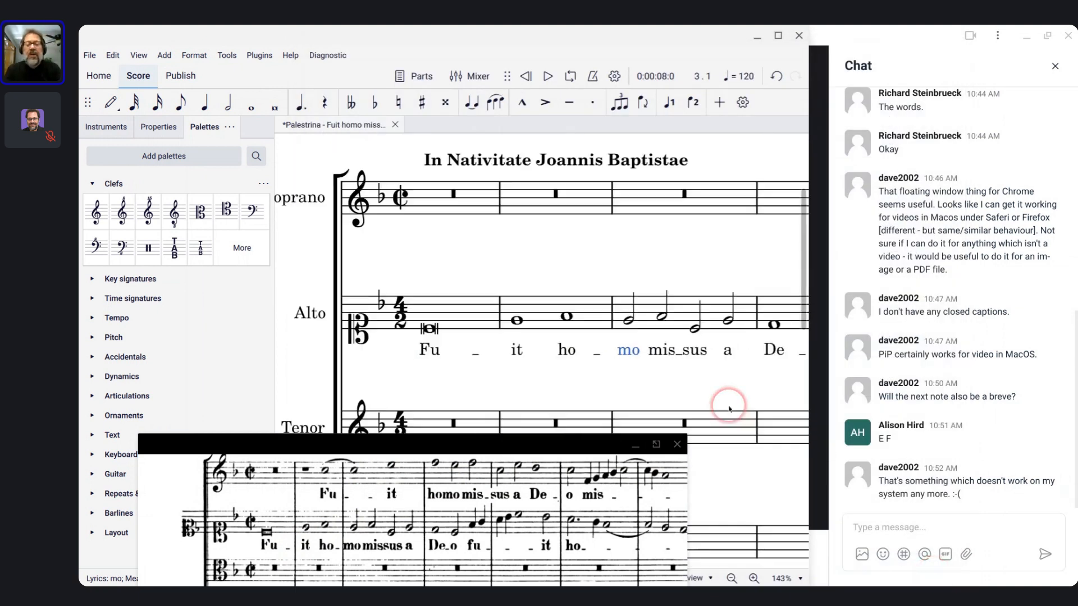
pyautogui.scroll(-3, 728, 409)
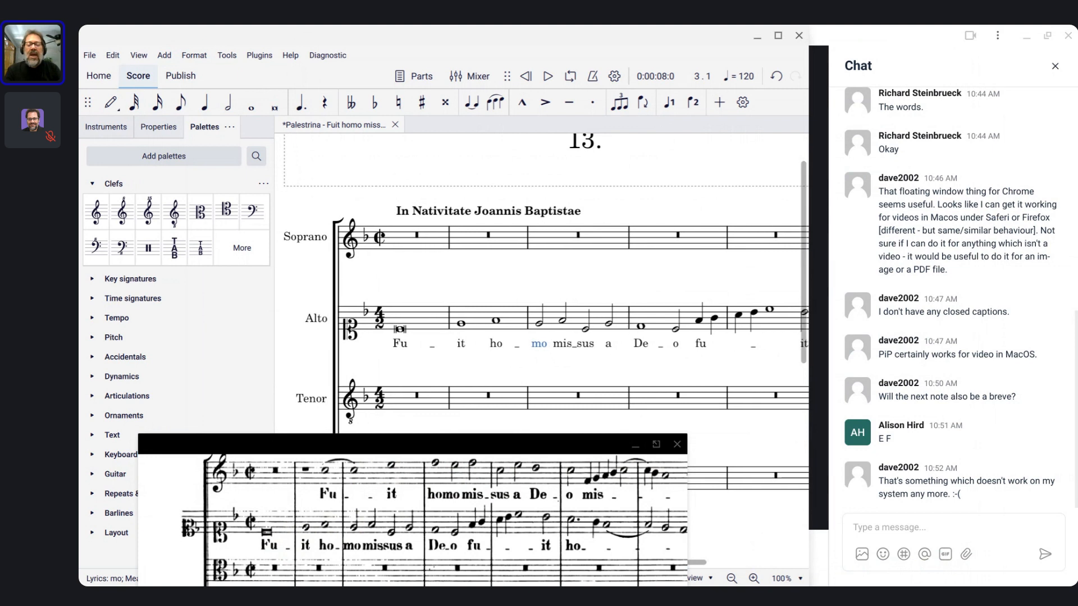
pyautogui.click(481, 501)
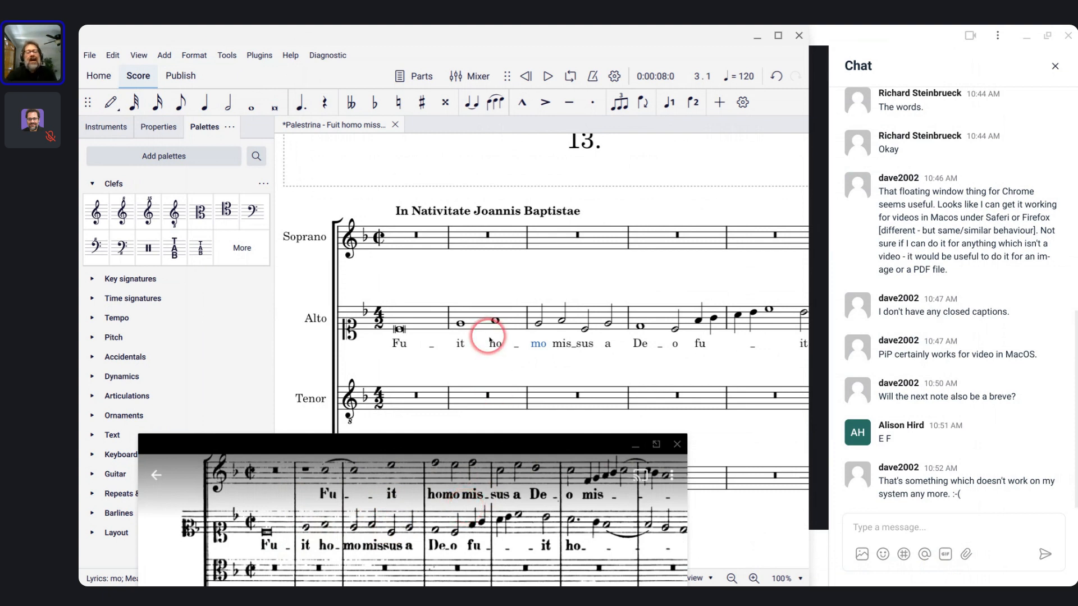
pyautogui.hscroll(5, 489, 340)
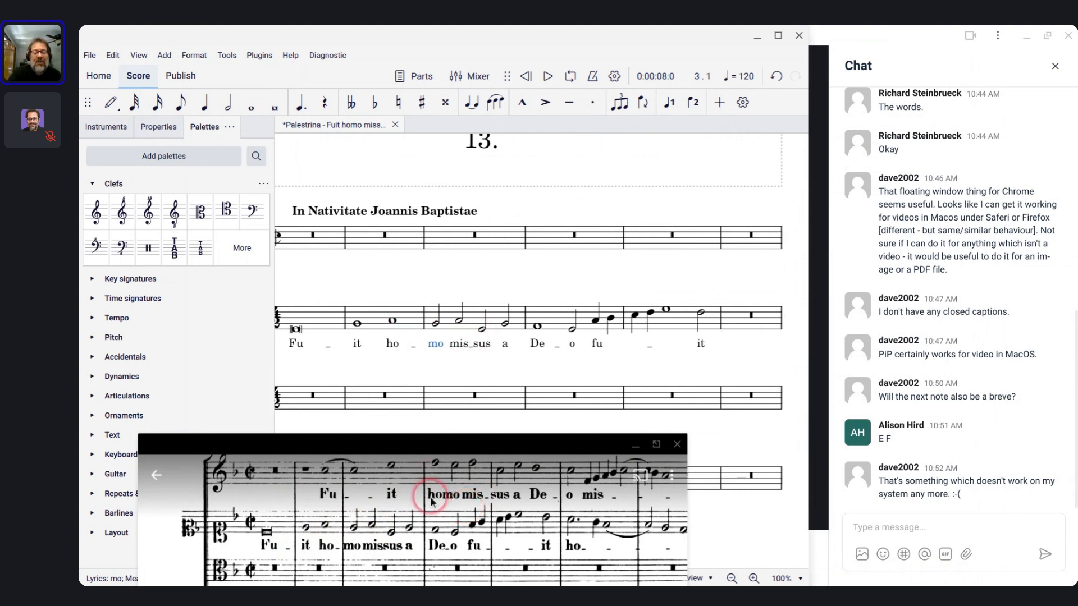
pyautogui.scroll(-5, 431, 501)
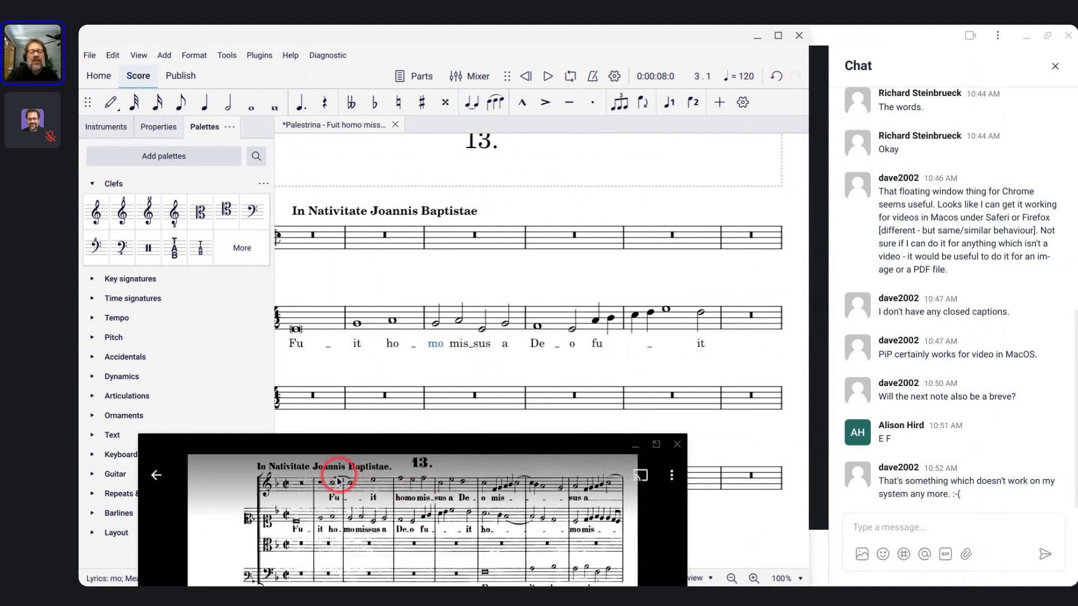
pyautogui.scroll(1, 283, 512)
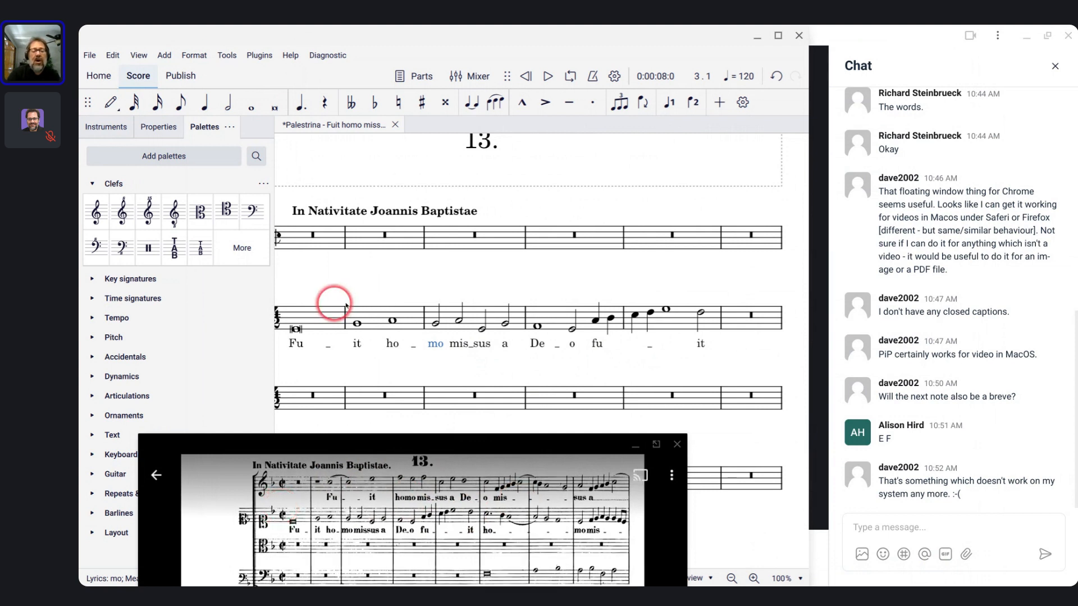
pyautogui.moveTo(346, 306); pyautogui.dragTo(577, 301)
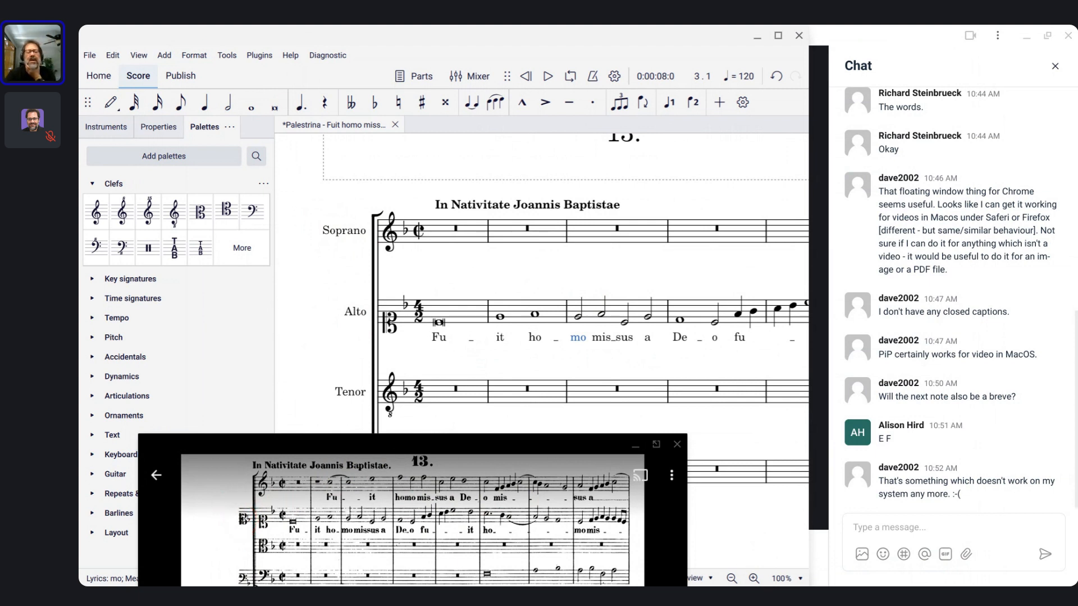
# - Examine the instrument name fields in the Soprano's staff and part properties, leaving them unchanged
pyautogui.click(338, 231)
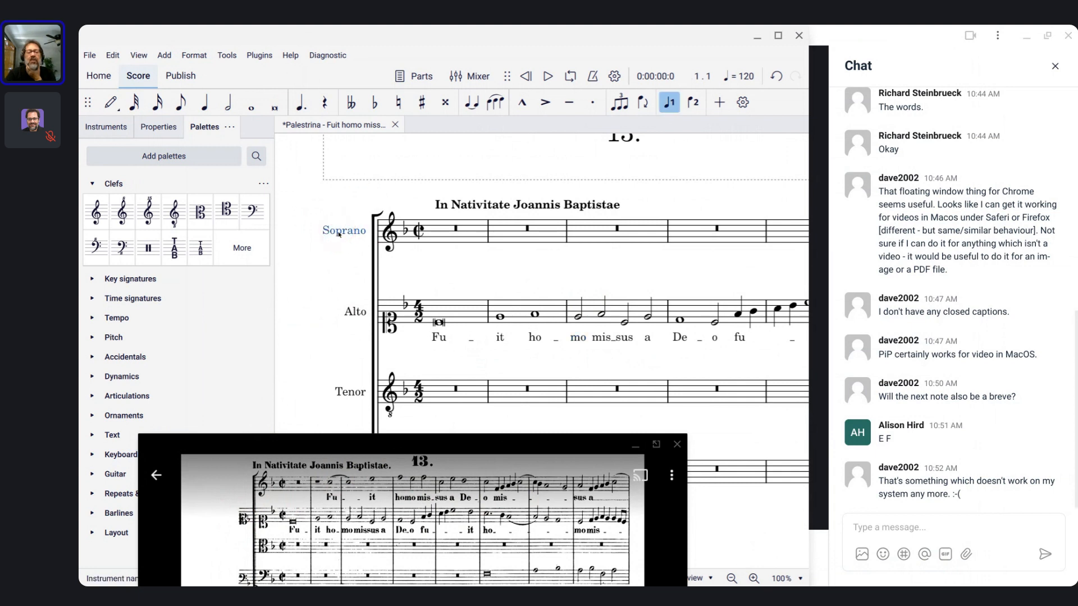
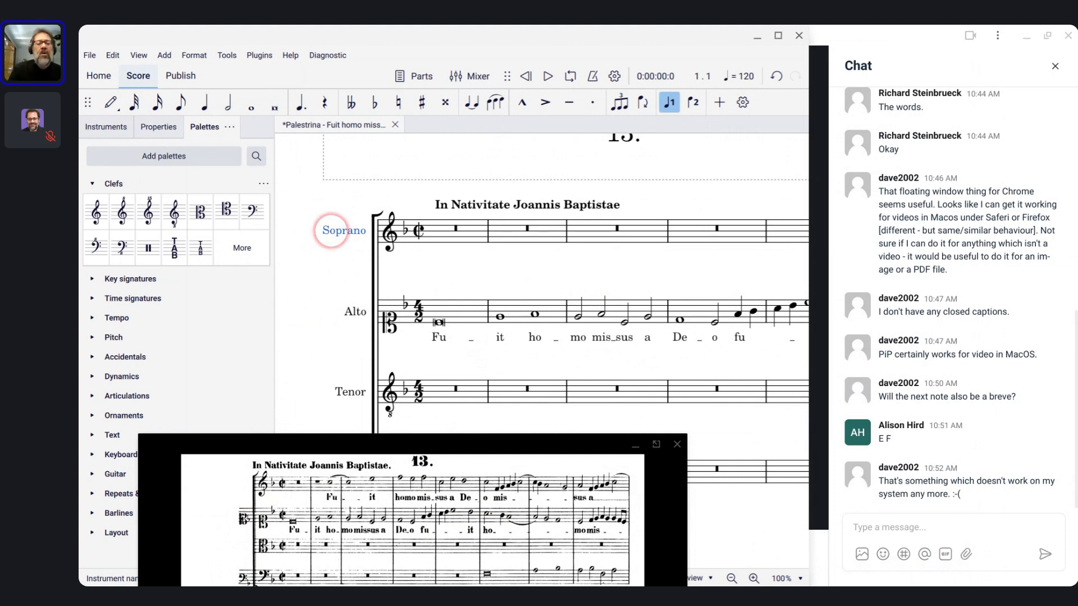
pyautogui.doubleClick(333, 235)
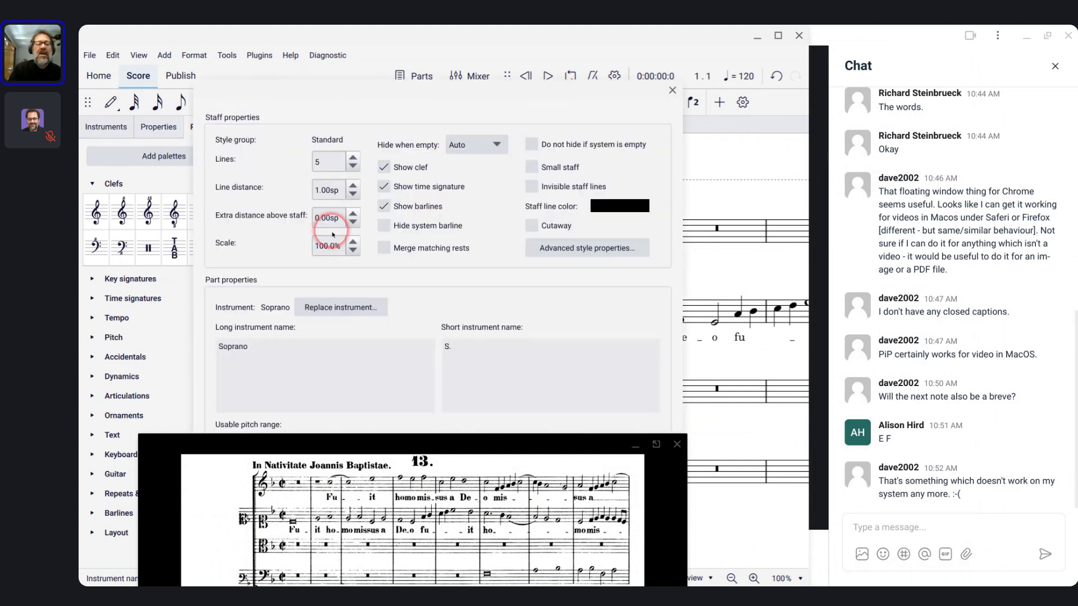
pyautogui.click(312, 355)
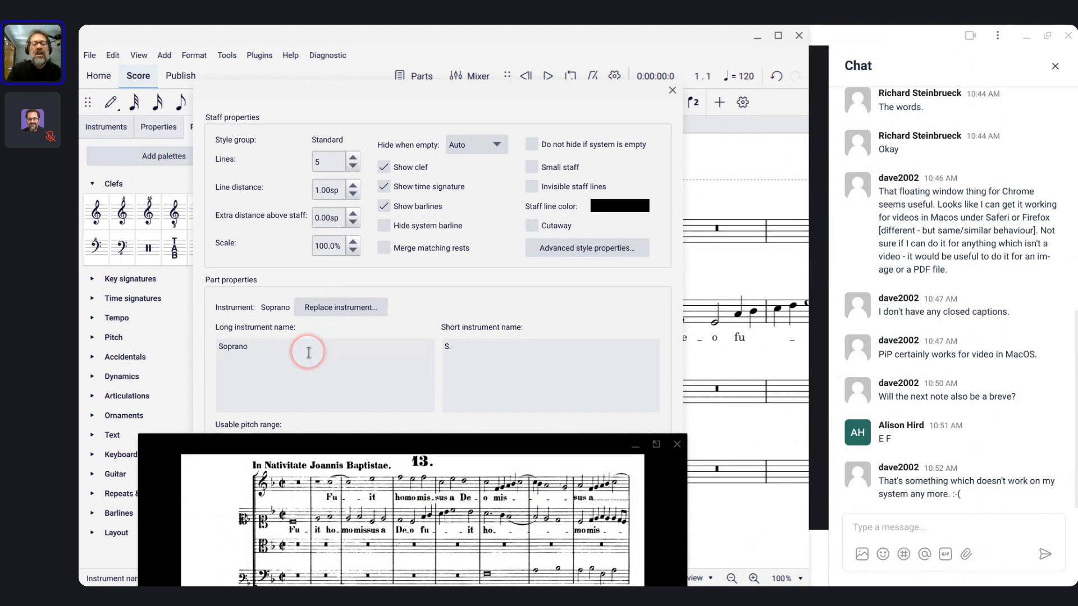
pyautogui.click(672, 90)
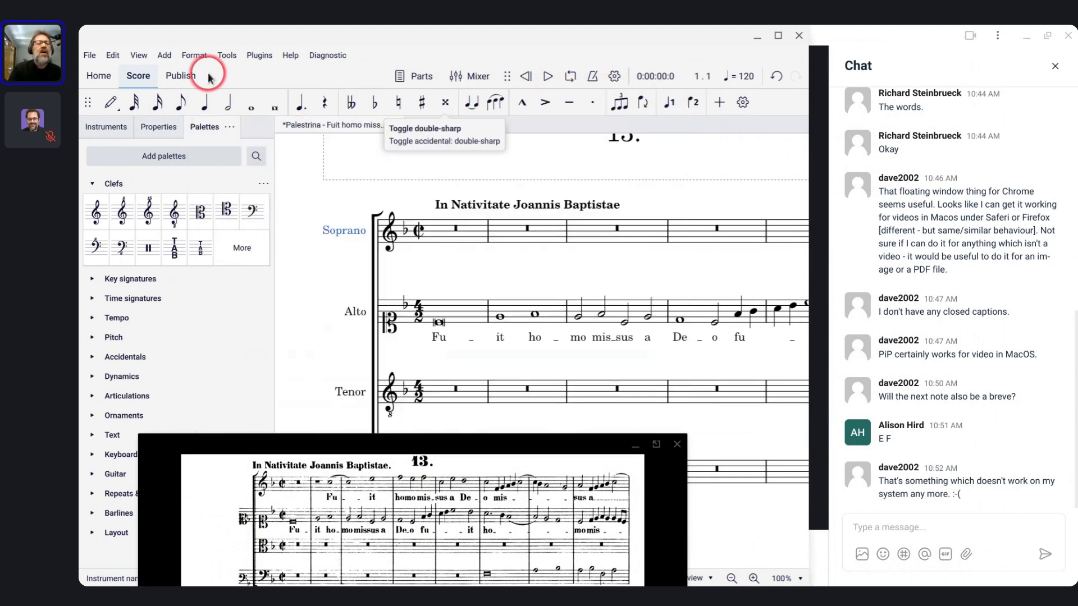
# - Check the Score page of the style settings for options that hide instrument names, and close the settings
pyautogui.click(196, 61)
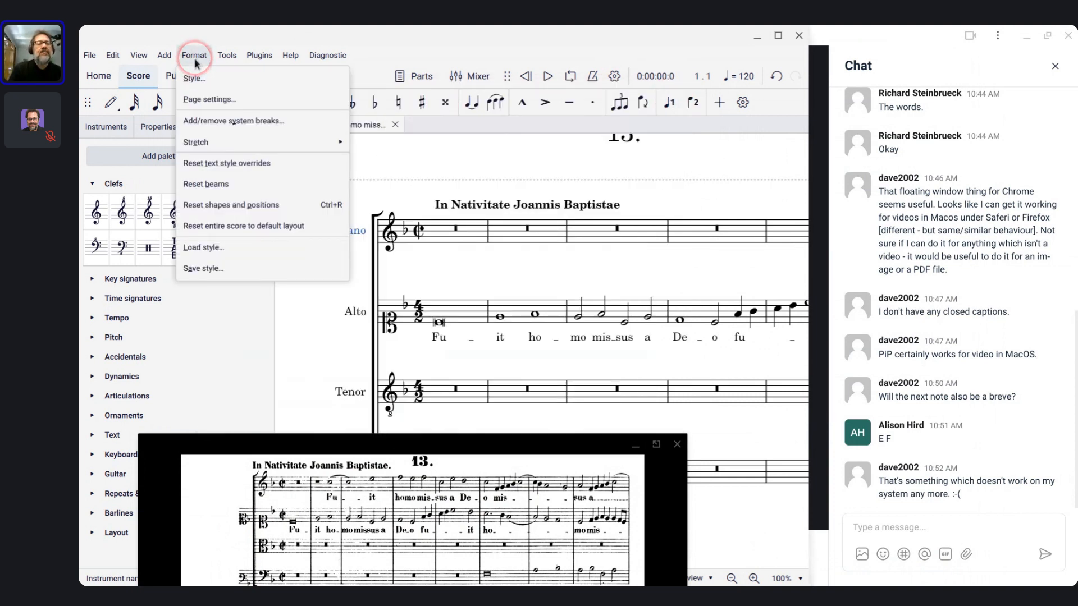
pyautogui.click(199, 77)
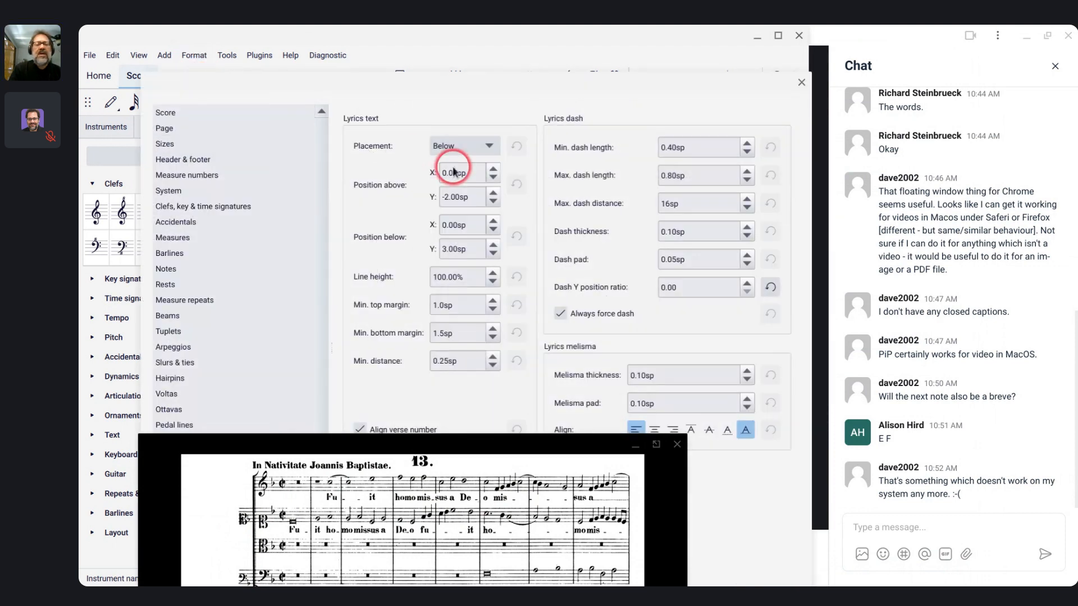
pyautogui.click(211, 113)
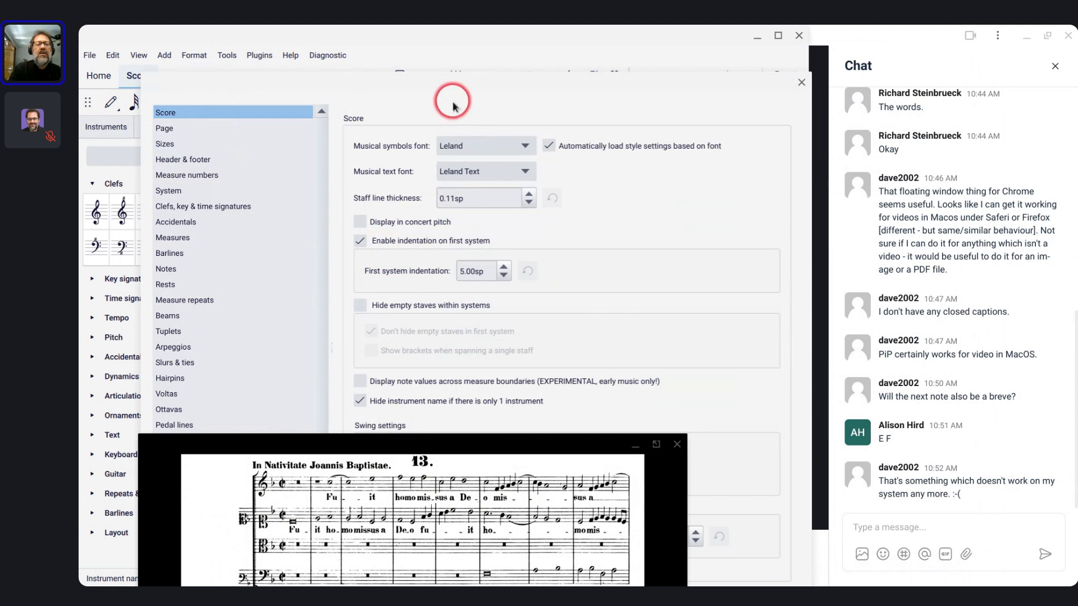
pyautogui.moveTo(433, 85); pyautogui.dragTo(722, 56)
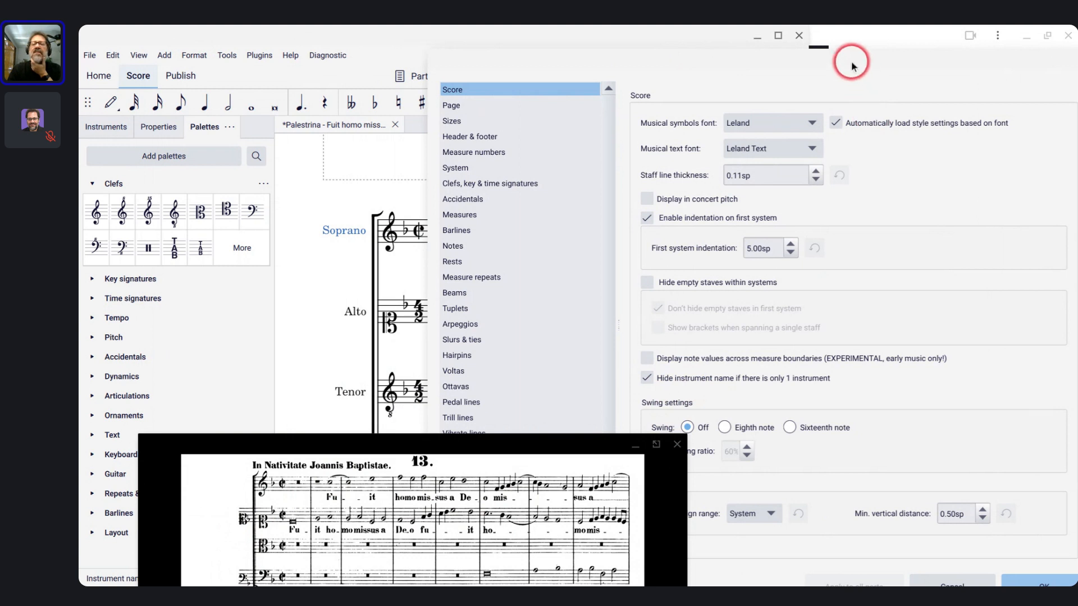
pyautogui.moveTo(849, 65); pyautogui.dragTo(700, 171)
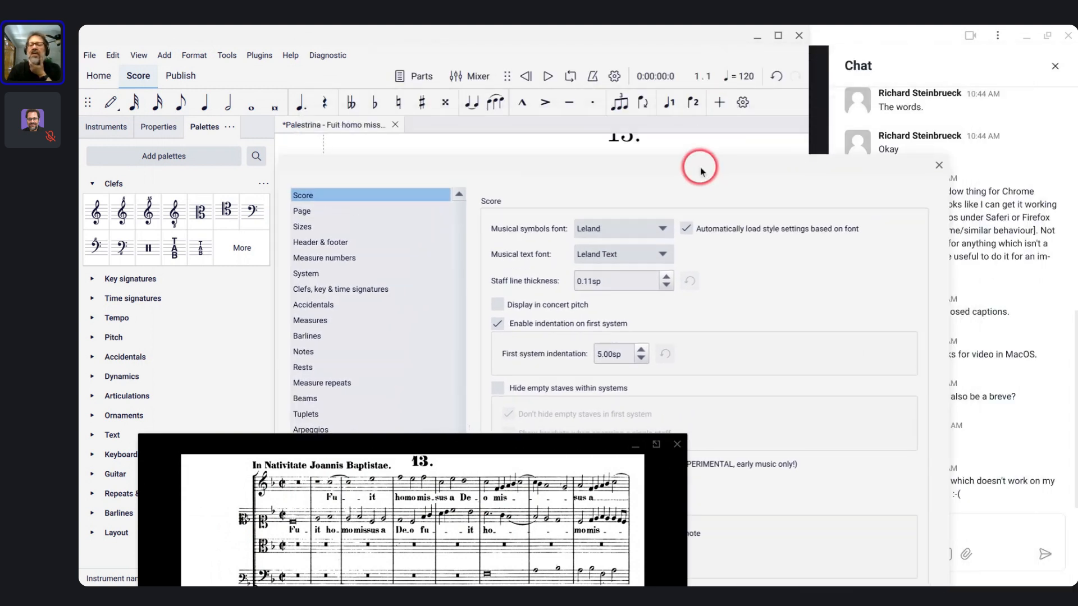
pyautogui.click(938, 166)
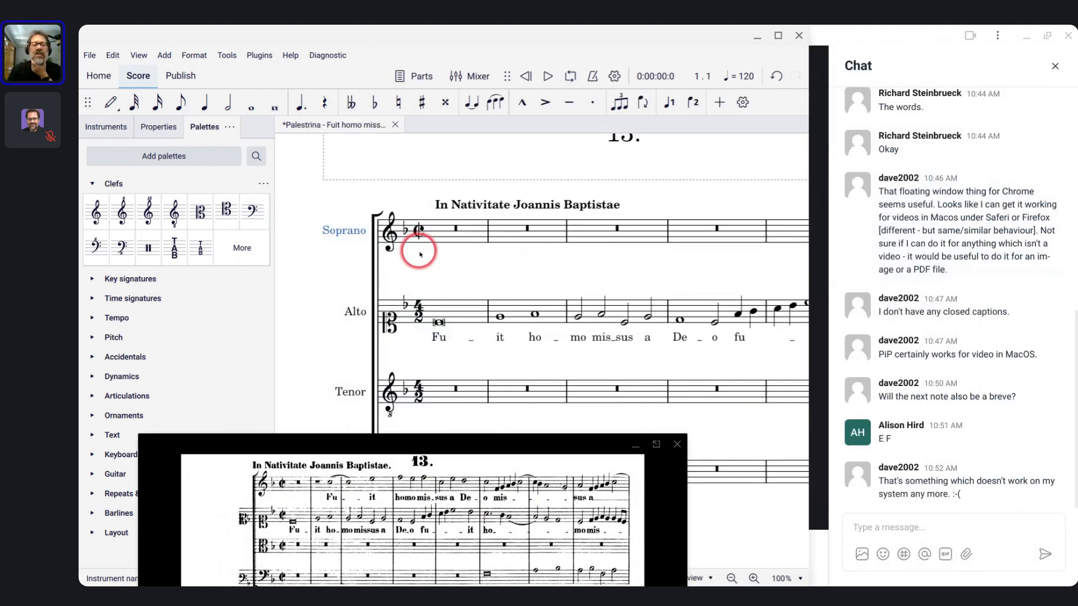
# - Clear the Soprano's long and short instrument names in its staff and part properties and apply the change
pyautogui.doubleClick(333, 231)
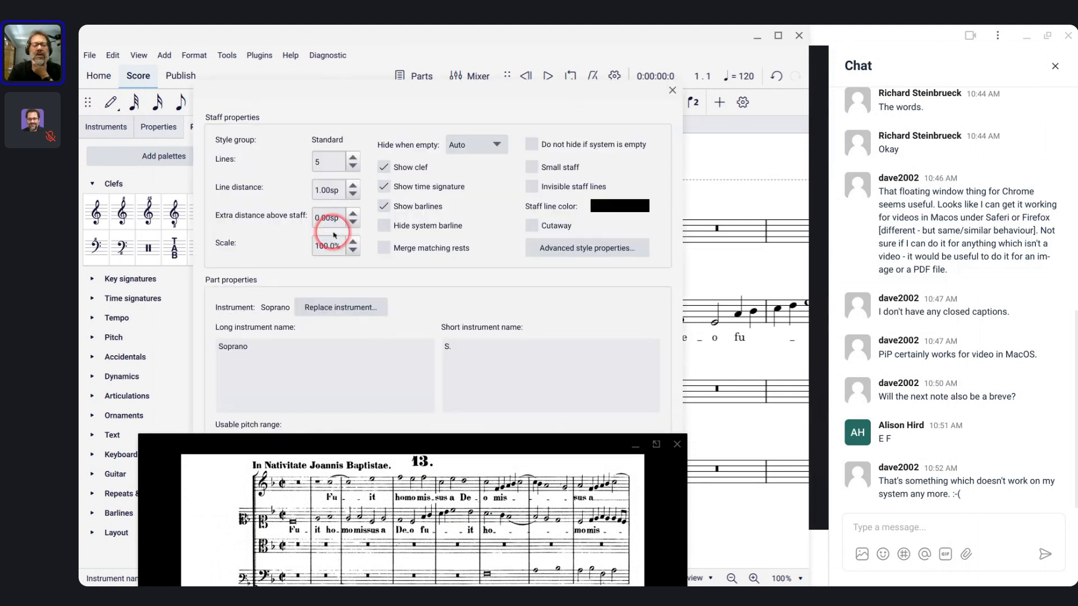
pyautogui.doubleClick(285, 358)
pyautogui.press('BackSpace')
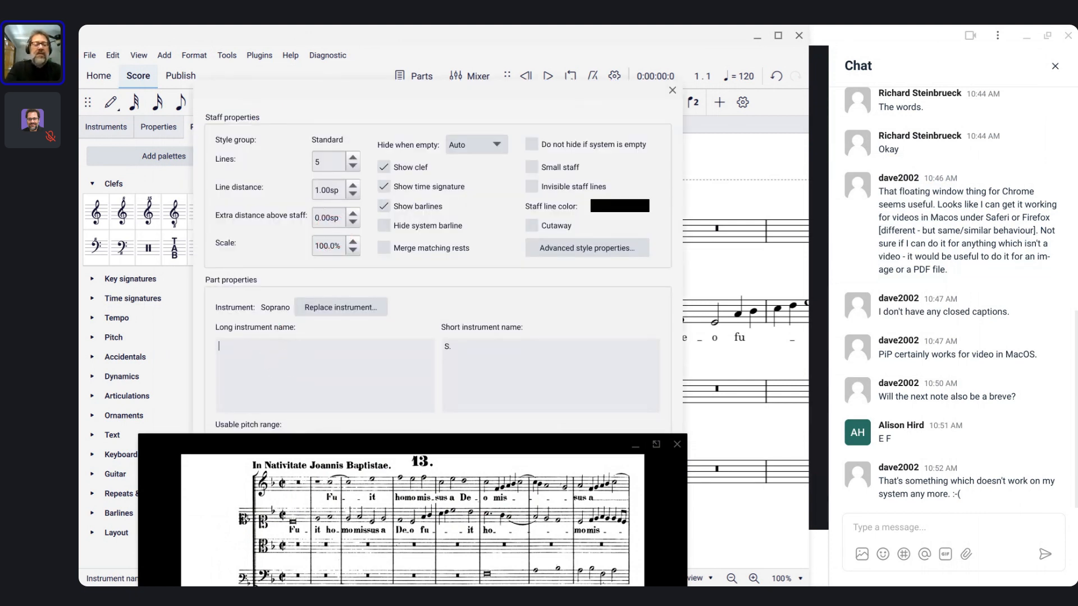
pyautogui.click(488, 344)
pyautogui.doubleClick(489, 344)
pyautogui.press('BackSpace')
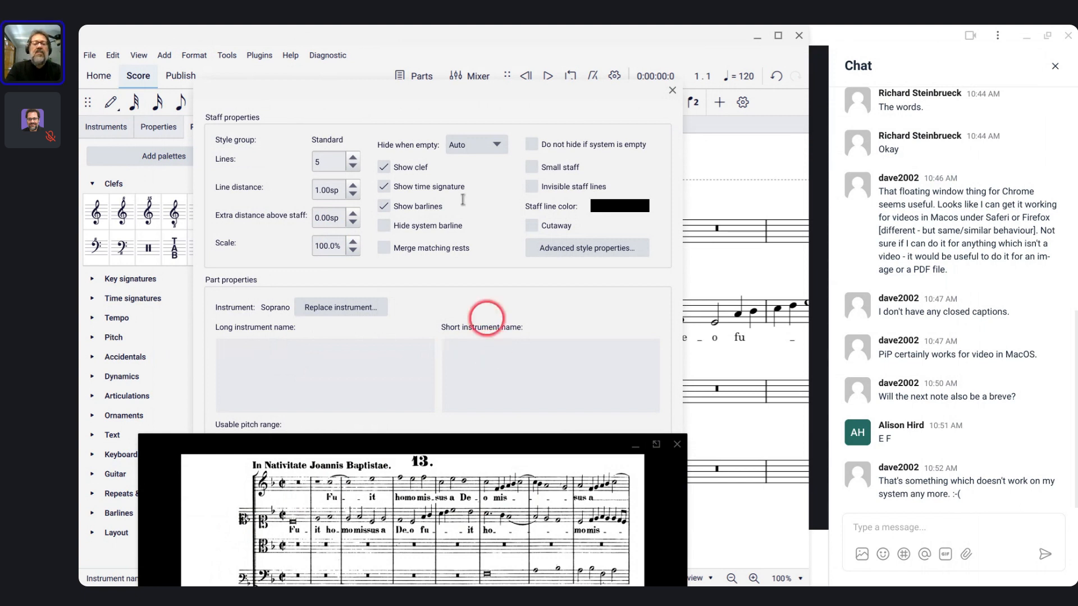
pyautogui.moveTo(405, 86); pyautogui.dragTo(837, 62)
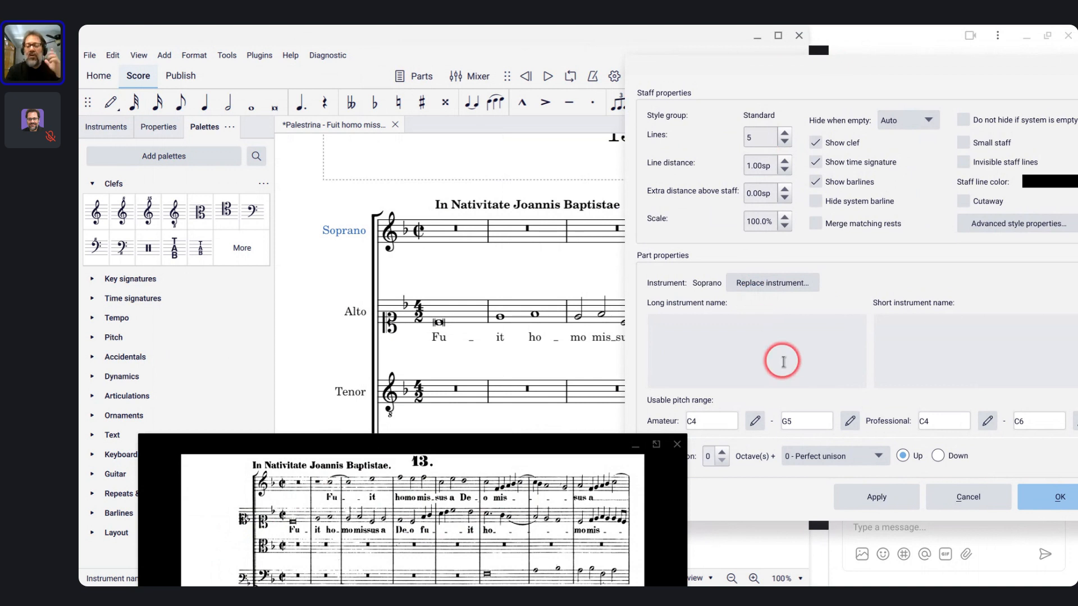
pyautogui.click(876, 498)
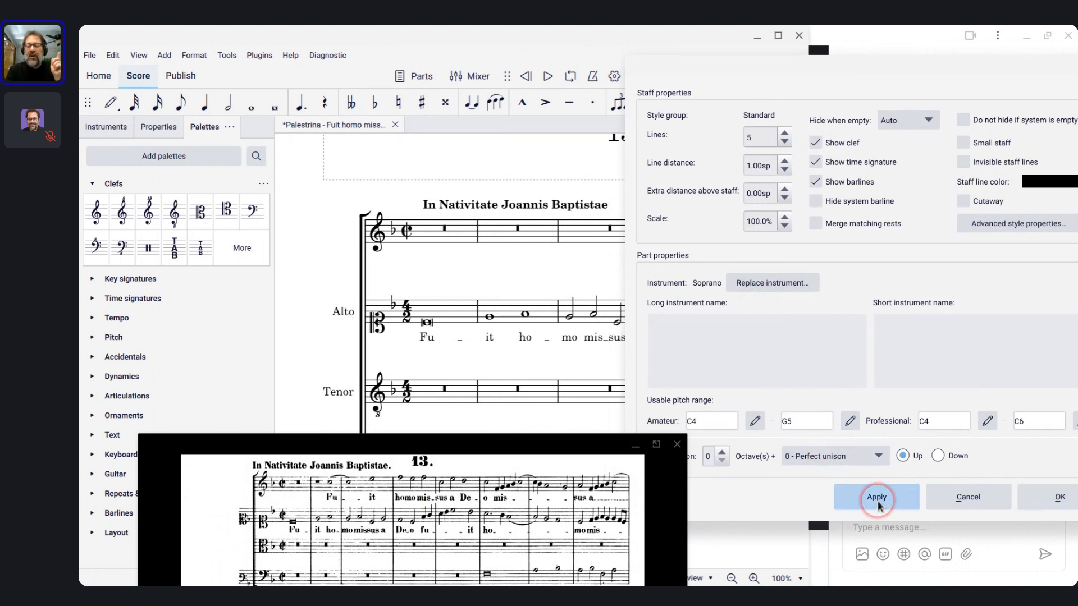
# - Clear the Alto's long and short instrument names in the staff and part properties and apply the change
pyautogui.moveTo(681, 65); pyautogui.dragTo(733, 59)
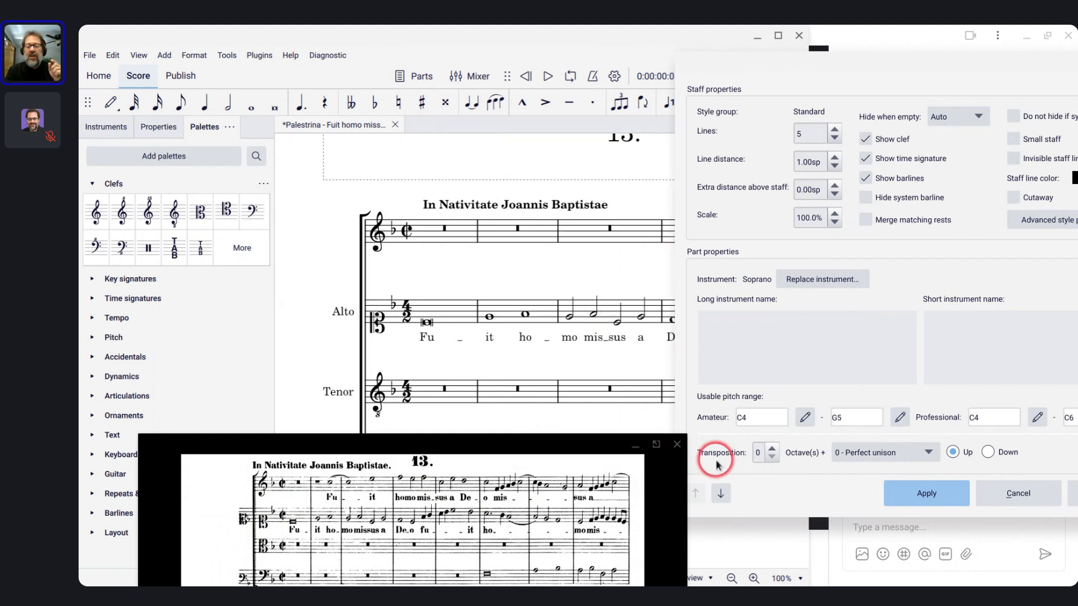
pyautogui.click(722, 493)
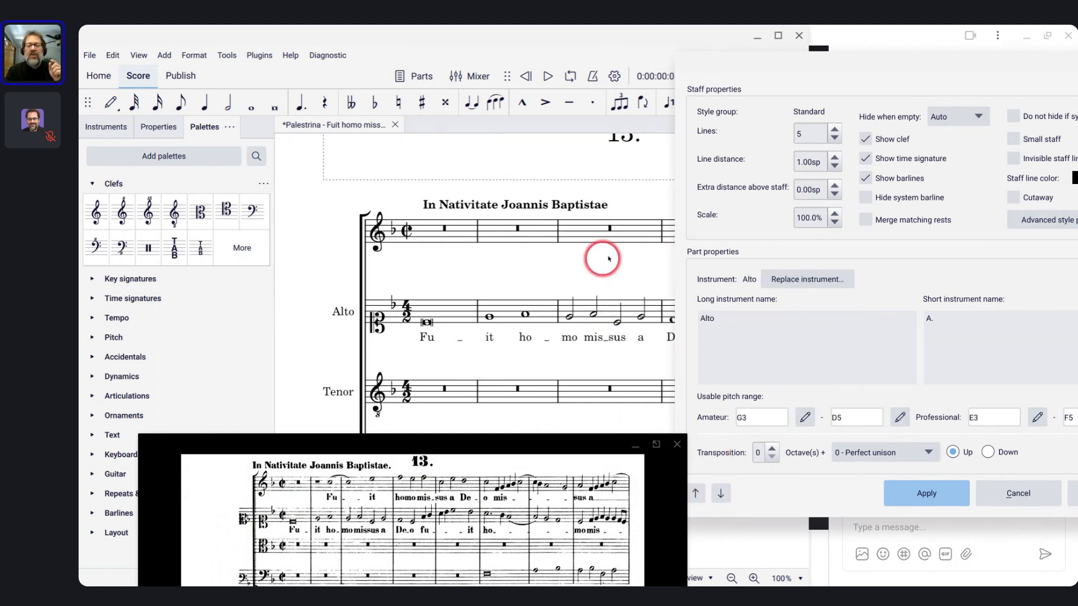
pyautogui.doubleClick(740, 361)
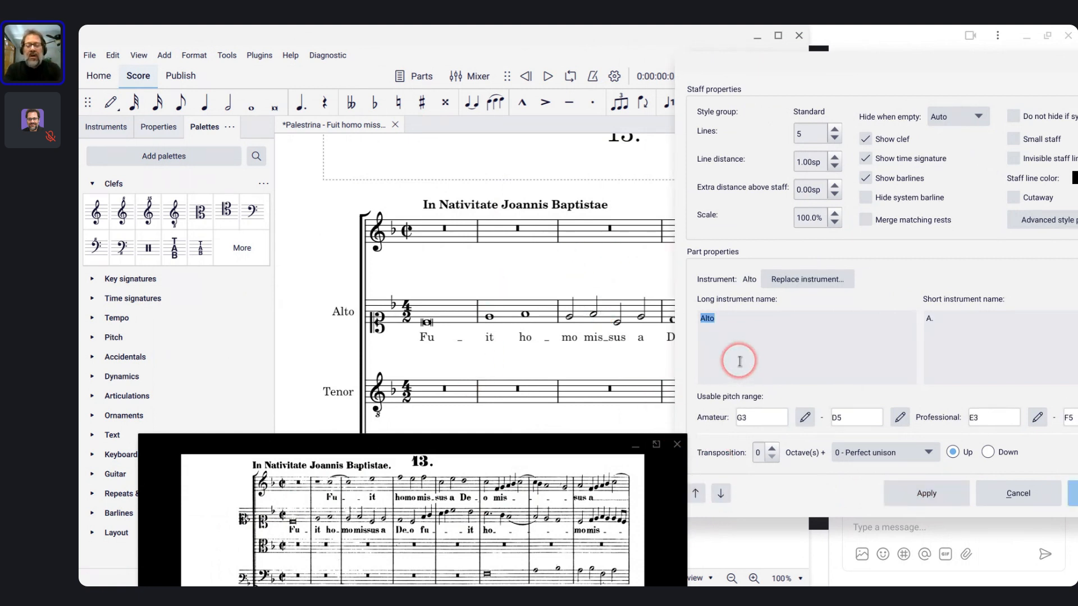
pyautogui.press('BackSpace')
pyautogui.click(970, 323)
pyautogui.press('BackSpace')
pyautogui.press('BackSpace')
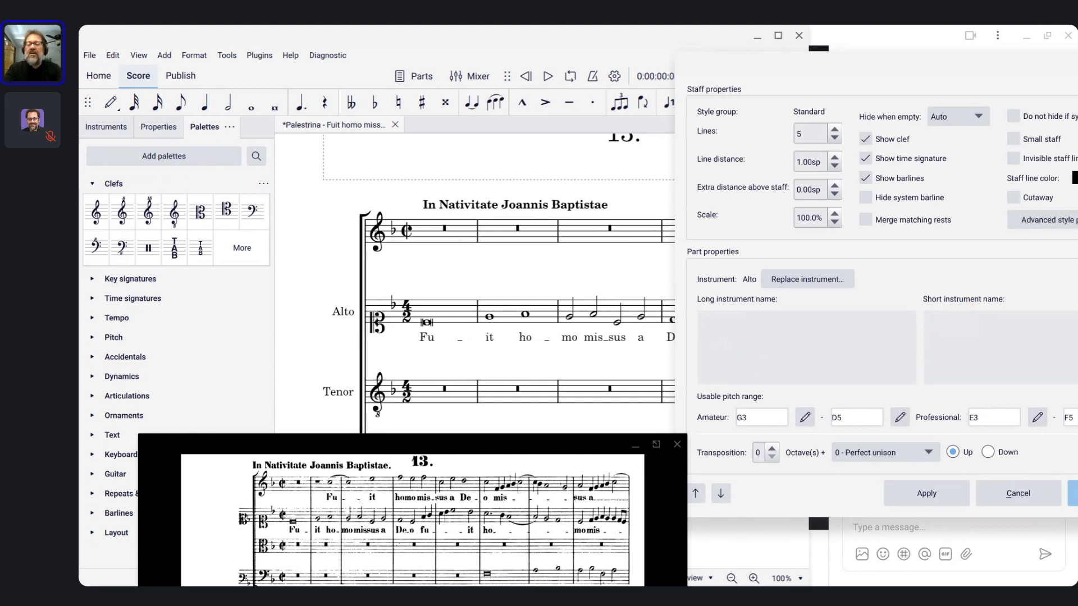
pyautogui.click(904, 495)
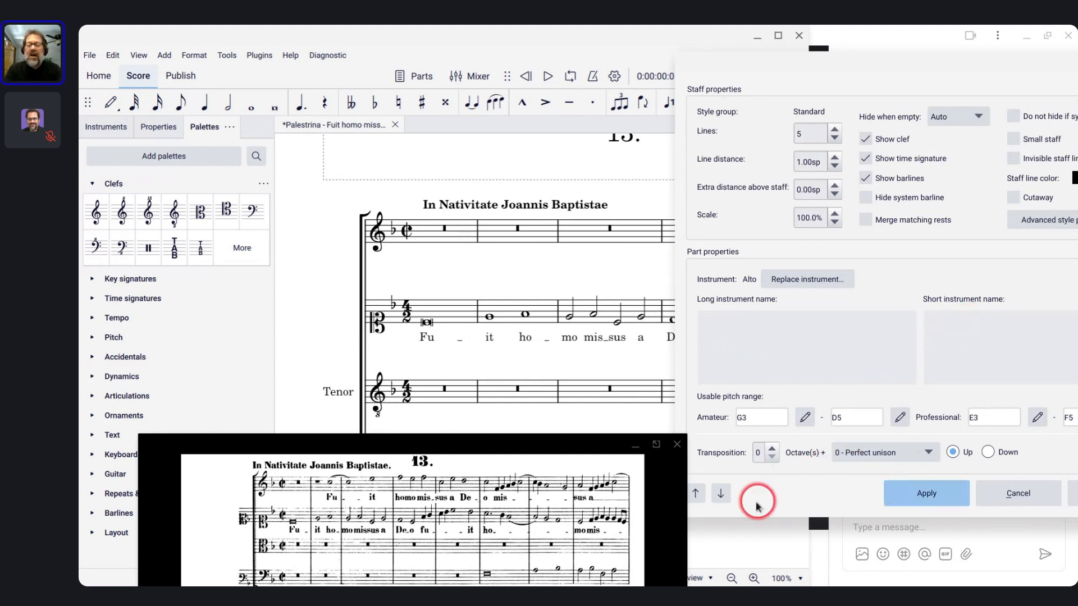
# - Clear the Tenor's long and short instrument names in the staff and part properties and apply the change
pyautogui.click(721, 493)
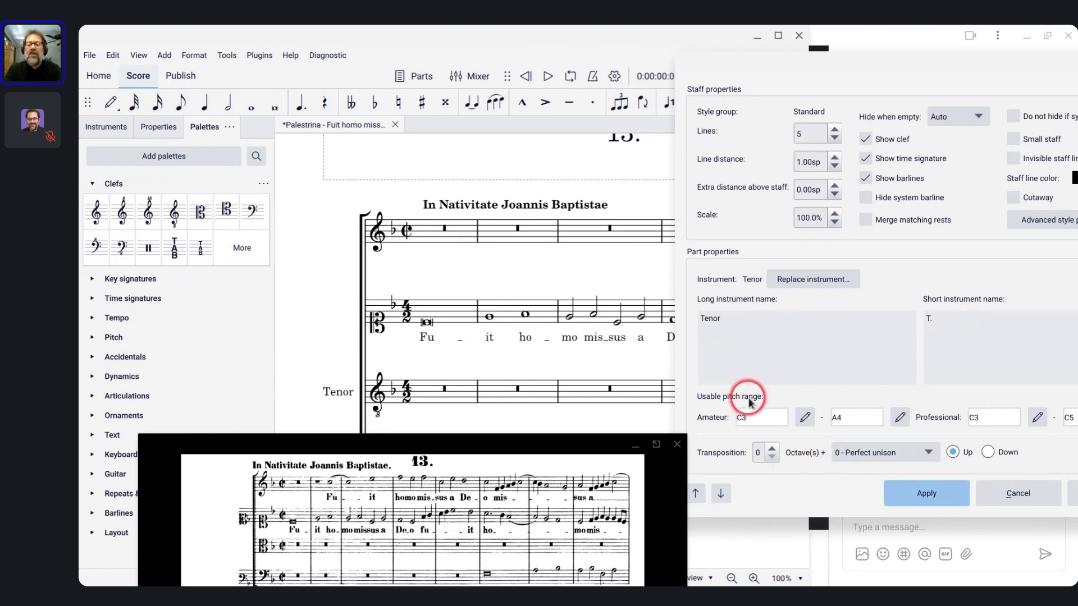
pyautogui.doubleClick(734, 357)
pyautogui.press('BackSpace')
pyautogui.click(1012, 336)
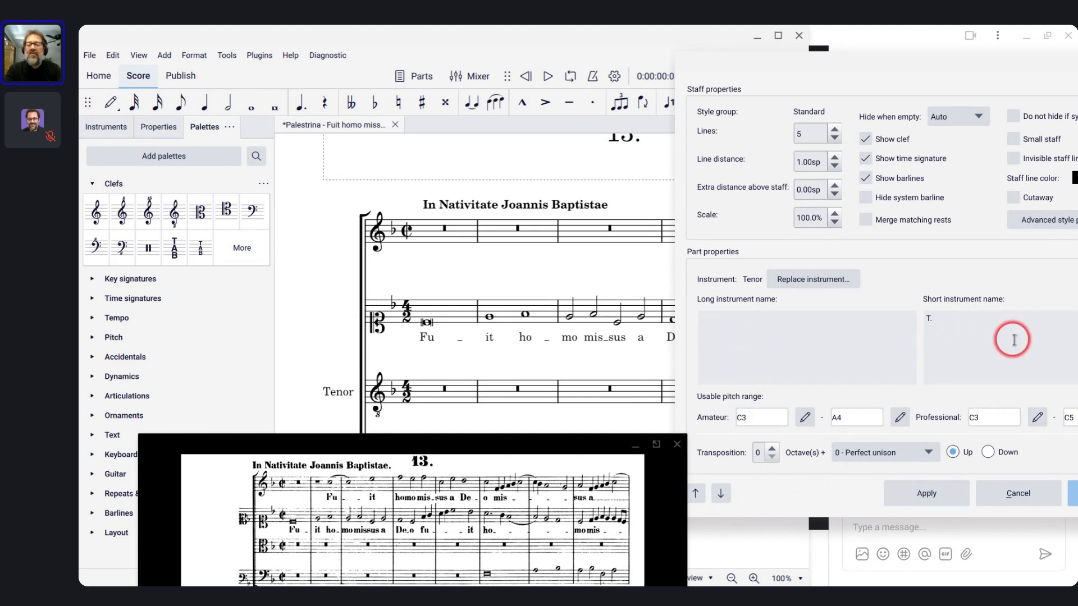
pyautogui.press('BackSpace')
pyautogui.press('BackSpace')
pyautogui.click(969, 437)
pyautogui.click(951, 487)
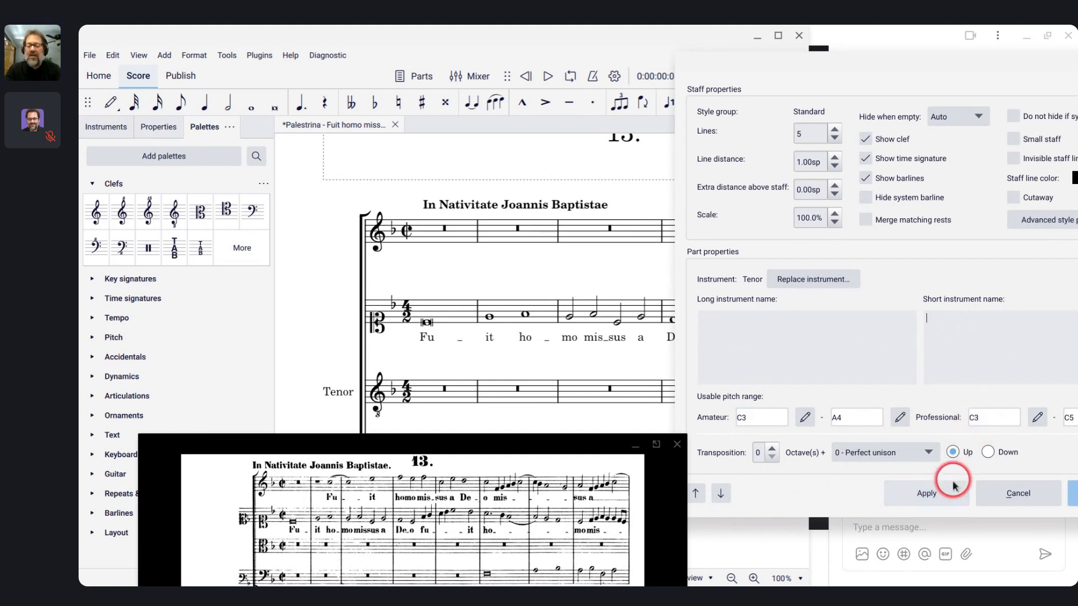
# - Clear the Bass's long and short instrument names in the staff and part properties and apply the change
pyautogui.click(719, 497)
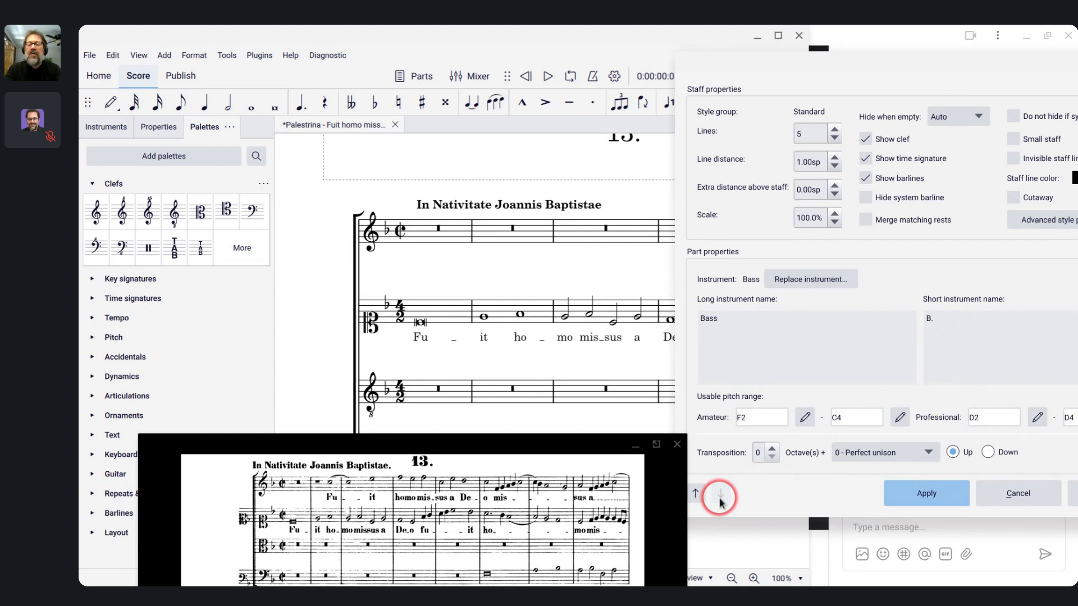
pyautogui.doubleClick(809, 357)
pyautogui.press('BackSpace')
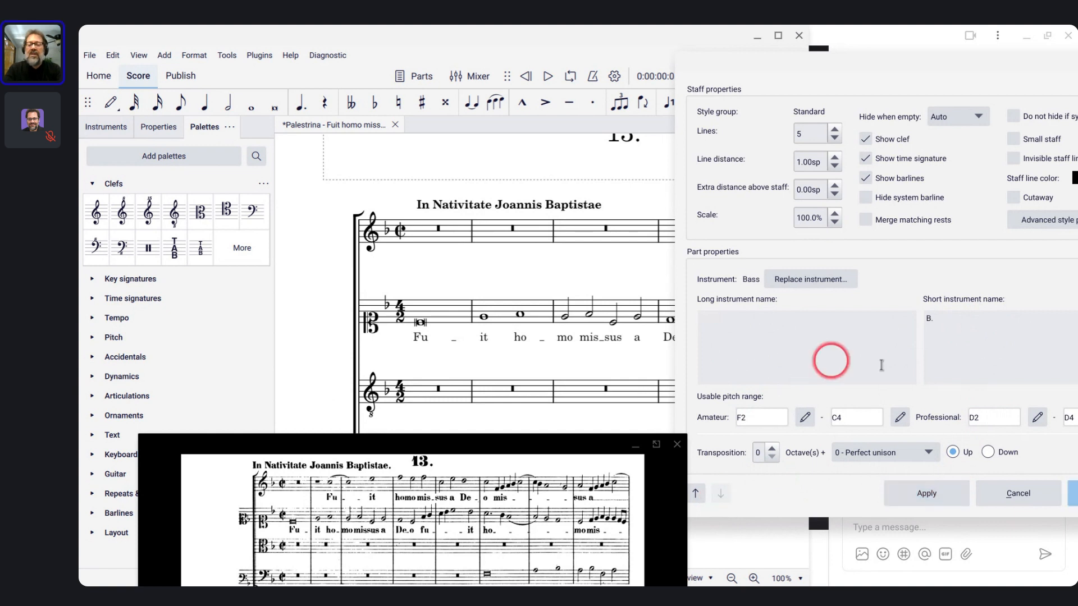
pyautogui.doubleClick(969, 356)
pyautogui.press('BackSpace')
pyautogui.click(927, 494)
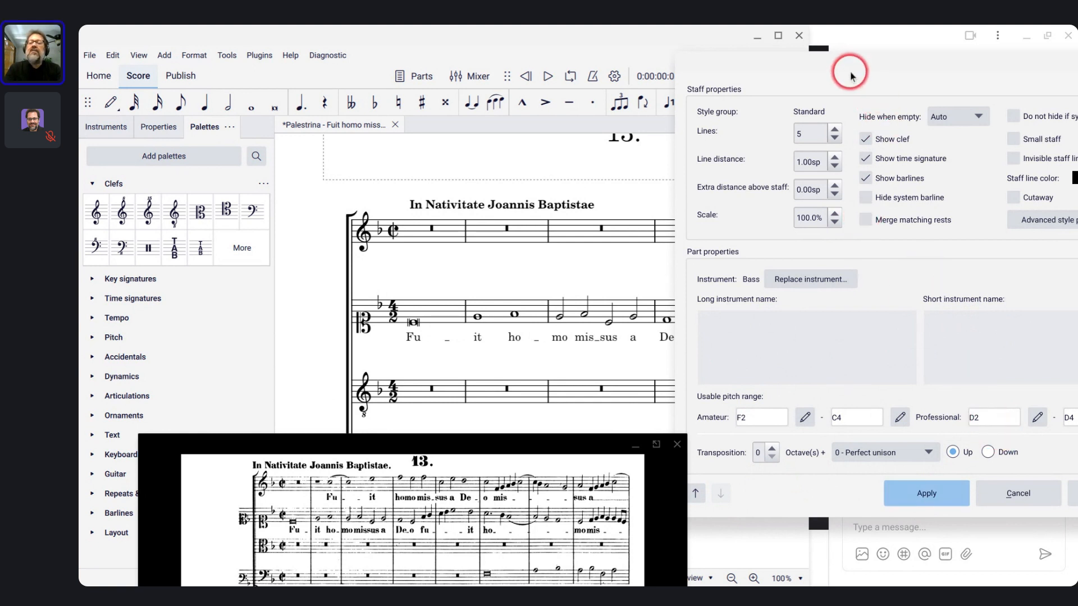
# - Accept the Bass part's staff and part properties and return to the score
pyautogui.moveTo(854, 77); pyautogui.dragTo(686, 92)
pyautogui.click(918, 515)
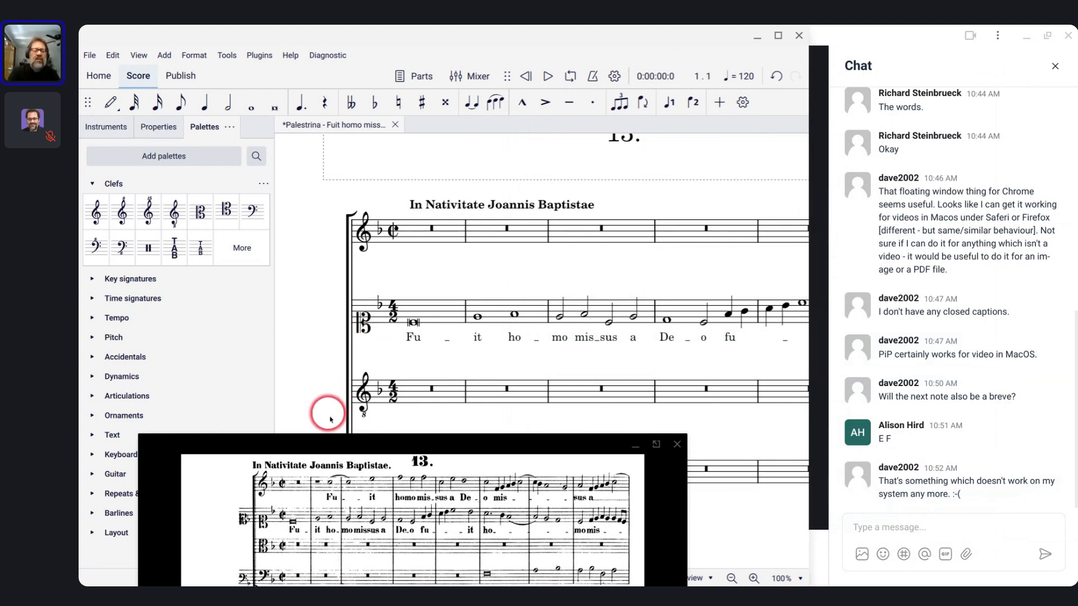
# - Reposition the floating reference edition below the four-staff score so both can be compared
pyautogui.moveTo(323, 445); pyautogui.dragTo(274, 481)
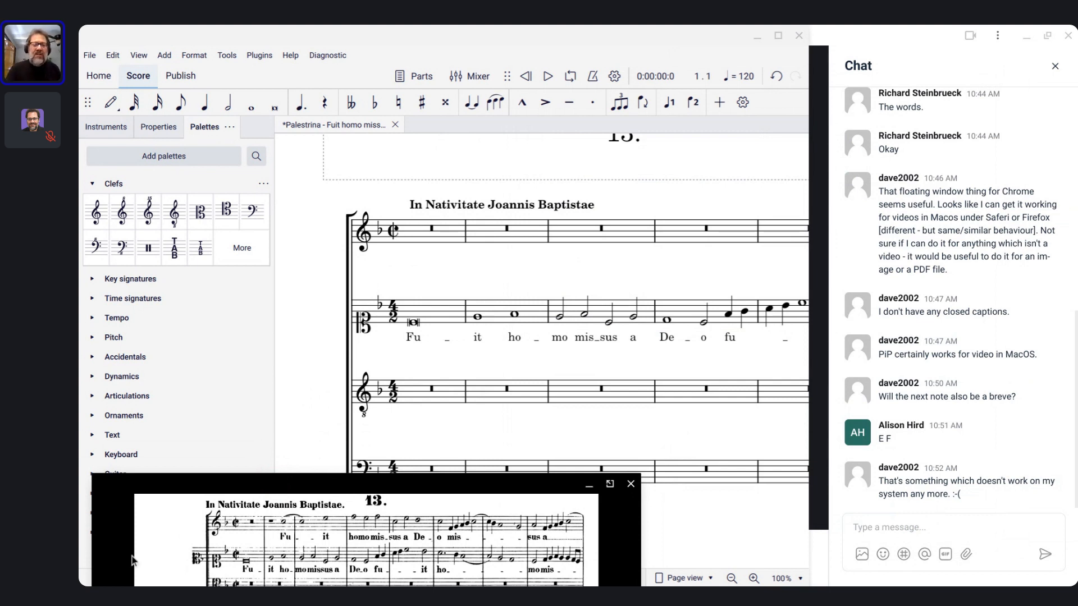
pyautogui.scroll(-1, 293, 333)
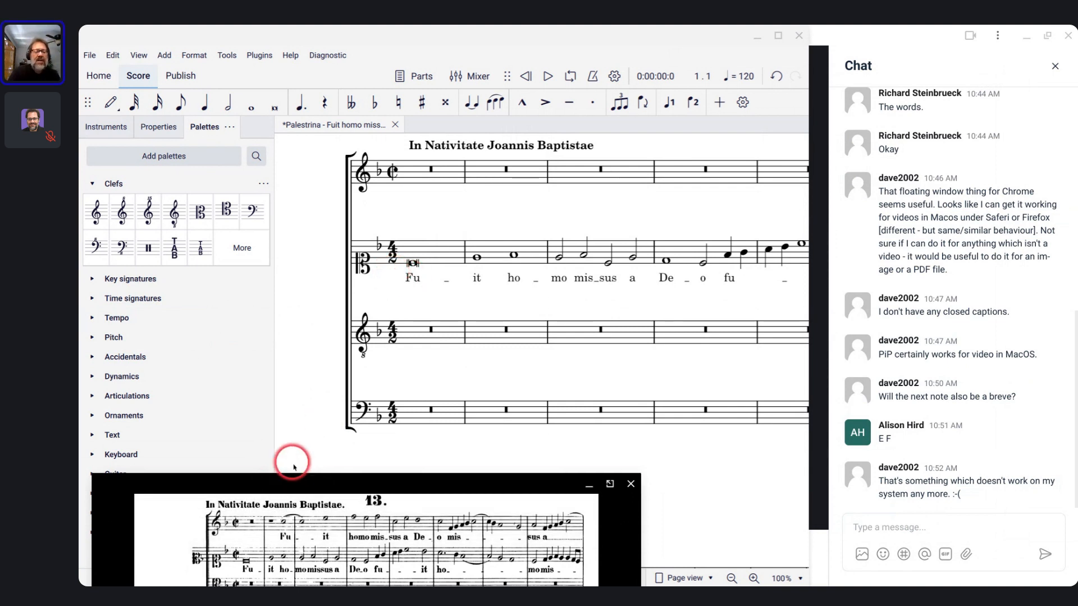
pyautogui.moveTo(289, 477); pyautogui.dragTo(333, 447)
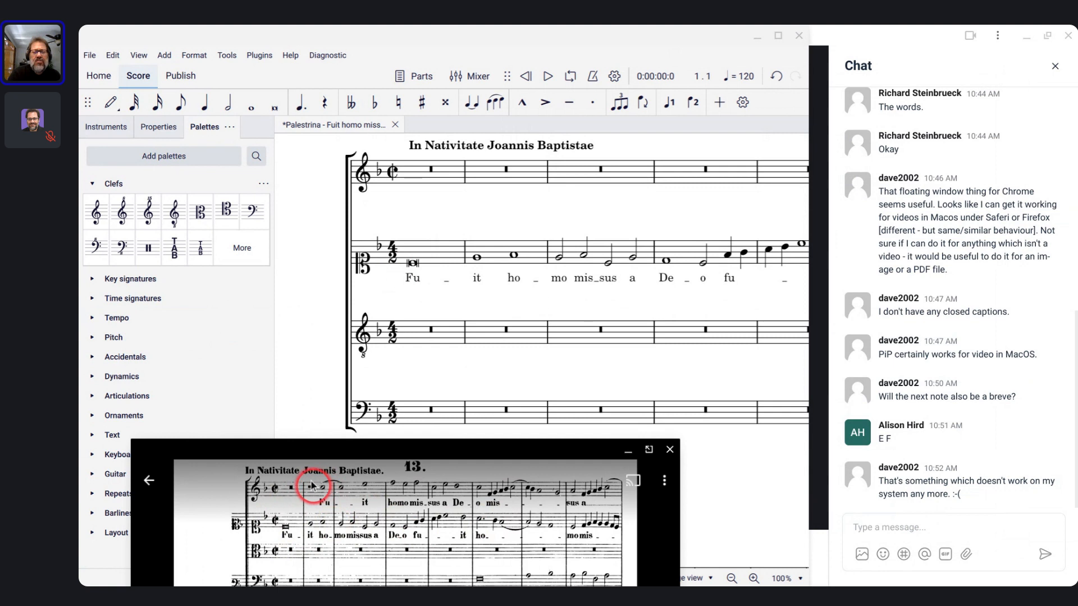
pyautogui.scroll(-3, 396, 342)
pyautogui.scroll(3, 396, 342)
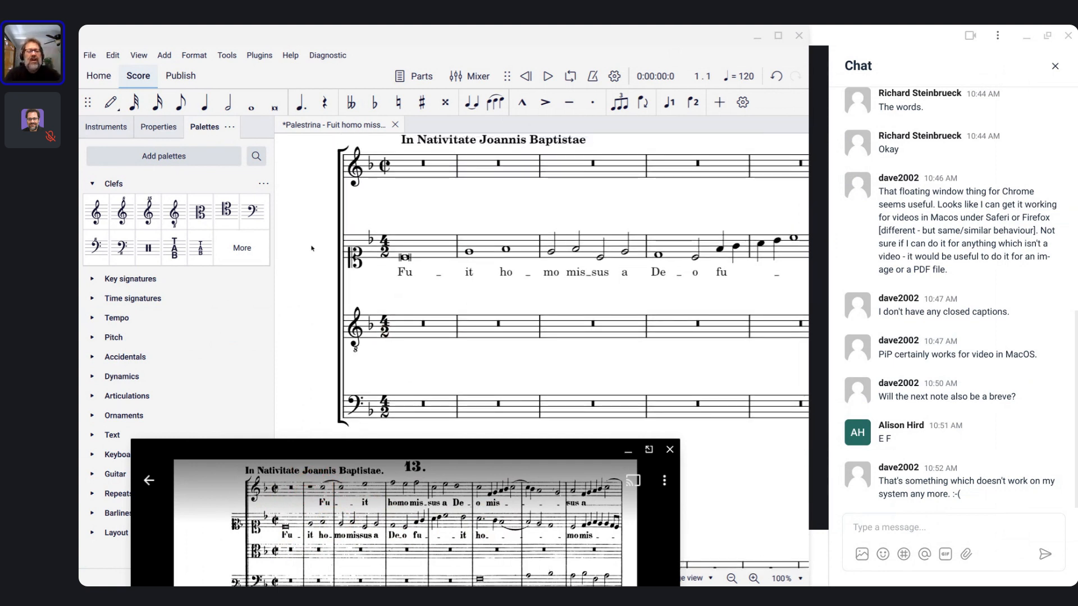
pyautogui.click(192, 57)
pyautogui.press('Escape')
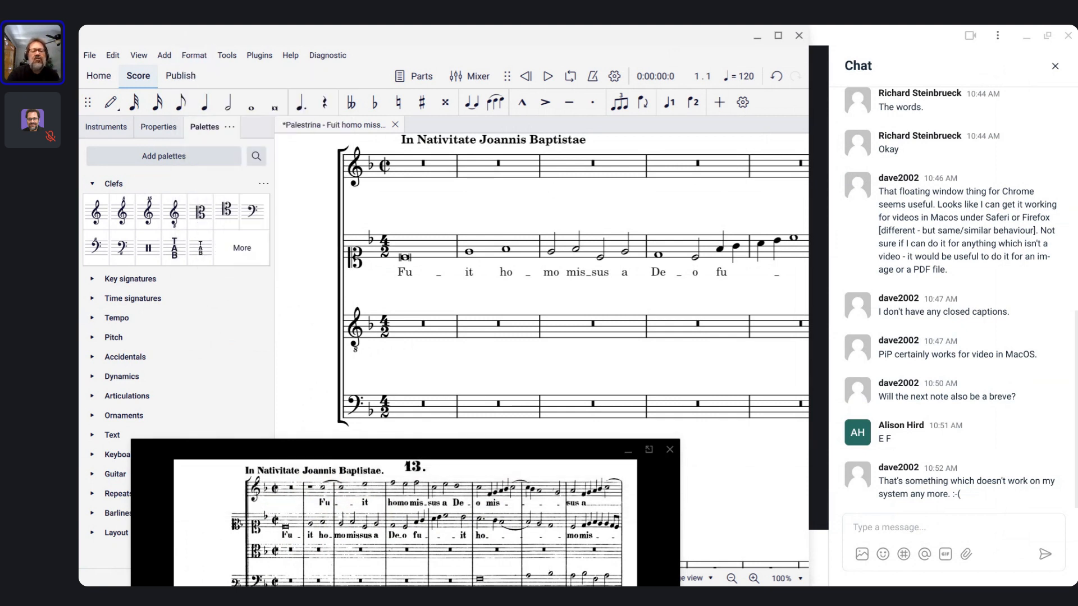
pyautogui.moveTo(192, 85); pyautogui.dragTo(681, 150)
pyautogui.moveTo(285, 484)
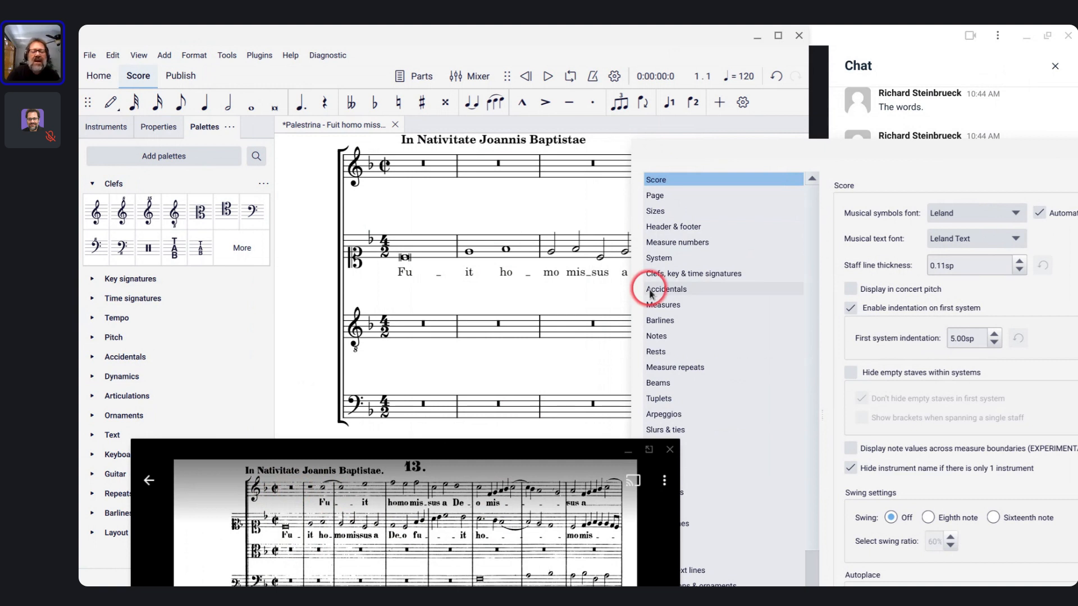
pyautogui.moveTo(728, 138); pyautogui.dragTo(460, 143)
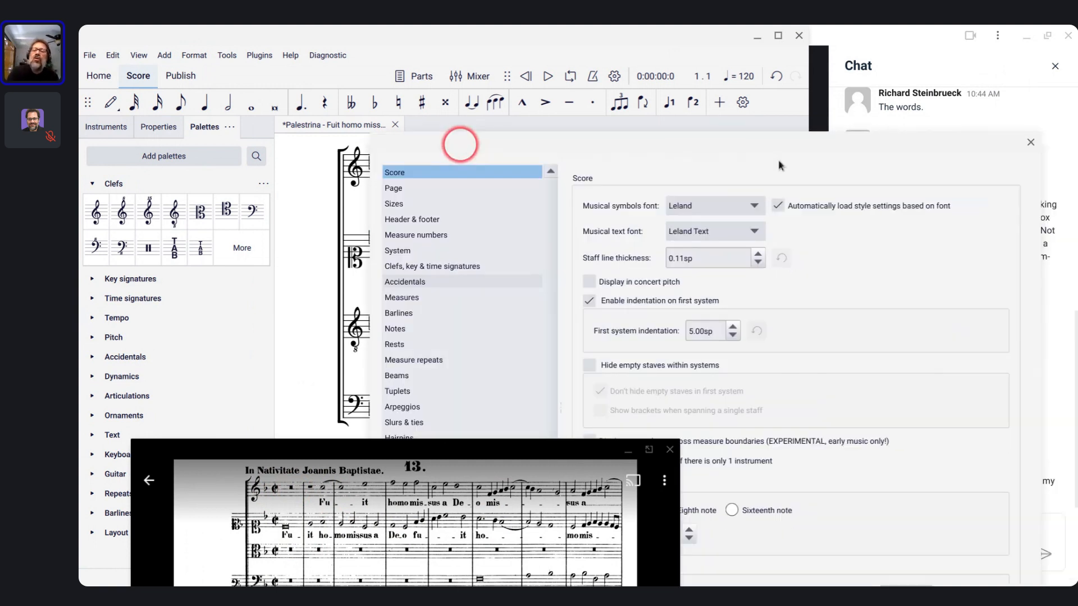
pyautogui.click(1030, 145)
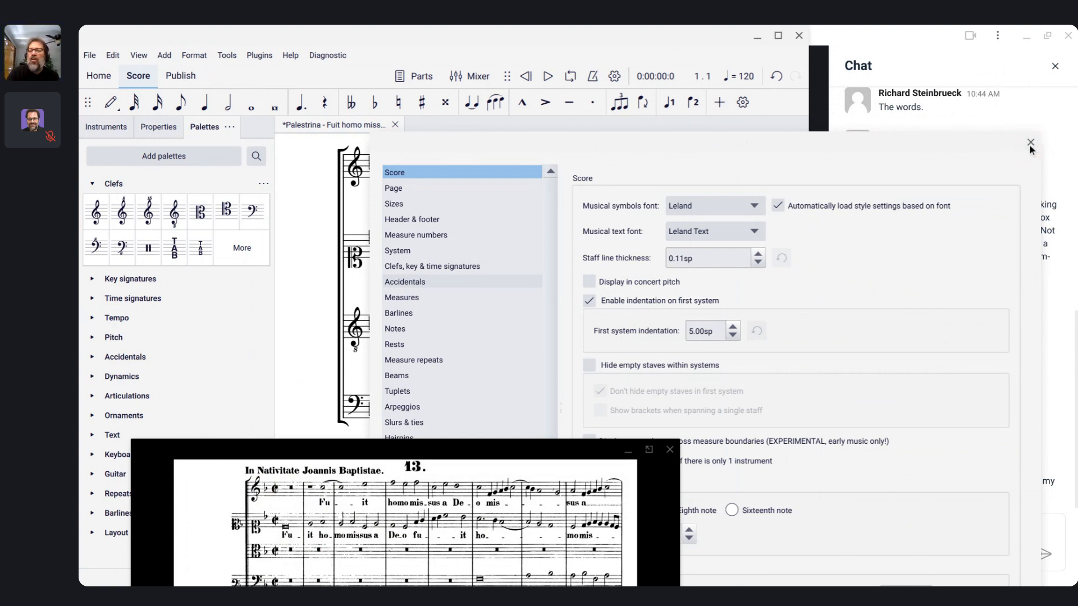
pyautogui.click(980, 154)
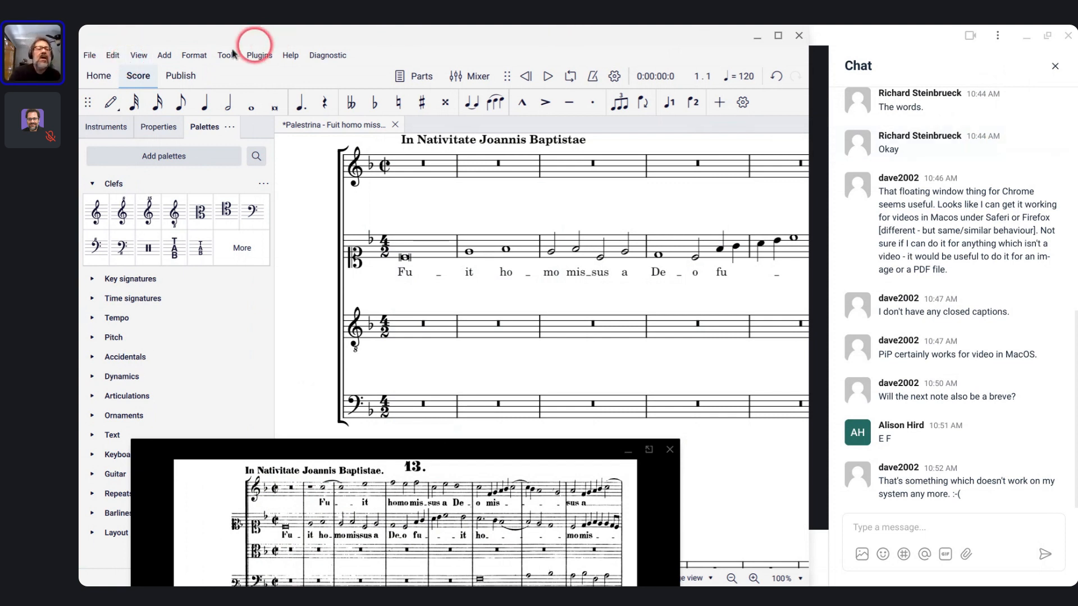
# - Set the score's staff space to 1.50 mm in the page settings
pyautogui.click(194, 58)
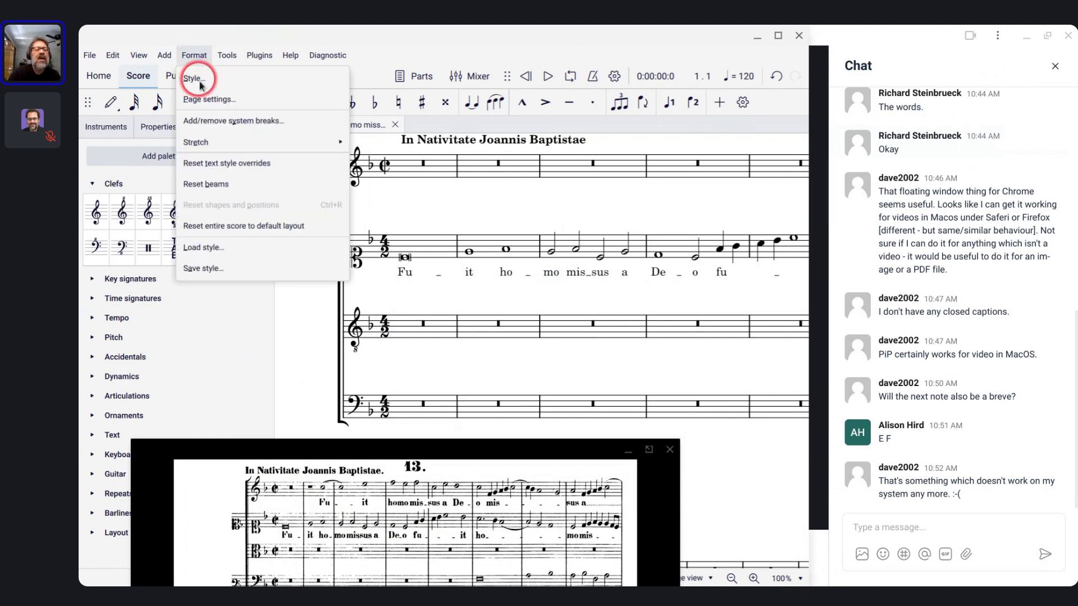
pyautogui.click(201, 99)
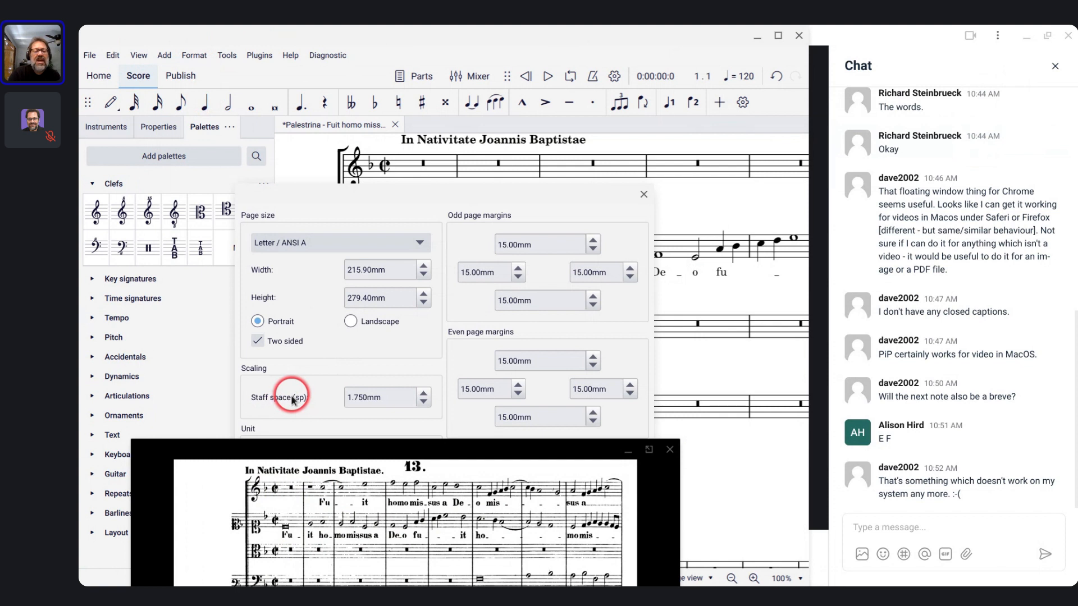
pyautogui.click(368, 397)
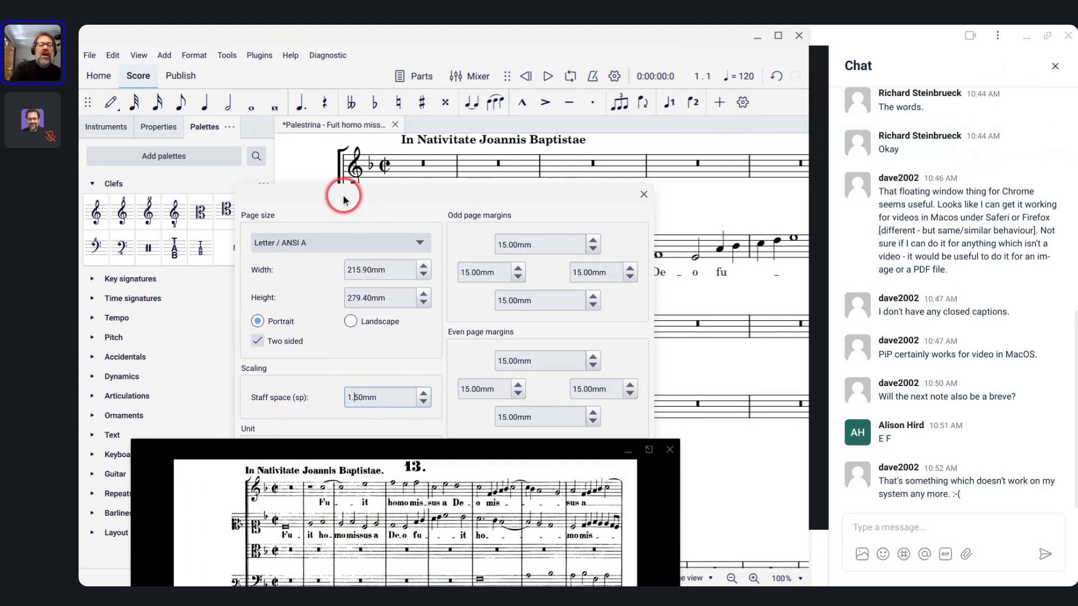
pyautogui.moveTo(344, 192); pyautogui.dragTo(525, 181)
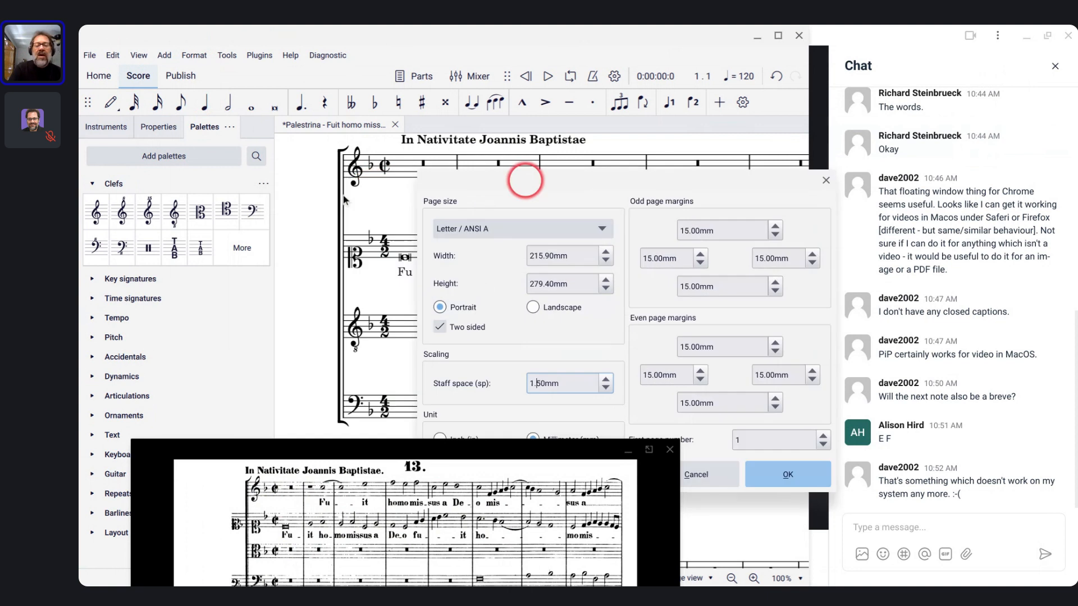
pyautogui.click(765, 478)
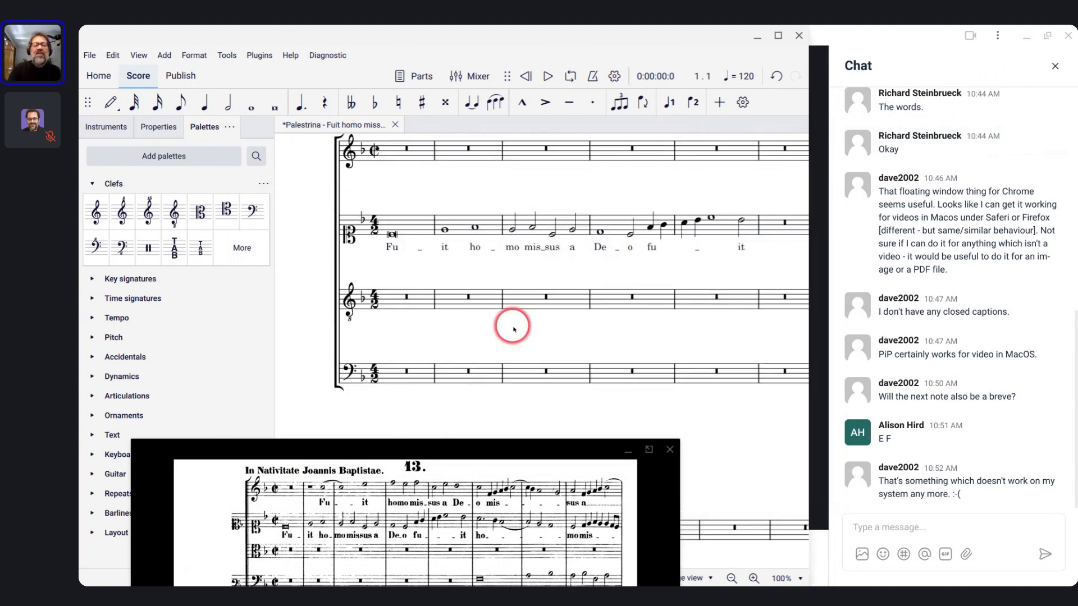
# - Enter a dotted half note A at the start of measure 6 in the second staff, following the reference edition
pyautogui.scroll(3, 513, 329)
pyautogui.hscroll(2, 513, 330)
pyautogui.scroll(-2, 513, 329)
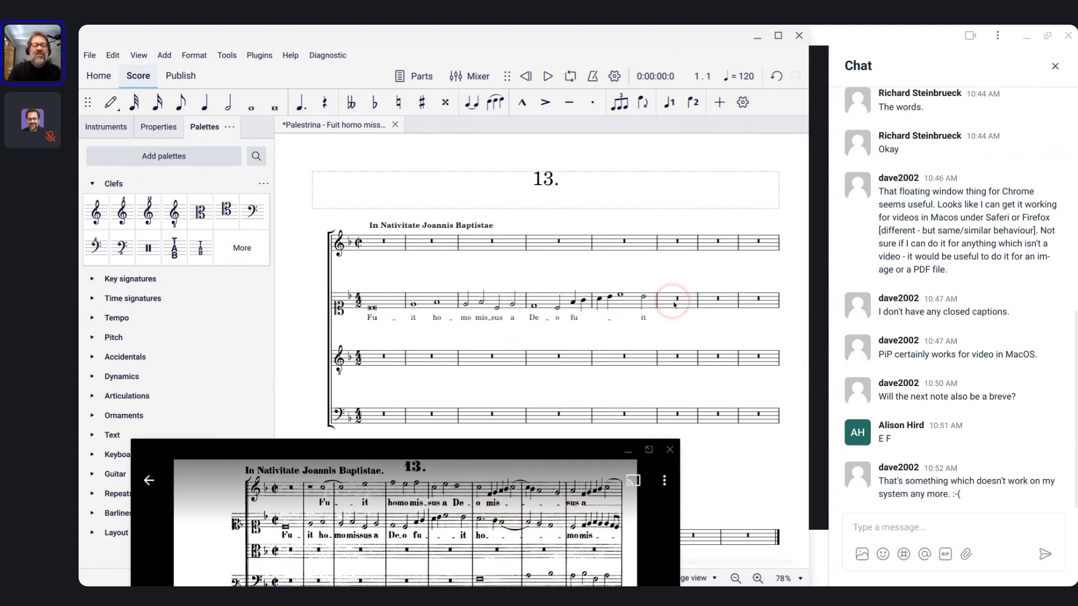
pyautogui.scroll(-3, 674, 305)
pyautogui.scroll(1, 556, 270)
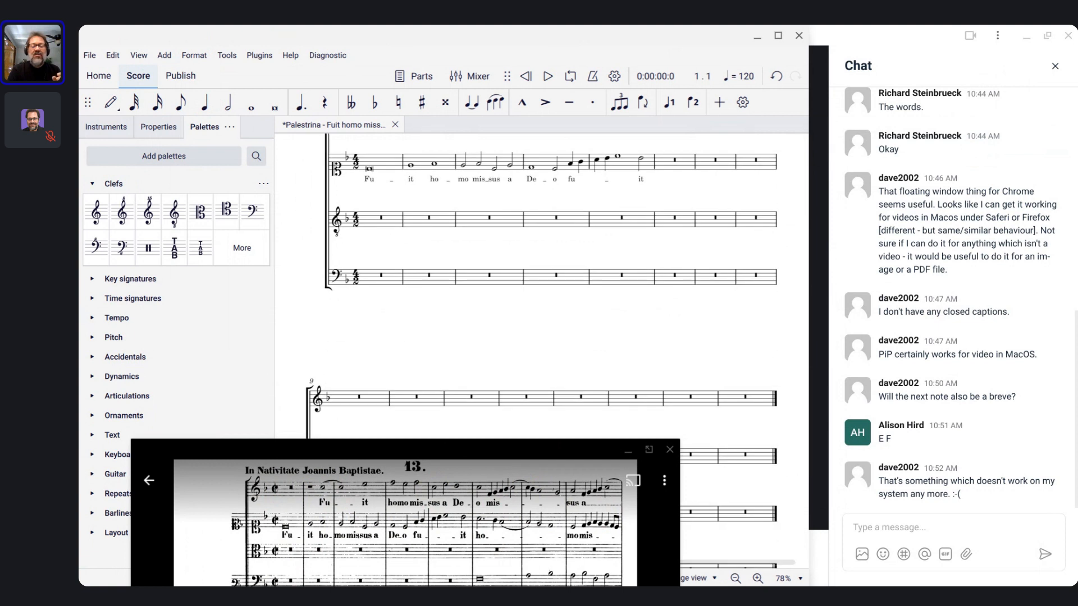
pyautogui.click(541, 522)
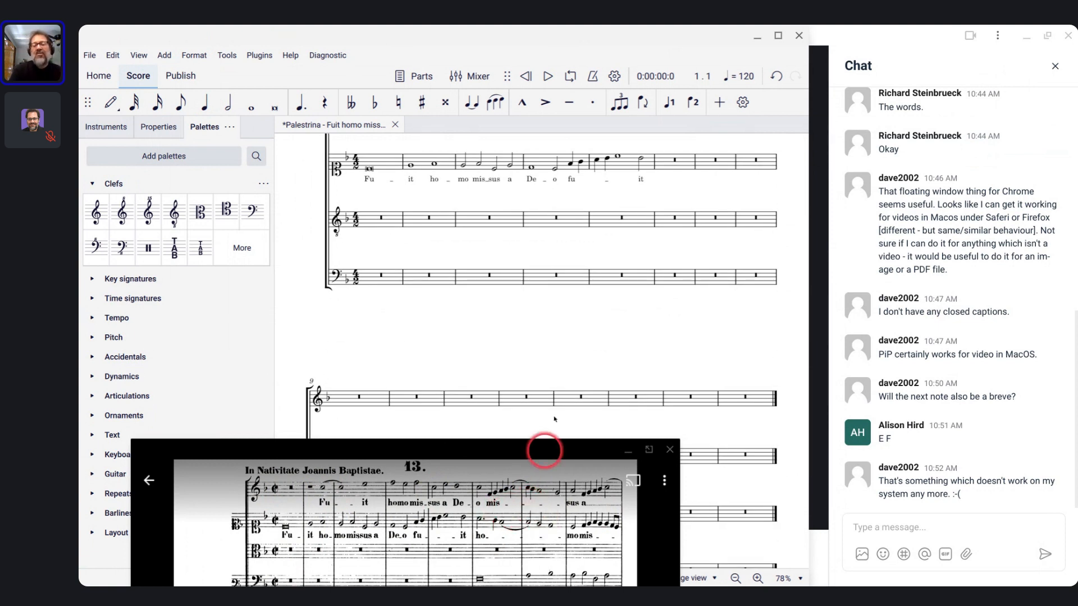
pyautogui.click(667, 165)
pyautogui.scroll(2, 667, 166)
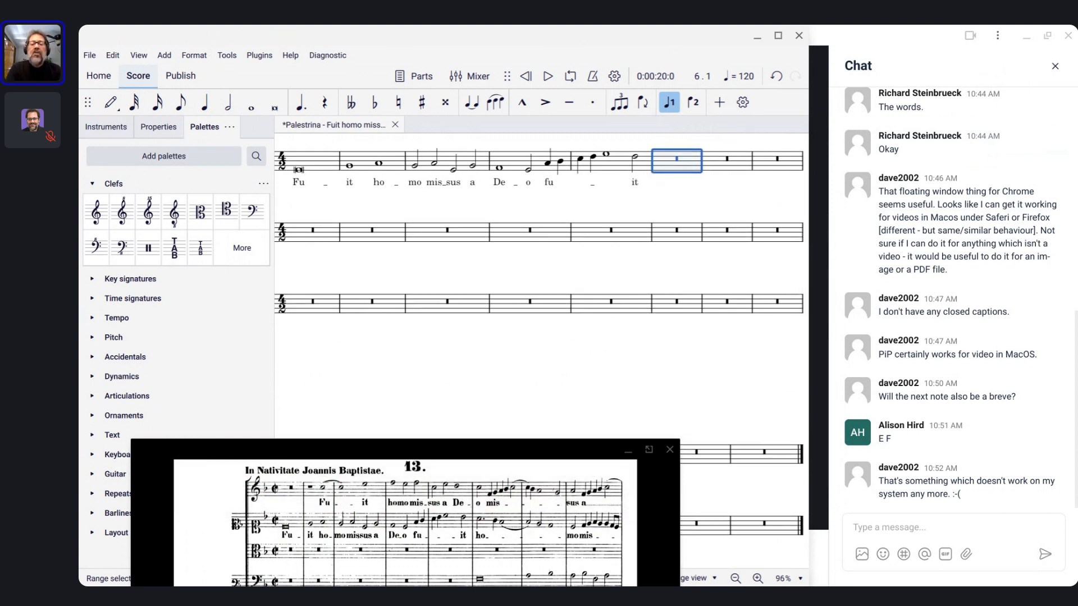
pyautogui.scroll(3, 668, 160)
pyautogui.hscroll(2, 668, 160)
pyautogui.scroll(4, 668, 160)
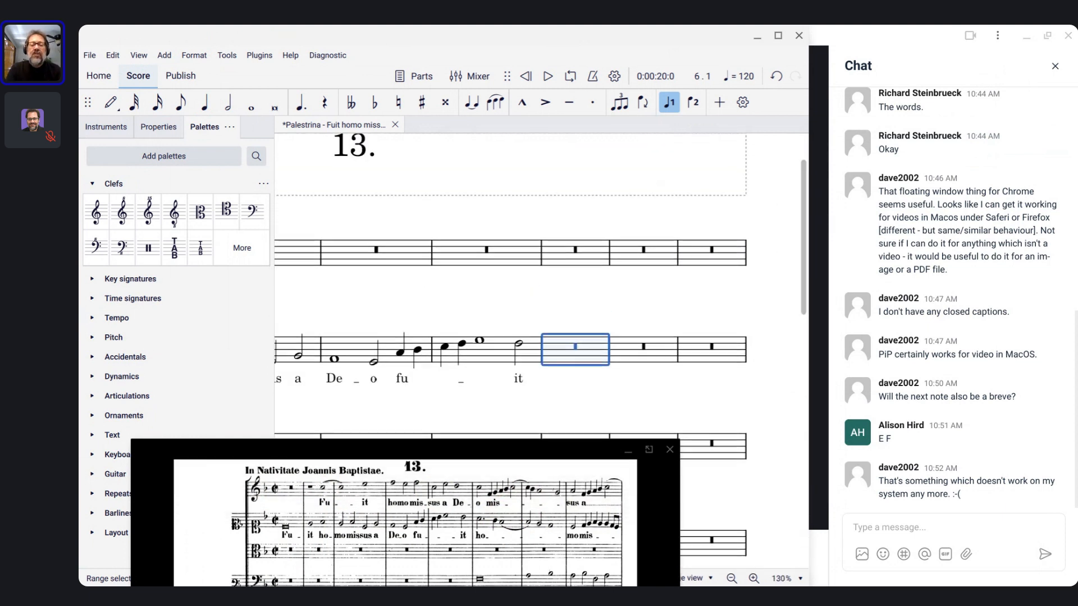
pyautogui.press('n')
pyautogui.scroll(-1, 511, 280)
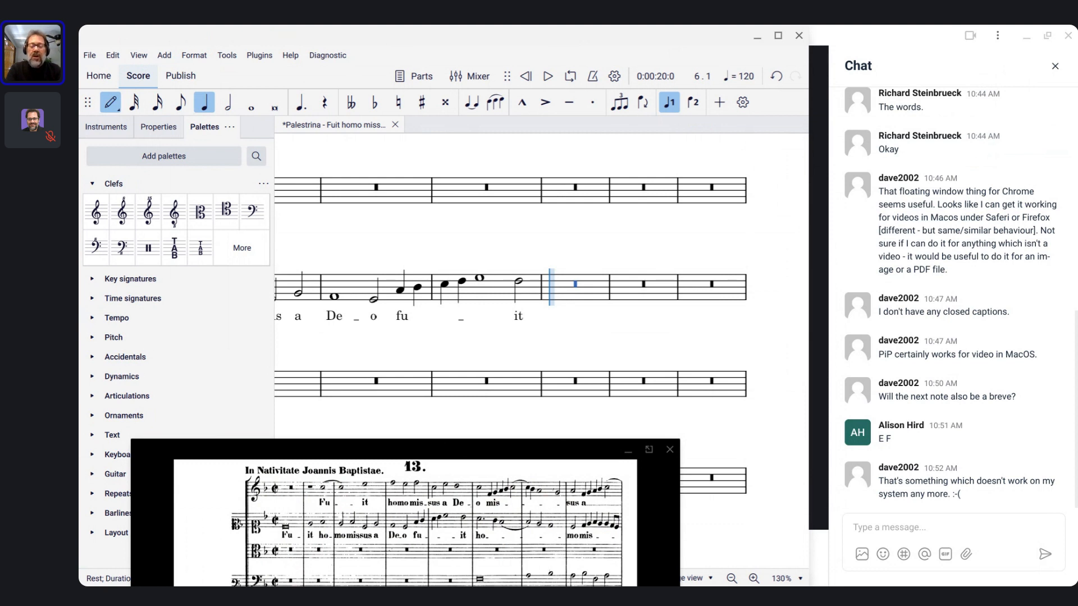
pyautogui.press('6')
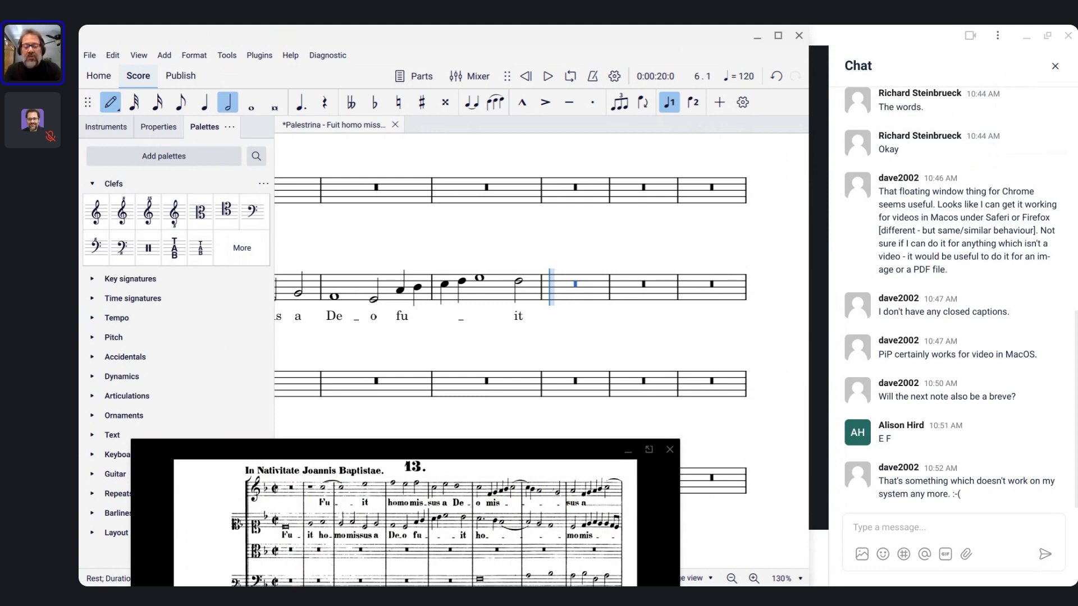
pyautogui.press('.')
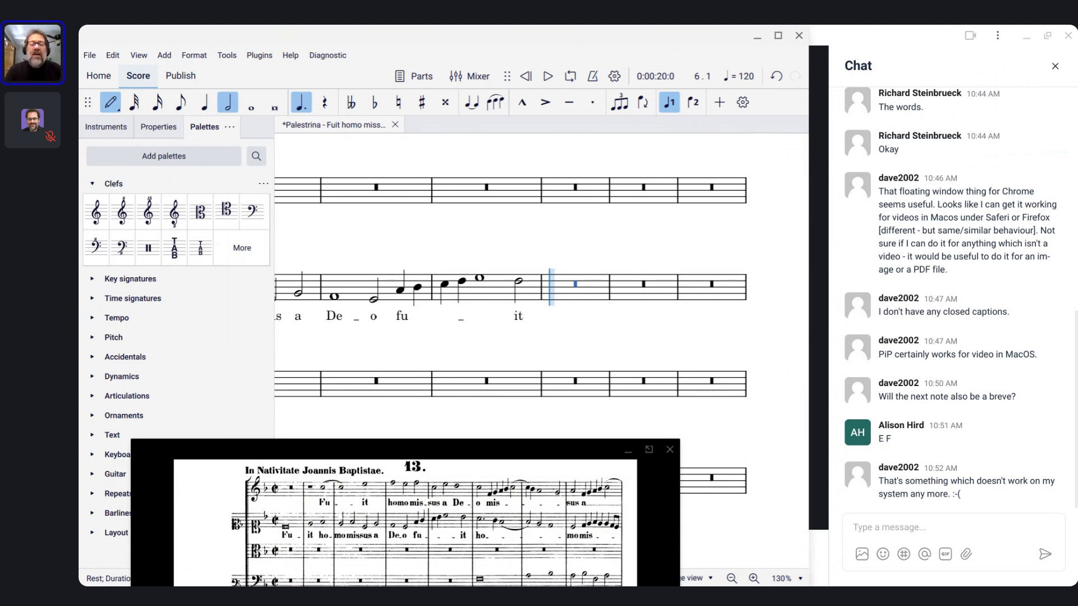
pyautogui.click(563, 286)
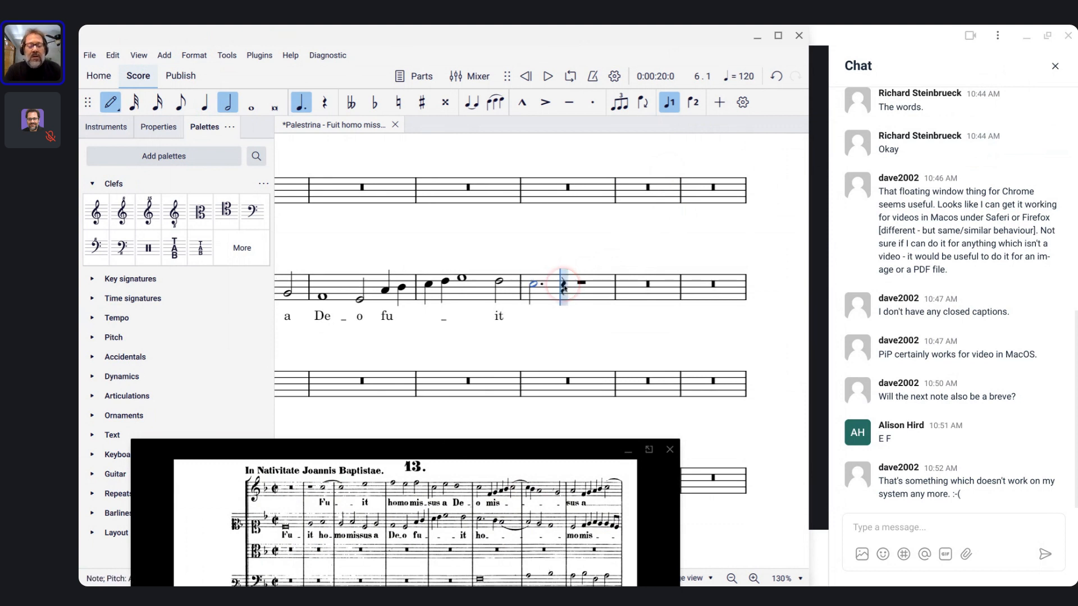
# - Complete measure 6 of the second staff with a quarter note G and a whole note F
pyautogui.press('5')
pyautogui.click(583, 286)
pyautogui.click(566, 289)
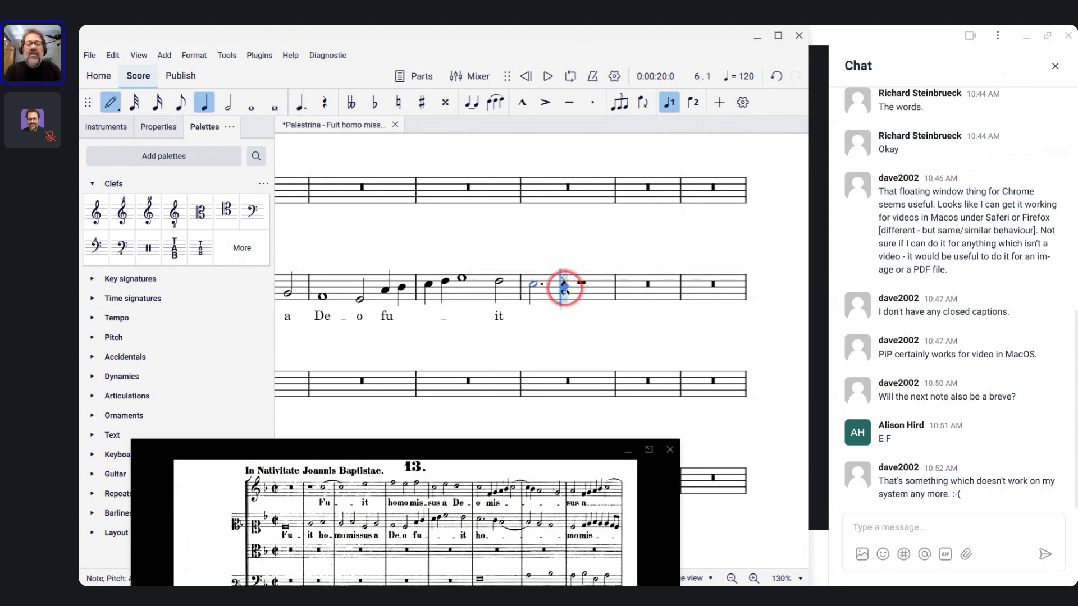
pyautogui.press('7')
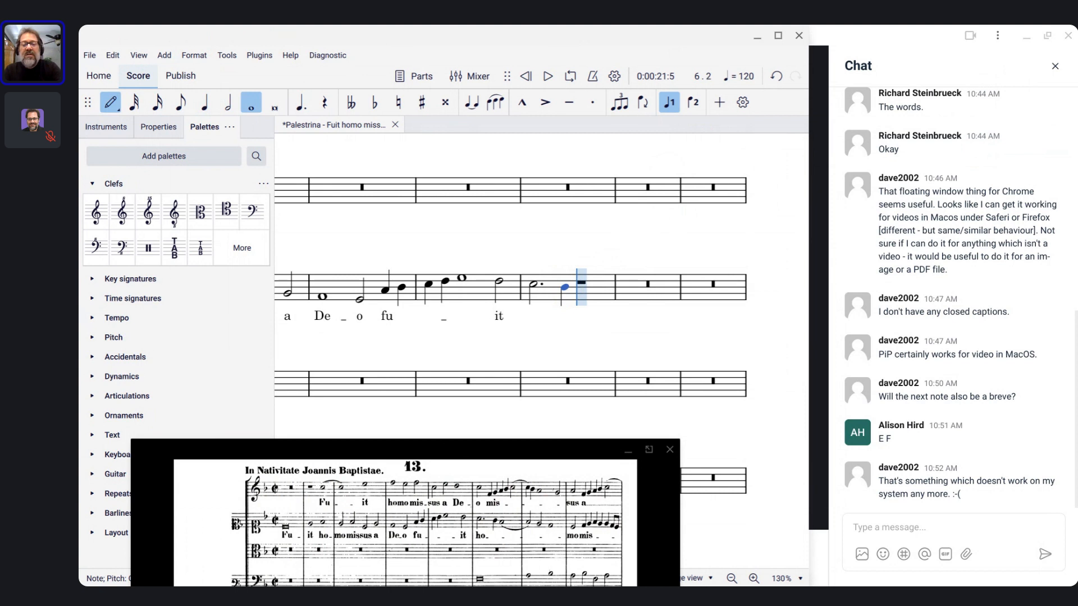
pyautogui.click(581, 291)
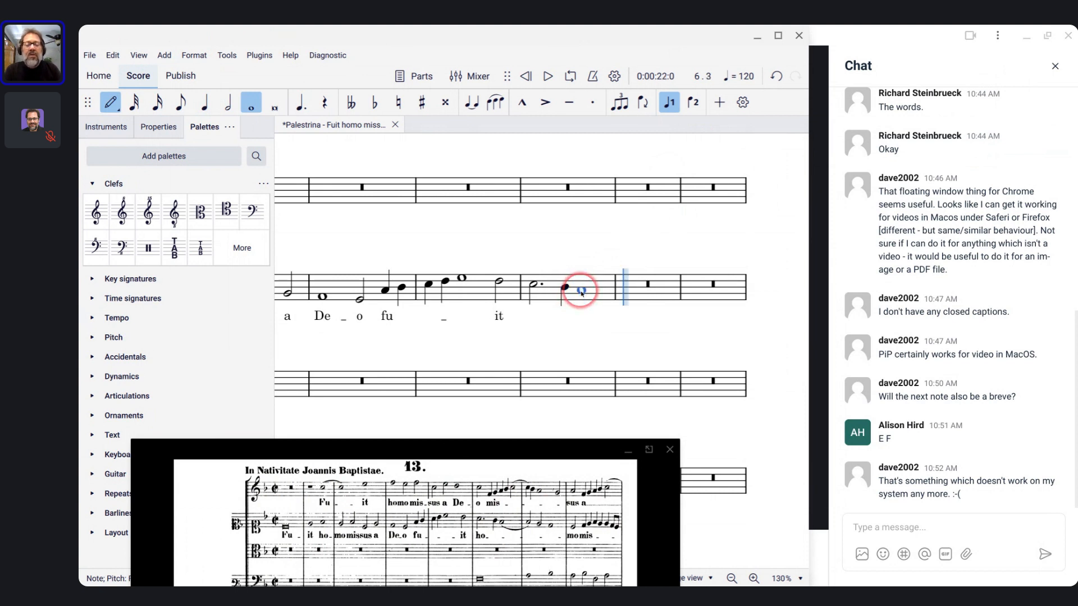
# - Tie the F to a half note in measure 7, add a half note E and a whole note D, and end note input
pyautogui.press('6')
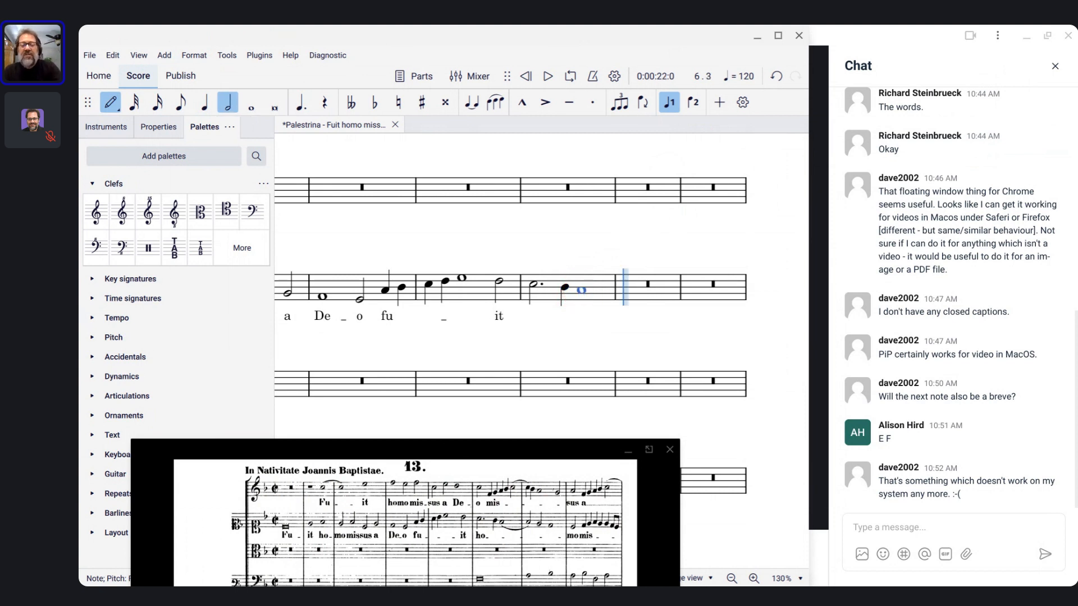
pyautogui.press('t')
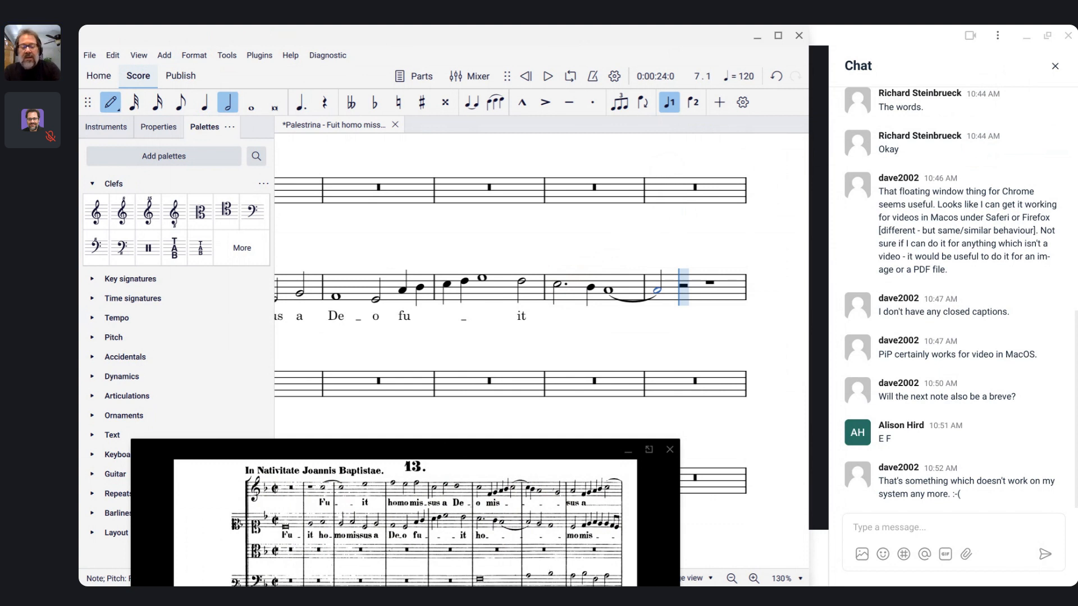
pyautogui.click(679, 294)
pyautogui.press('6')
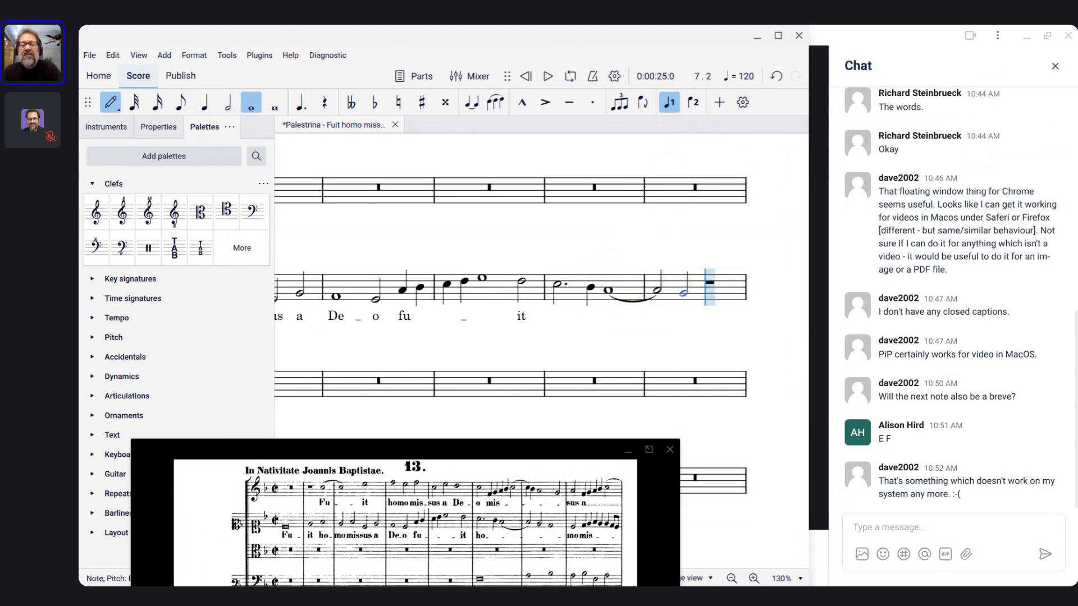
pyautogui.click(705, 300)
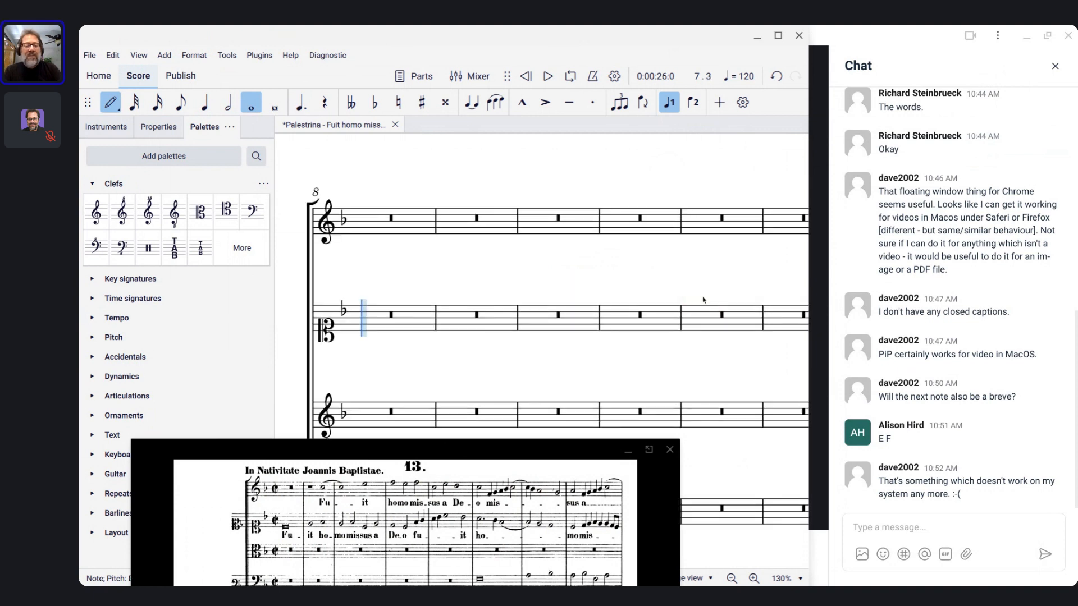
pyautogui.scroll(-5, 703, 299)
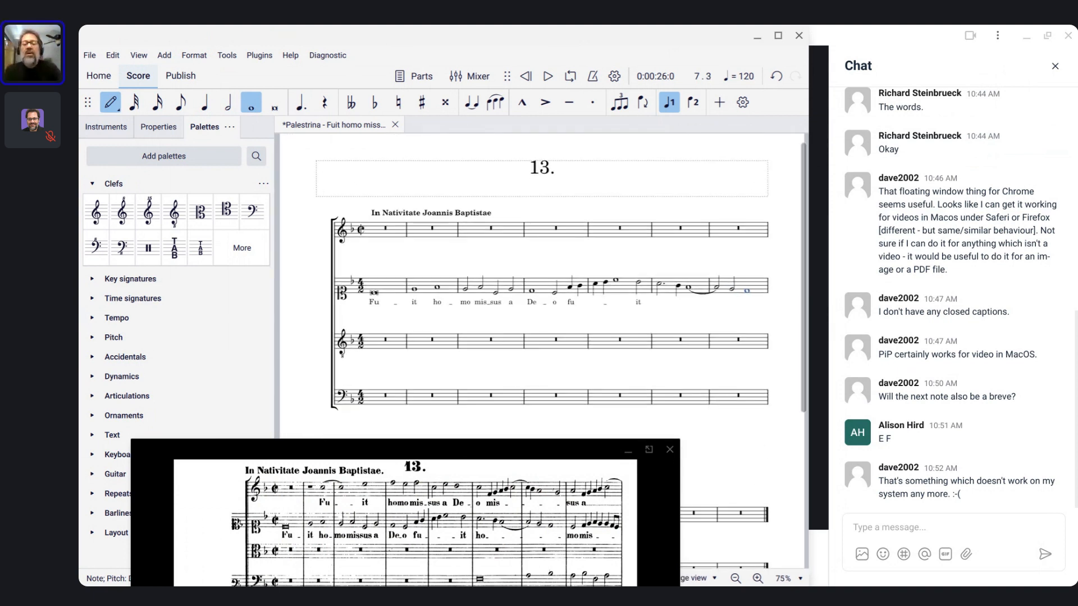
pyautogui.scroll(2, 696, 291)
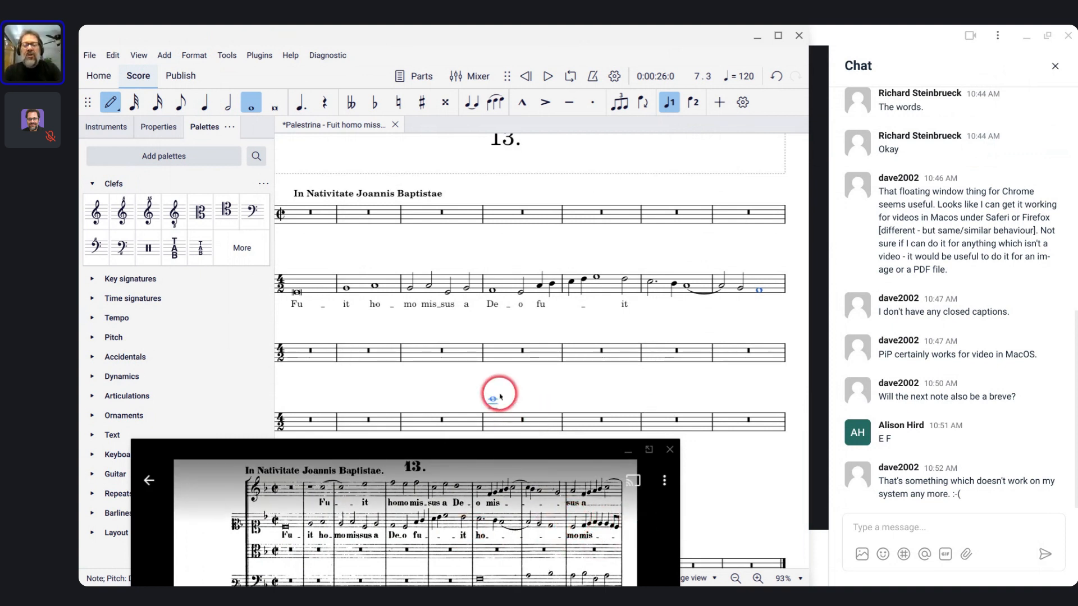
pyautogui.press('Escape')
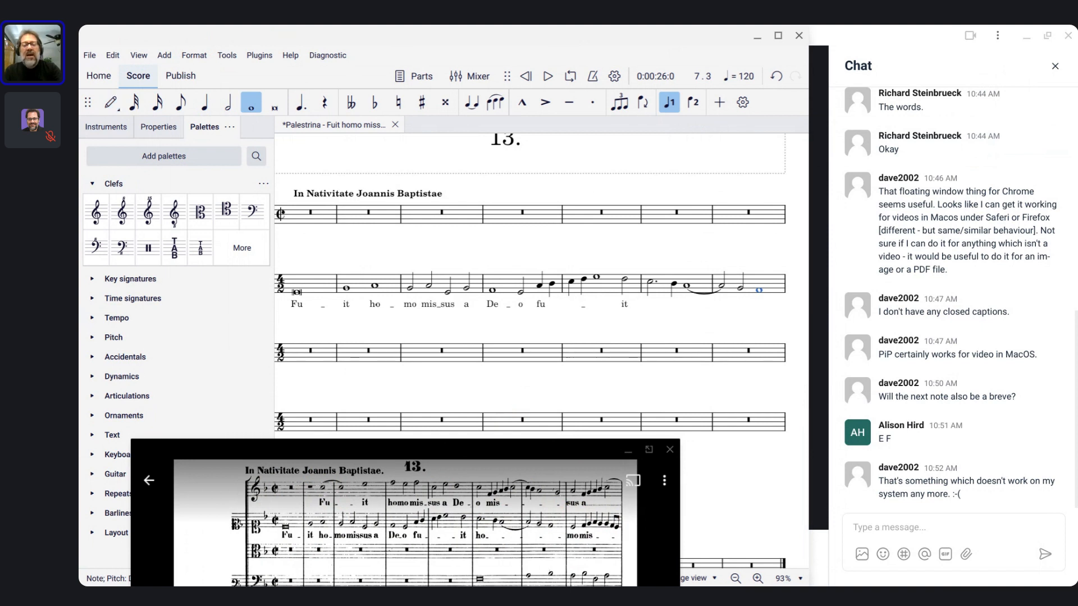
pyautogui.keyDown('ctrl'); pyautogui.scroll(-2, 502, 350); pyautogui.keyUp('ctrl')
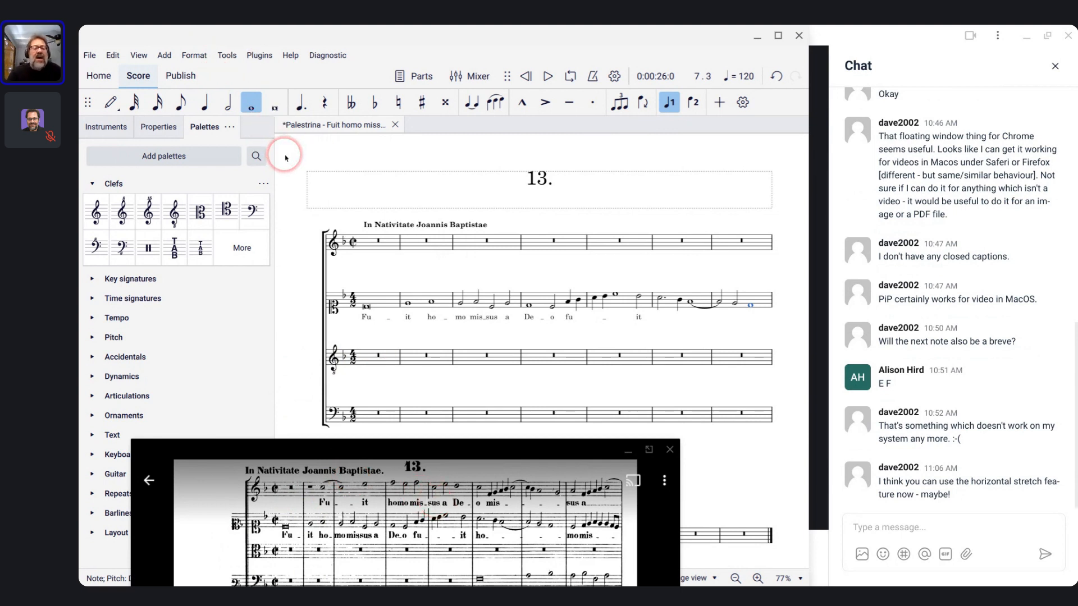
# - Set the minimum measure width to 5.00 sp in the score's measure style settings
pyautogui.click(194, 56)
pyautogui.click(191, 78)
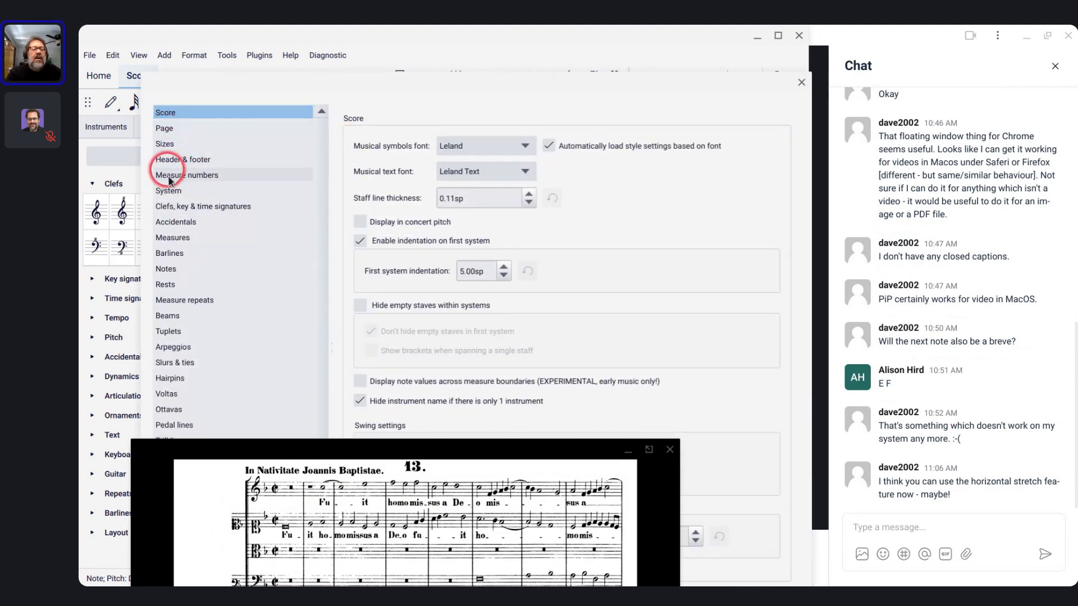
pyautogui.click(174, 239)
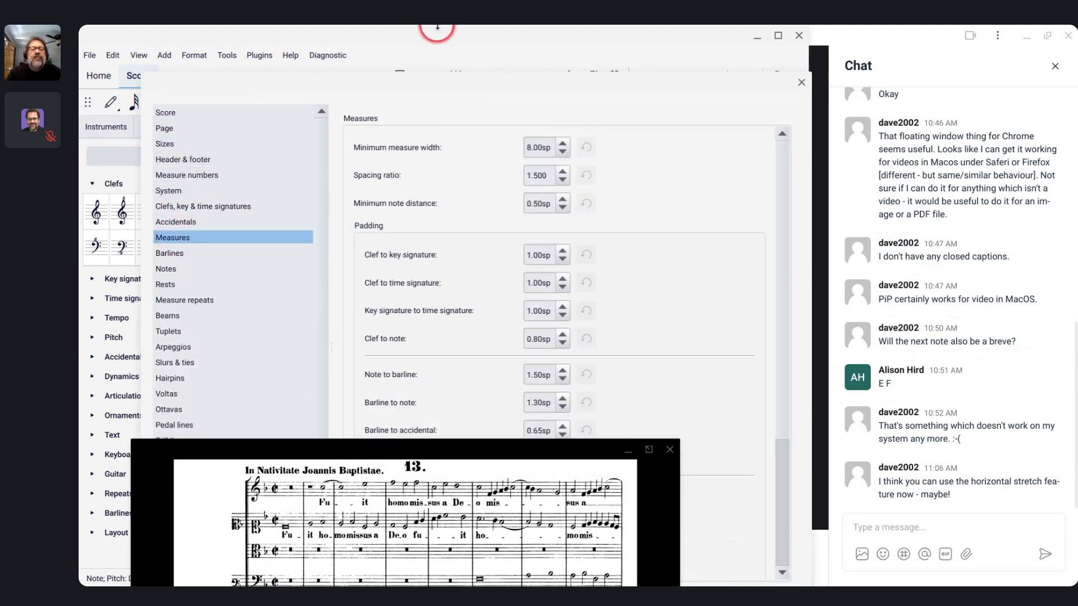
pyautogui.moveTo(404, 79); pyautogui.dragTo(874, 124)
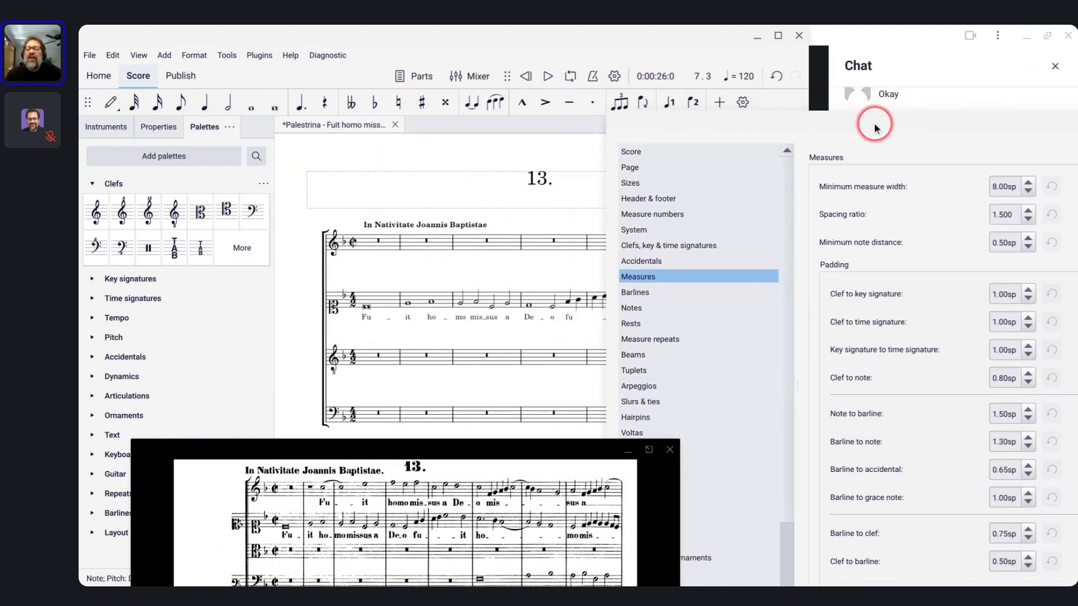
pyautogui.click(991, 186)
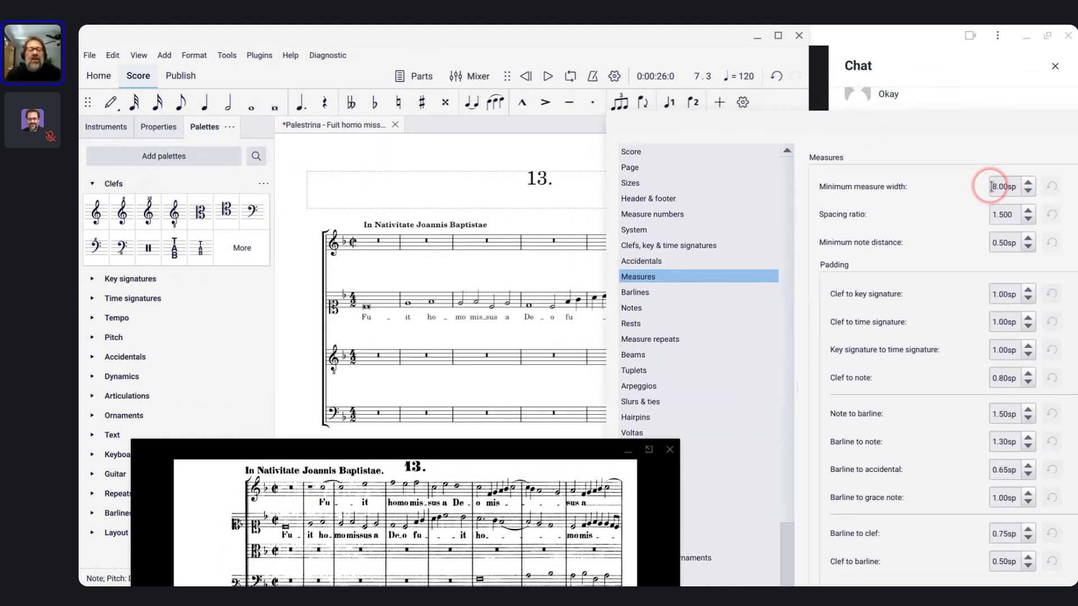
pyautogui.click(570, 341)
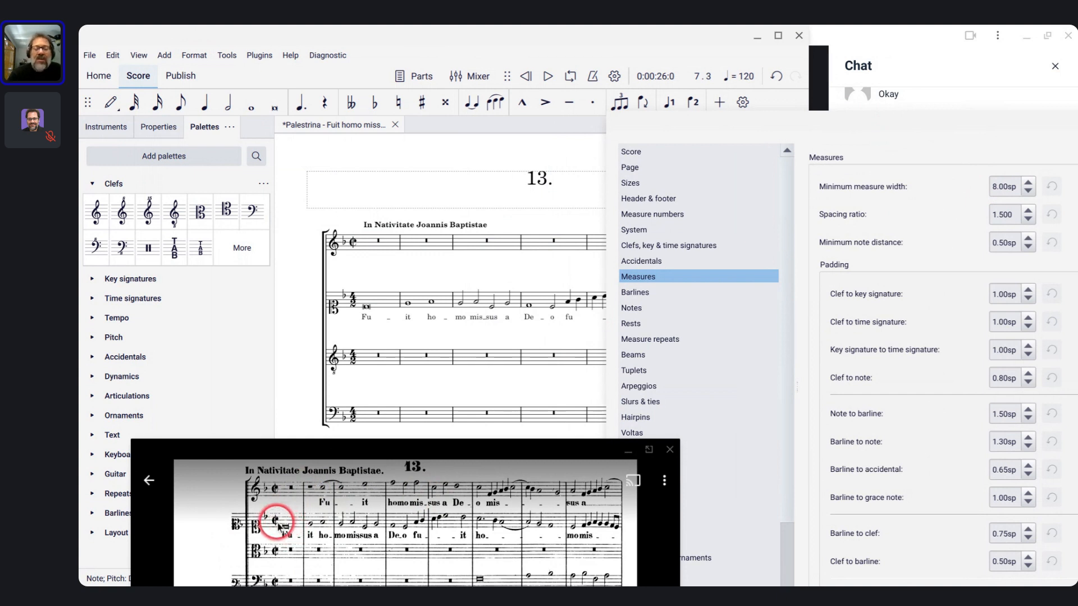
pyautogui.doubleClick(1027, 192)
pyautogui.click(1029, 192)
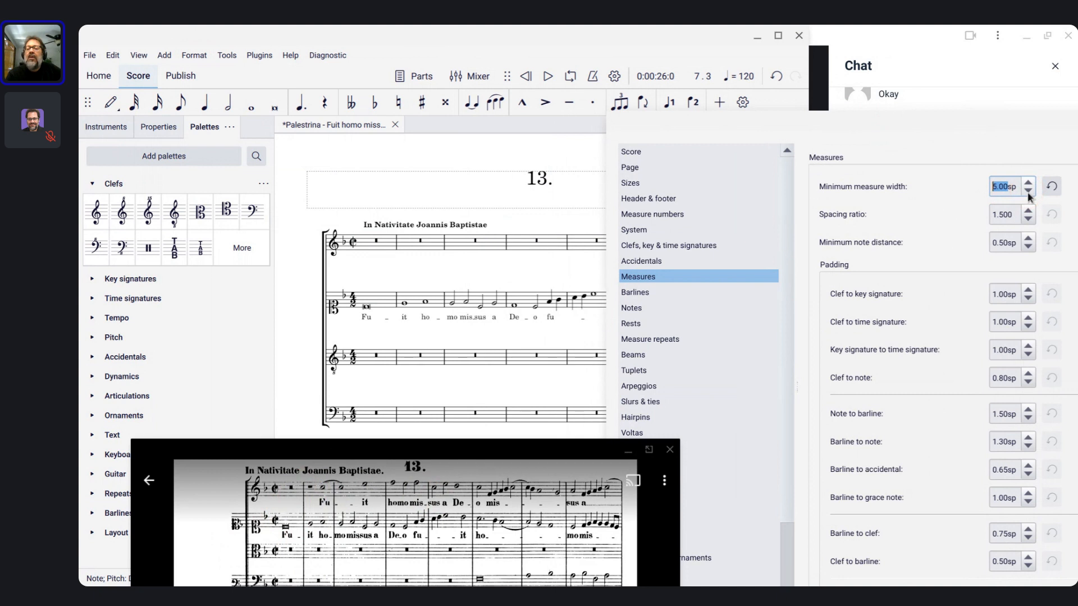
pyautogui.click(1029, 192)
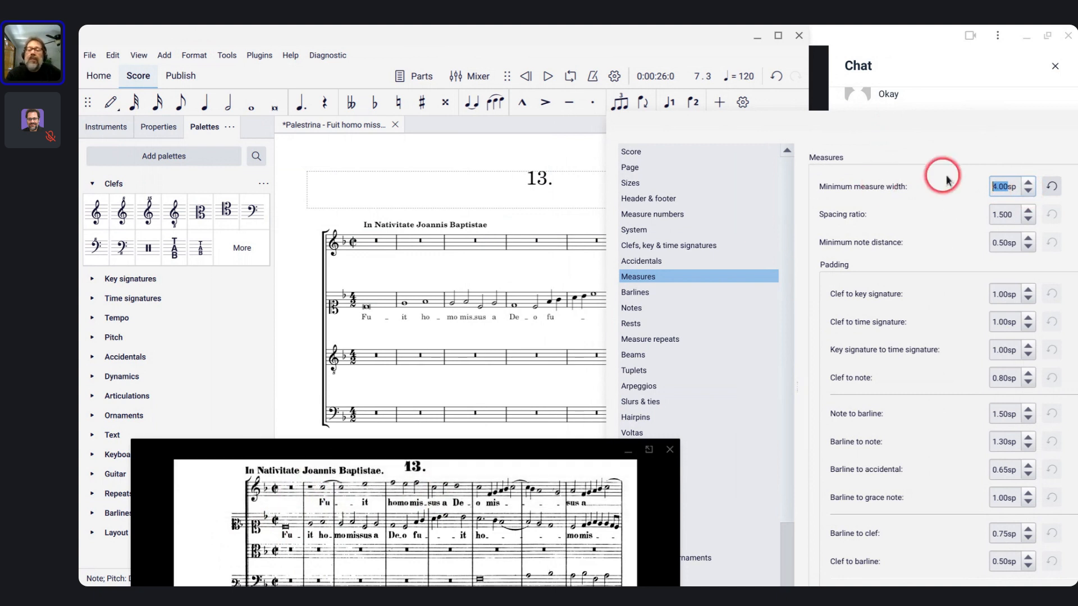
pyautogui.click(1028, 182)
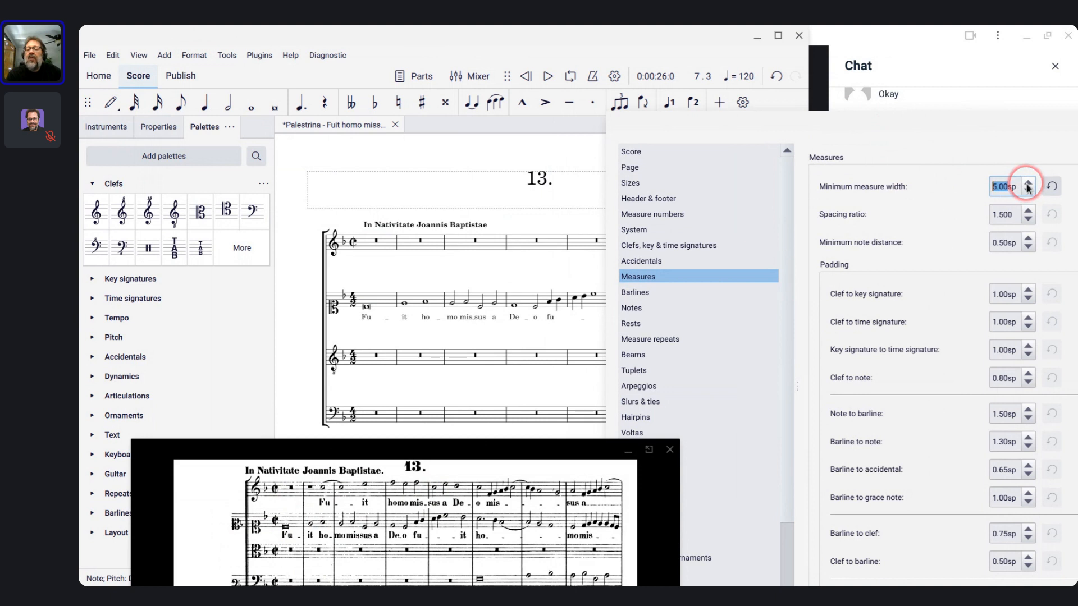
pyautogui.moveTo(936, 114); pyautogui.dragTo(910, 100)
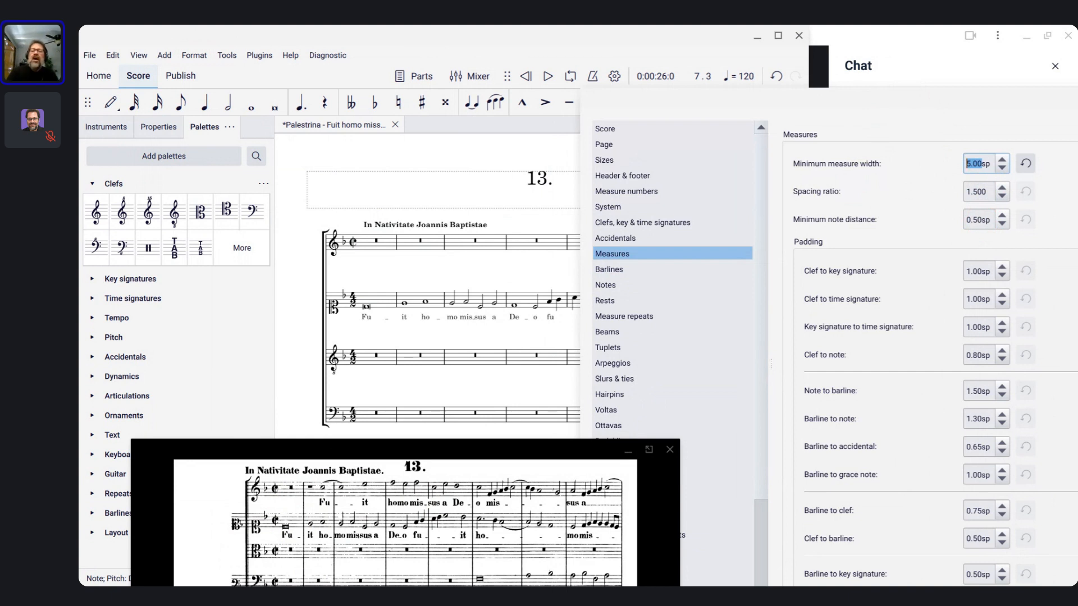
# - Enlarge the second staff's passage in the reference edition and reduce the minimum note distance to 0.10 sp
pyautogui.click(836, 220)
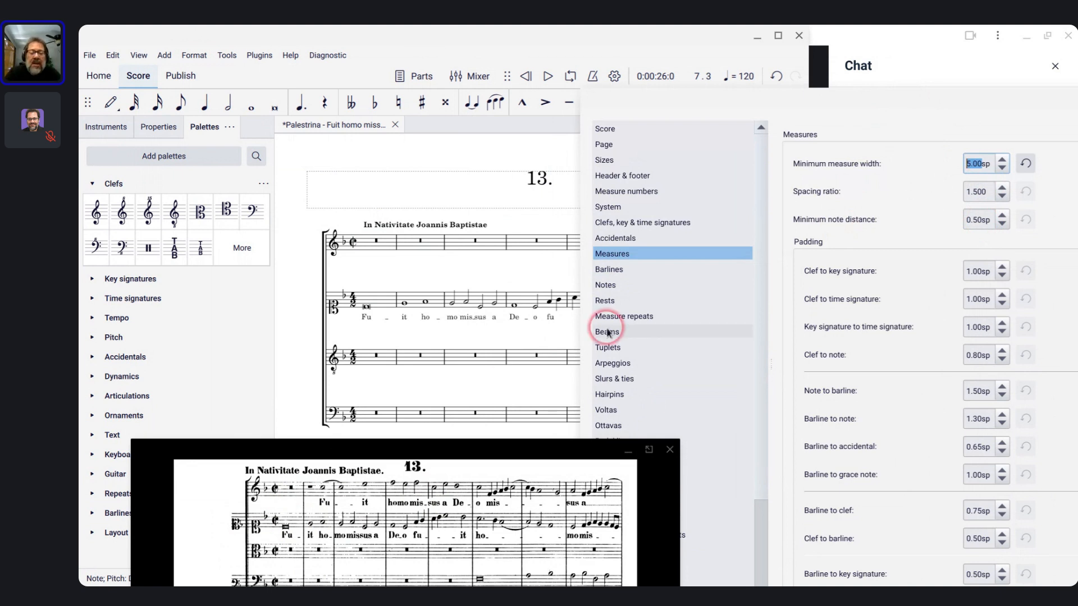
pyautogui.click(487, 510)
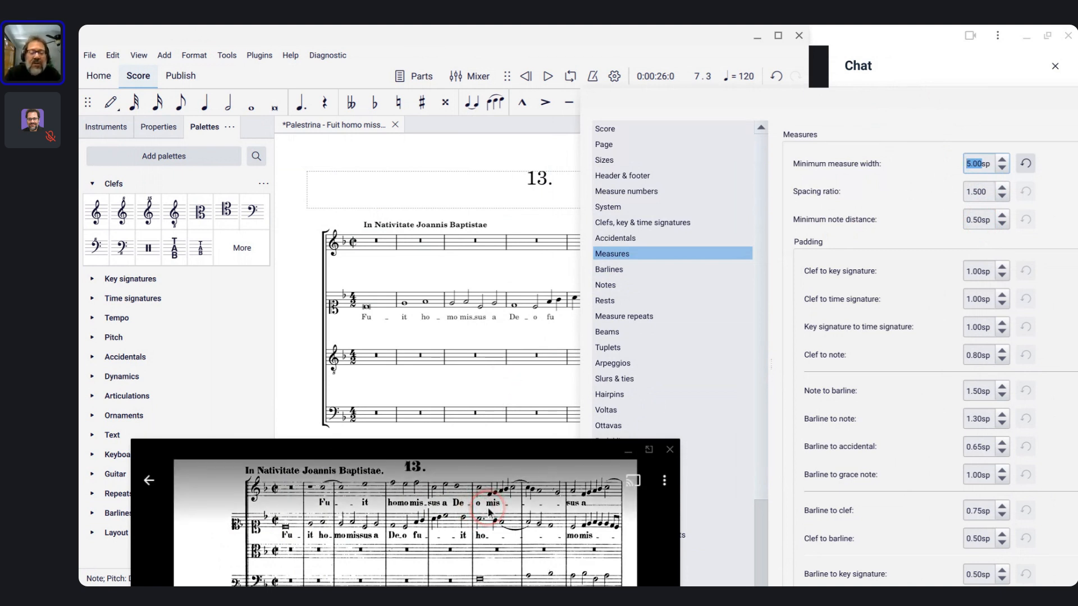
pyautogui.scroll(4, 488, 512)
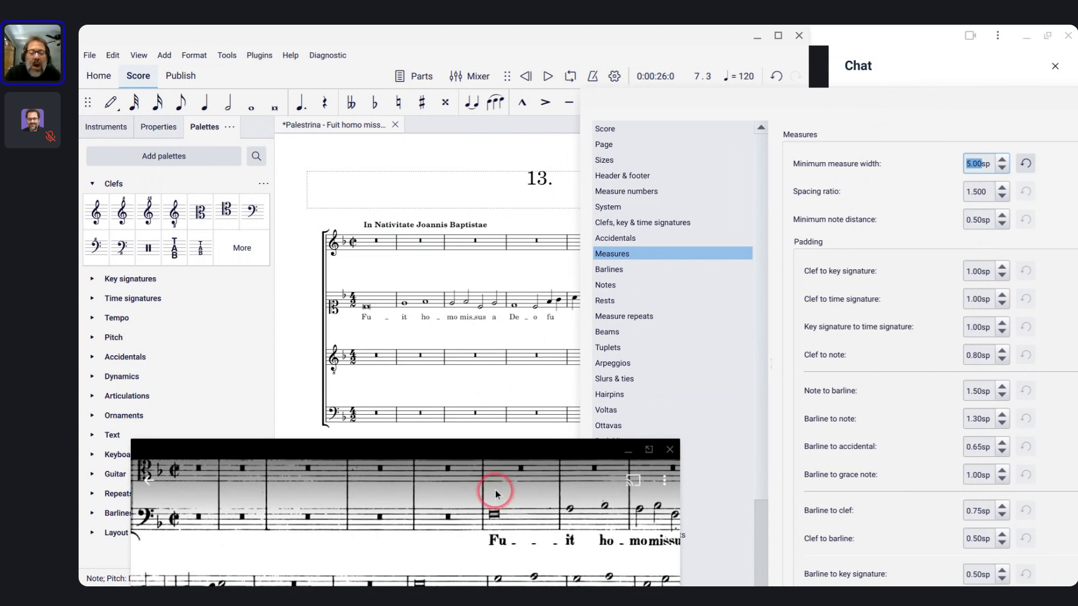
pyautogui.moveTo(495, 490); pyautogui.dragTo(421, 577)
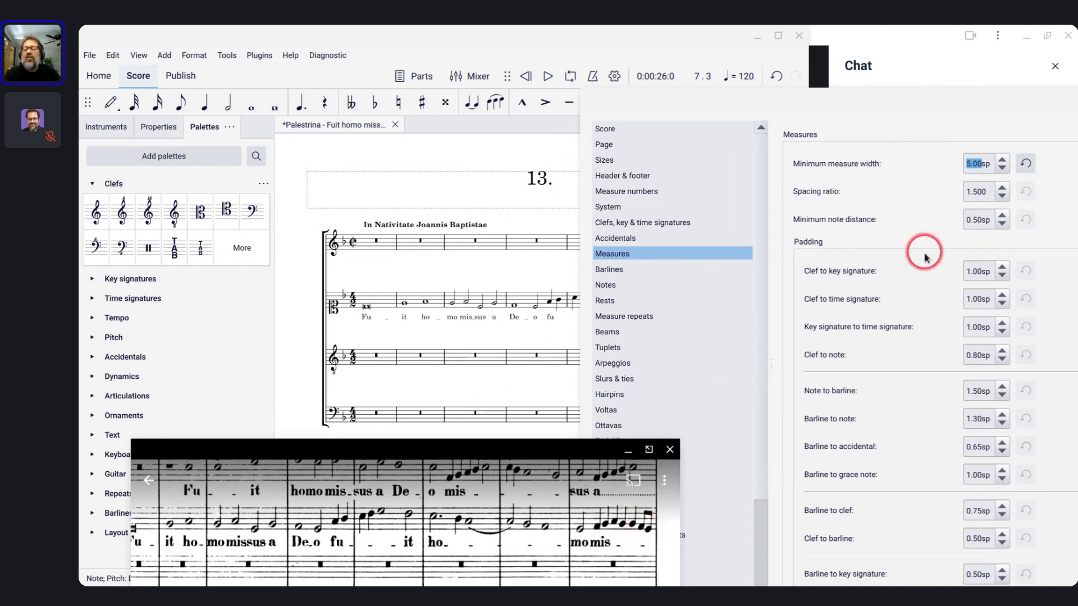
pyautogui.click(1002, 224)
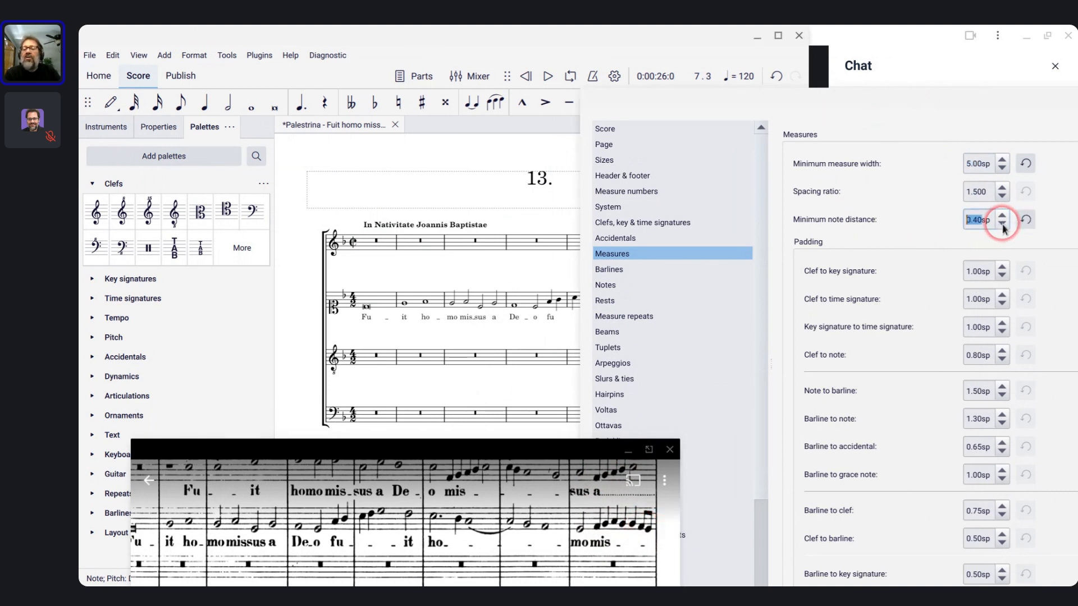
pyautogui.click(1003, 225)
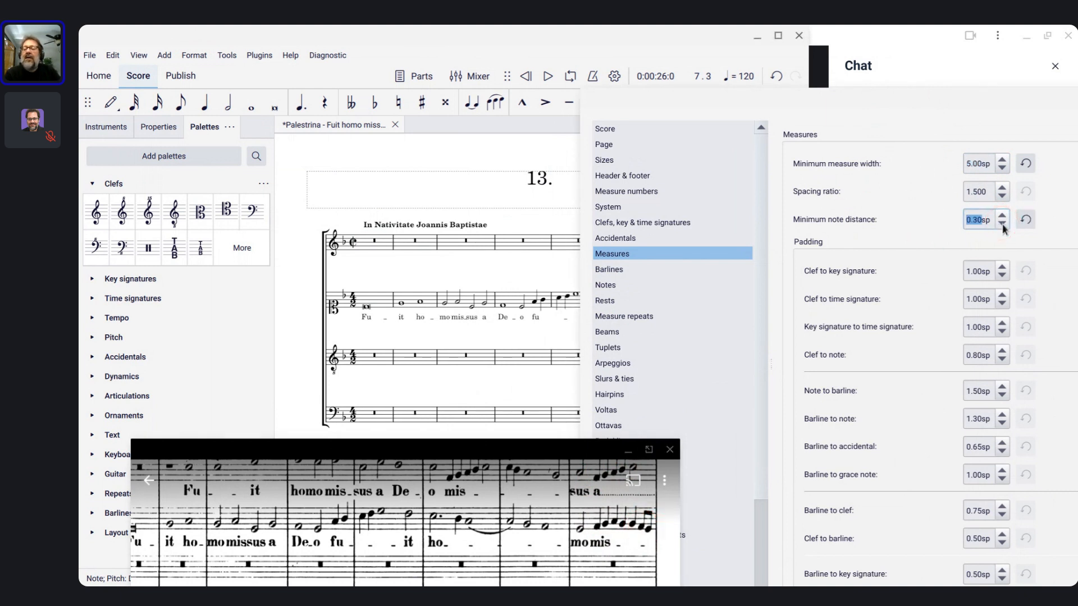
pyautogui.click(1002, 224)
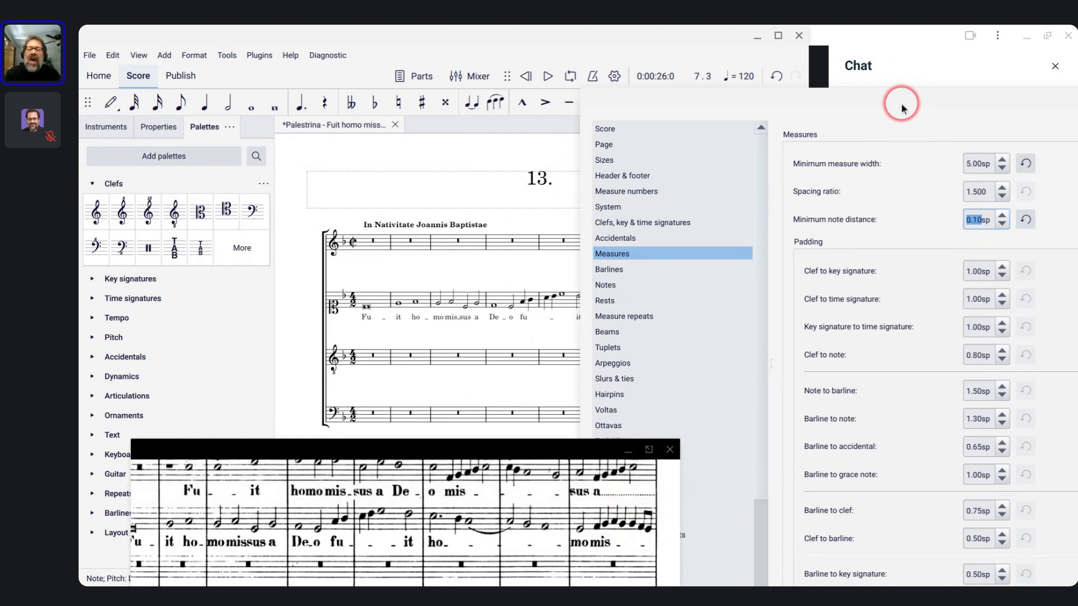
# - Uncover the score to check the tightened spacing, accept the style changes and save the score
pyautogui.moveTo(901, 103); pyautogui.dragTo(790, 111)
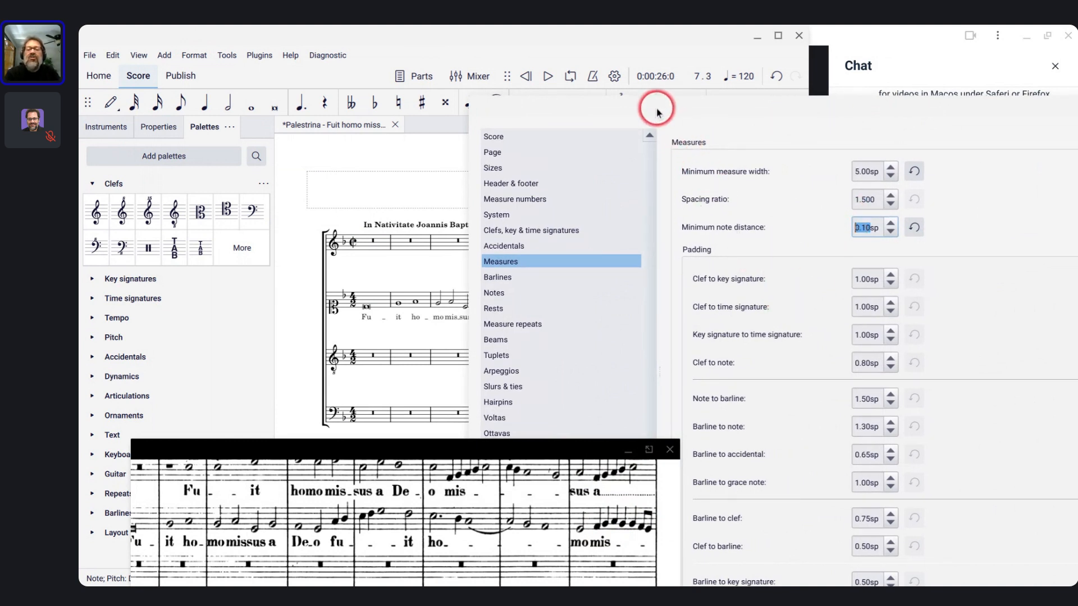
pyautogui.moveTo(658, 111); pyautogui.dragTo(587, 371)
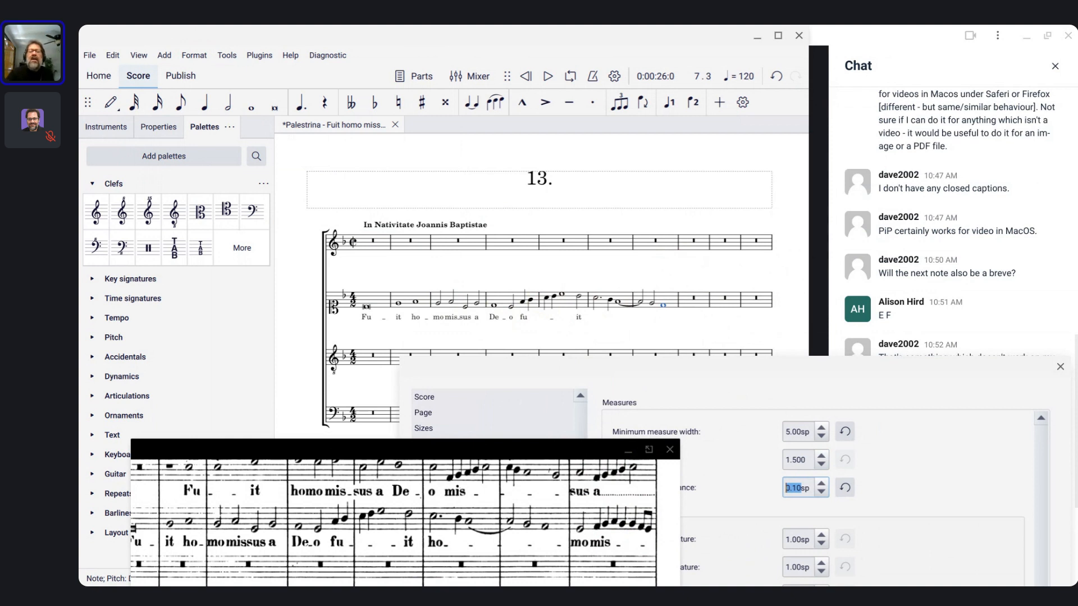
pyautogui.moveTo(699, 370); pyautogui.dragTo(479, 447)
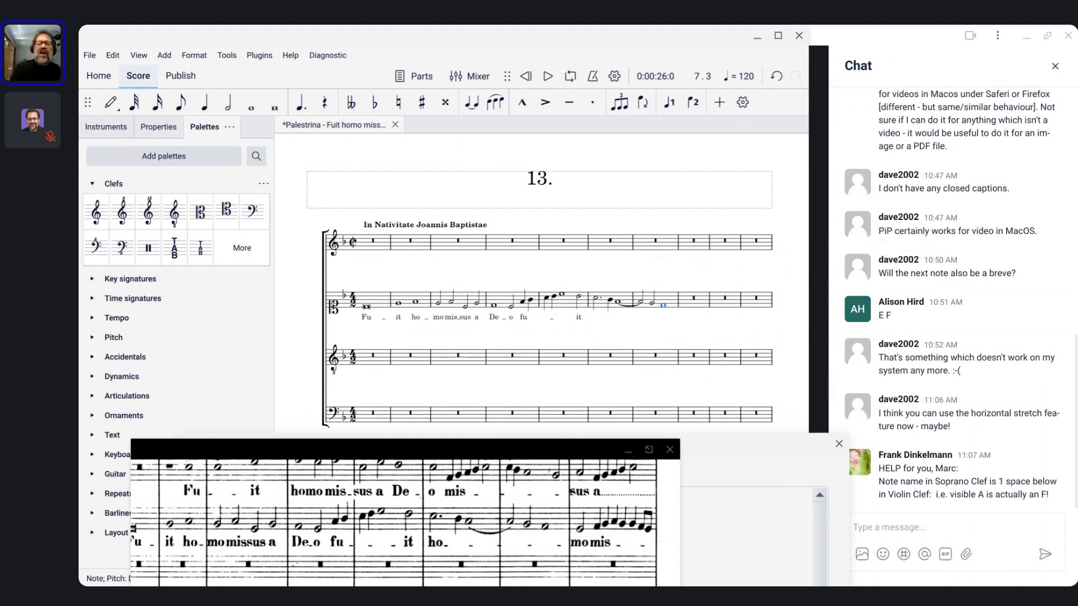
pyautogui.click(747, 448)
pyautogui.moveTo(747, 447); pyautogui.dragTo(838, 187)
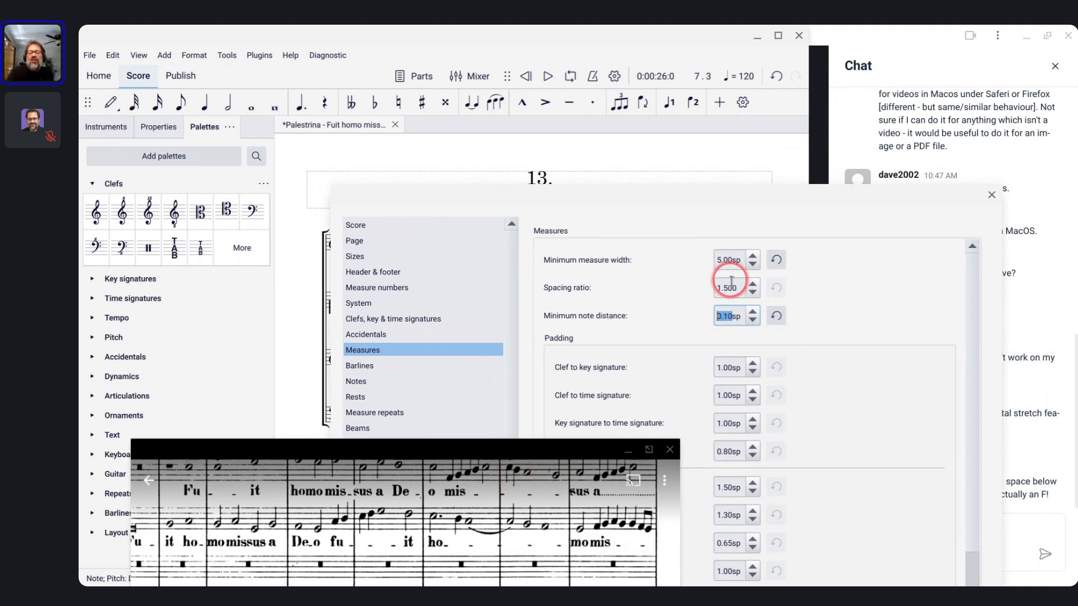
pyautogui.moveTo(623, 197); pyautogui.dragTo(776, 339)
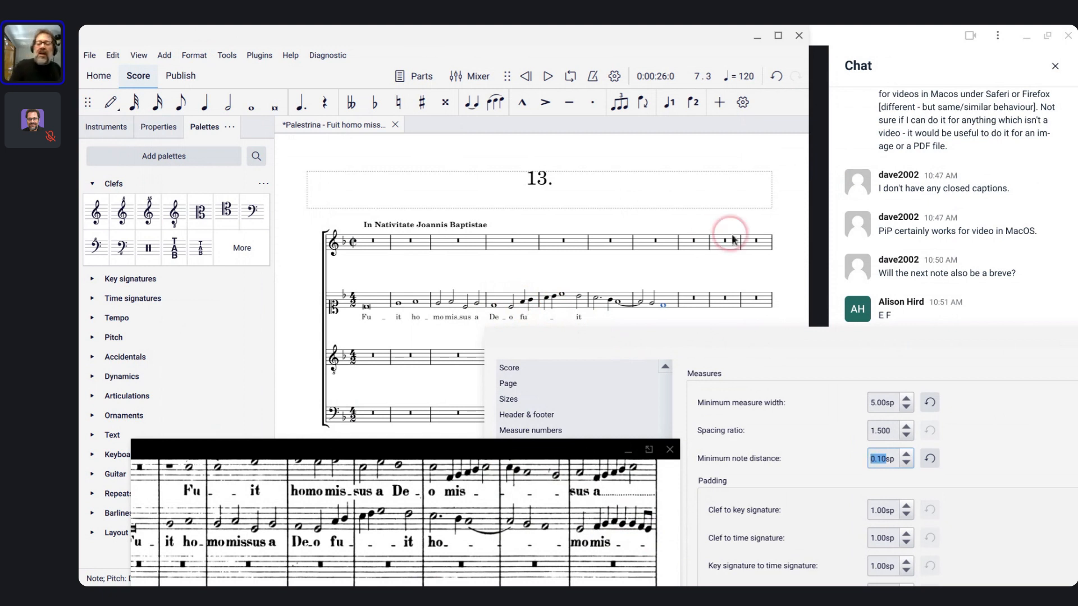
pyautogui.moveTo(737, 332); pyautogui.dragTo(686, 25)
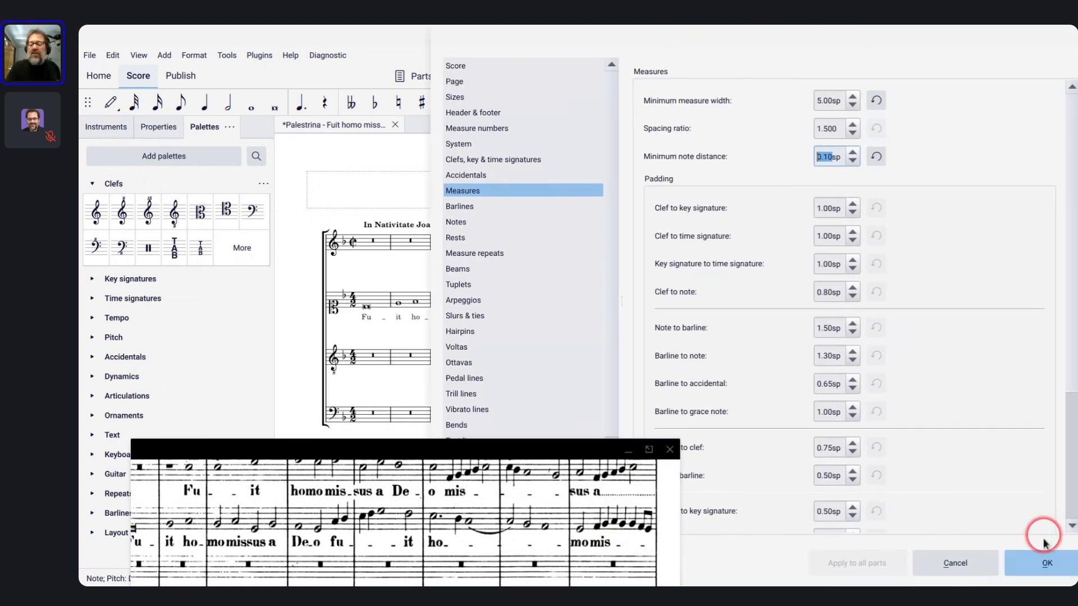
pyautogui.click(1043, 562)
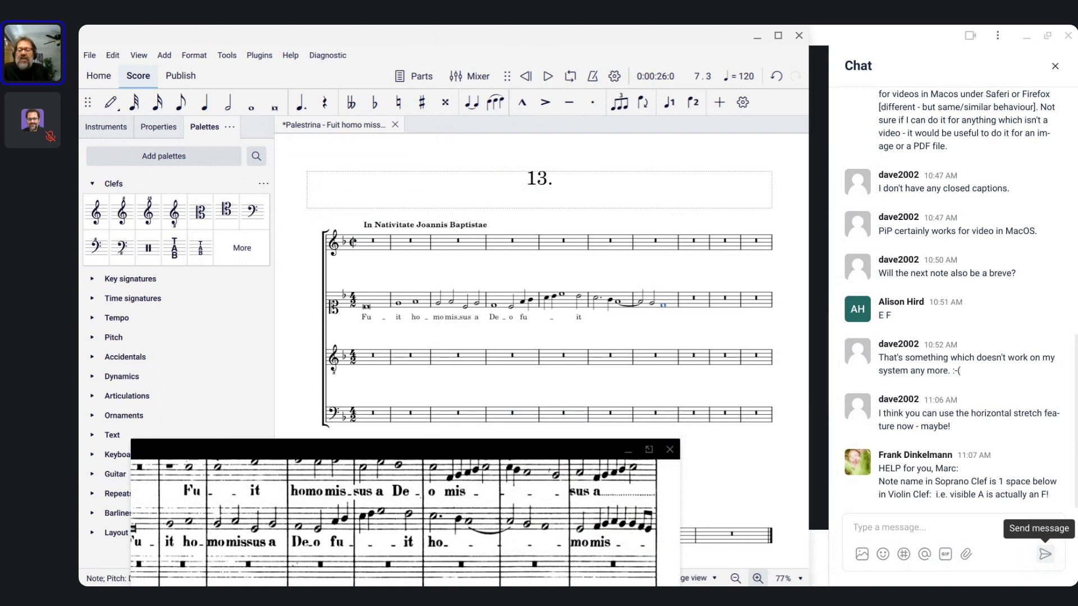
pyautogui.hotkey('ctrl', 's')
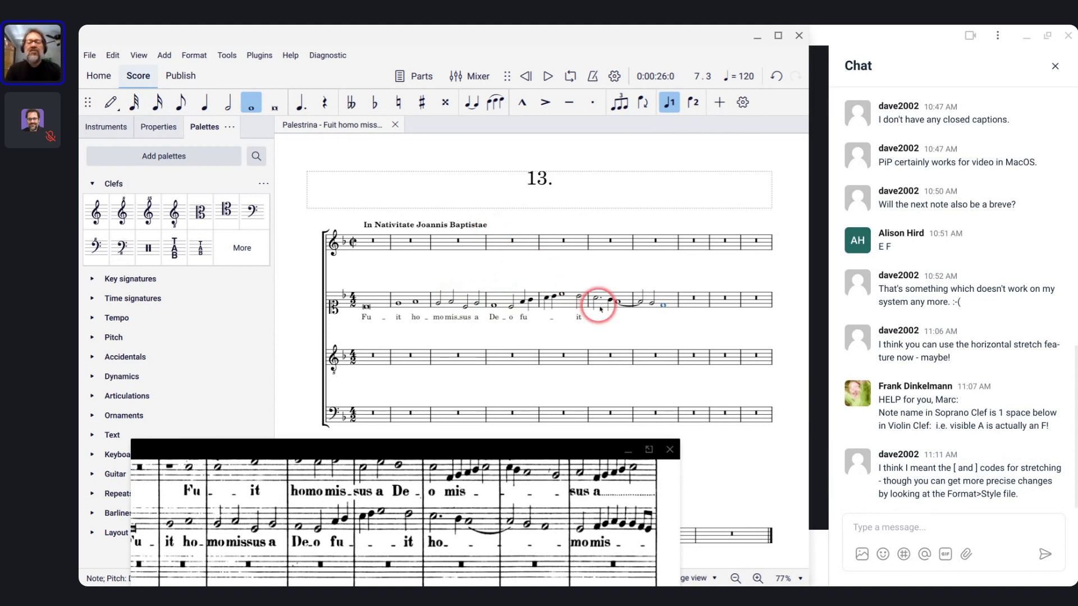
# - Enter a whole rest at the start of measure 2 in the top staff, following the reference edition
pyautogui.scroll(4, 600, 308)
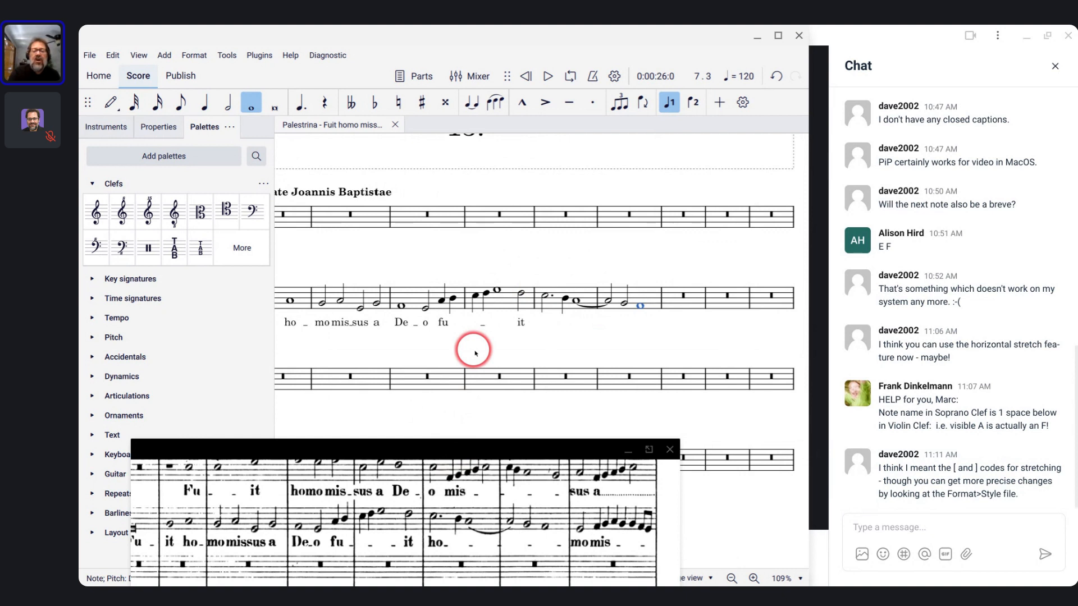
pyautogui.hscroll(-4, 475, 353)
pyautogui.scroll(-1, 474, 353)
pyautogui.hscroll(1, 475, 353)
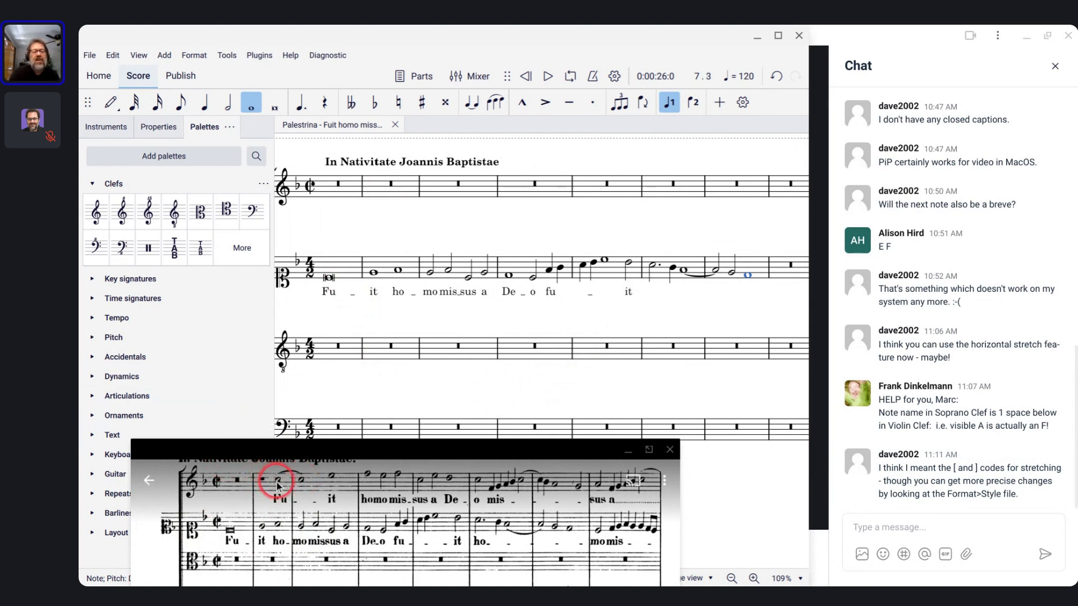
pyautogui.press('Escape')
pyautogui.click(368, 190)
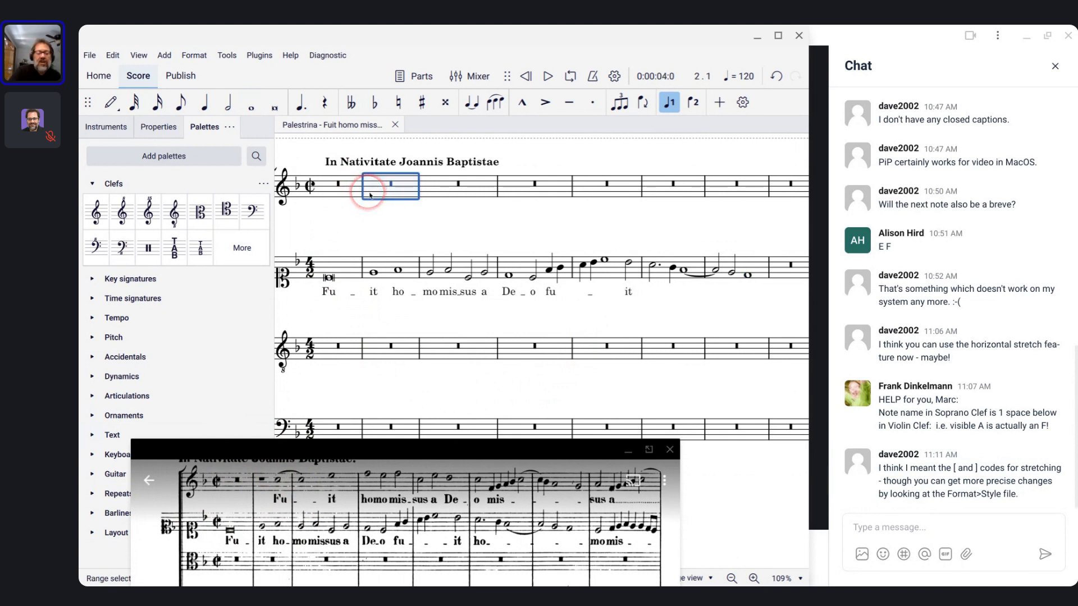
pyautogui.press('n')
pyautogui.press('7')
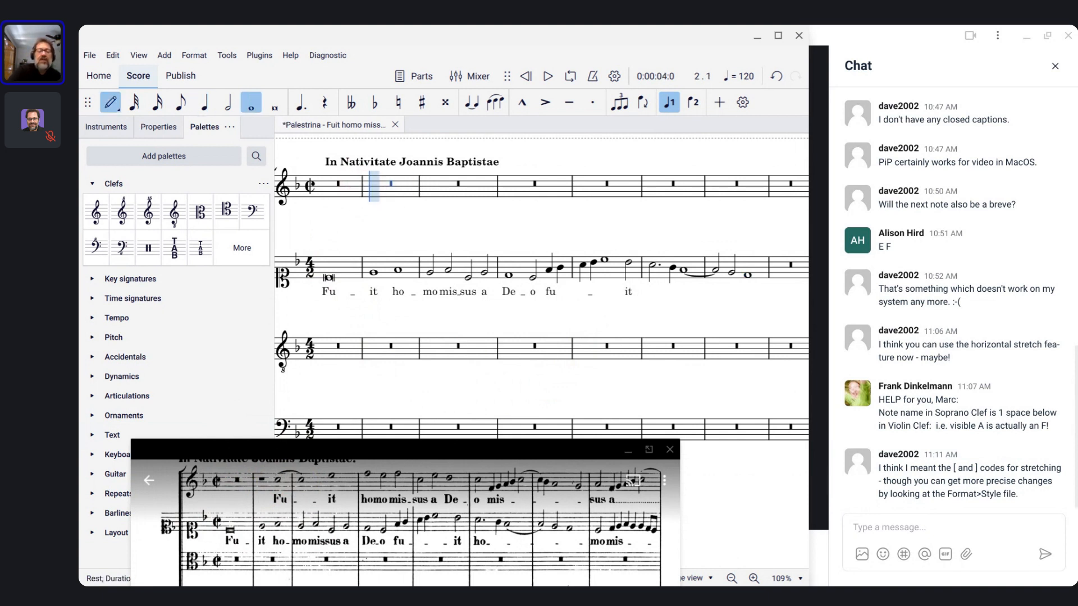
pyautogui.press('0')
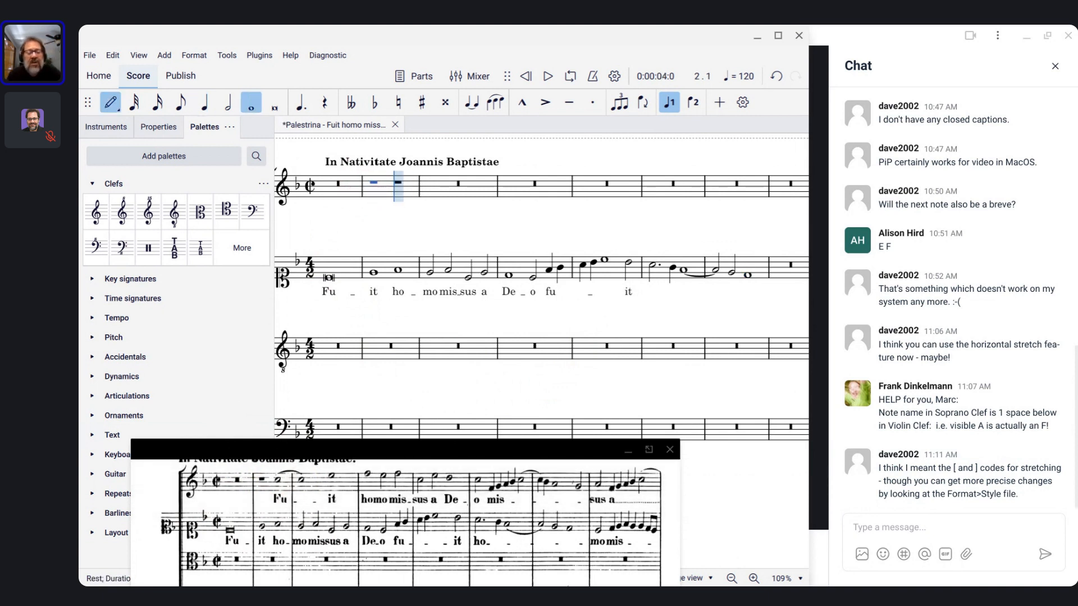
pyautogui.press('Escape')
# - Copy measures 1 to 5 of the second staff with their lyrics onto the top staff, starting at measure 2's second whole rest
pyautogui.click(382, 182)
pyautogui.click(398, 183)
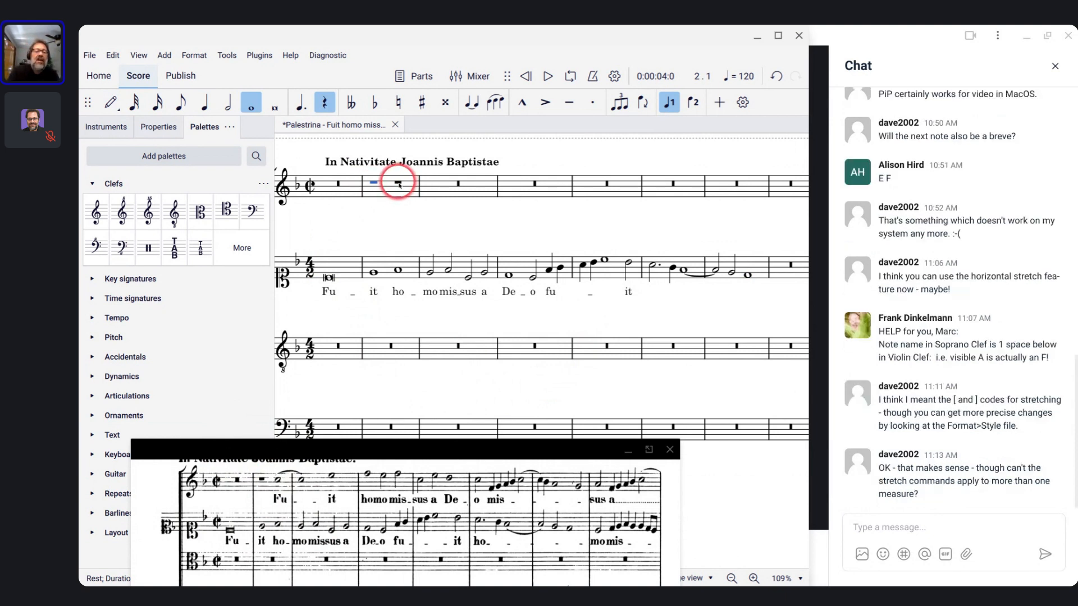
pyautogui.click(320, 298)
pyautogui.click(340, 273)
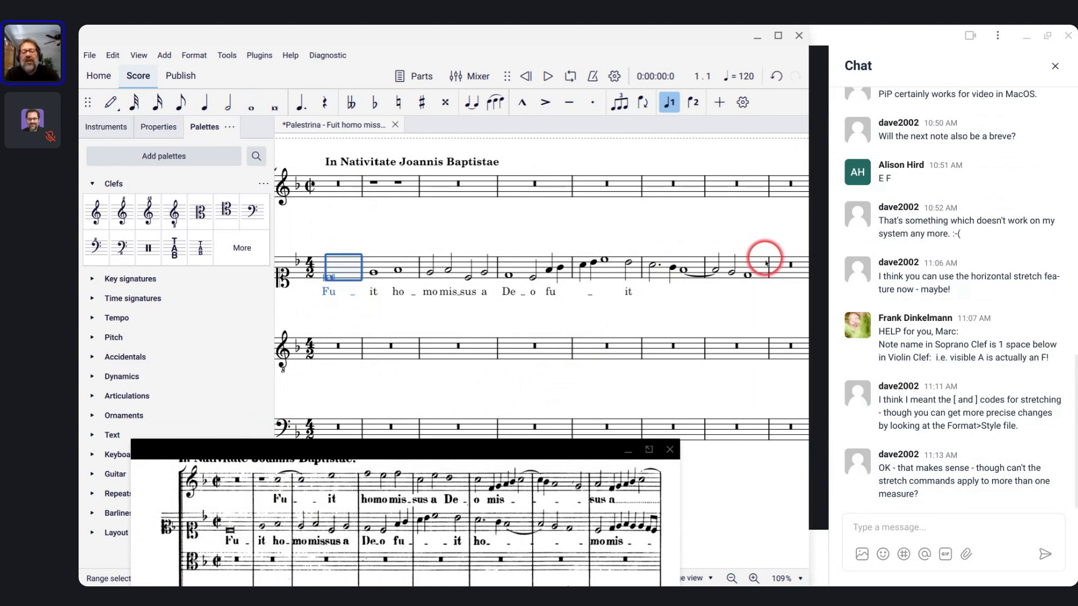
pyautogui.keyDown('shift'); pyautogui.click(633, 282); pyautogui.keyUp('shift')
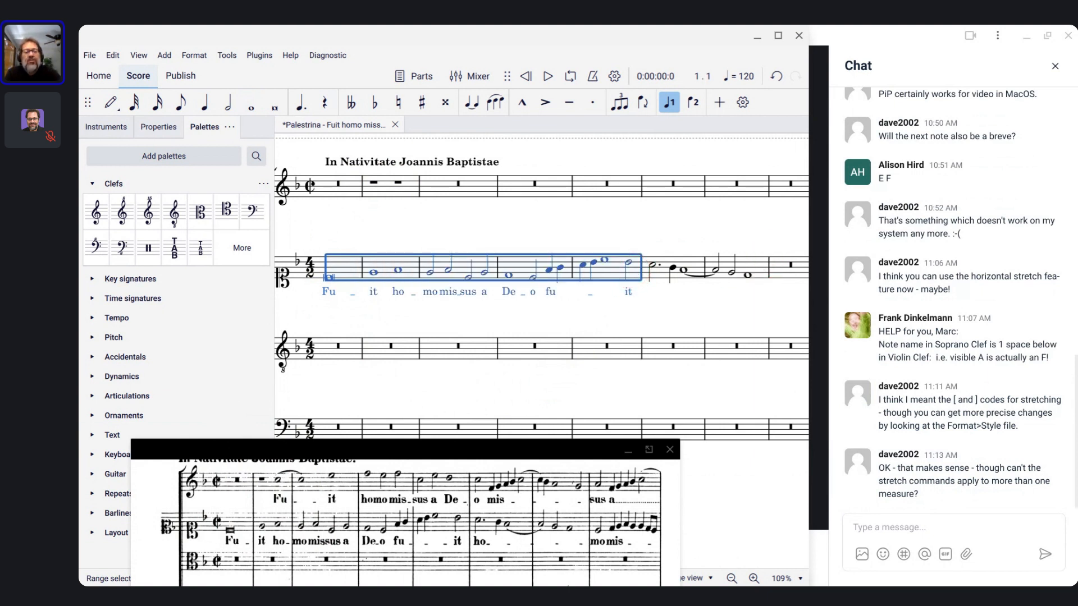
pyautogui.click(398, 183)
pyautogui.press('Escape')
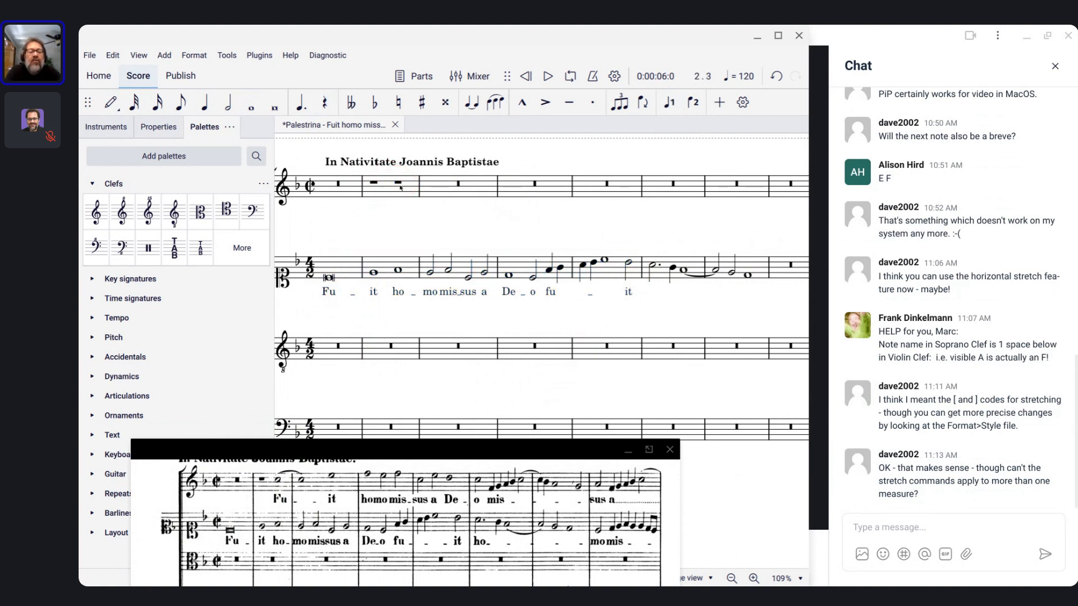
pyautogui.click(400, 185)
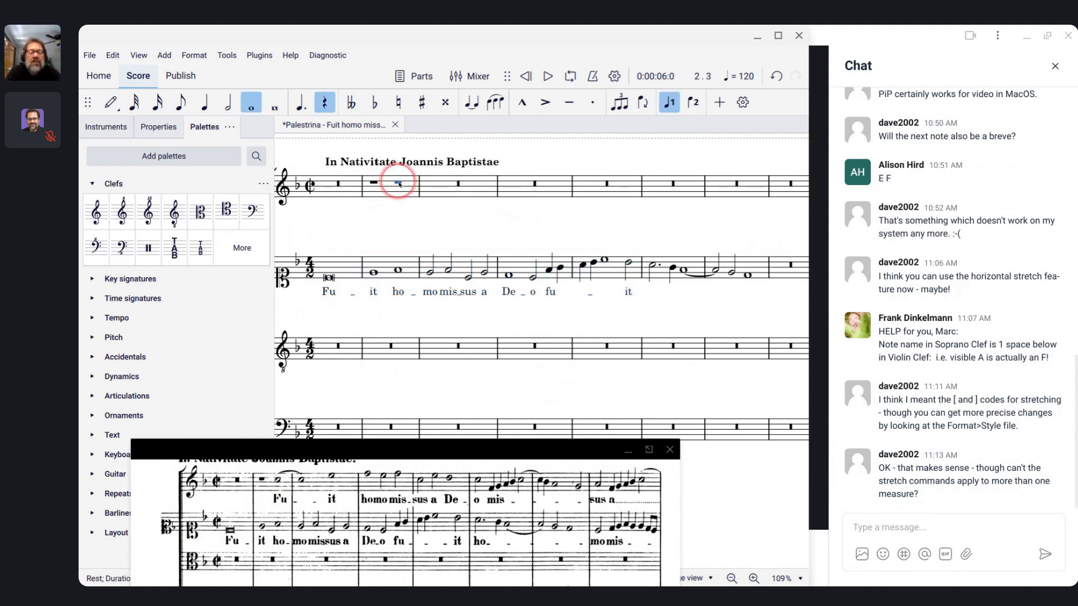
pyautogui.hotkey('ctrl', 'v')
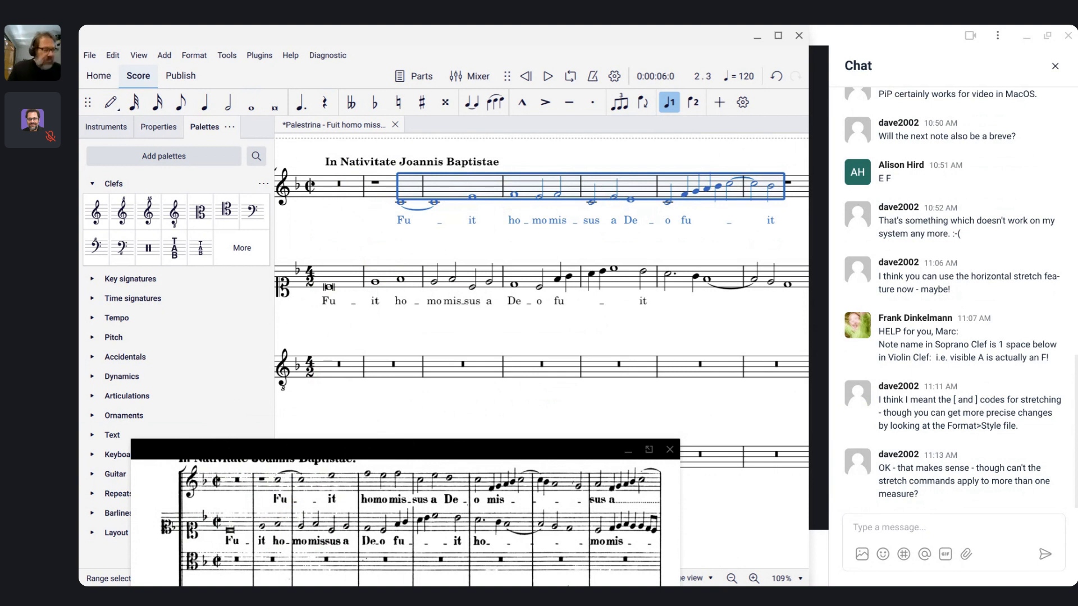
# - Transpose the copied passage in the top staff, from measure 2 to measure 7, up an octave
pyautogui.moveTo(271, 465)
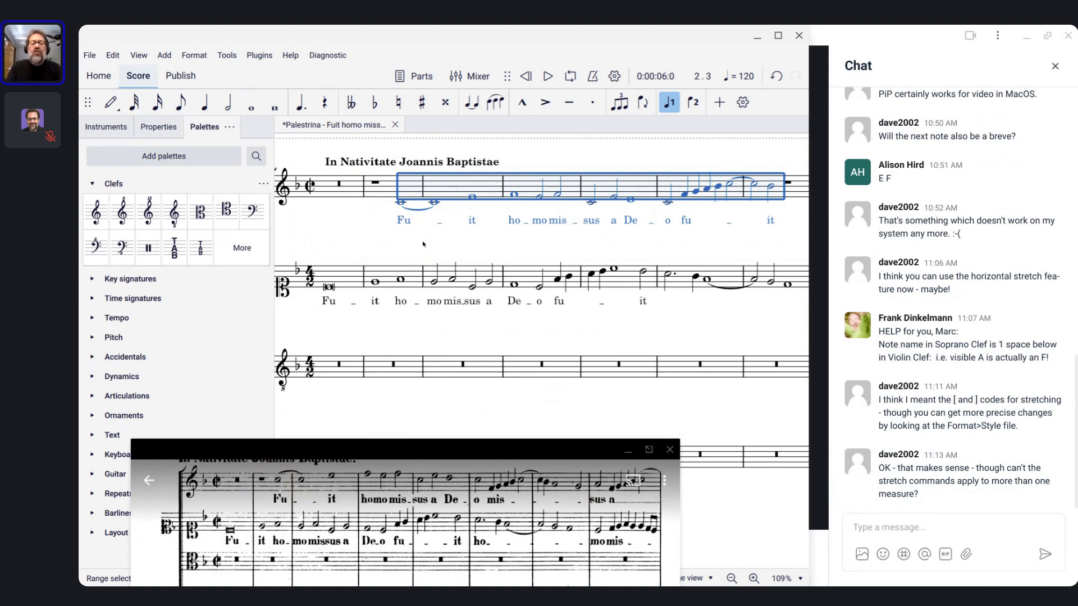
pyautogui.hotkey('ctrl', 'Up')
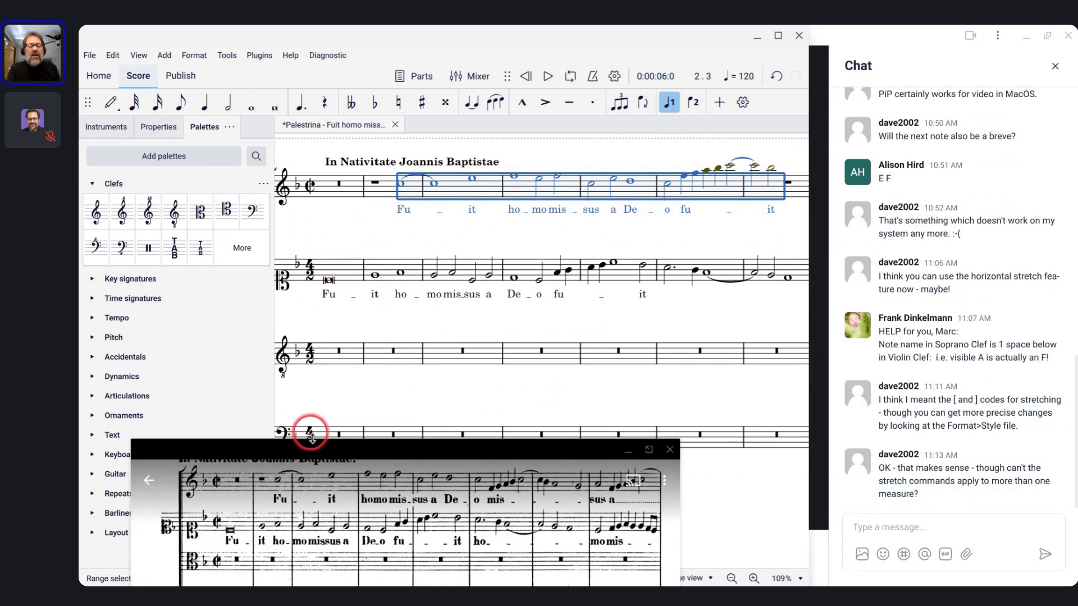
pyautogui.click(677, 193)
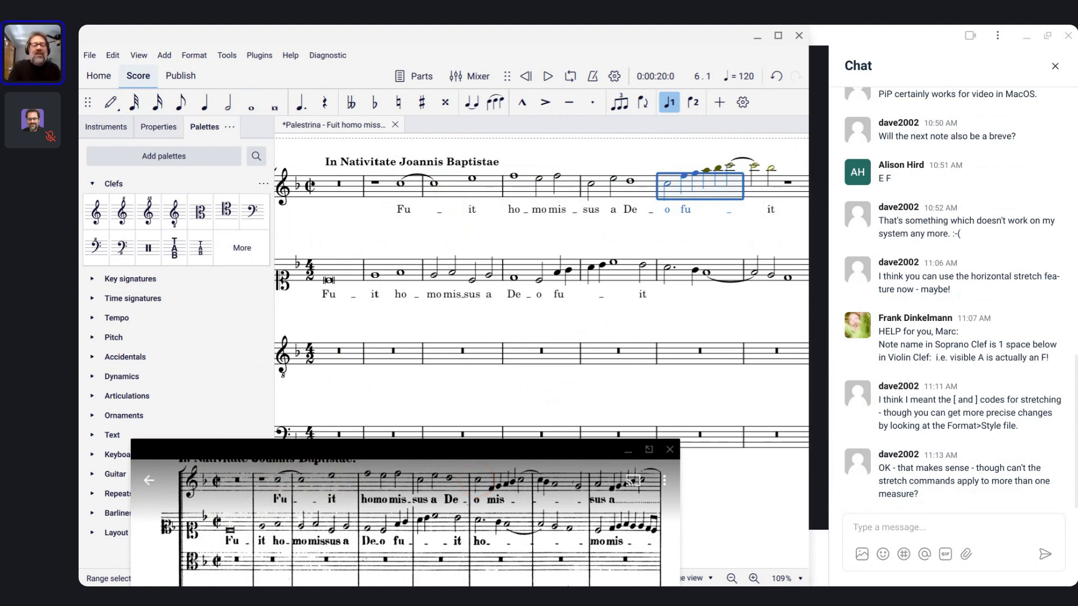
# - Move the reference edition aside and lower the top staff's notes from measure 6's second beat through measure 7's B-flat by an octave
pyautogui.moveTo(422, 456); pyautogui.dragTo(620, 479)
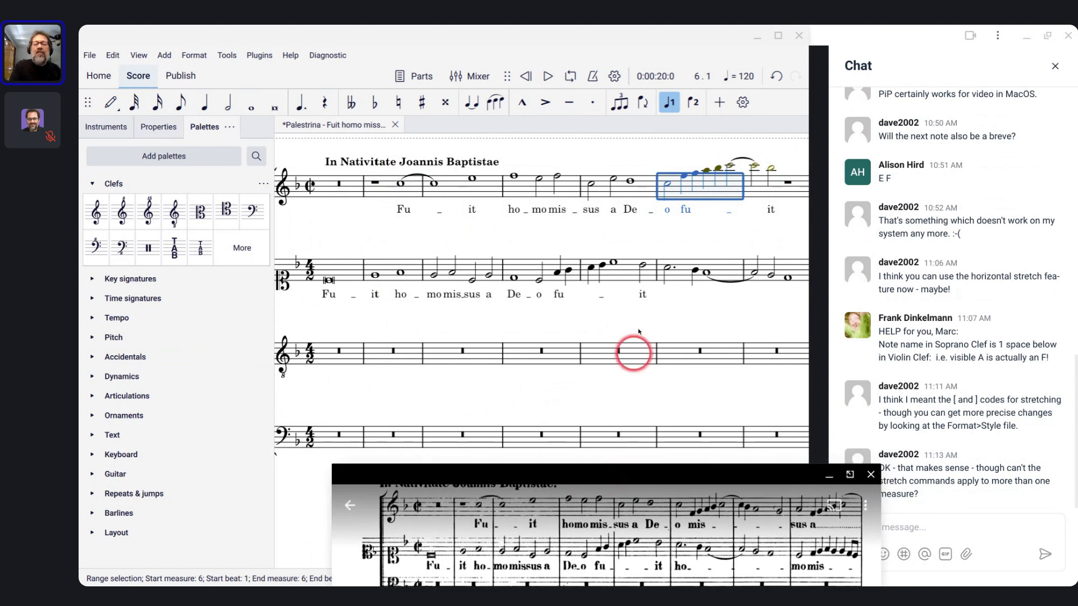
pyautogui.click(669, 185)
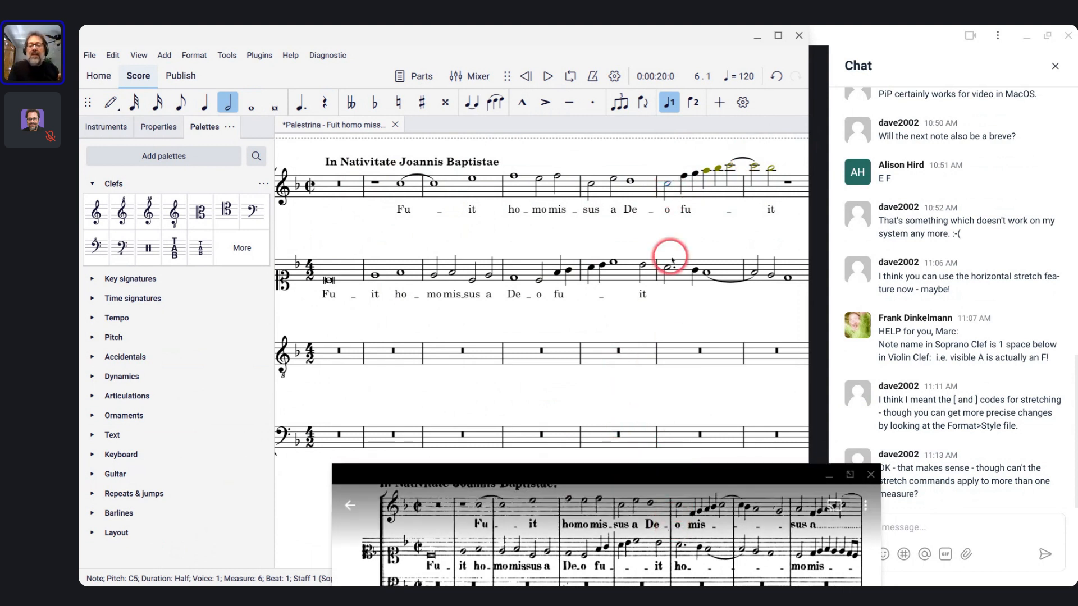
pyautogui.click(684, 179)
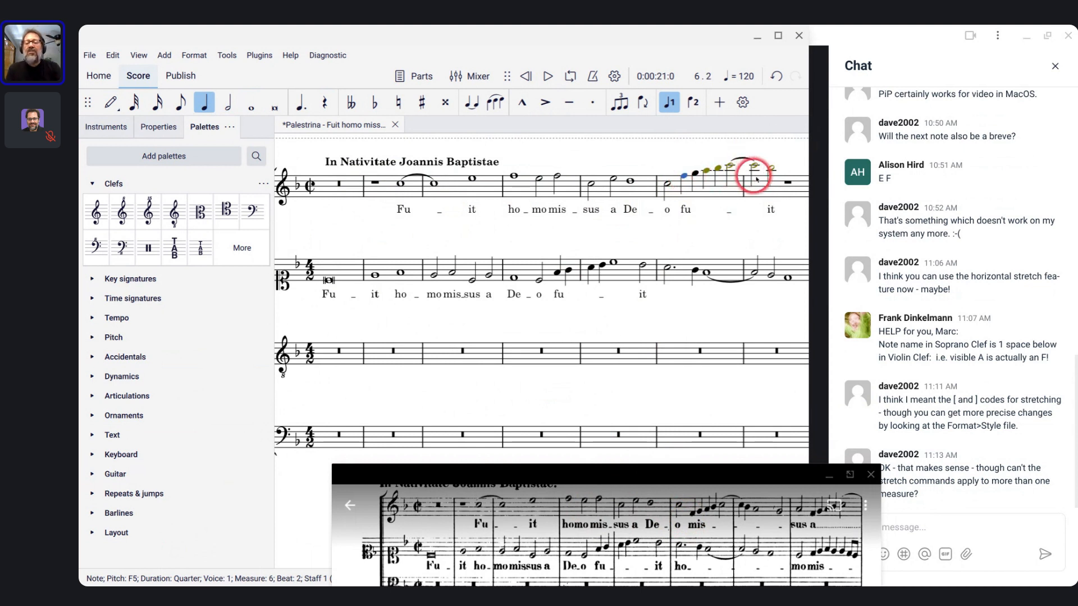
pyautogui.keyDown('shift'); pyautogui.click(773, 168); pyautogui.keyUp('shift')
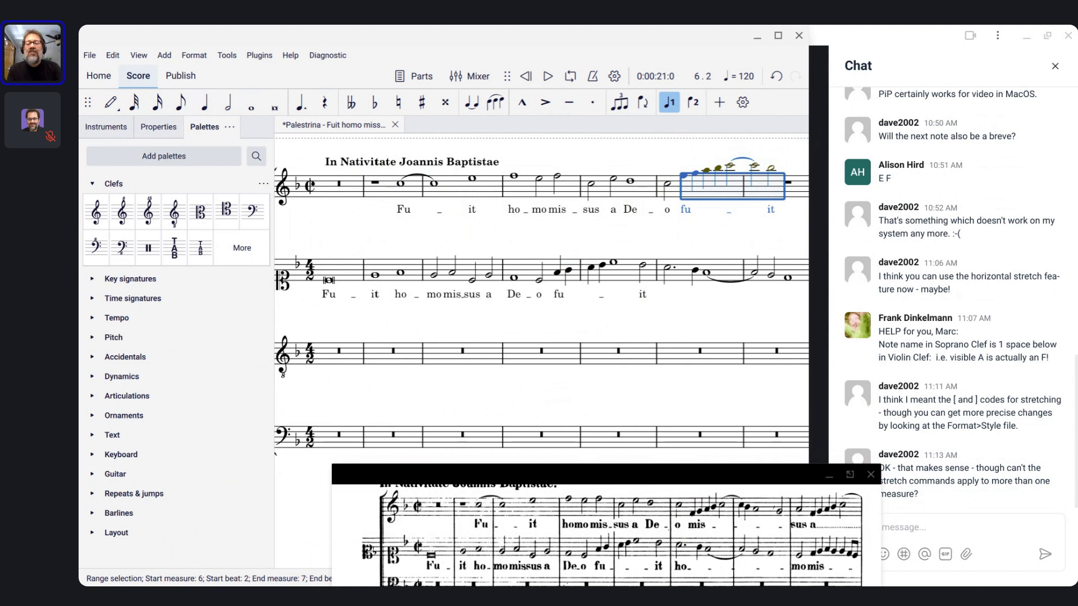
pyautogui.hotkey('ctrl', 'Down')
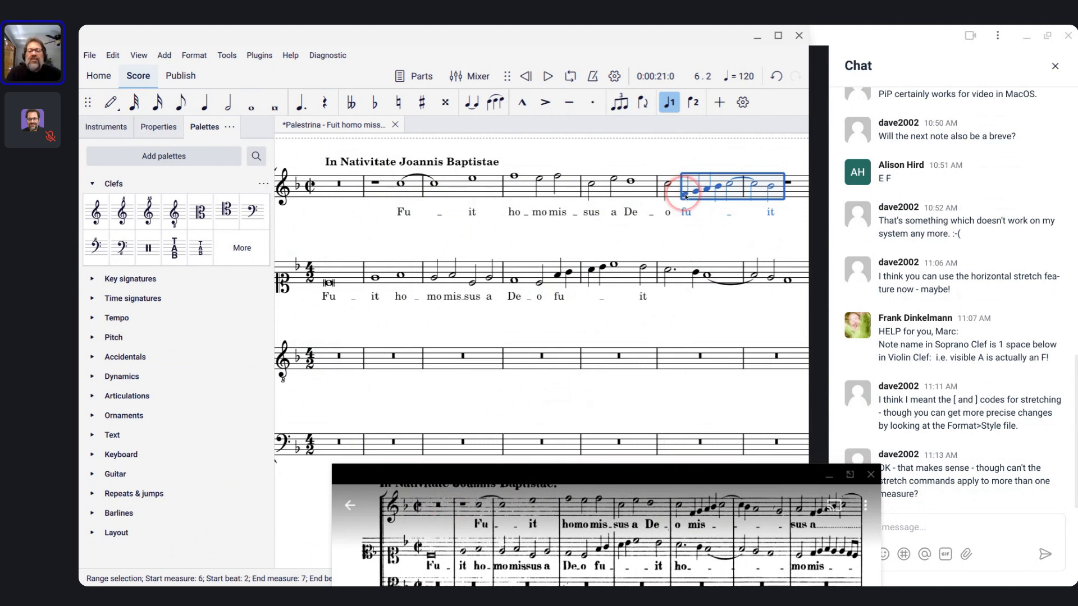
# - Save the score and play back its first seven measures, comparing the top staff with the reference edition
pyautogui.click(312, 274)
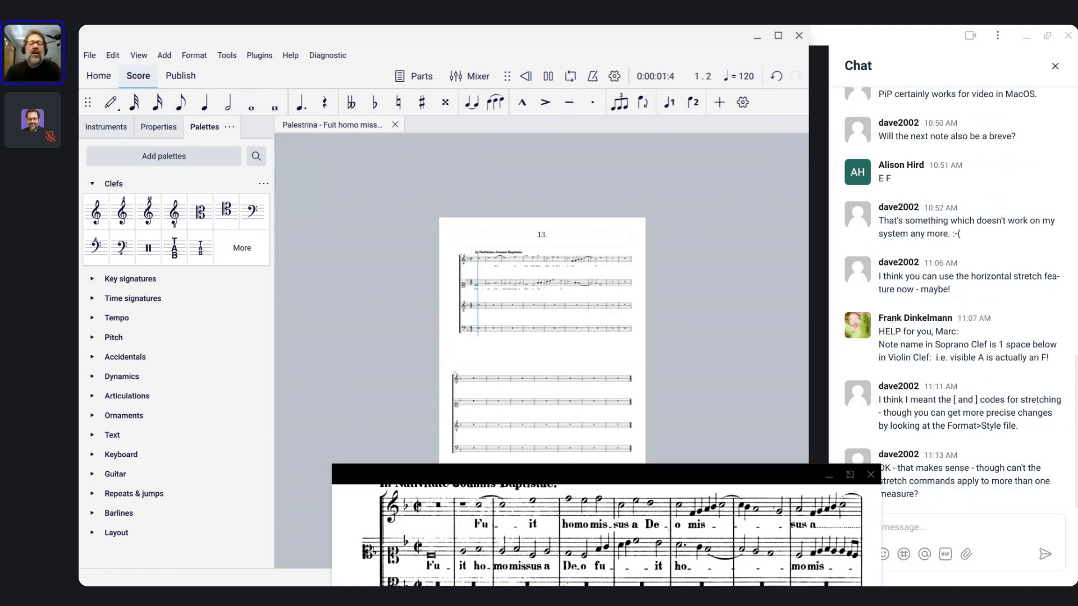
pyautogui.scroll(6, 520, 281)
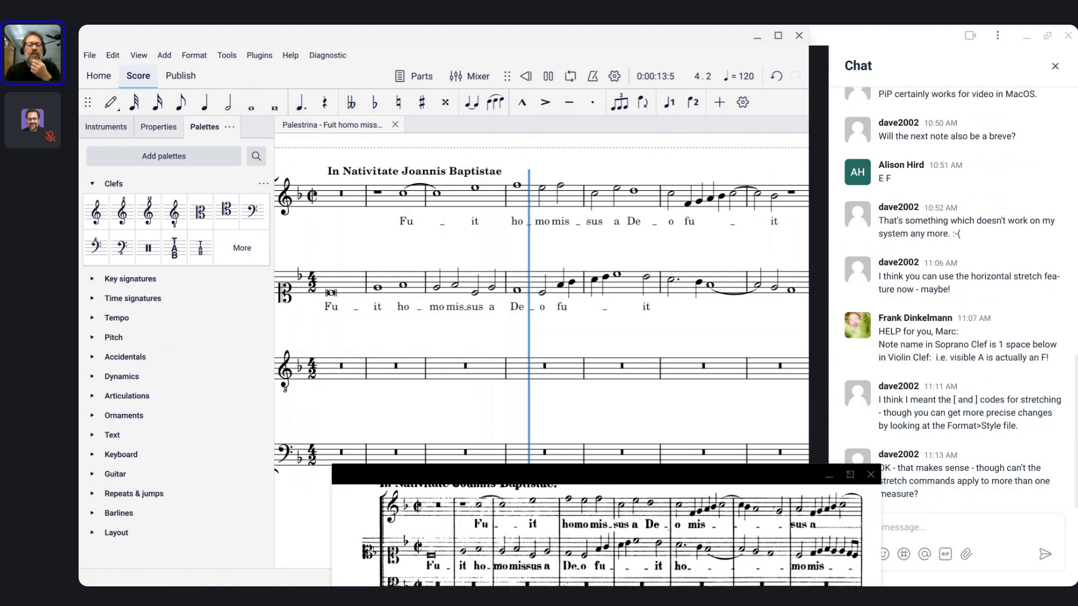
pyautogui.press('space')
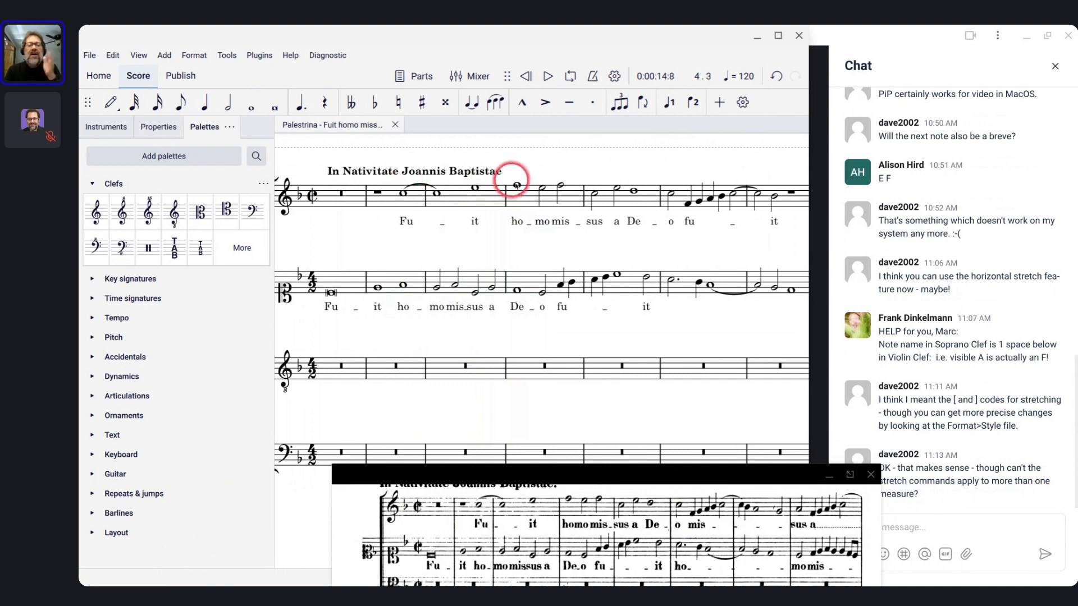
pyautogui.click(494, 192)
pyautogui.press('Escape')
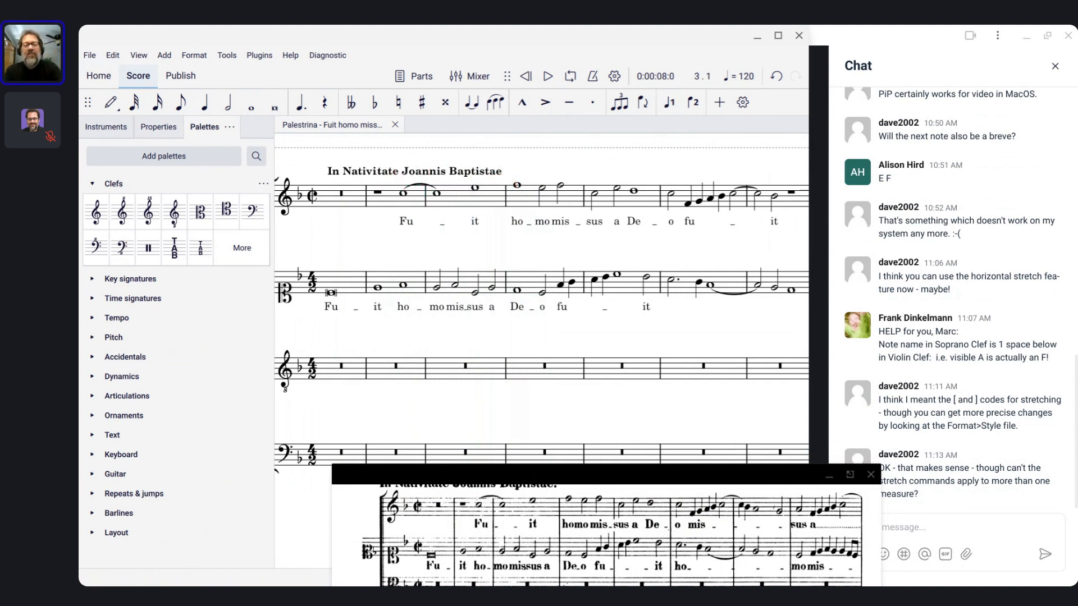
pyautogui.click(528, 197)
pyautogui.press('Escape')
pyautogui.press('space')
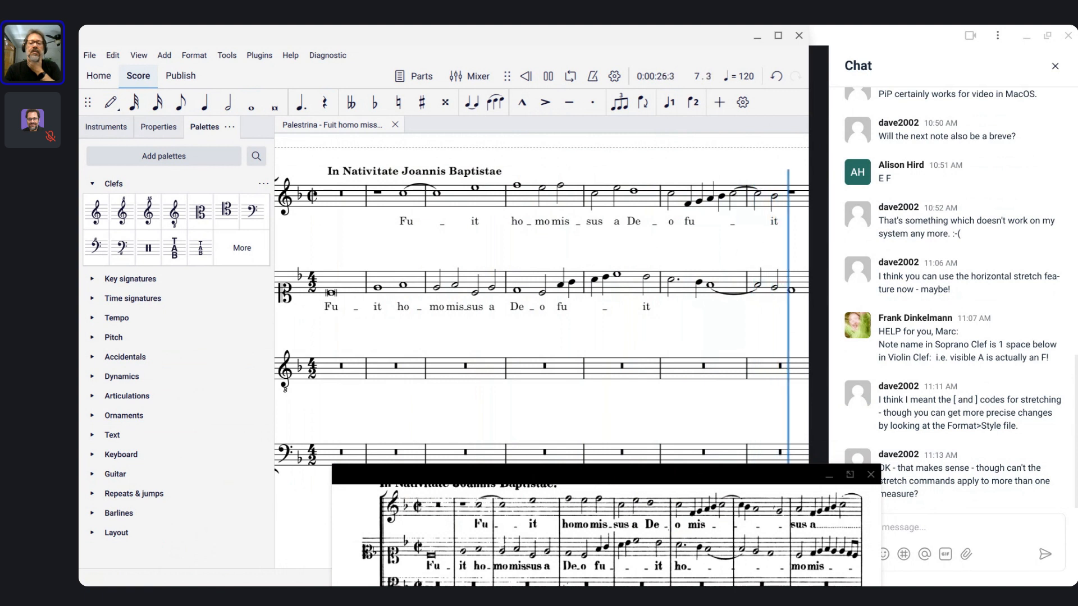
pyautogui.press('space')
pyautogui.click(578, 521)
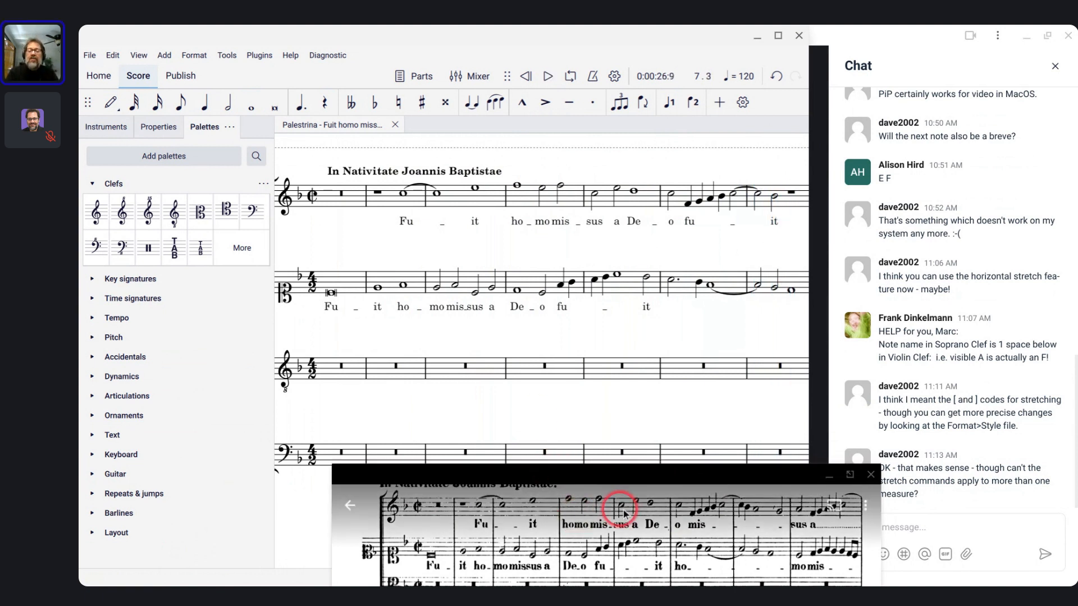
# - Replace the syllable "fu" with a hyphenated "mis" under measure 6's second beat in the top staff
pyautogui.click(626, 219)
pyautogui.hscroll(2, 627, 222)
pyautogui.scroll(-1, 627, 222)
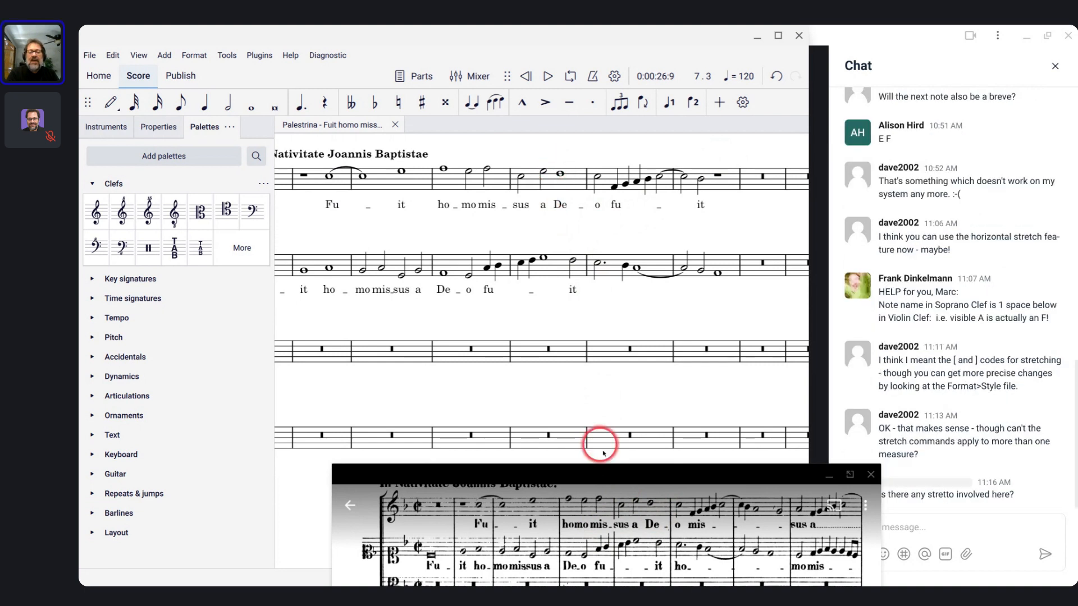
pyautogui.click(614, 207)
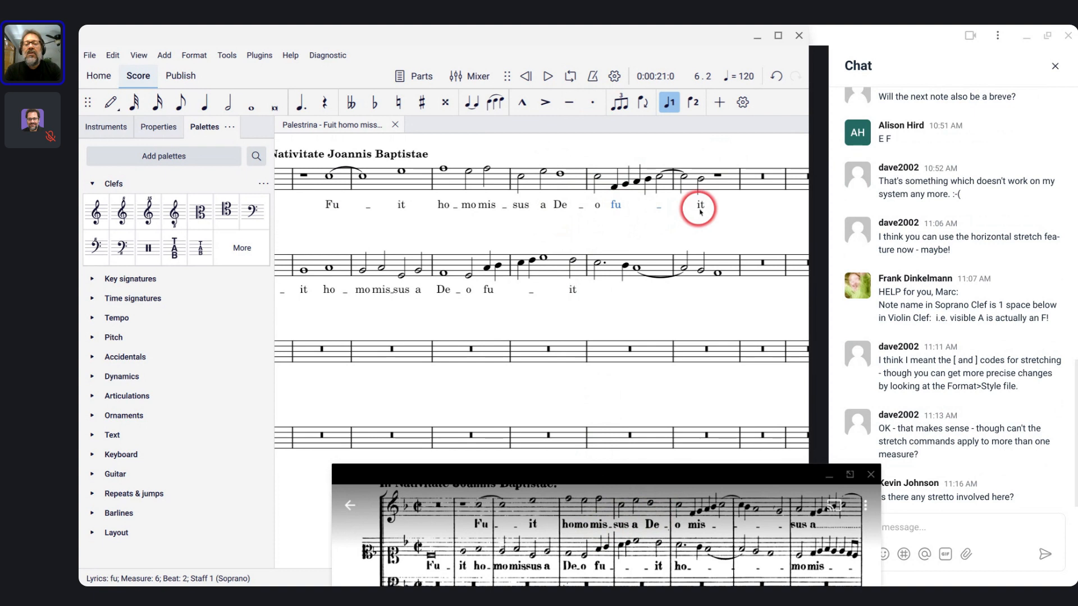
pyautogui.doubleClick(614, 206)
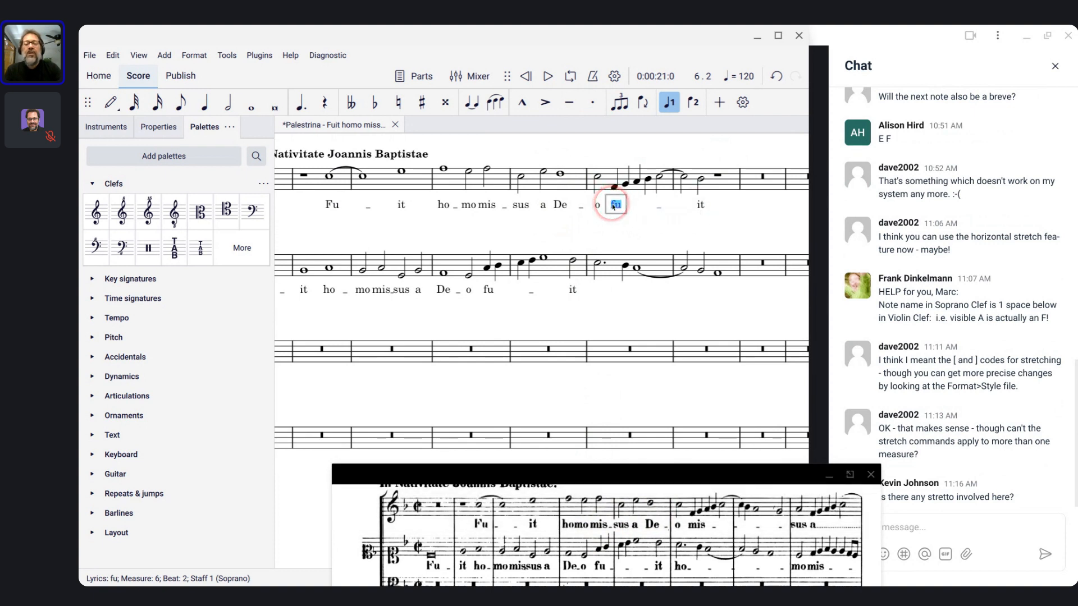
pyautogui.write('mis')
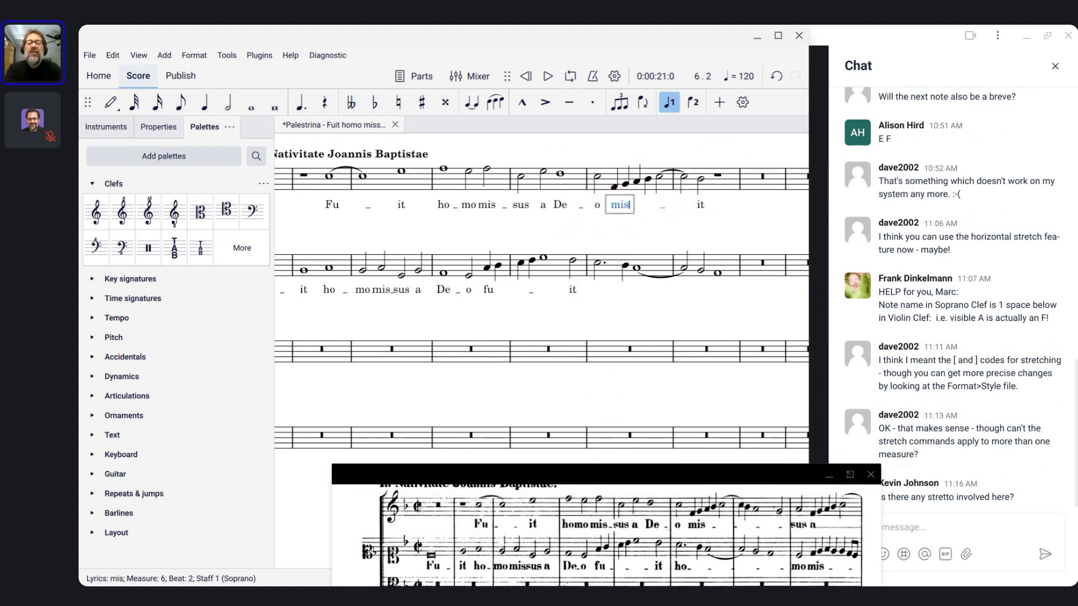
pyautogui.press('space')
pyautogui.write('---')
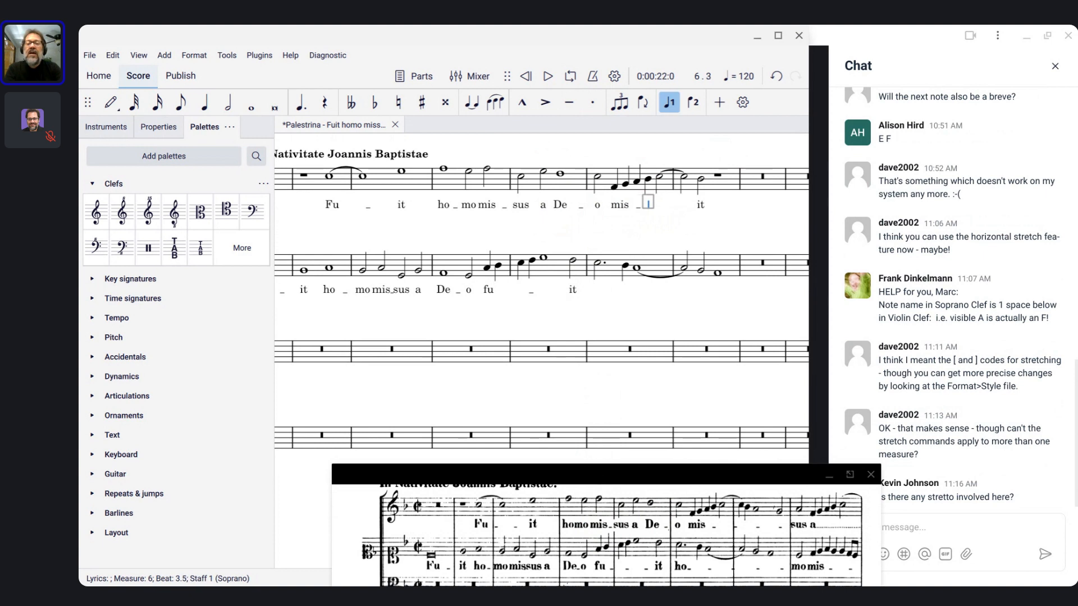
pyautogui.press('space')
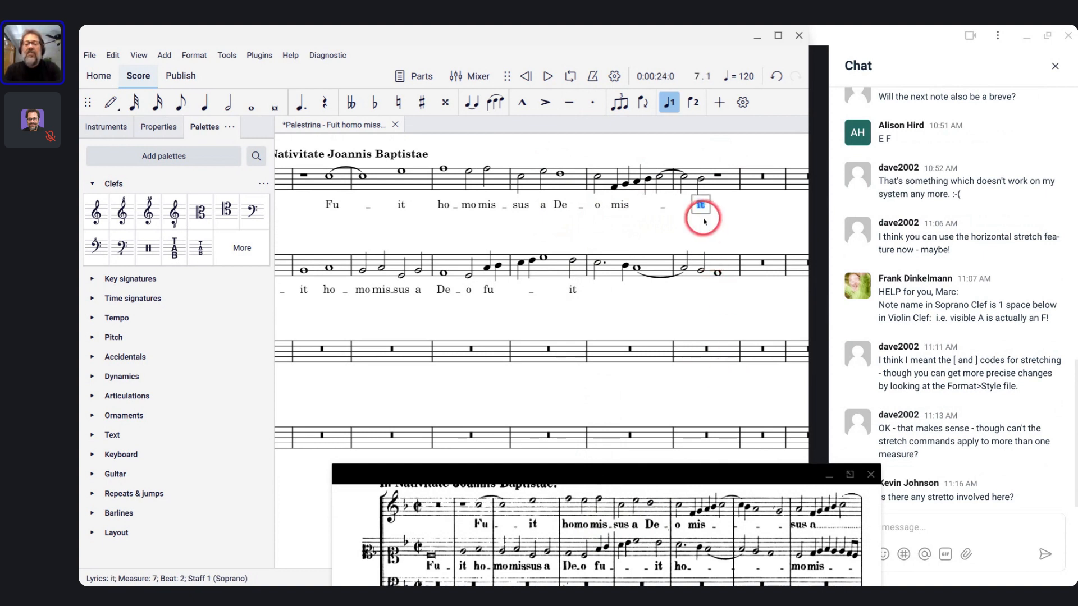
pyautogui.press('Escape')
# - Rewrite measure 7 of the top staff as quarter notes C5 and B-flat4, a whole note A4 and a half note G4
pyautogui.click(700, 180)
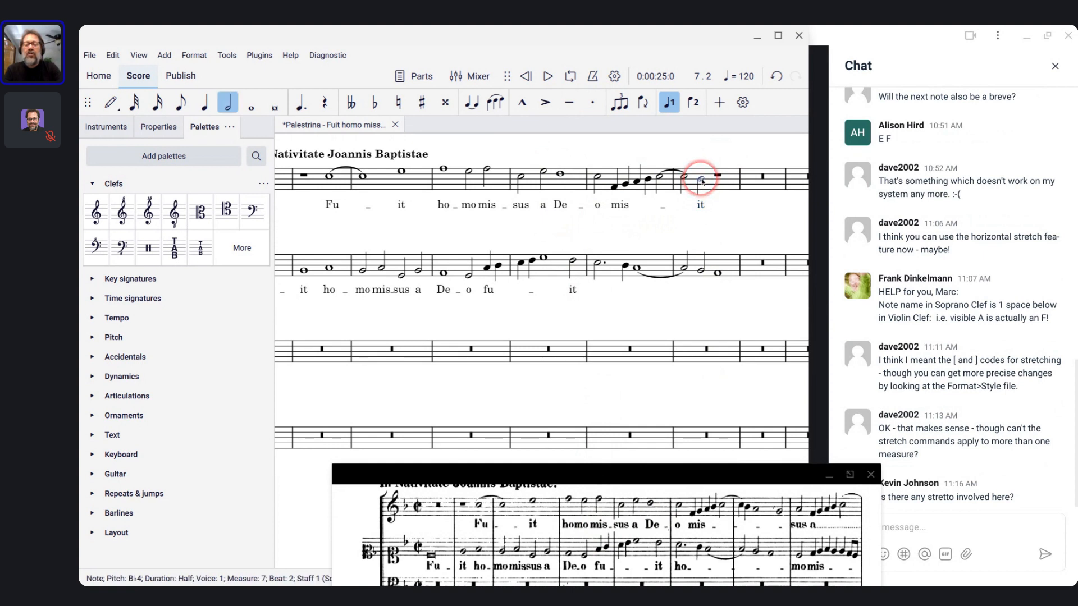
pyautogui.click(685, 179)
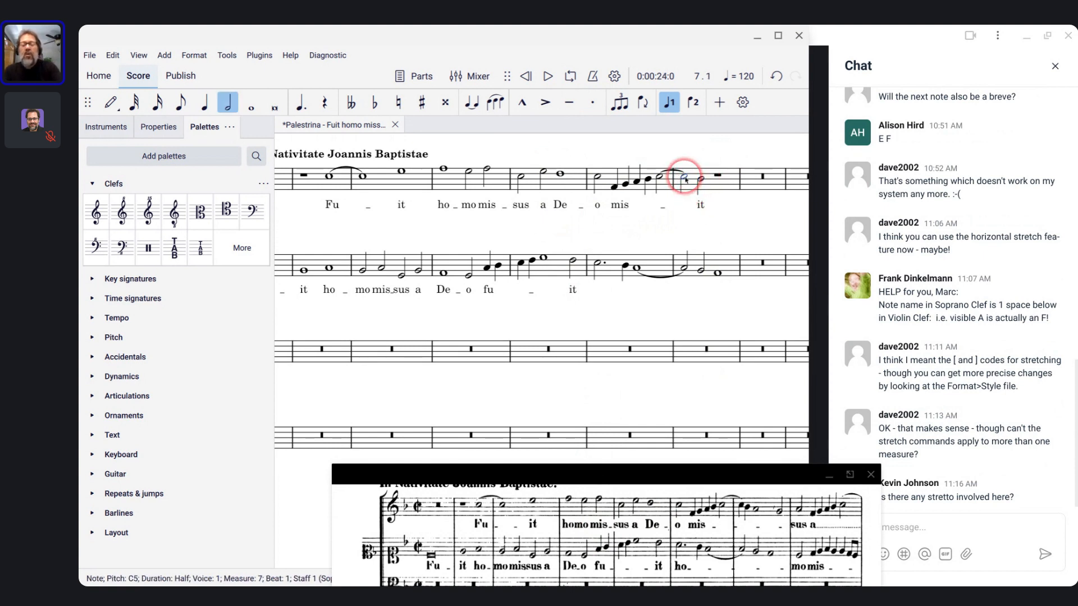
pyautogui.press('5')
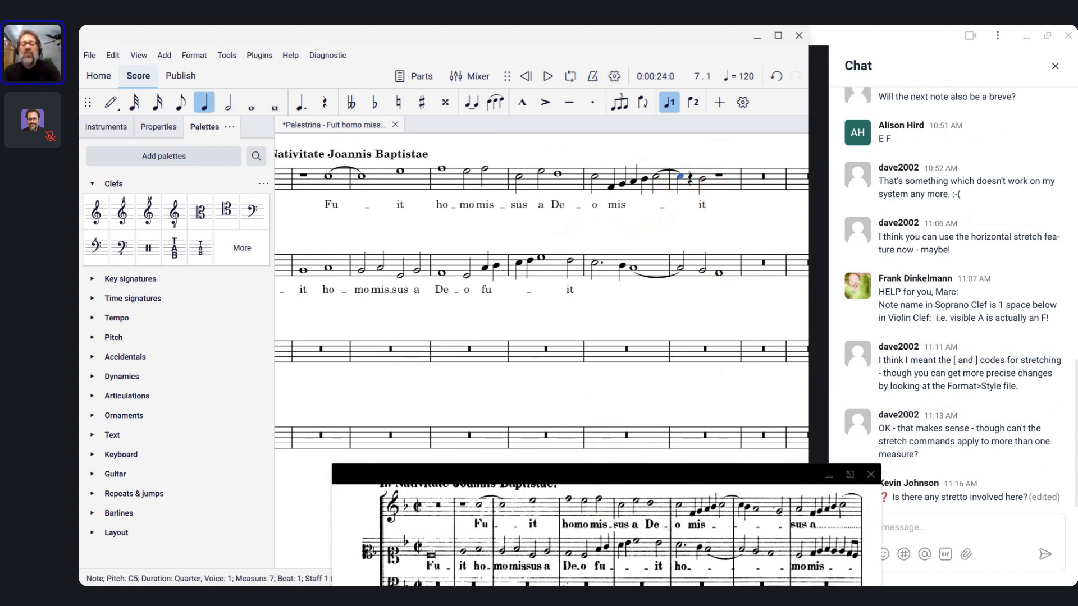
pyautogui.click(690, 180)
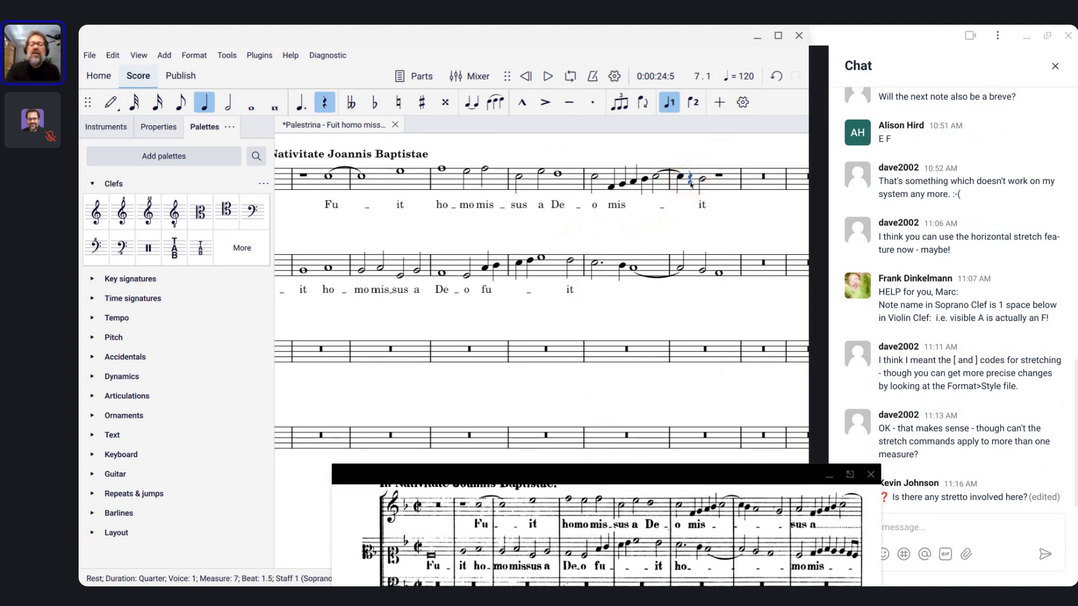
pyautogui.press('n')
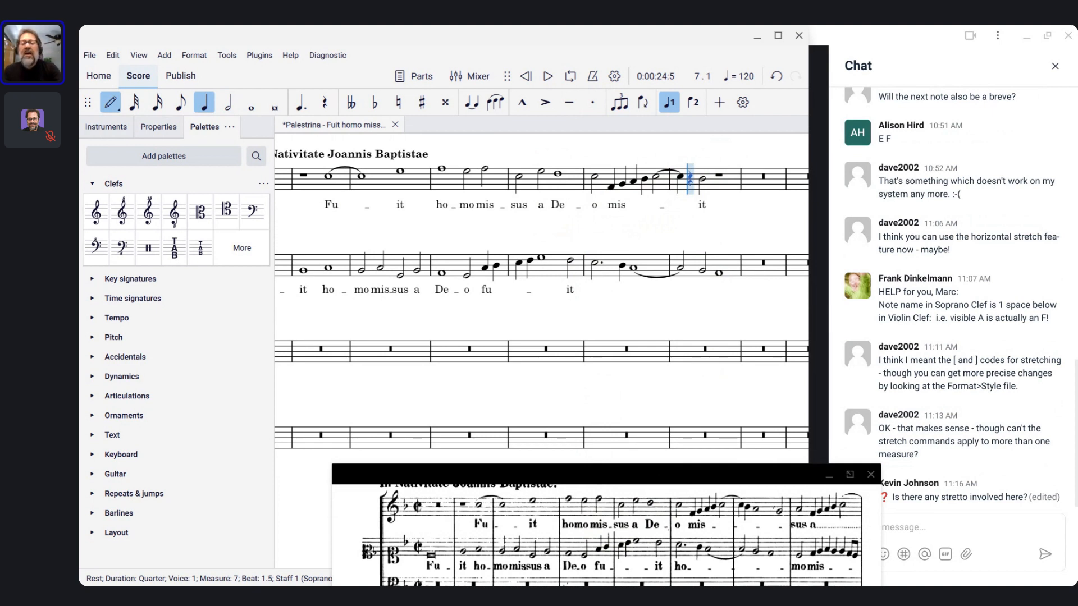
pyautogui.press('b')
pyautogui.press('7')
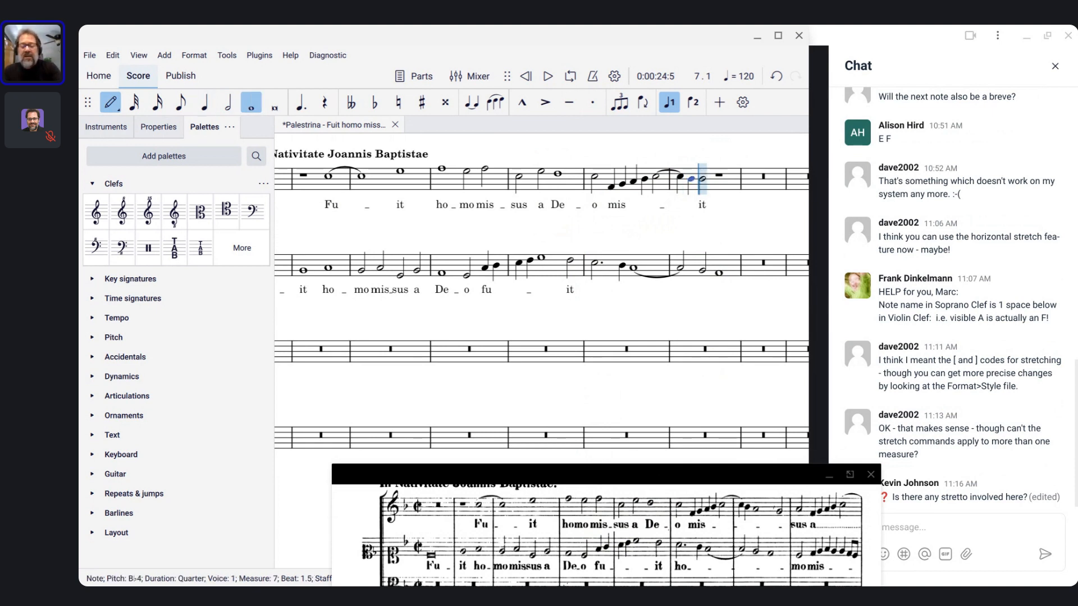
pyautogui.press('a')
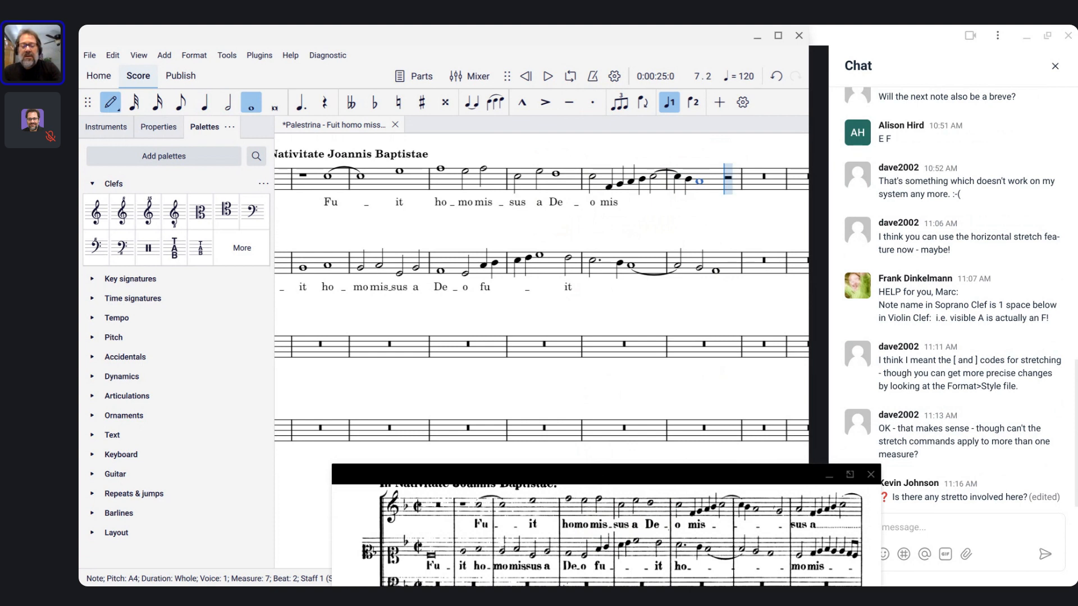
pyautogui.press('6')
pyautogui.press('g')
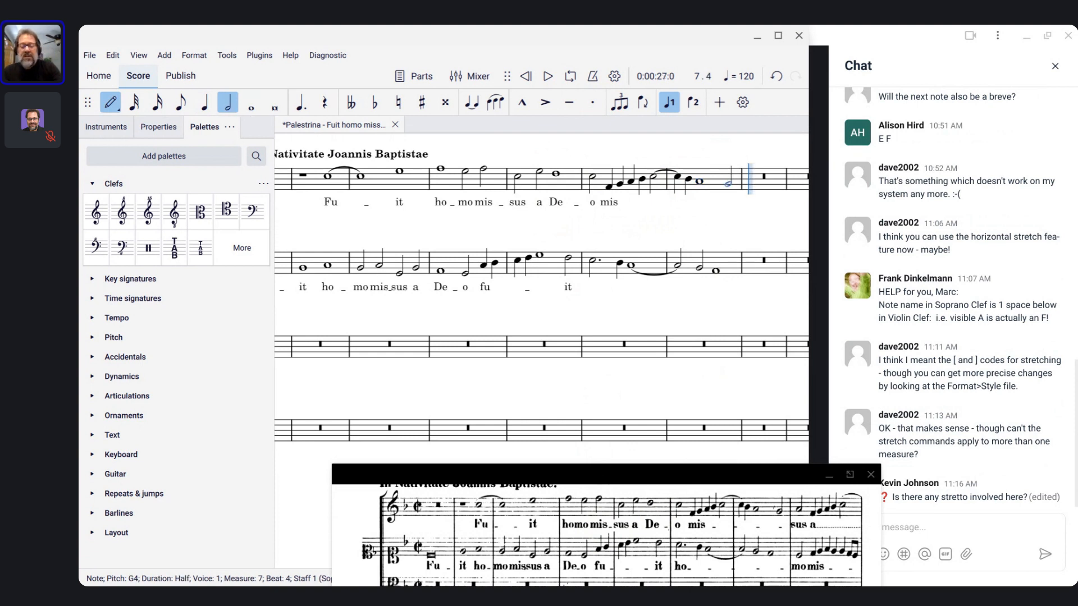
# - Fill measure 8 of the top staff with half note A4, quarter notes F4, G4, A4 and B-flat4, and half note C5
pyautogui.press('a')
pyautogui.press('5')
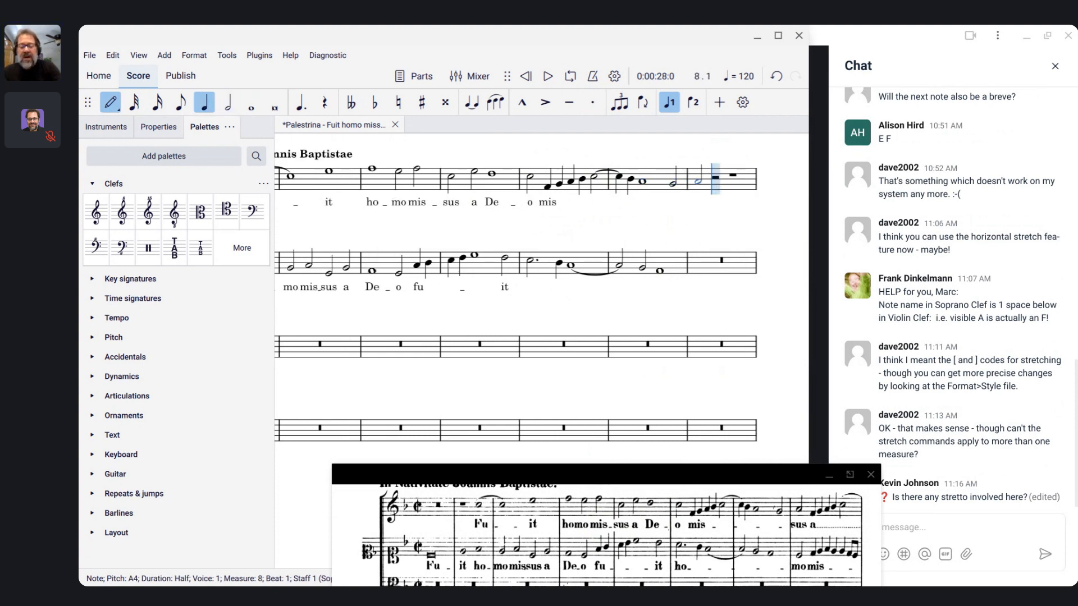
pyautogui.press('f')
pyautogui.press('g')
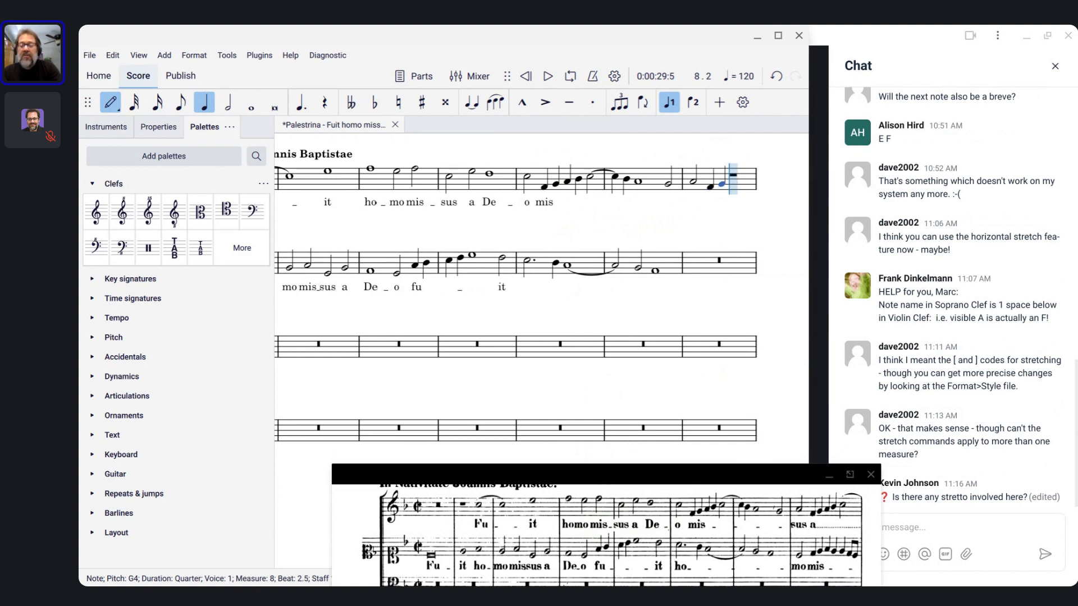
pyautogui.press('a')
pyautogui.press('b')
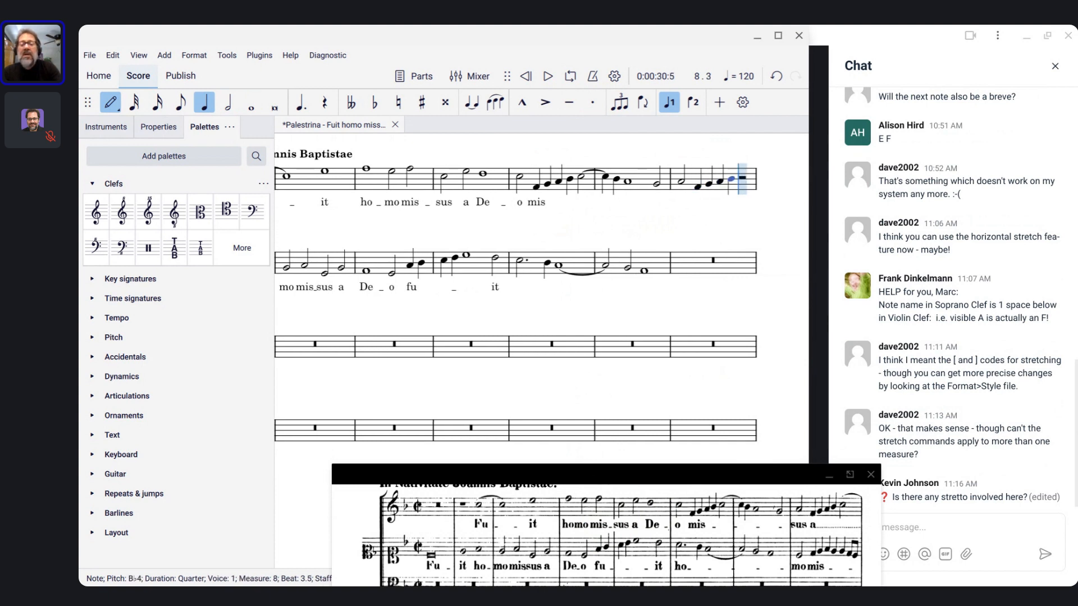
pyautogui.press('6')
pyautogui.press('c')
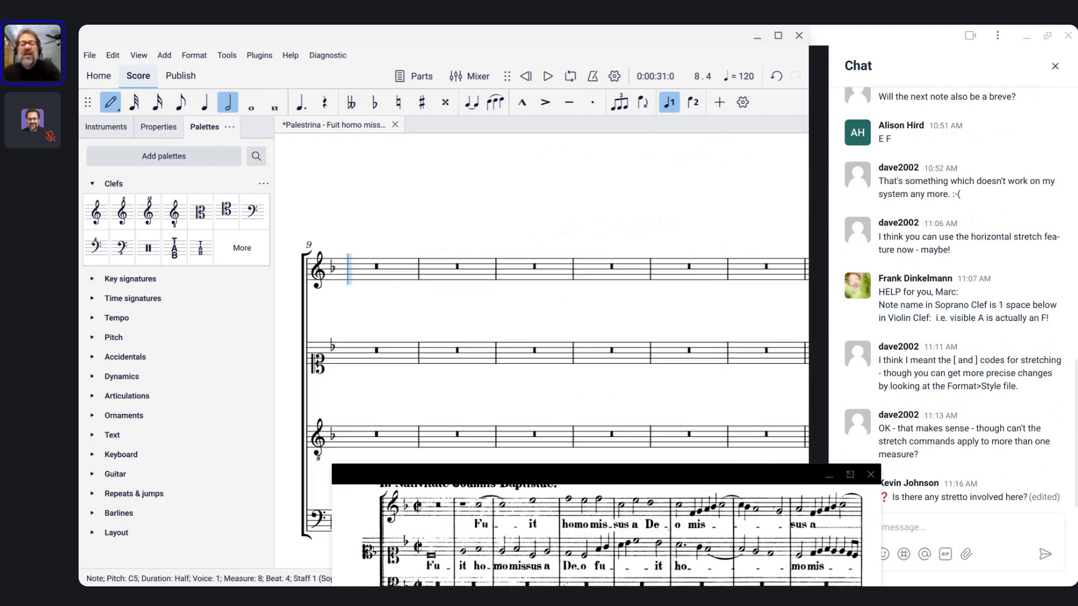
pyautogui.press('Escape')
# - Extend the hyphens after "mis" in the top staff through measure 7 and enter "sus" under measure 8's first note
pyautogui.hotkey('ctrl', '-')
pyautogui.scroll(5, 542, 326)
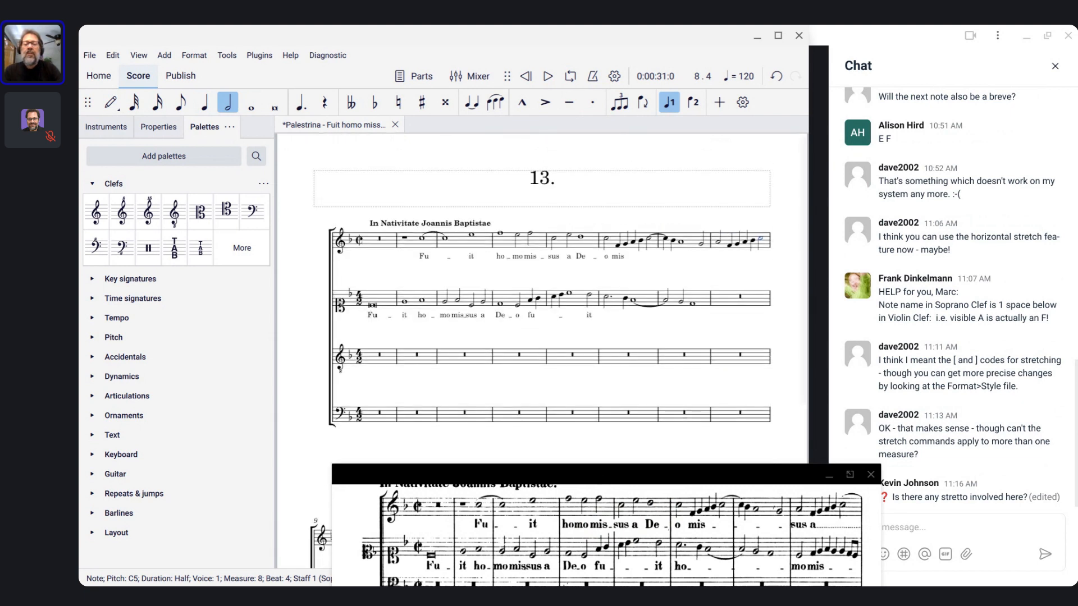
pyautogui.click(618, 258)
pyautogui.scroll(2, 618, 260)
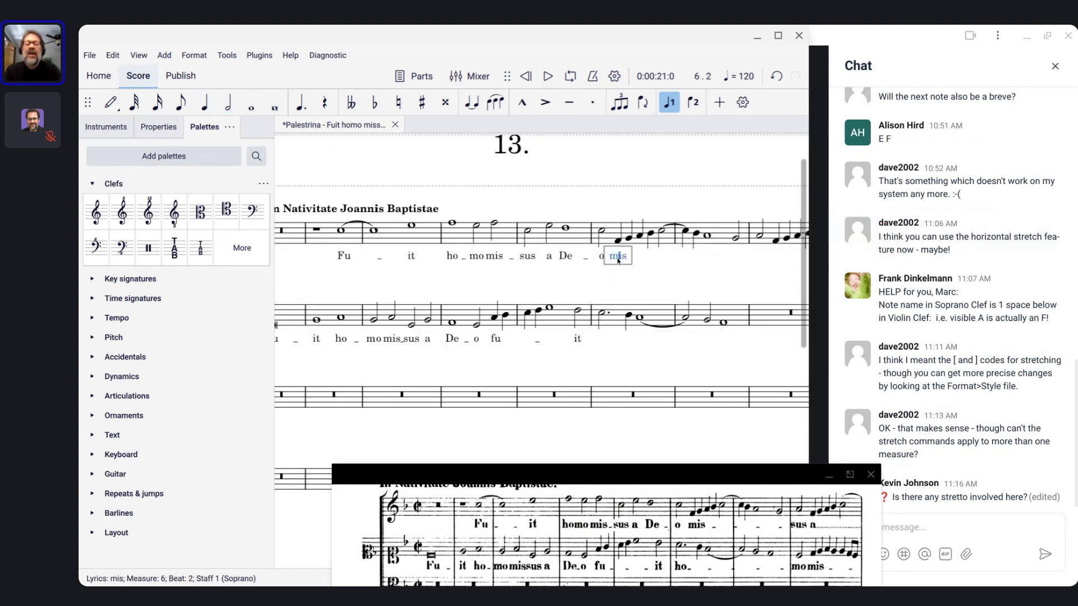
pyautogui.press('space')
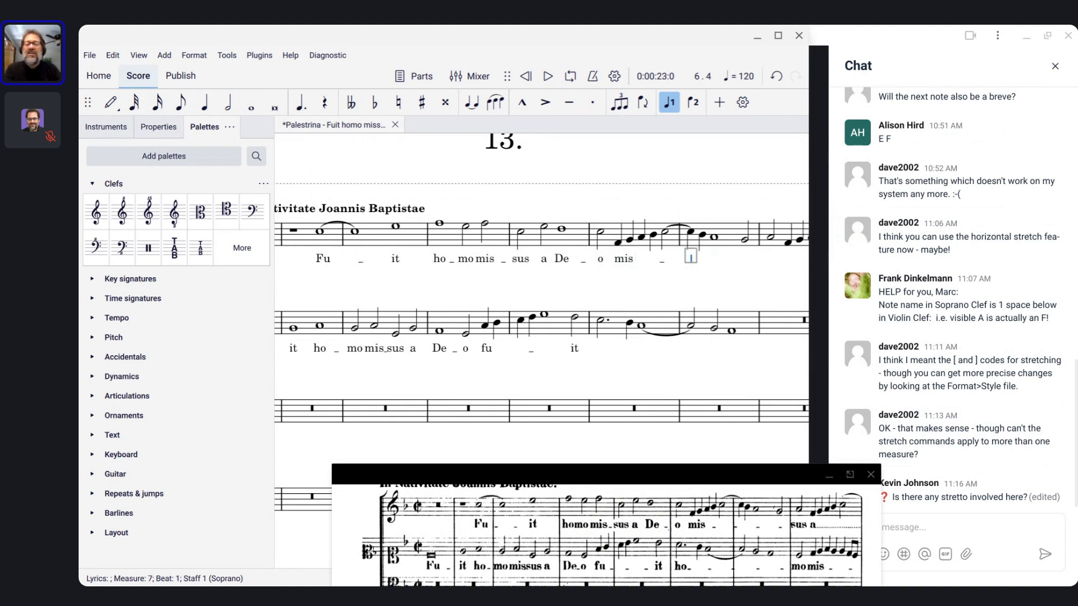
pyautogui.press('-')
pyautogui.press('-')
pyautogui.press('-')
pyautogui.press('-')
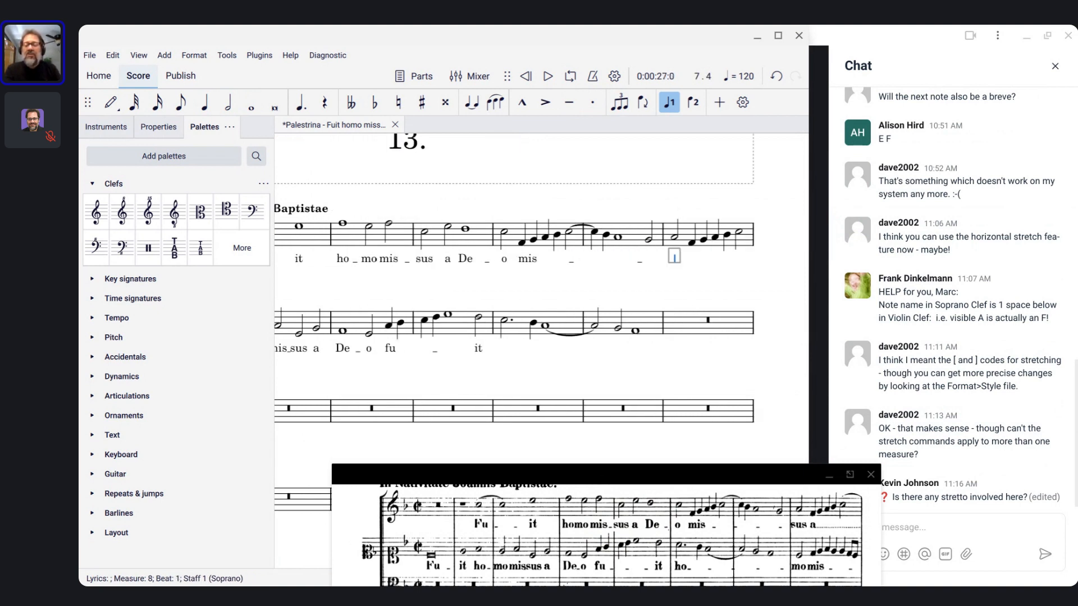
pyautogui.write('sus')
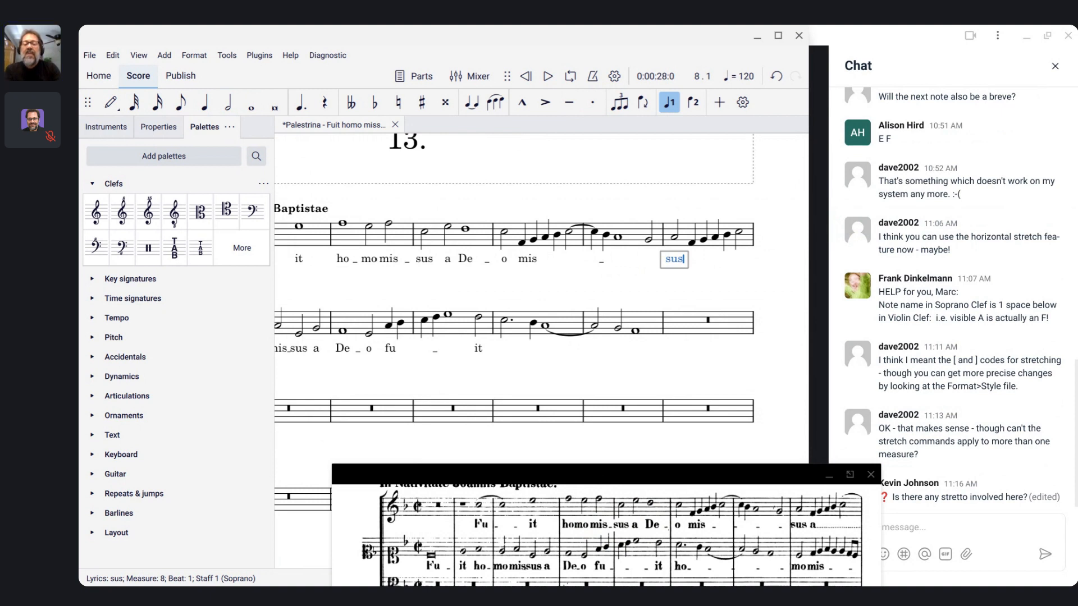
# - Enter "a" under beat 2 of measure 8 in the top staff and extend its melisma line to the measure's last note
pyautogui.press('space')
pyautogui.write('a')
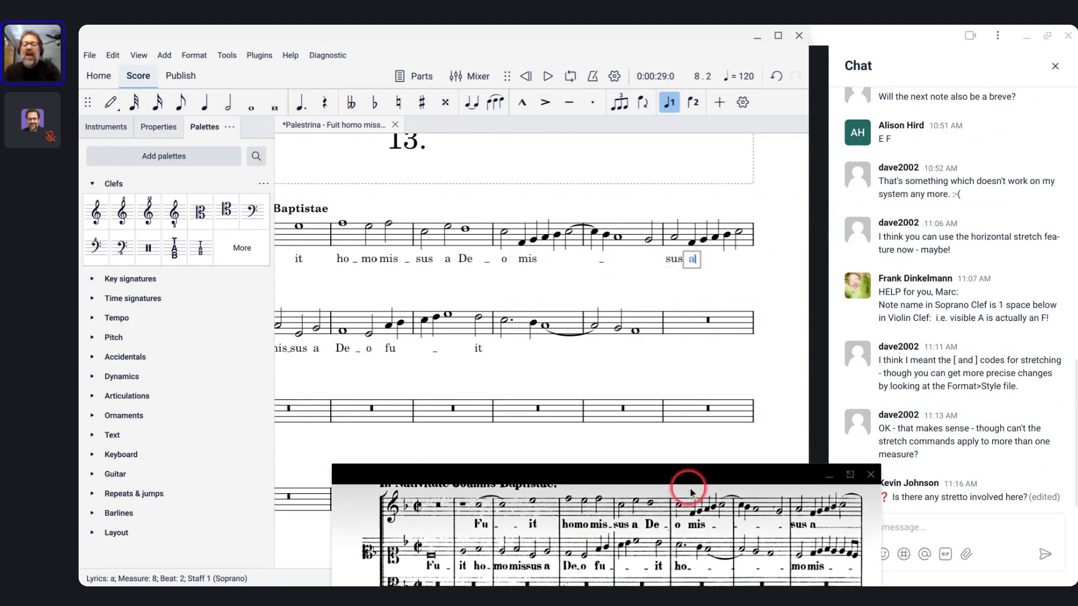
pyautogui.scroll(4, 716, 547)
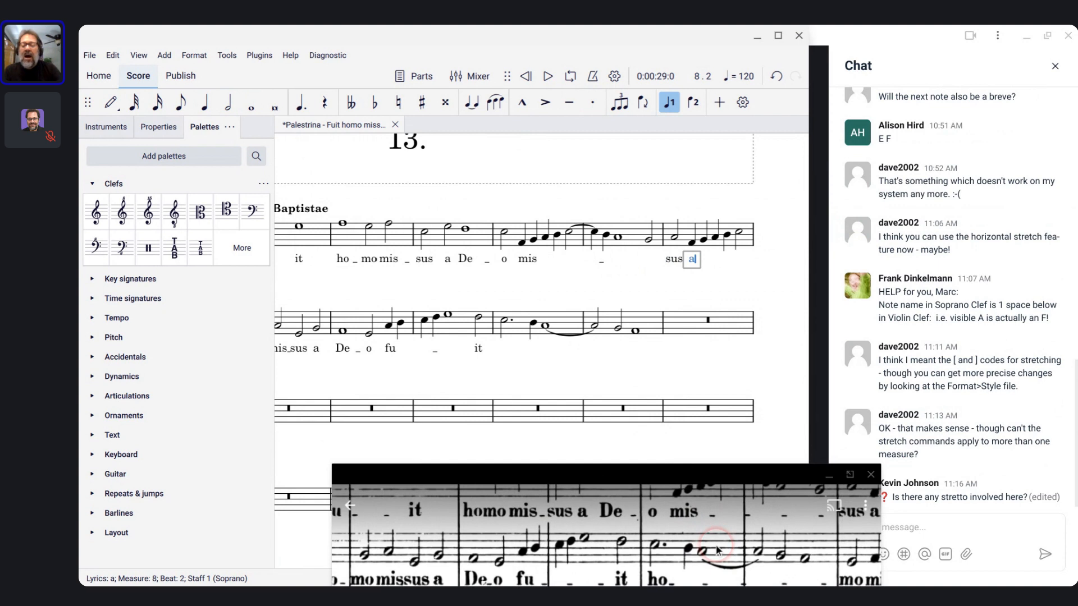
pyautogui.moveTo(716, 546); pyautogui.dragTo(498, 561)
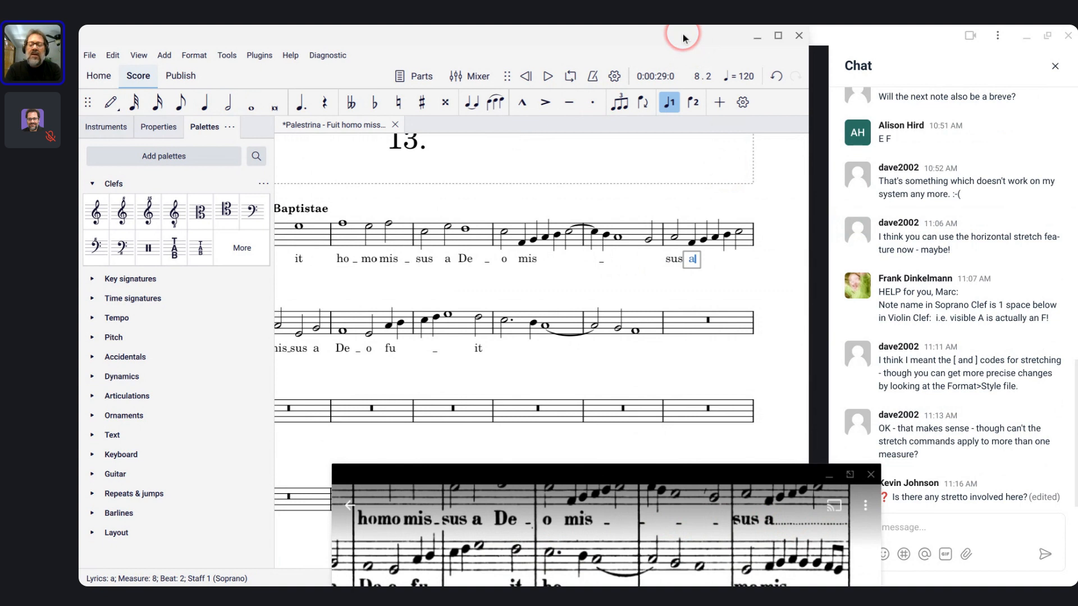
pyautogui.press('space')
pyautogui.press('_')
pyautogui.press('_')
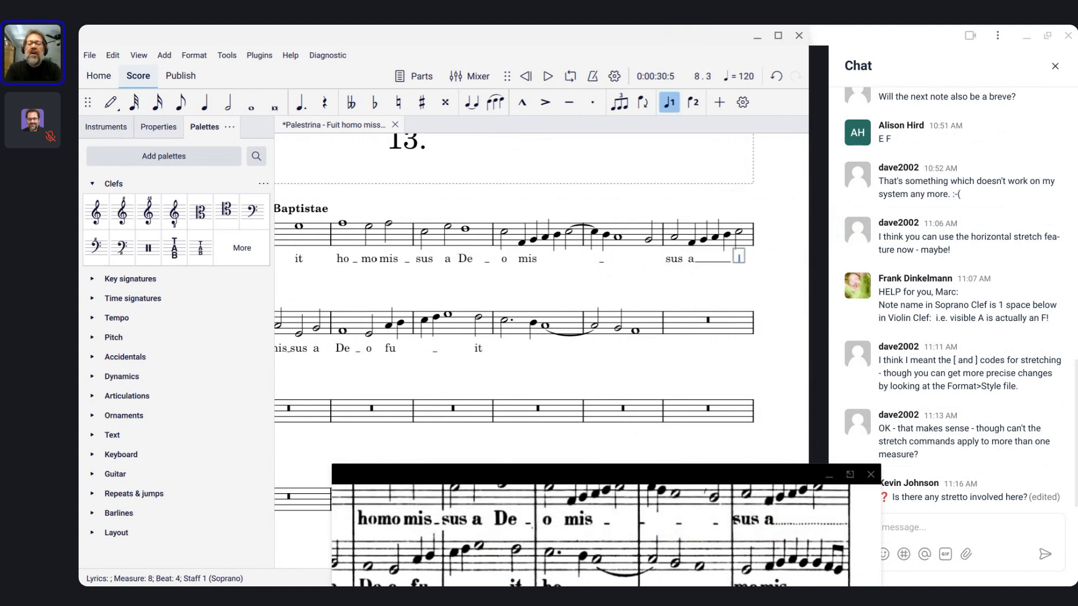
pyautogui.press('Escape')
pyautogui.click(728, 143)
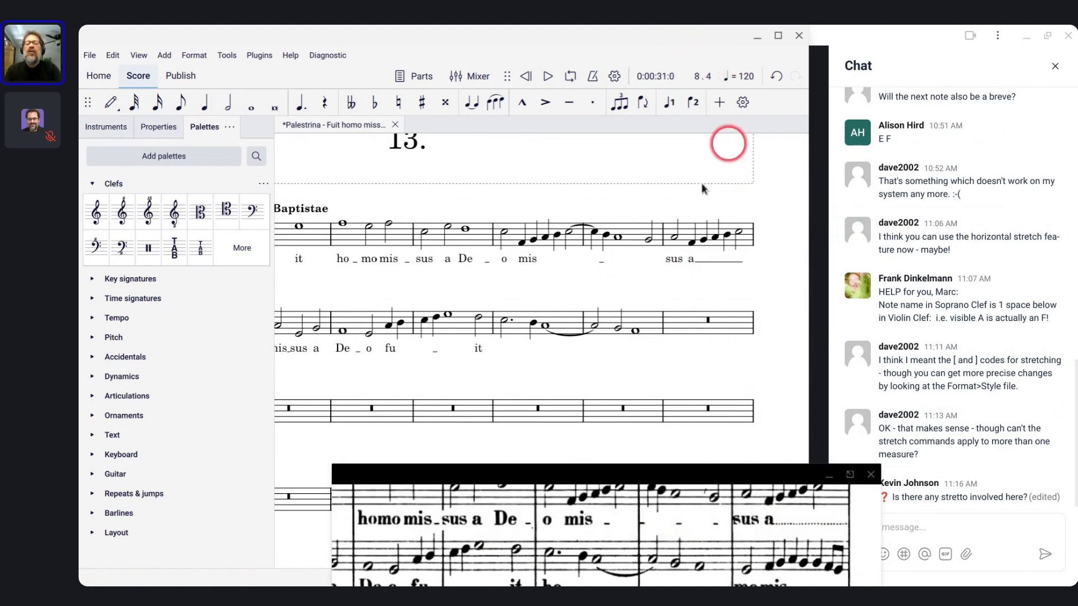
# - Review the Lyrics style settings for the dash and melisma line, with the syllable "a" in measure 8 selected
pyautogui.click(680, 223)
pyautogui.click(691, 259)
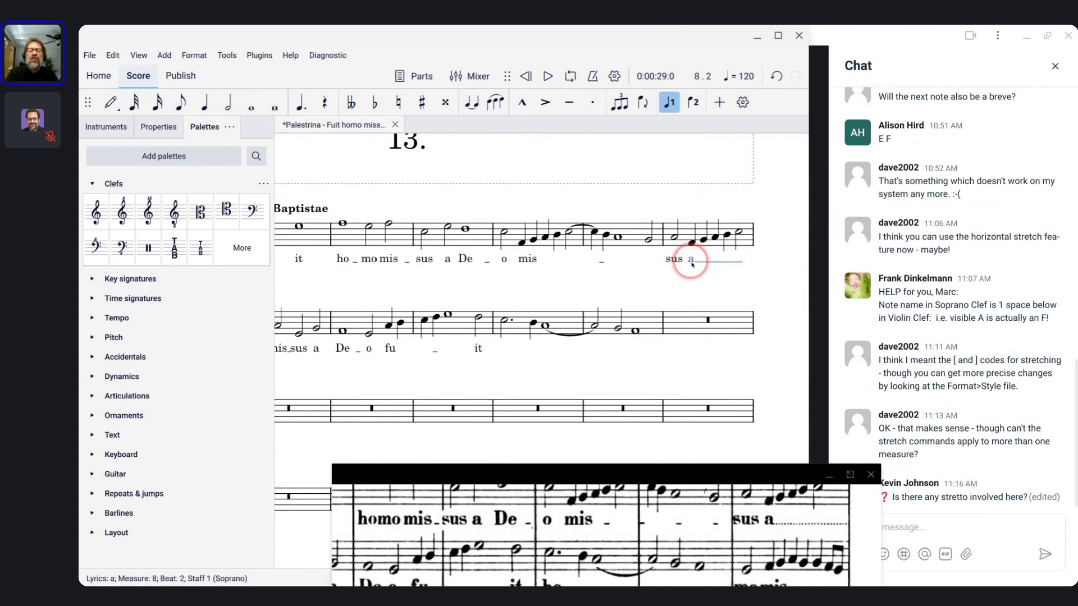
pyautogui.click(230, 105)
pyautogui.click(195, 56)
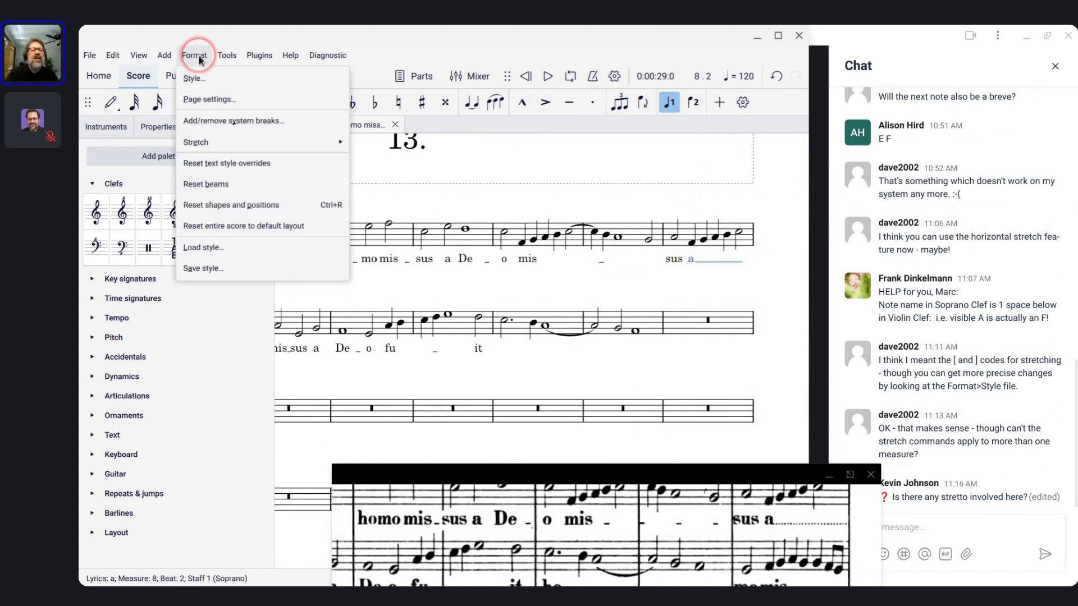
pyautogui.click(193, 55)
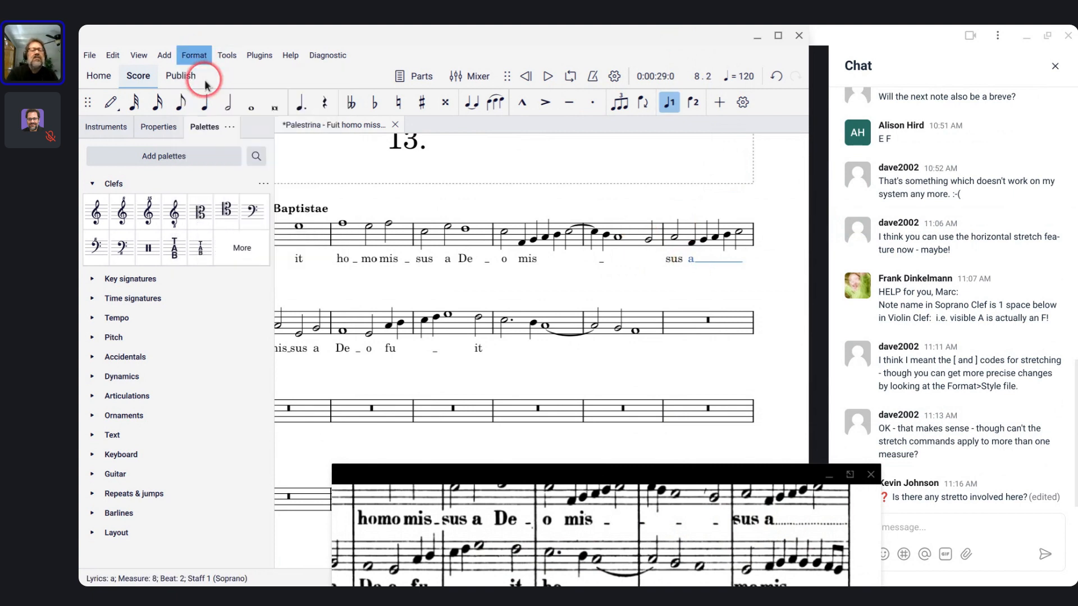
pyautogui.click(359, 229)
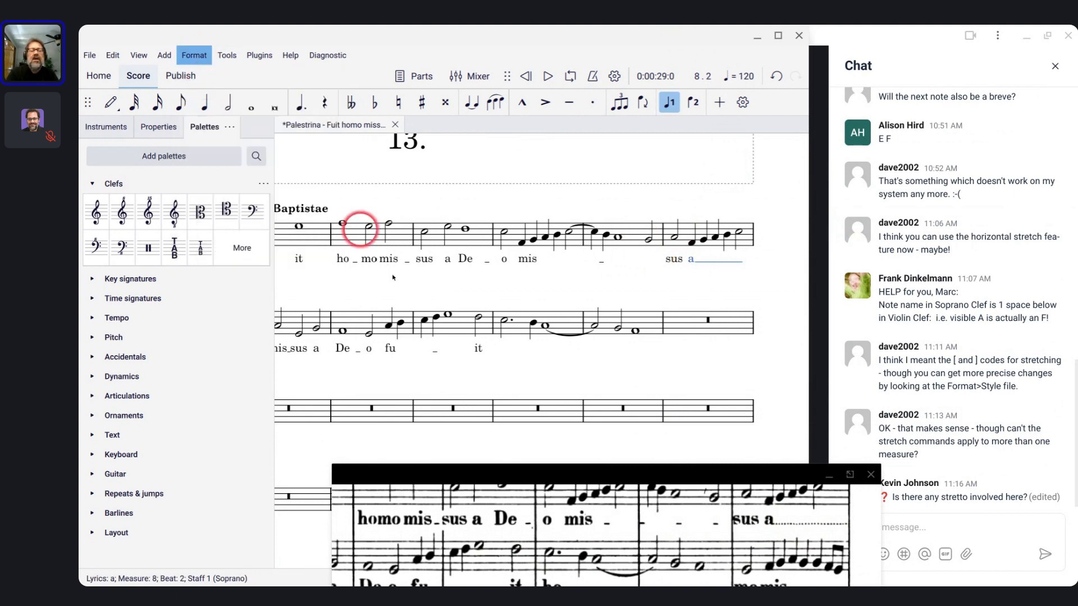
pyautogui.click(655, 476)
pyautogui.moveTo(655, 477); pyautogui.dragTo(994, 380)
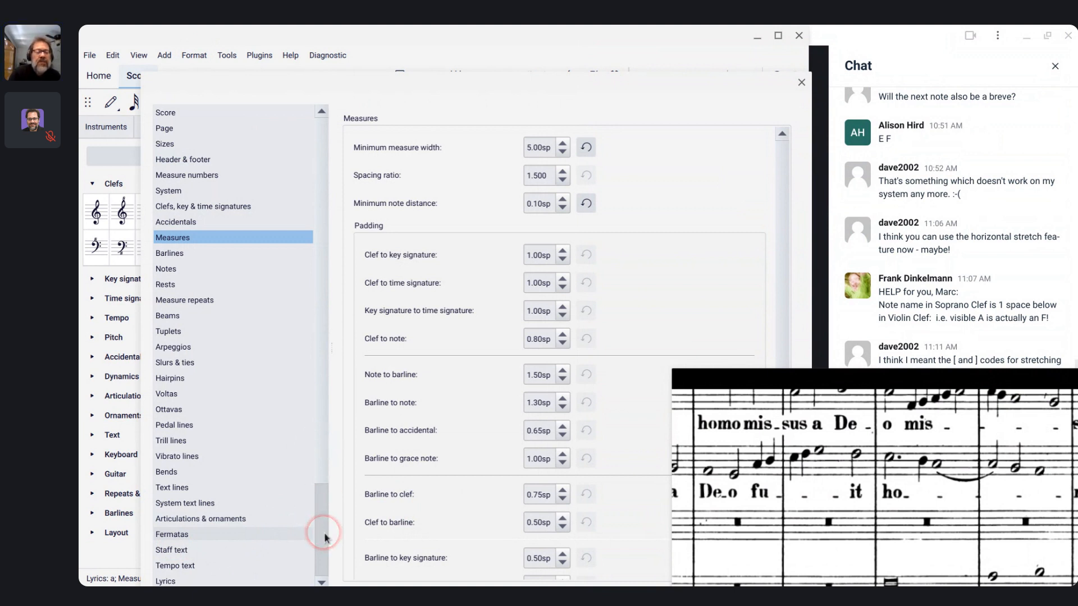
pyautogui.click(407, 116)
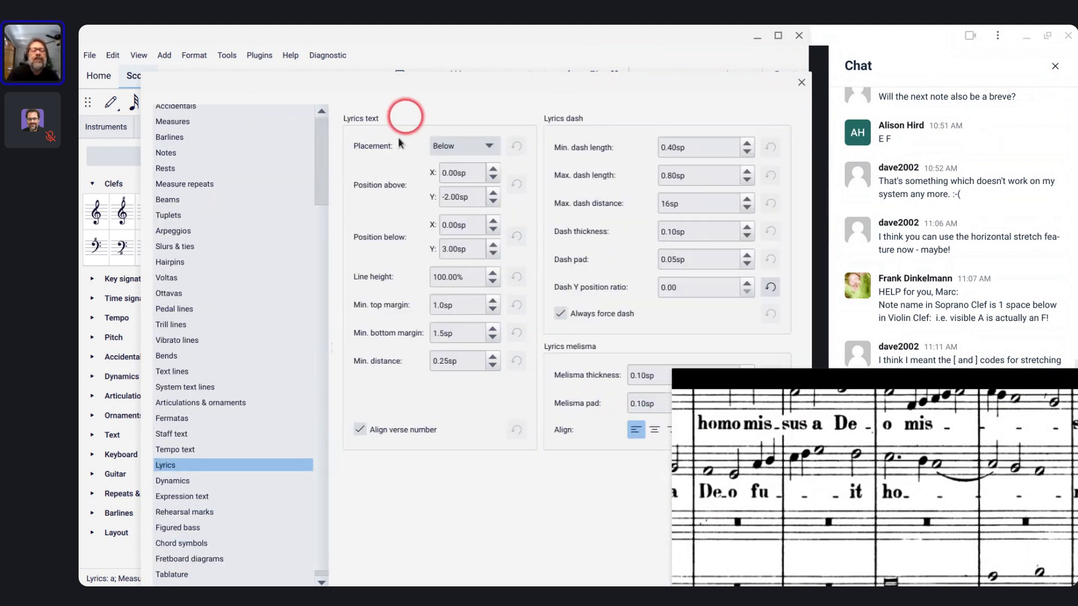
pyautogui.click(331, 337)
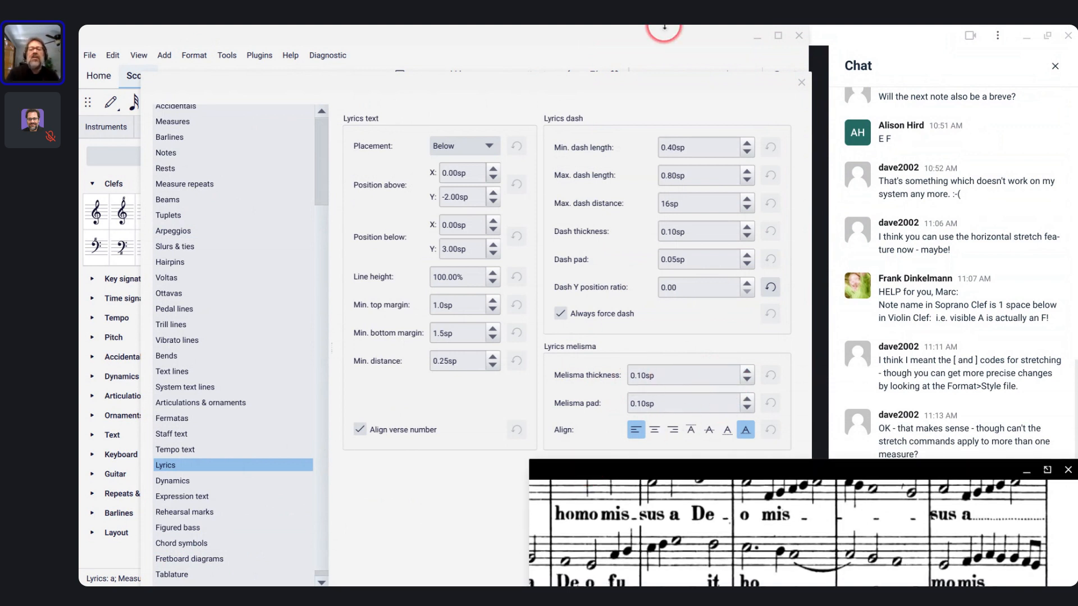
pyautogui.moveTo(599, 85); pyautogui.dragTo(510, 79)
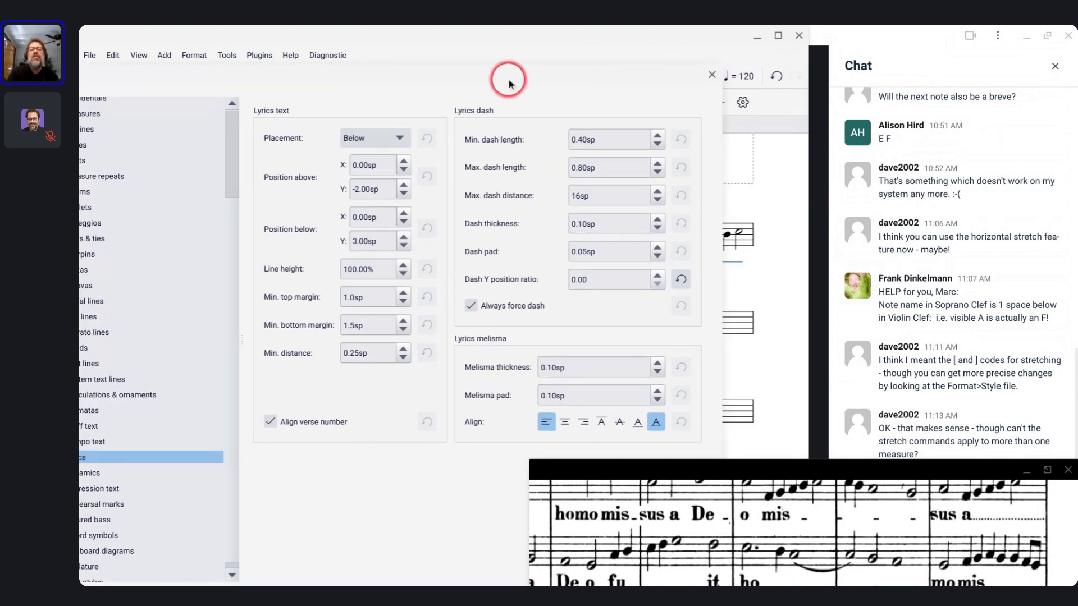
pyautogui.click(712, 75)
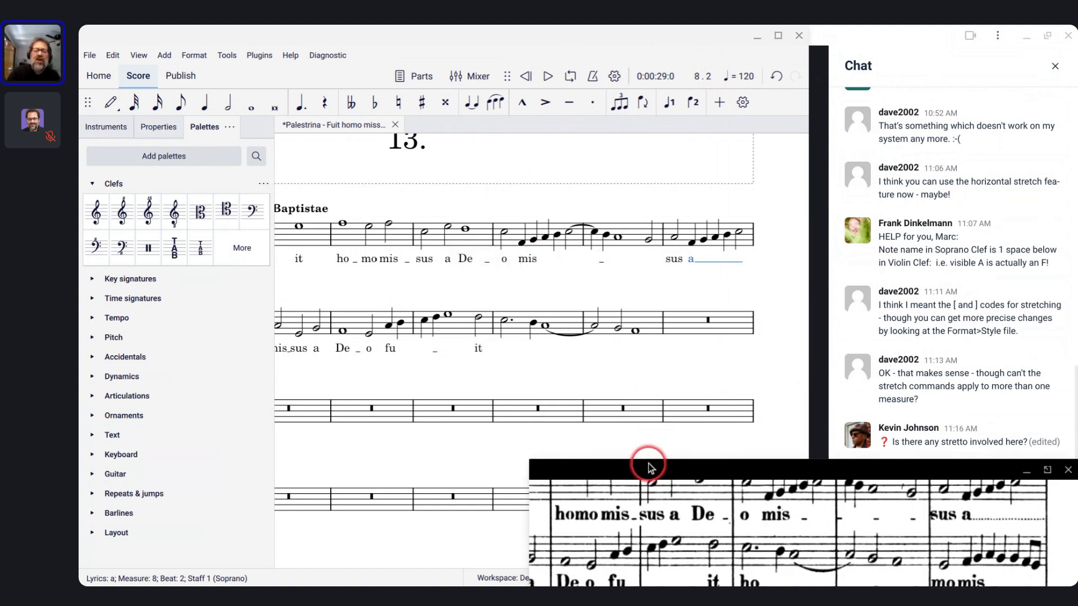
# - Compare the notes and lyric hyphenation of measures 1 to 8 in the top two staves with the reference edition
pyautogui.moveTo(648, 466); pyautogui.dragTo(362, 472)
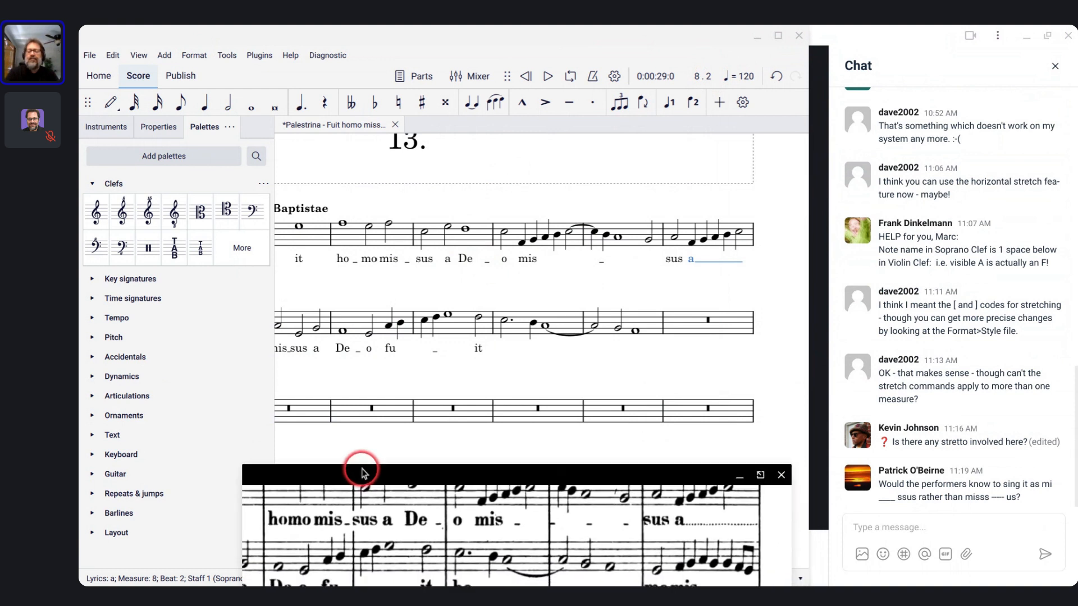
pyautogui.scroll(-1, 629, 313)
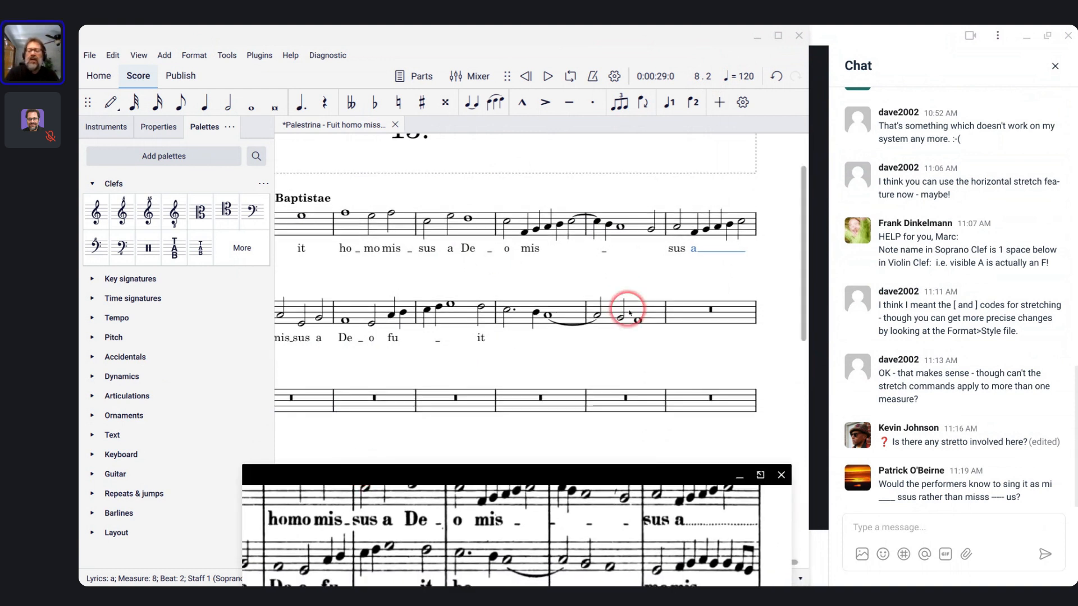
pyautogui.scroll(-1, 628, 313)
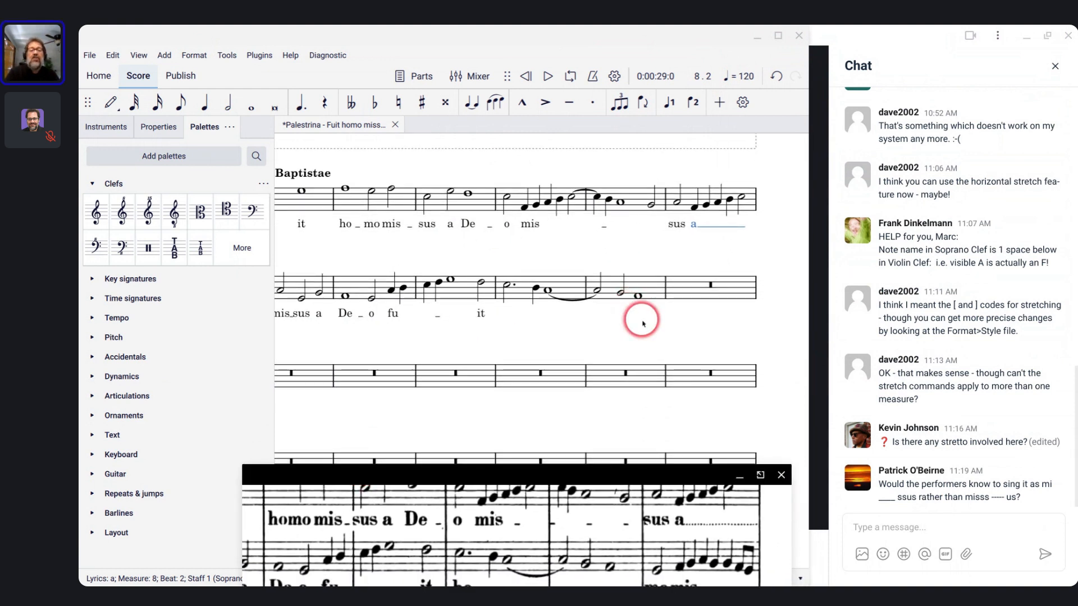
pyautogui.scroll(1, 642, 324)
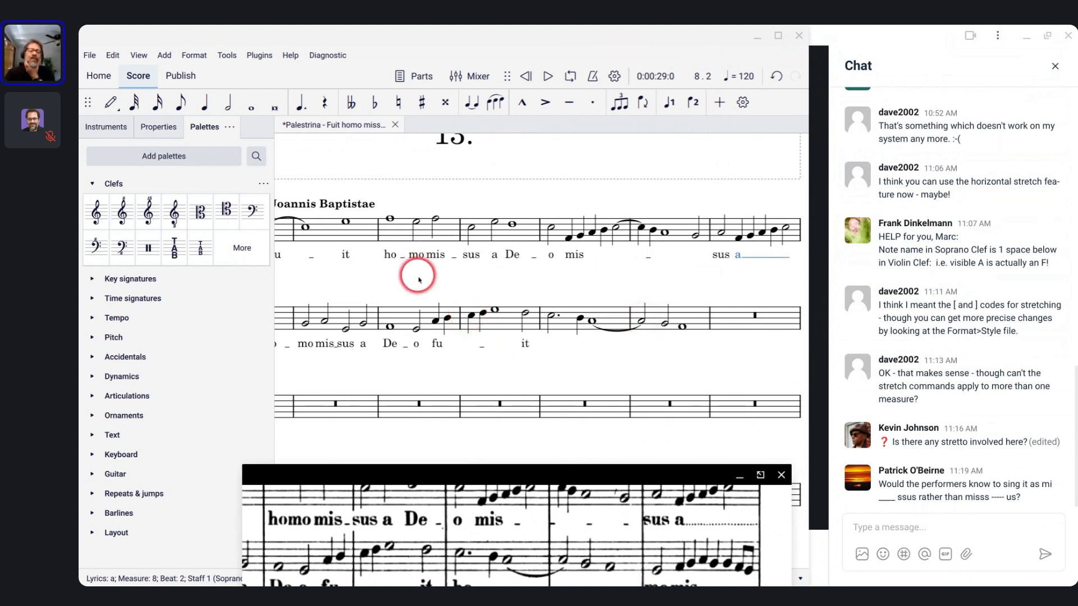
pyautogui.hscroll(-2, 433, 280)
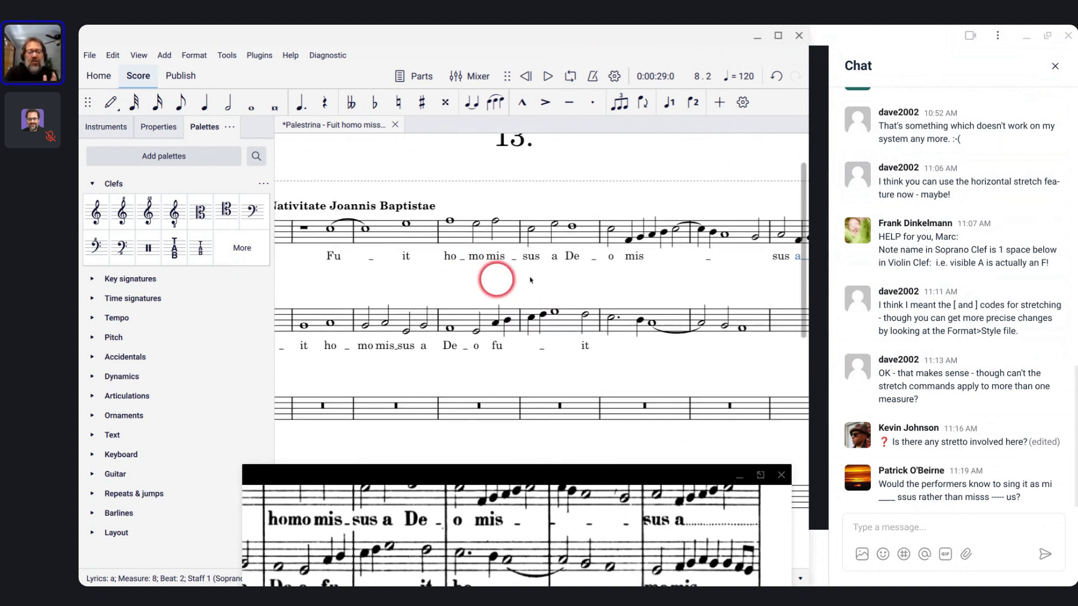
pyautogui.hscroll(-3, 539, 280)
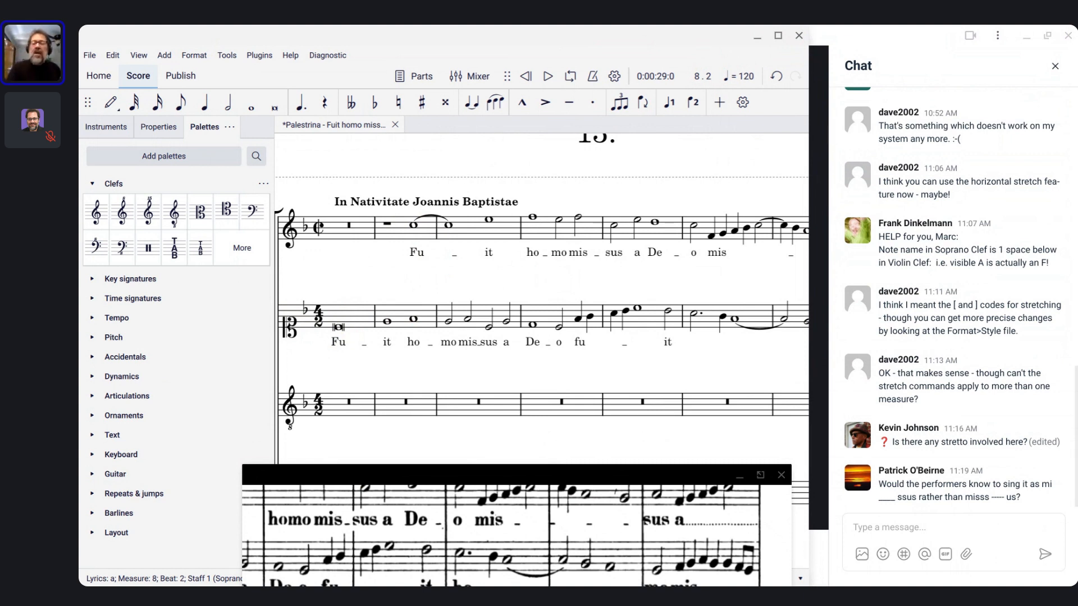
pyautogui.hscroll(1, 569, 301)
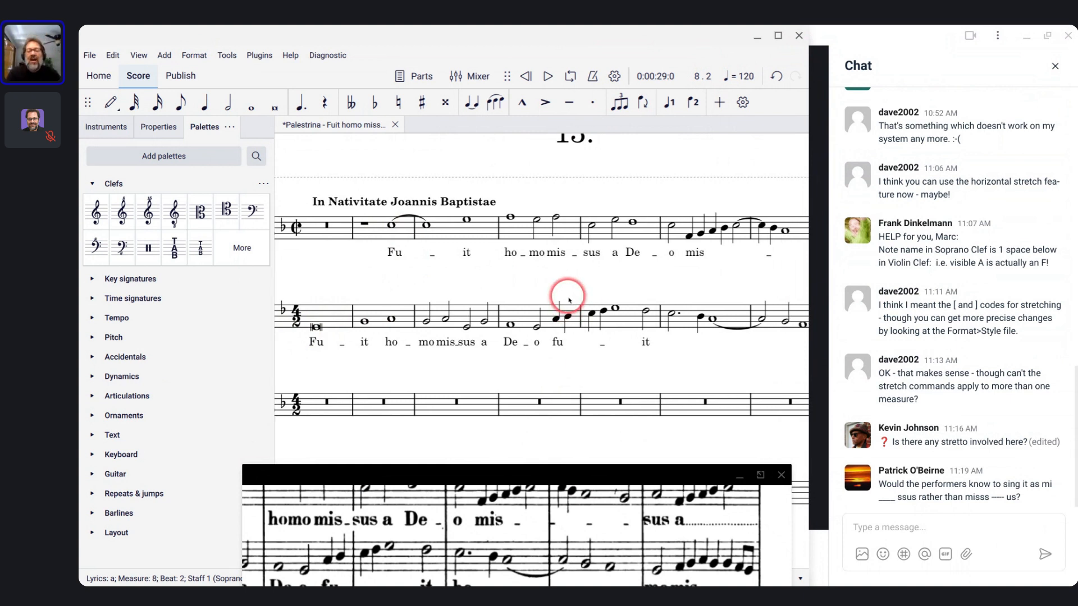
pyautogui.hscroll(4, 569, 300)
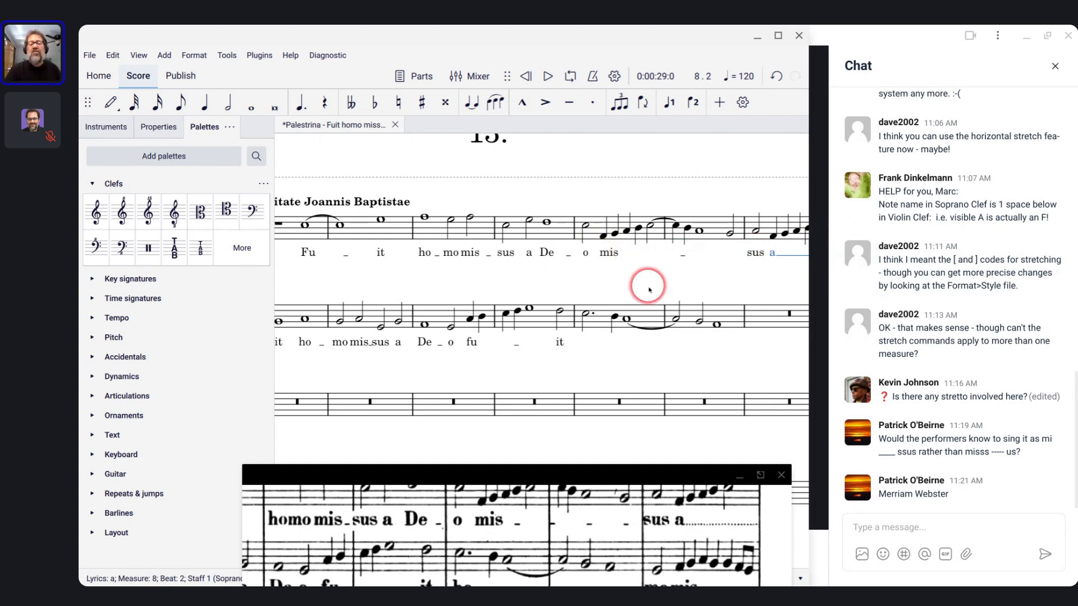
pyautogui.scroll(-2, 649, 290)
pyautogui.scroll(-2, 650, 290)
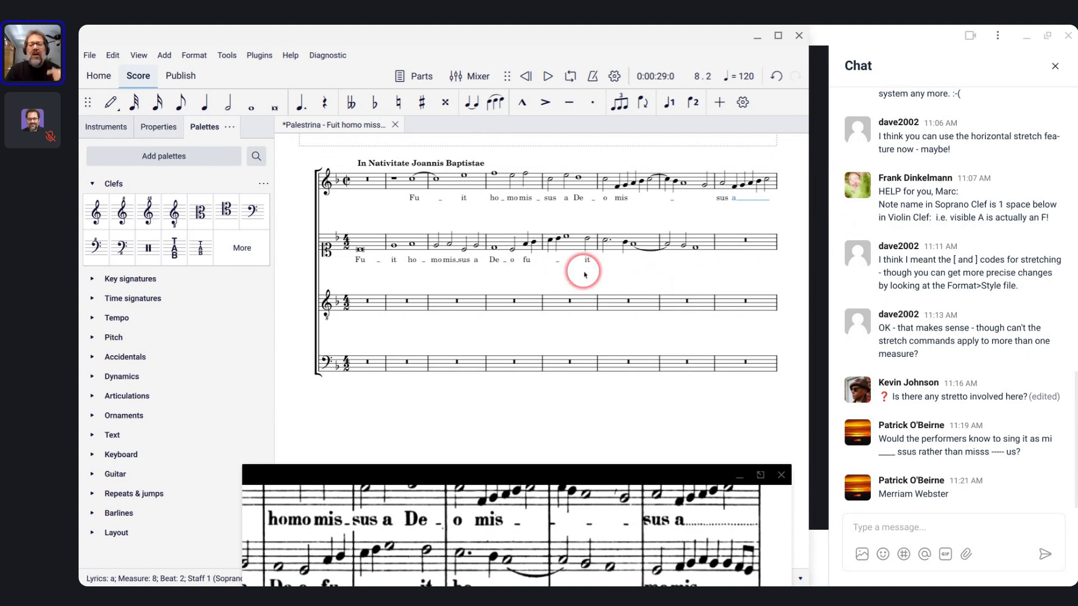
pyautogui.scroll(2, 578, 272)
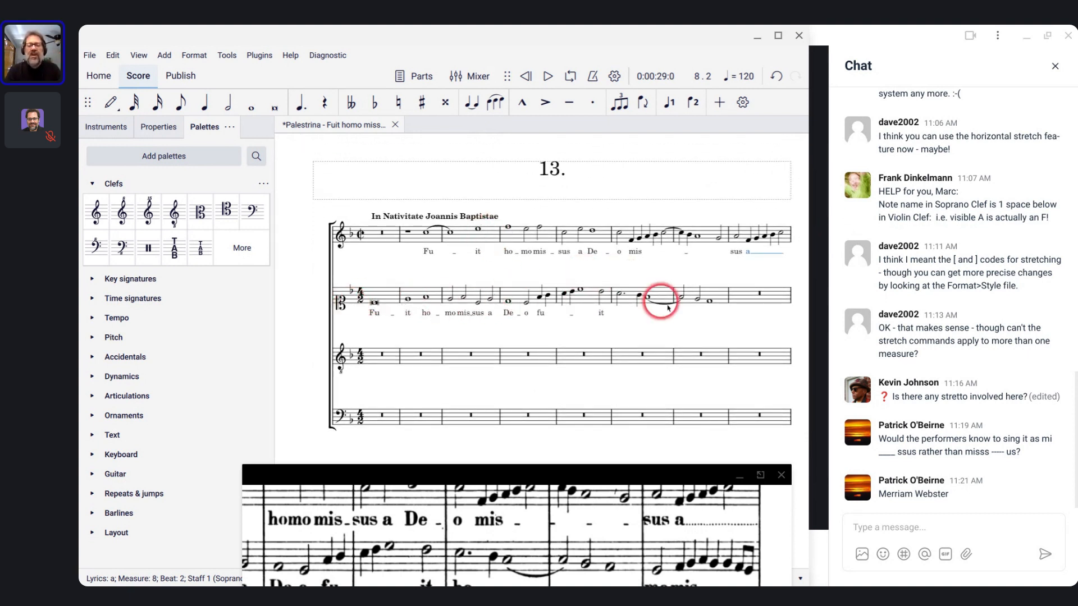
pyautogui.scroll(2, 610, 298)
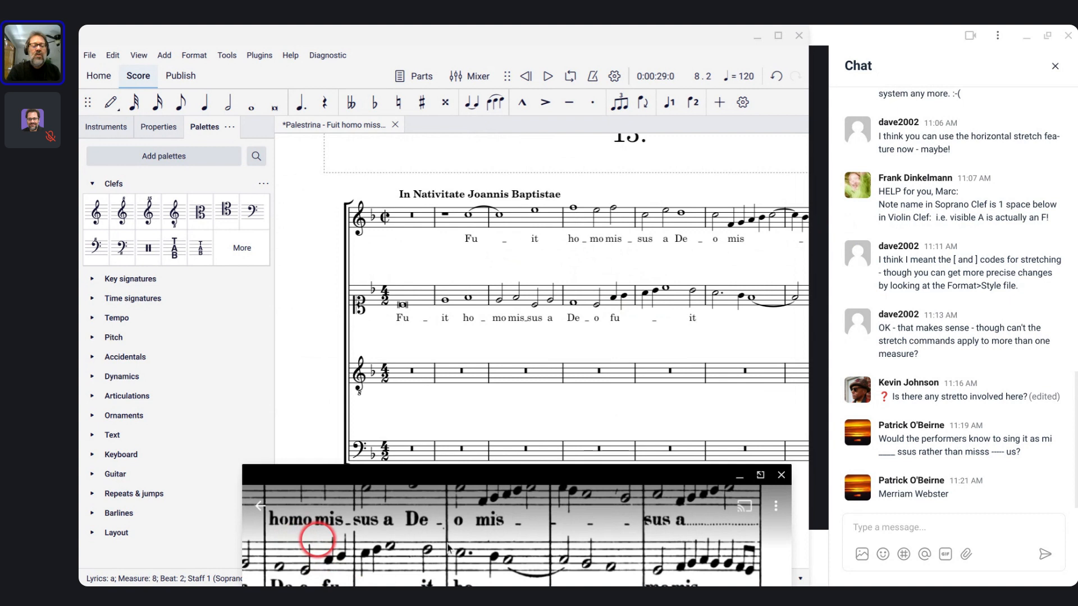
# - Examine the second staff's opening clefs, key signature and time signature in the reference edition against those in the score
pyautogui.moveTo(315, 534); pyautogui.dragTo(672, 534)
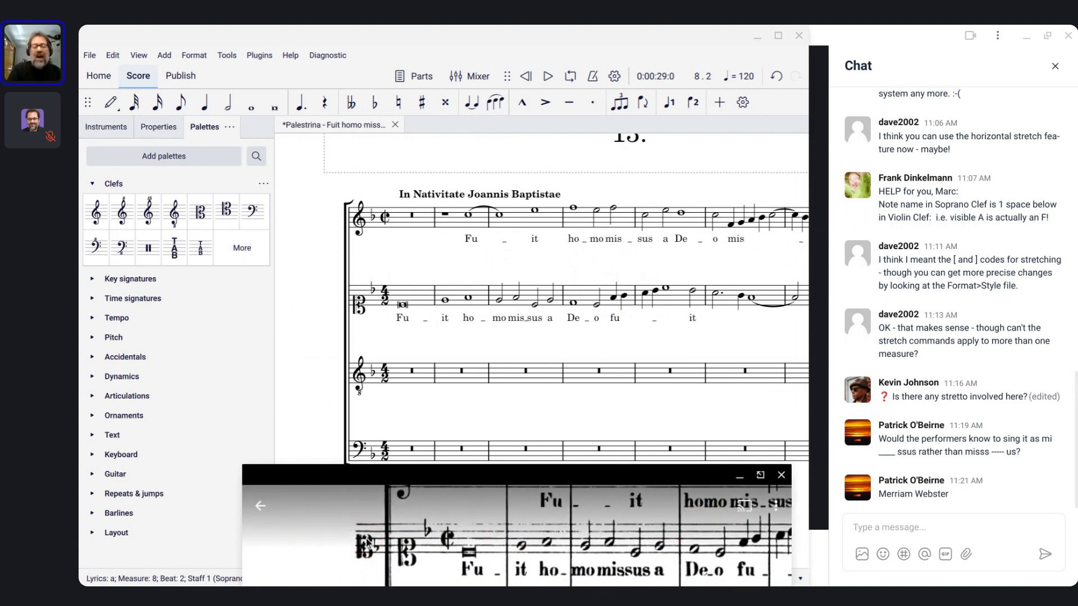
pyautogui.scroll(-2, 366, 540)
pyautogui.moveTo(434, 543); pyautogui.dragTo(397, 533)
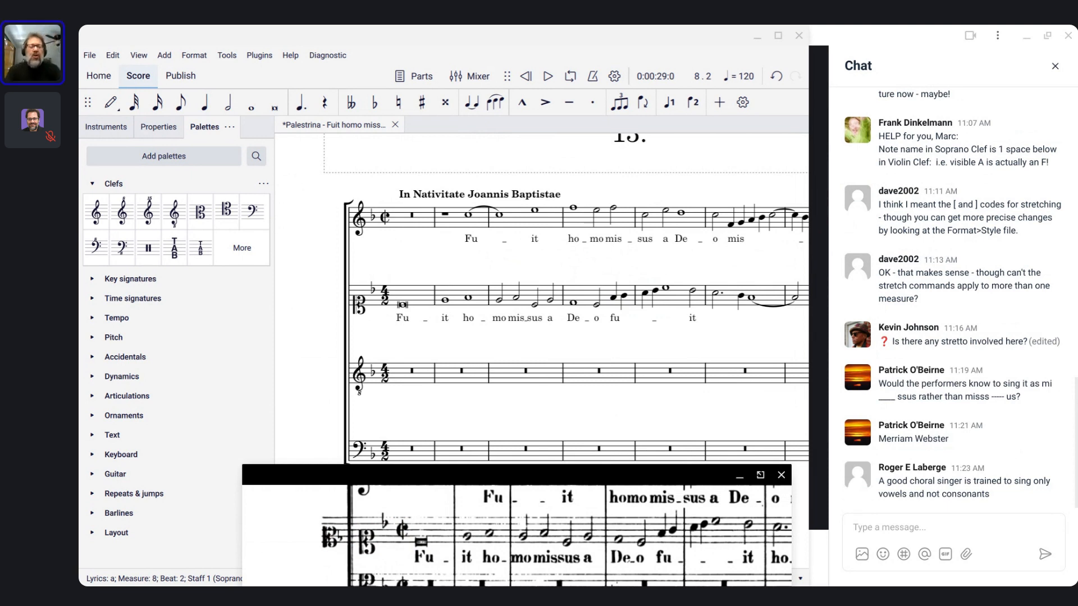
pyautogui.scroll(3, 336, 520)
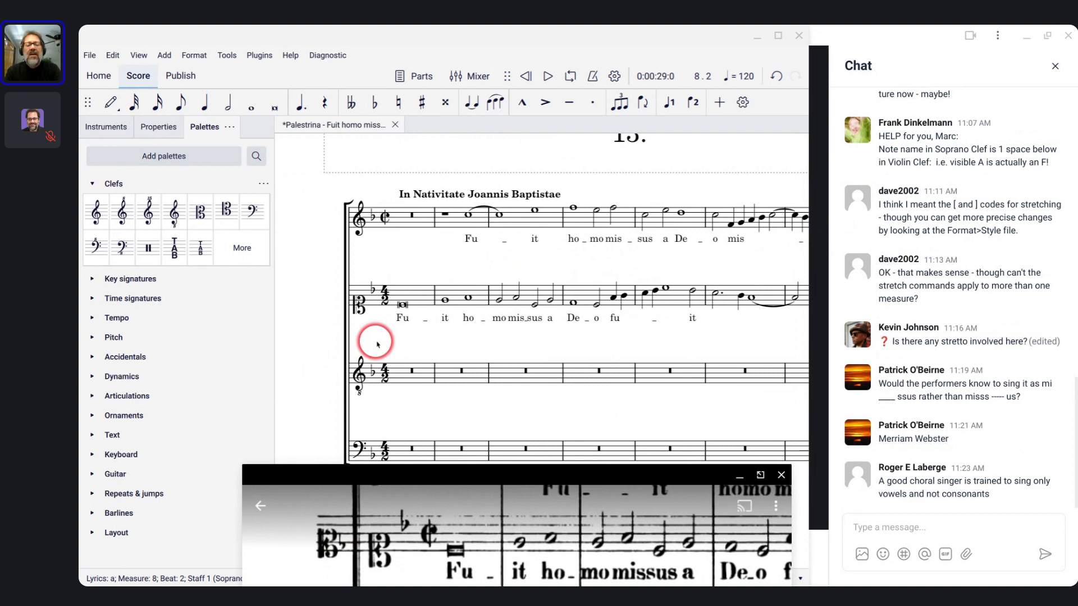
pyautogui.scroll(2, 377, 343)
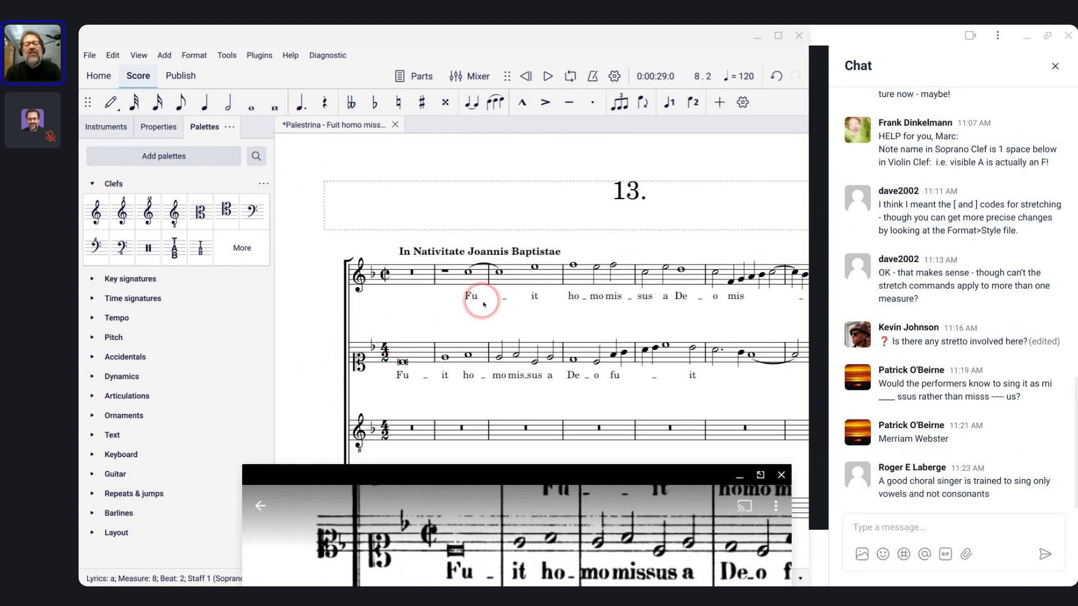
pyautogui.scroll(5, 484, 305)
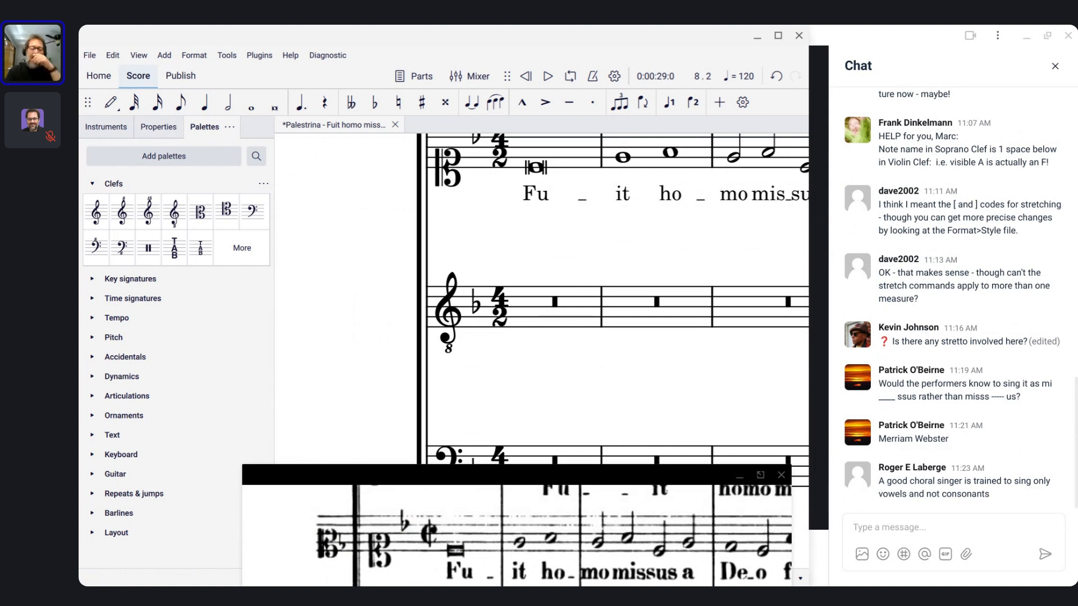
# - Insert a horizontal frame before measure 1 of the first system
pyautogui.scroll(3, 484, 305)
pyautogui.scroll(-5, 484, 305)
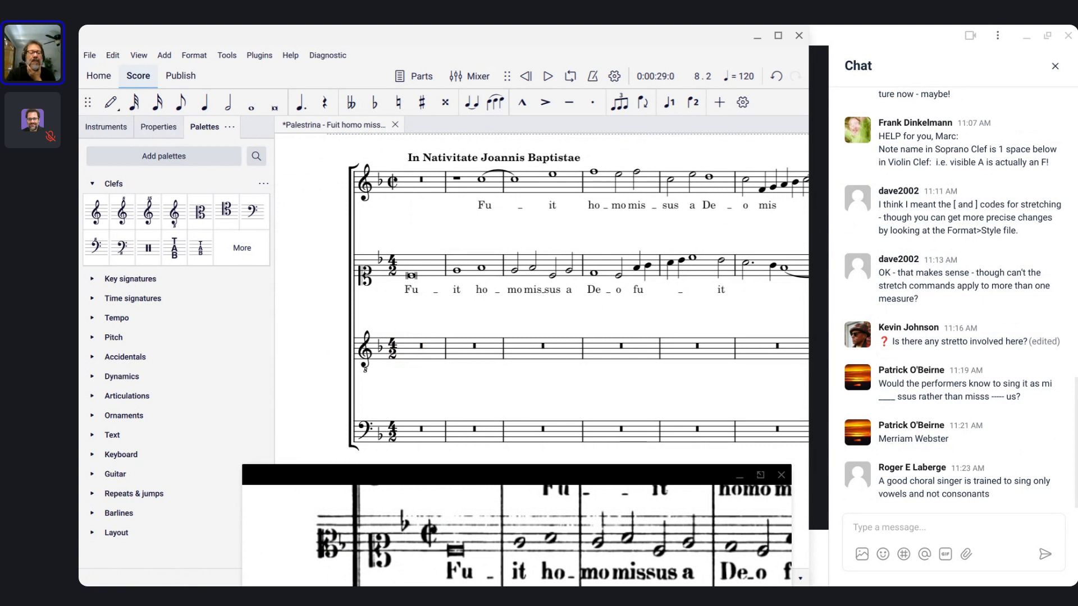
pyautogui.scroll(2, 568, 298)
pyautogui.scroll(-2, 568, 298)
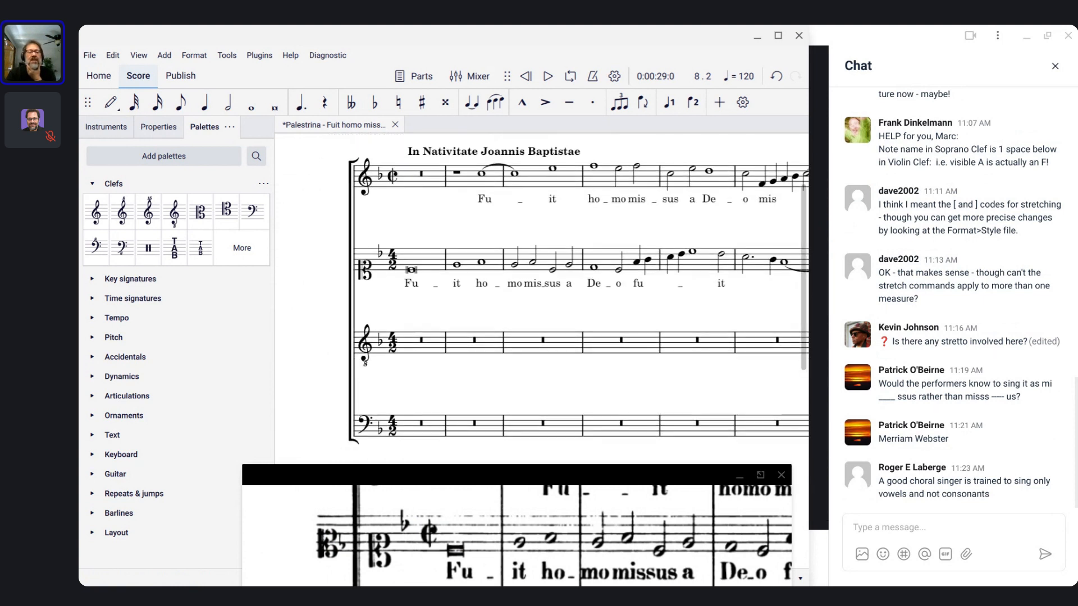
pyautogui.click(408, 352)
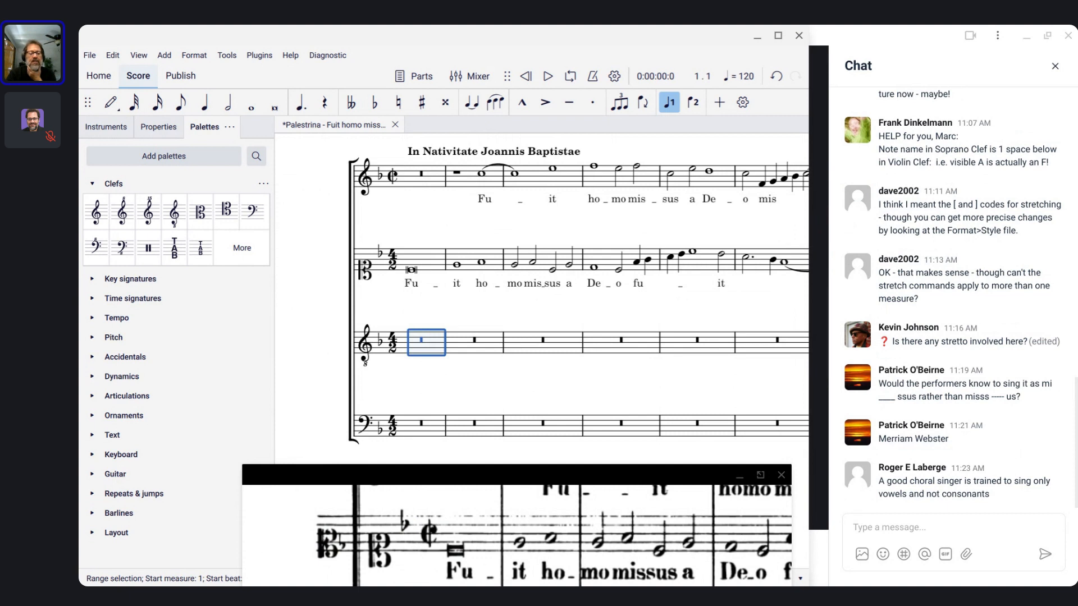
pyautogui.scroll(2, 352, 525)
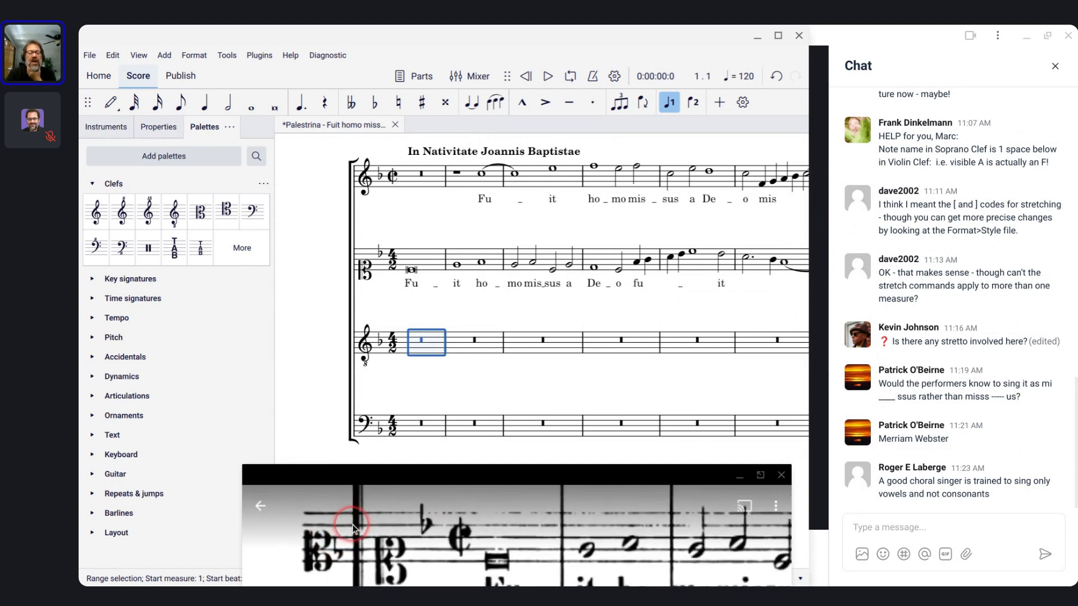
pyautogui.scroll(-3, 353, 527)
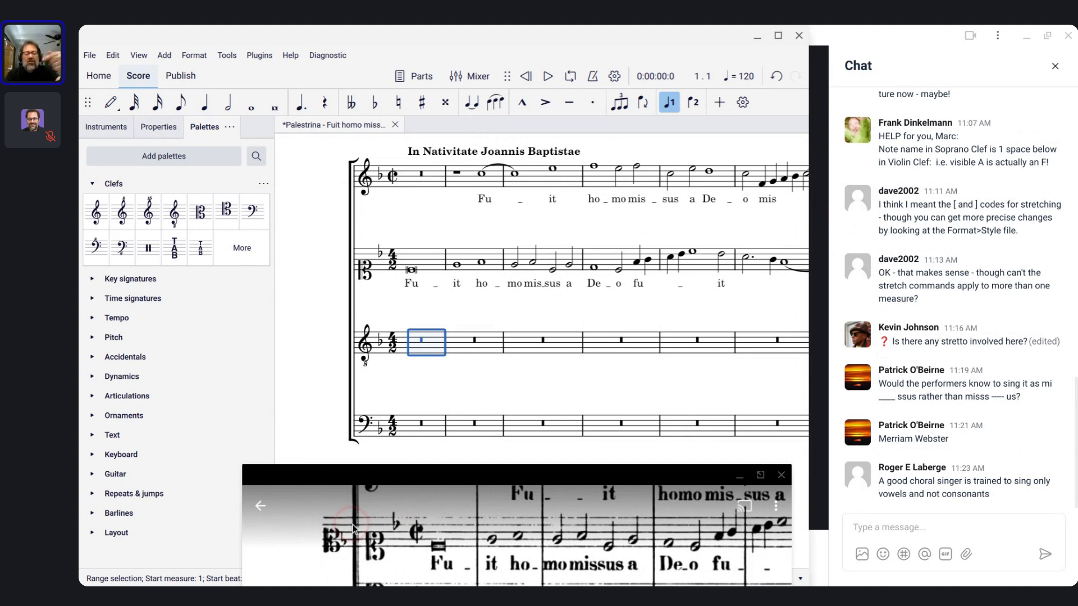
pyautogui.scroll(-3, 352, 527)
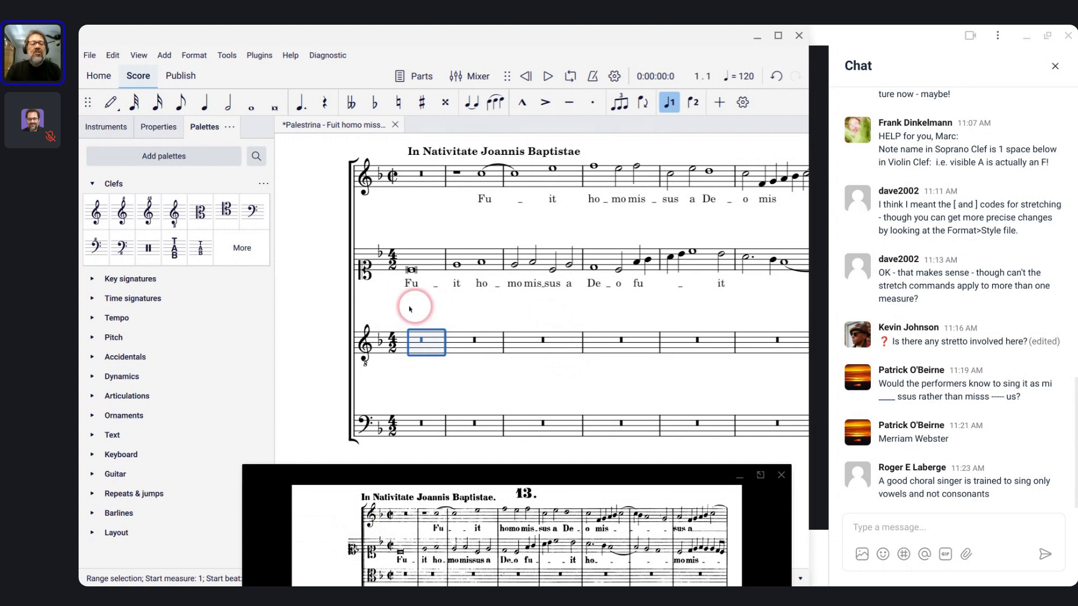
pyautogui.click(728, 108)
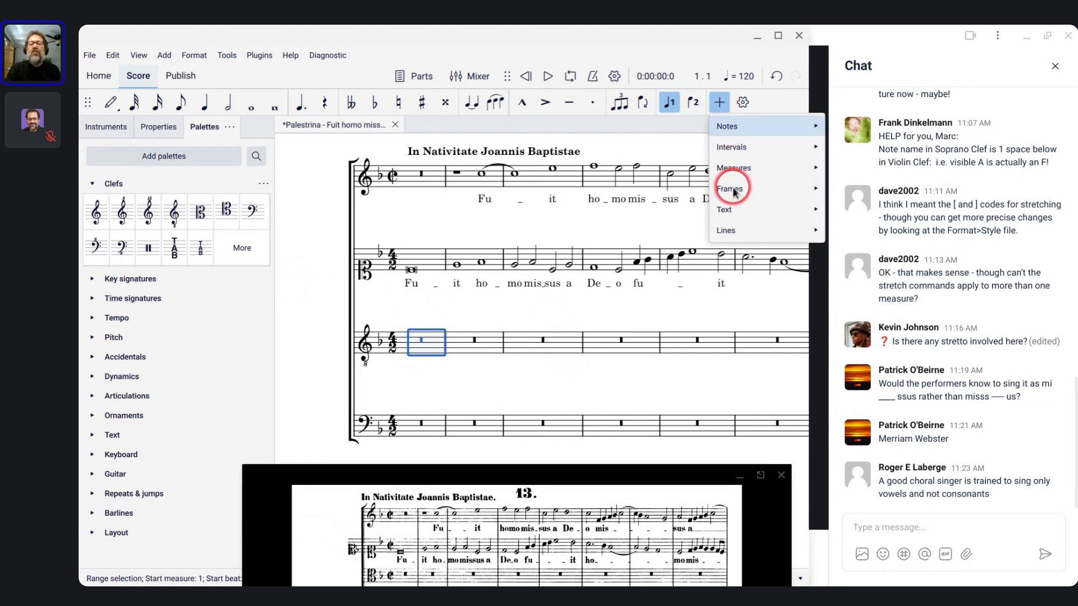
pyautogui.moveTo(733, 189)
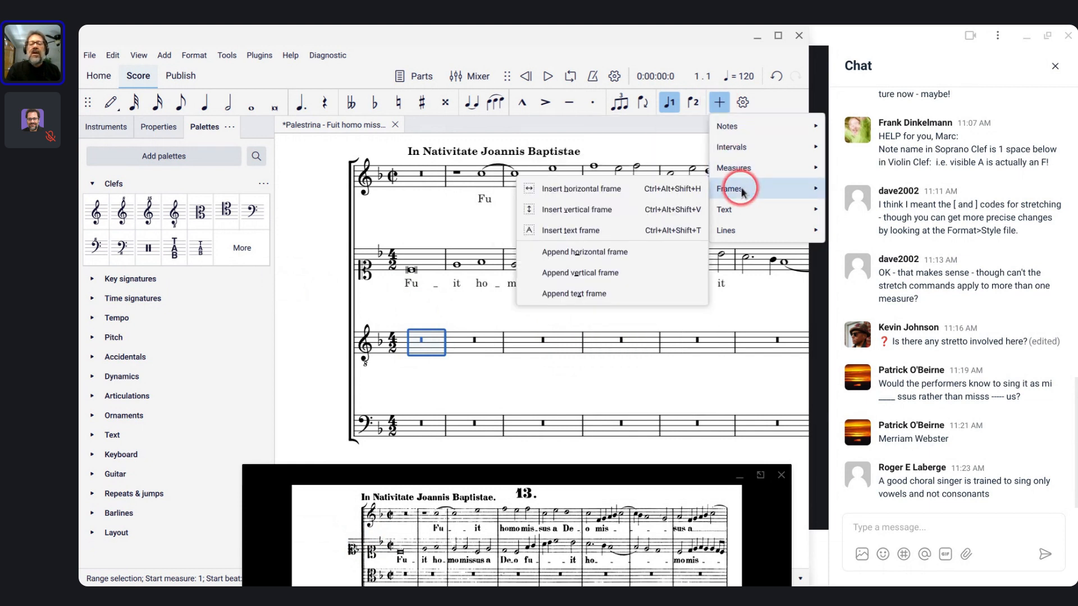
pyautogui.click(673, 190)
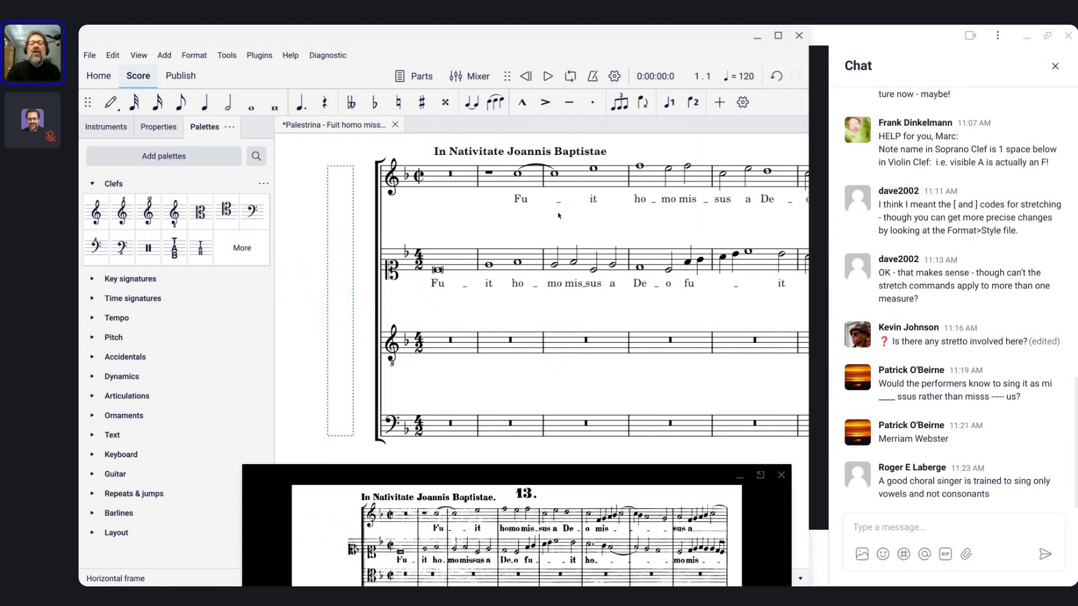
# - Insert one measure before the horizontal frame at the start of the score
pyautogui.click(720, 104)
pyautogui.click(720, 168)
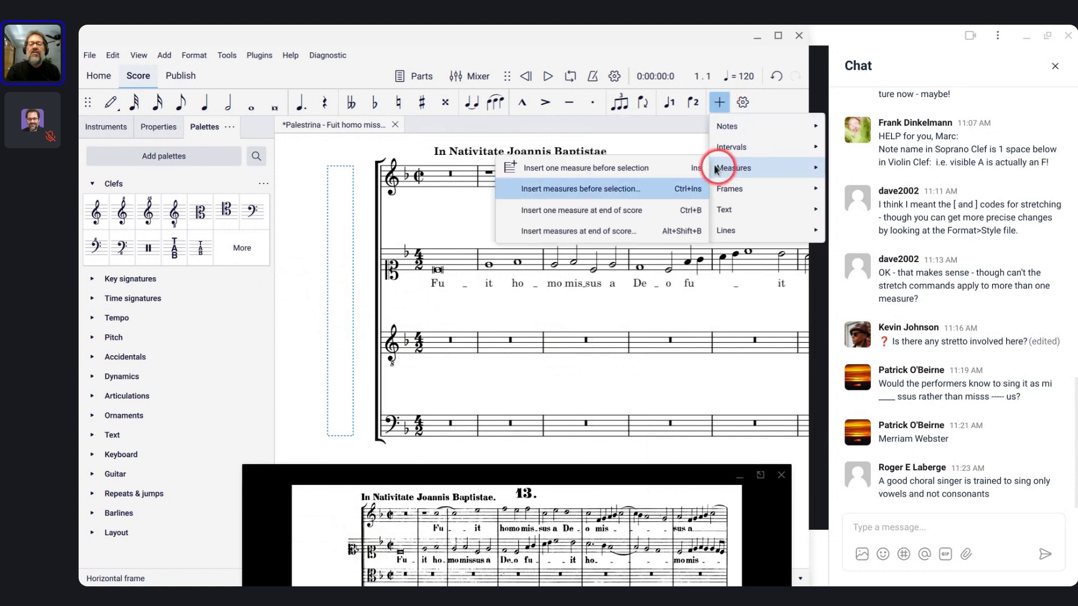
pyautogui.click(677, 167)
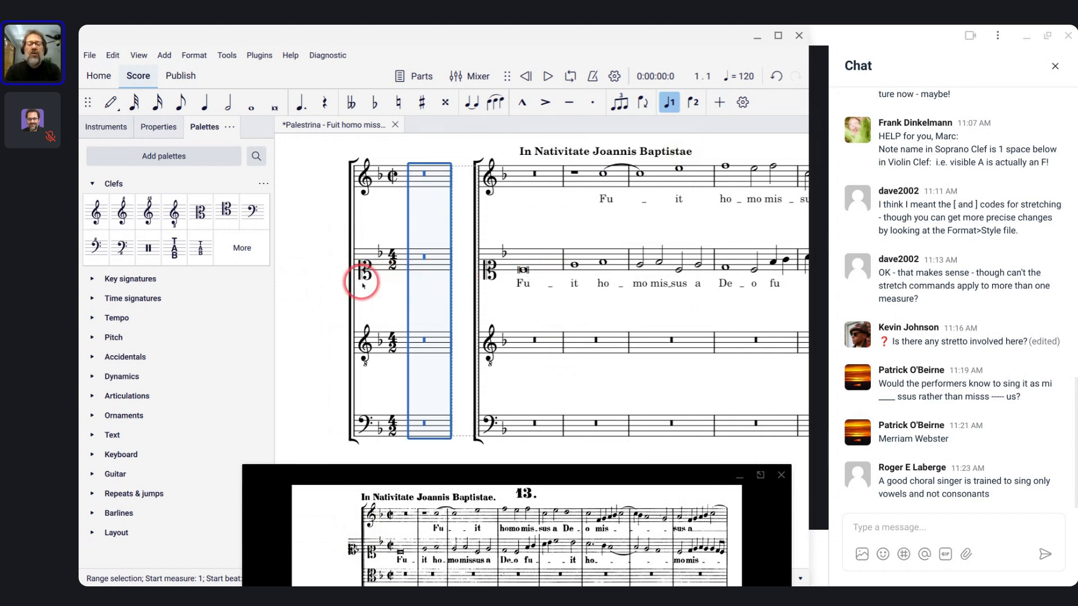
# - Change the second staff's opening clef in the new measure 1 to the mezzo-soprano clef
pyautogui.scroll(-2, 362, 285)
pyautogui.scroll(-1, 362, 286)
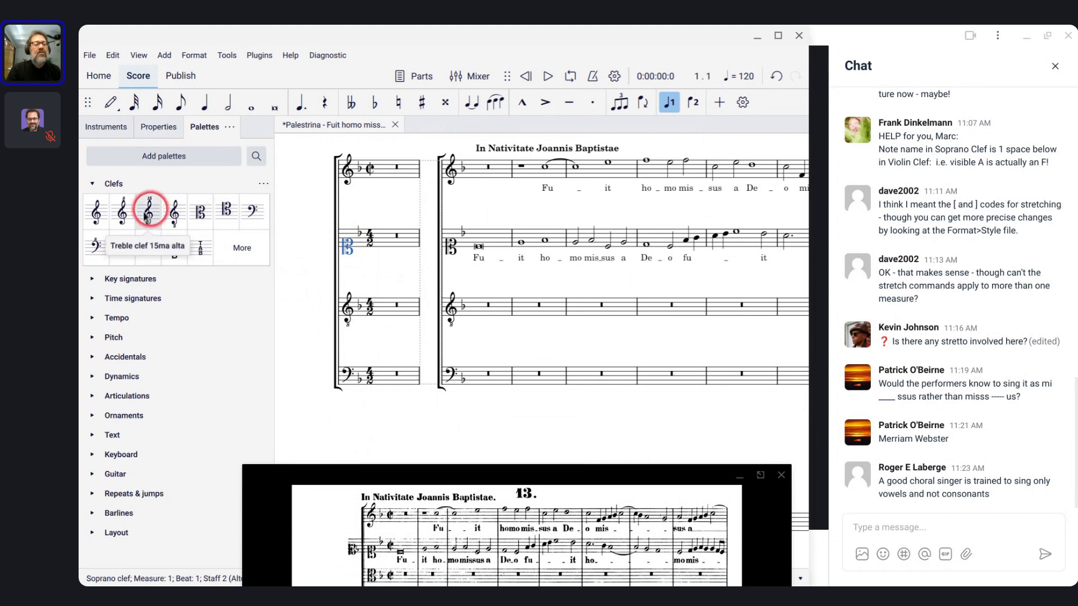
pyautogui.click(238, 251)
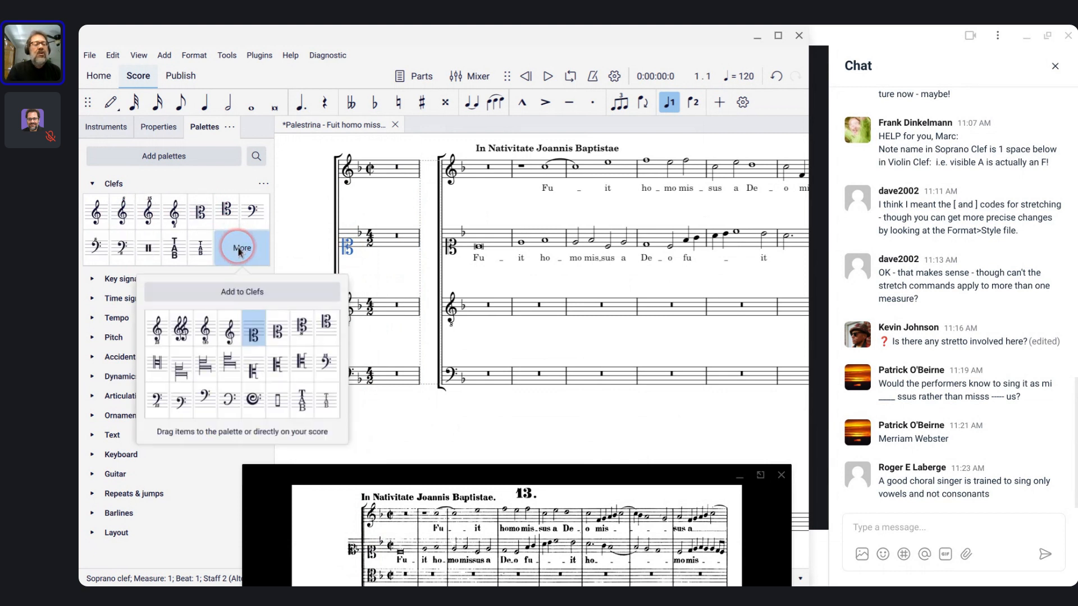
pyautogui.click(279, 332)
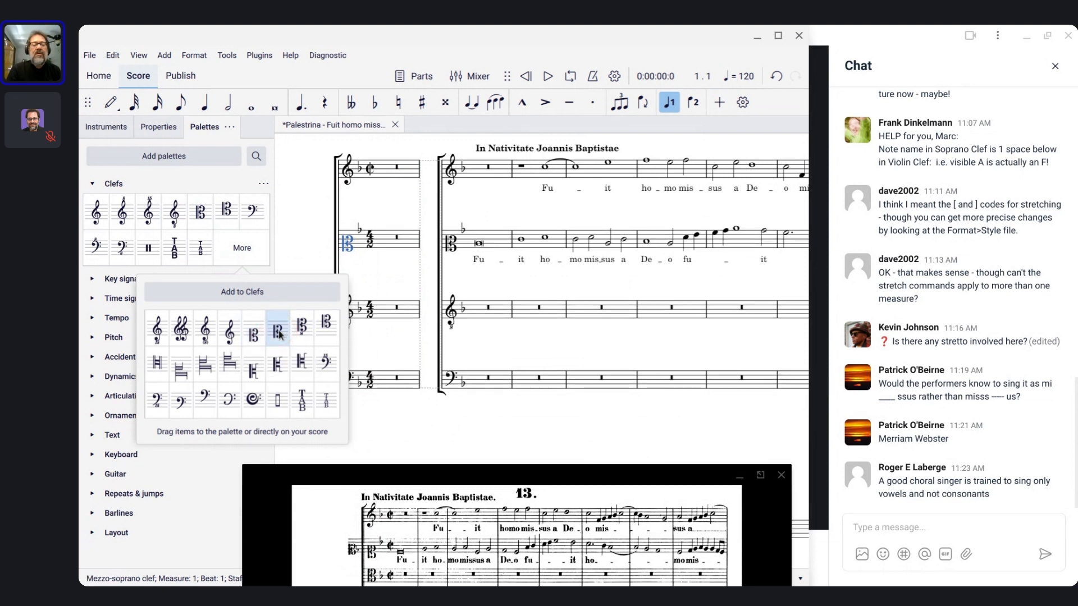
# - Set the second staff's clef at measure 2 to soprano and hide the courtesy clef at the end of measure 1
pyautogui.click(451, 244)
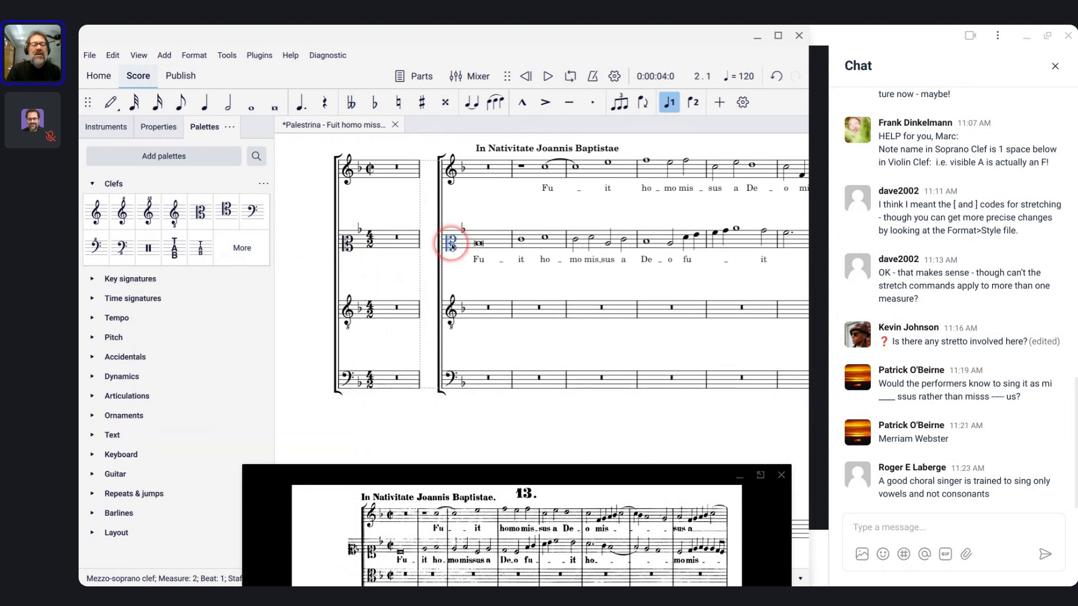
pyautogui.click(242, 256)
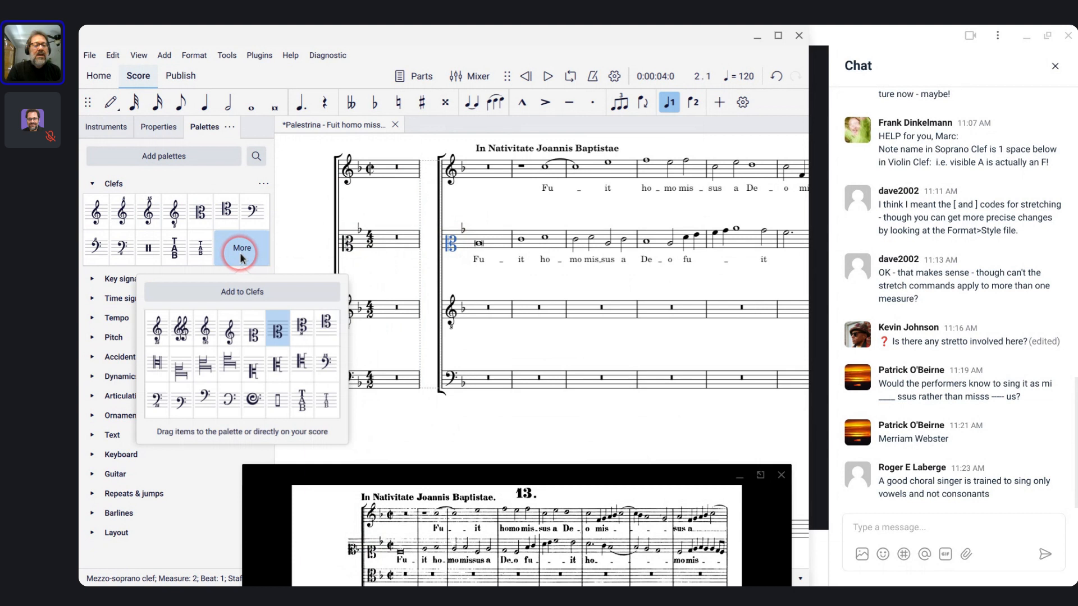
pyautogui.click(253, 333)
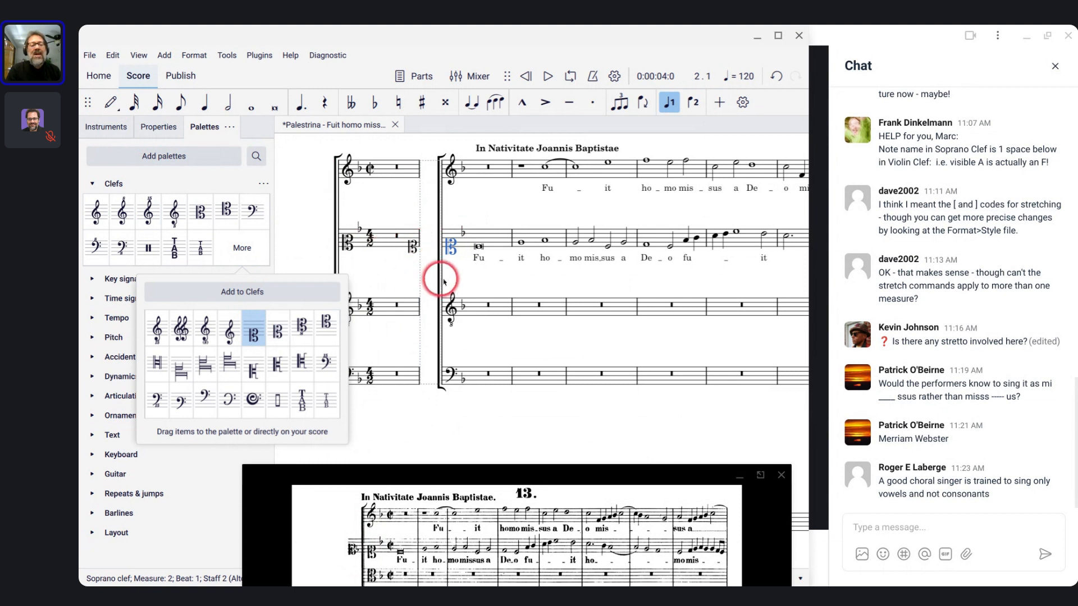
pyautogui.click(411, 247)
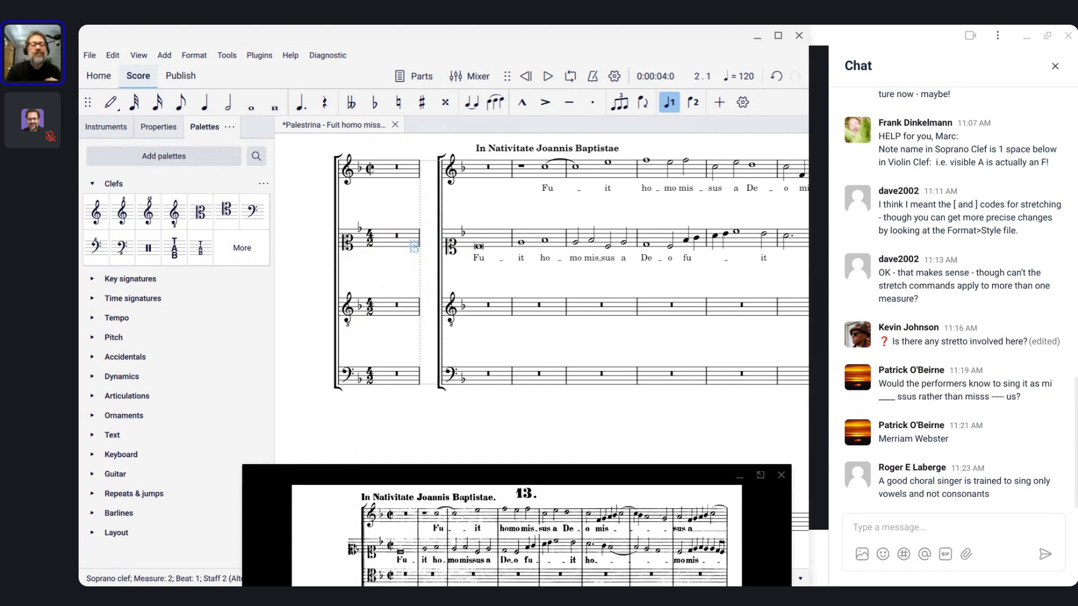
# - Hide the time signatures of all four staves in measure 1
pyautogui.click(369, 243)
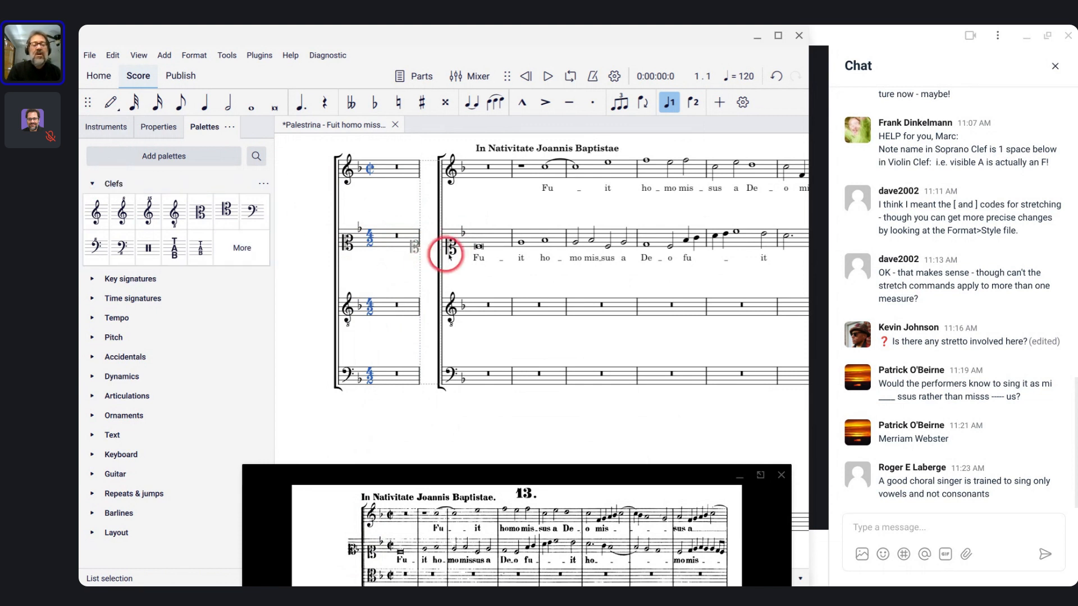
pyautogui.scroll(-1, 457, 379)
pyautogui.scroll(-1, 458, 379)
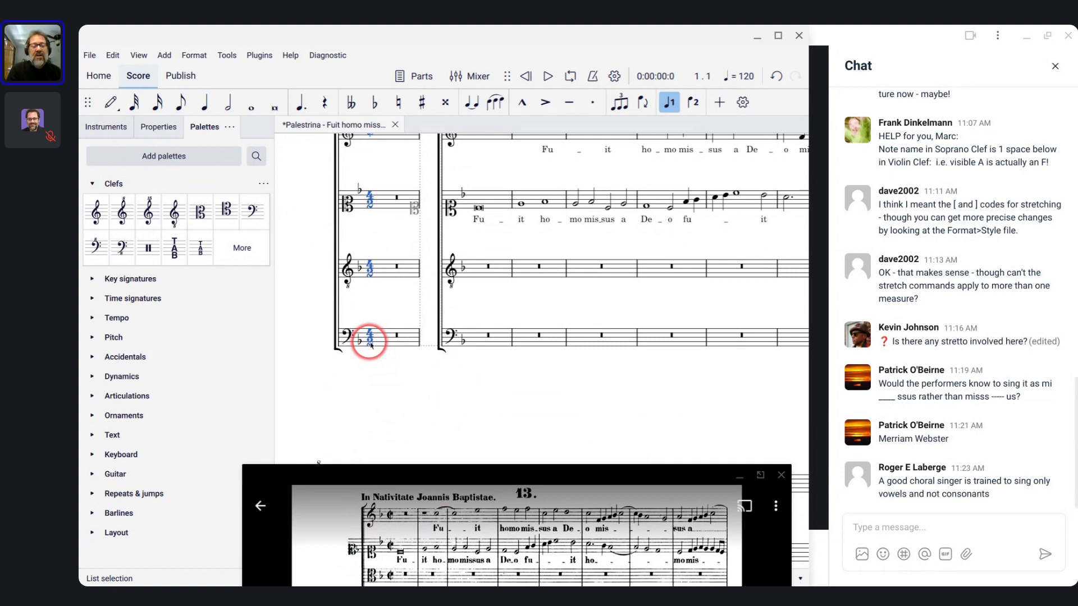
pyautogui.scroll(3, 368, 342)
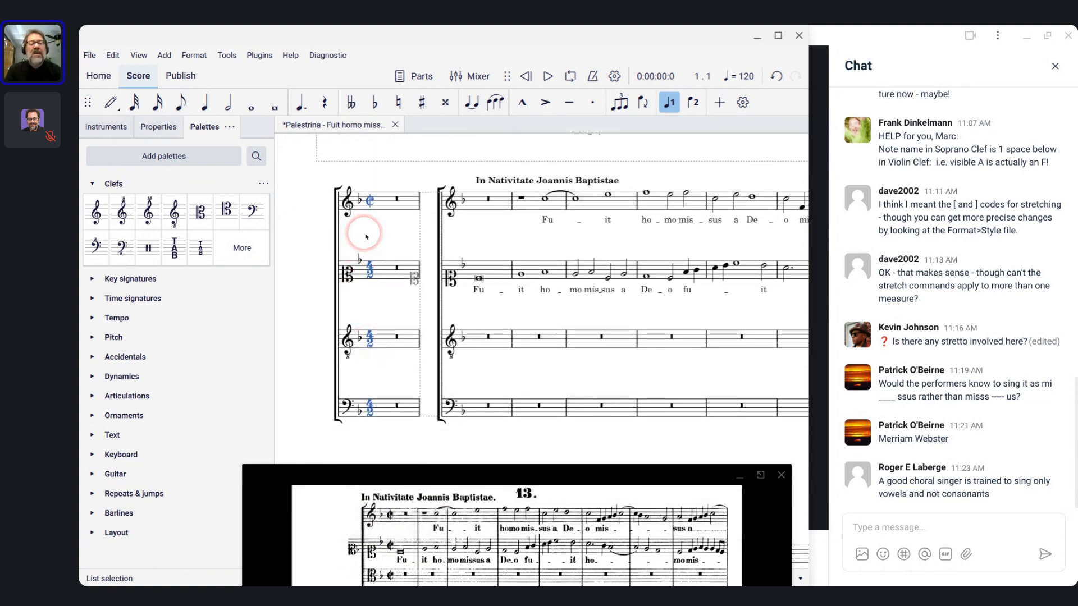
pyautogui.press('Delete')
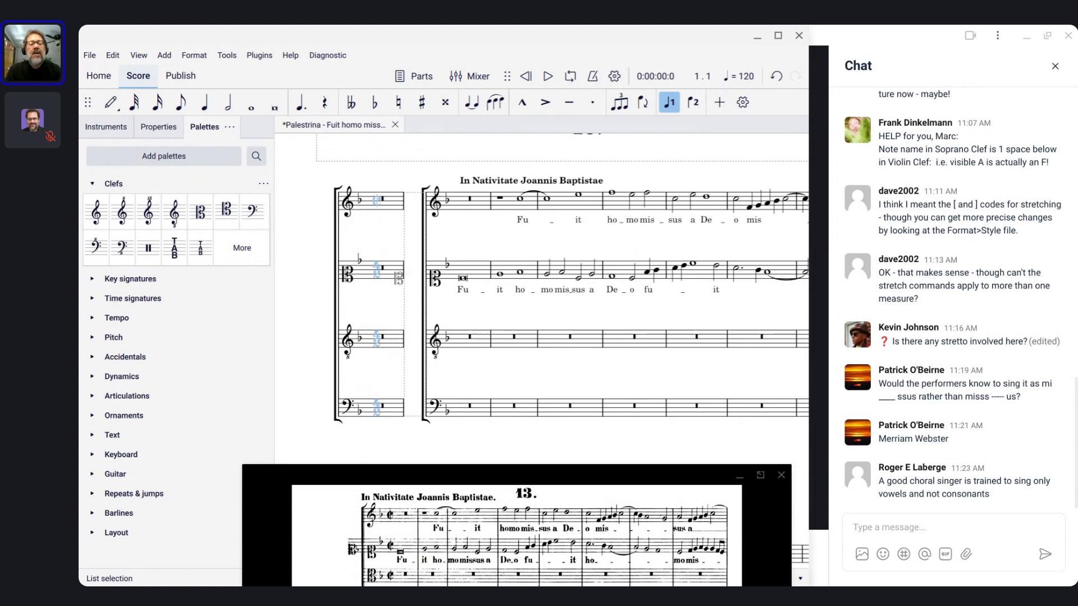
# - Add the custom cut-time signature to all staves at measure 2 and replace measure 1's hidden 4/2 signatures with it
pyautogui.click(458, 207)
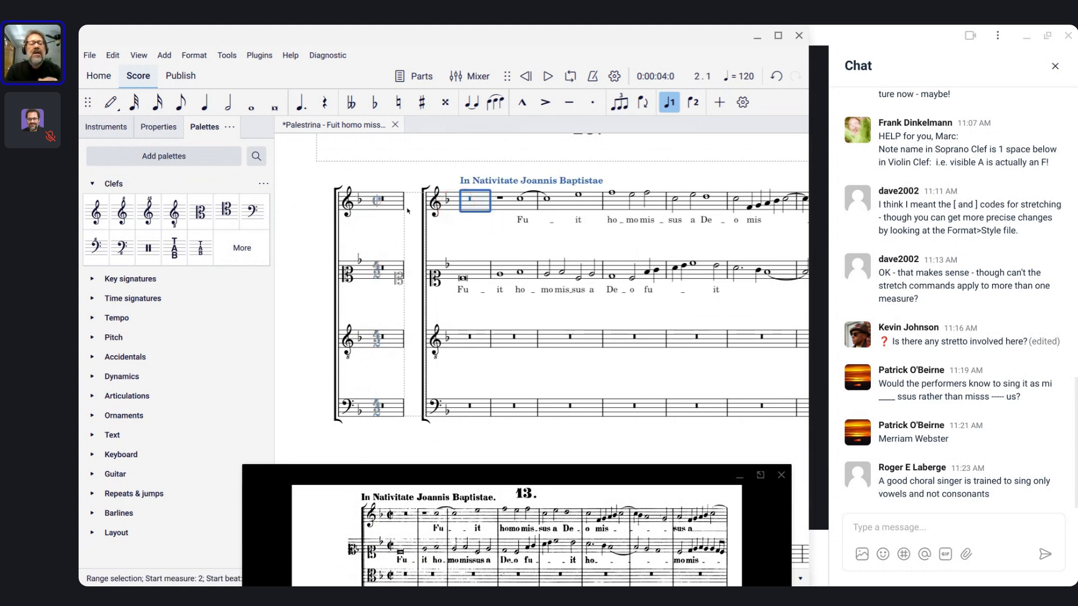
pyautogui.click(236, 255)
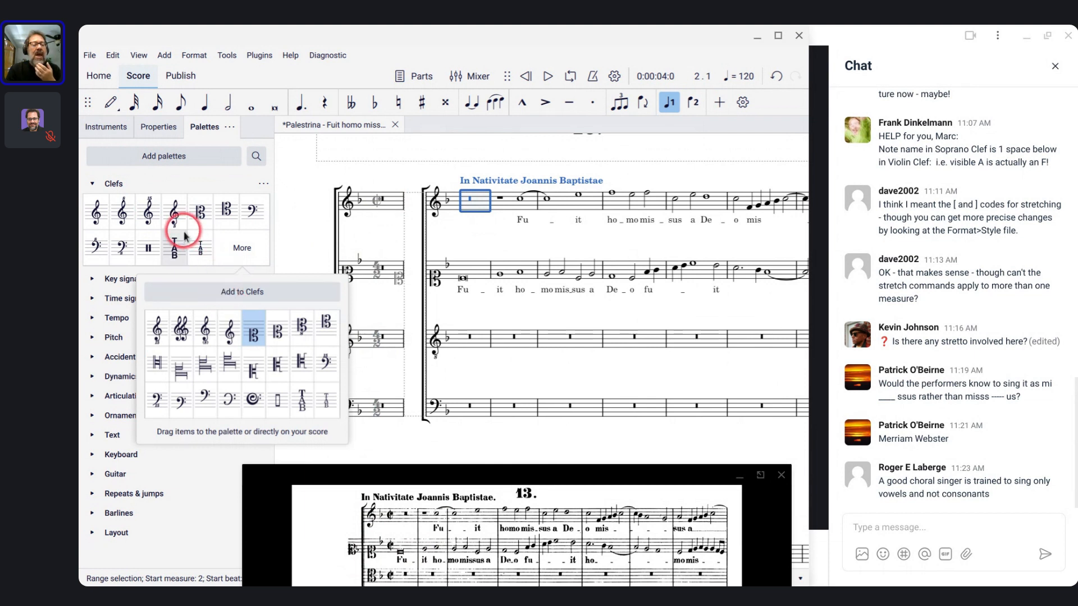
pyautogui.click(92, 184)
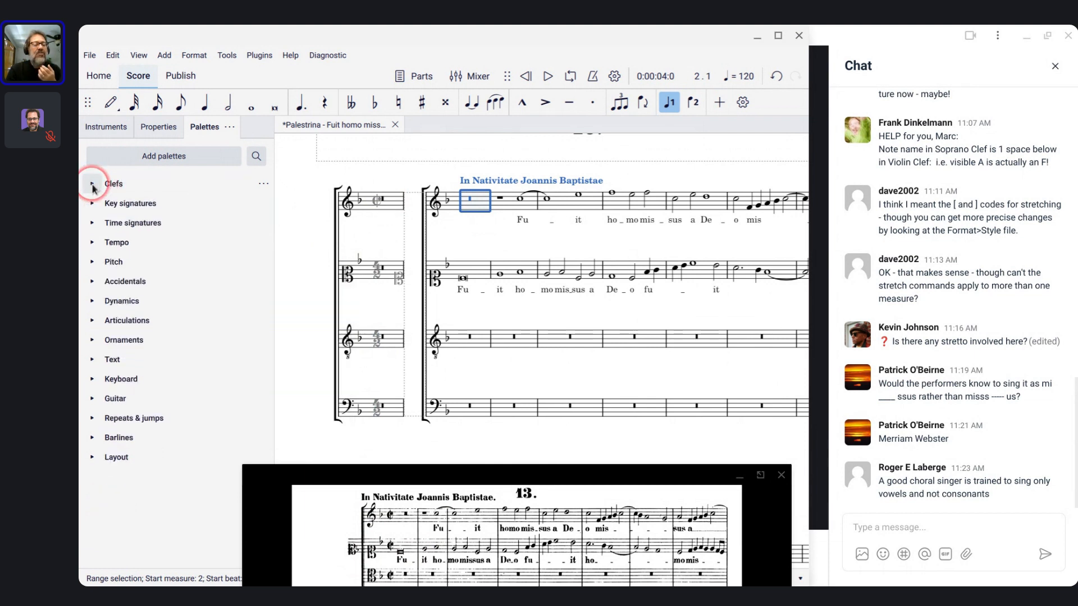
pyautogui.click(92, 223)
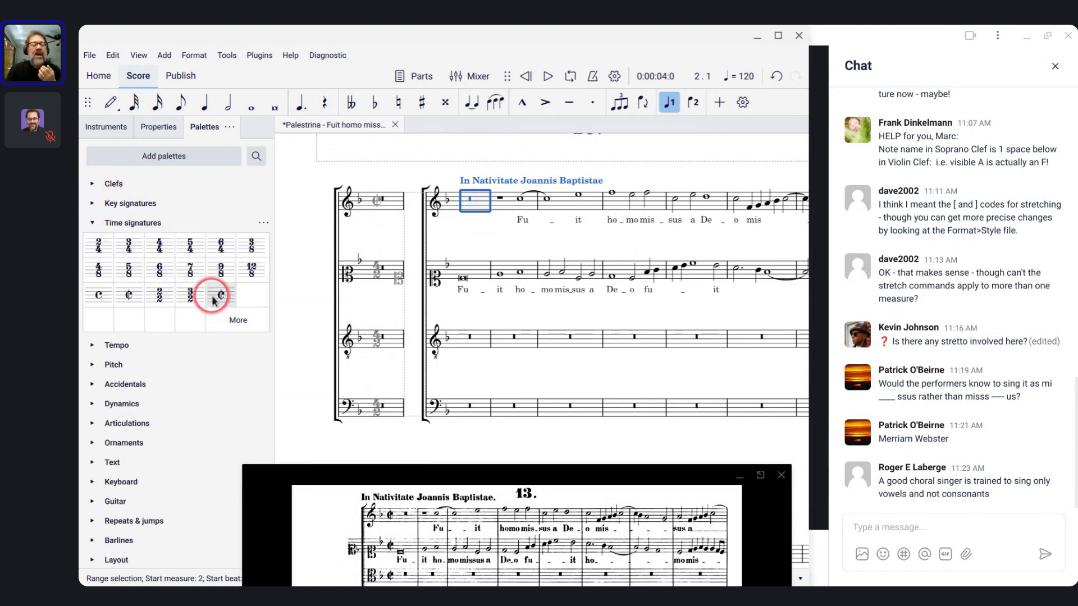
pyautogui.moveTo(213, 300); pyautogui.dragTo(475, 213)
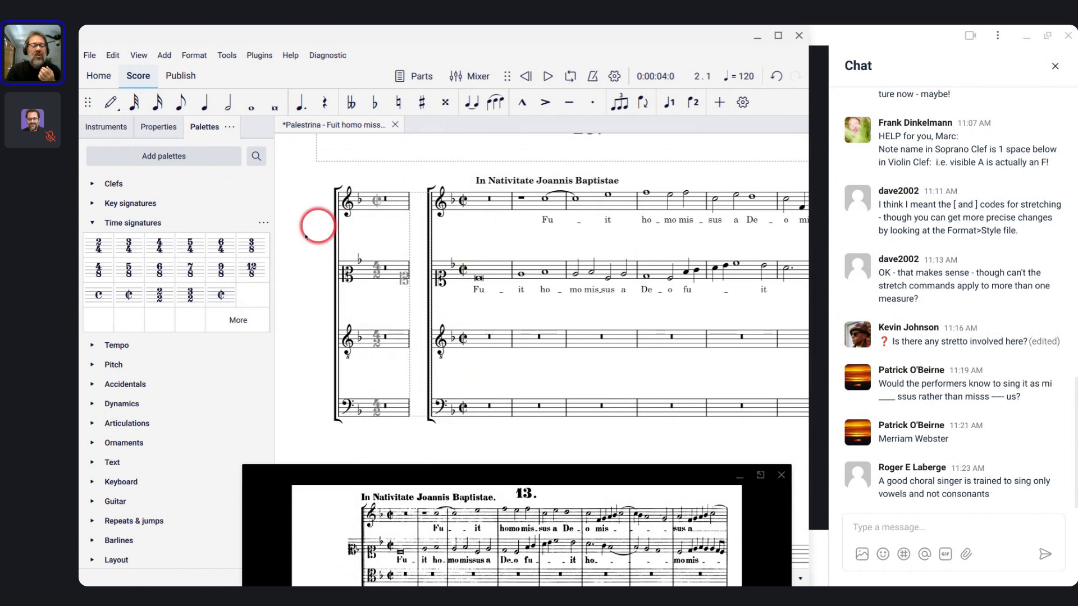
pyautogui.moveTo(221, 295); pyautogui.dragTo(399, 201)
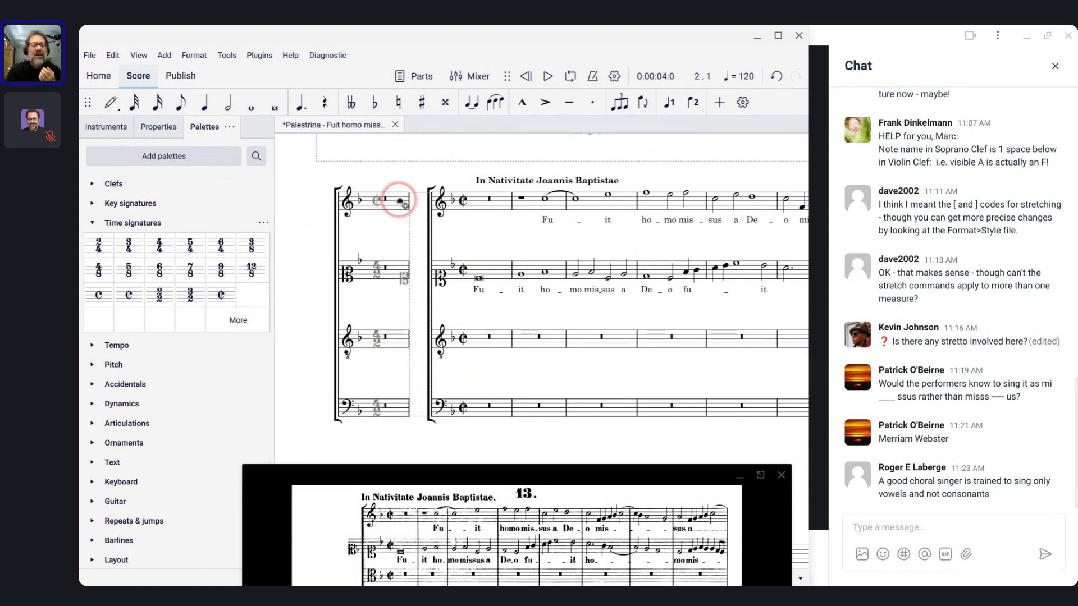
pyautogui.moveTo(220, 295)
pyautogui.mouseDown()
pyautogui.moveTo(224, 279)
pyautogui.moveTo(370, 256)
pyautogui.moveTo(392, 276)
pyautogui.mouseUp()
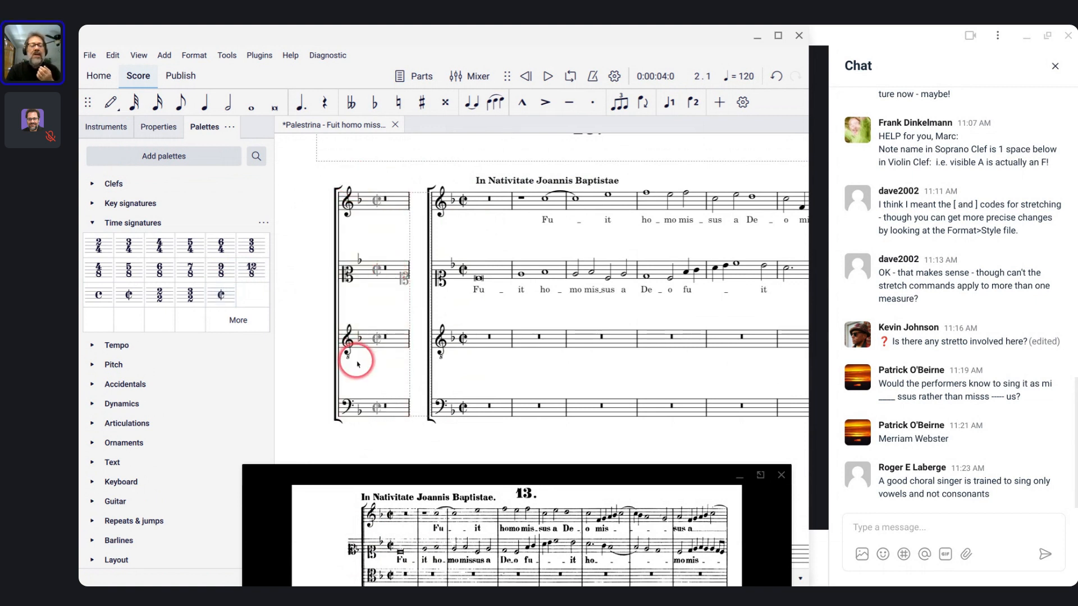
# - Change the bass staff's opening clef in measure 1 to the baritone clef (F clef)
pyautogui.scroll(-3, 420, 325)
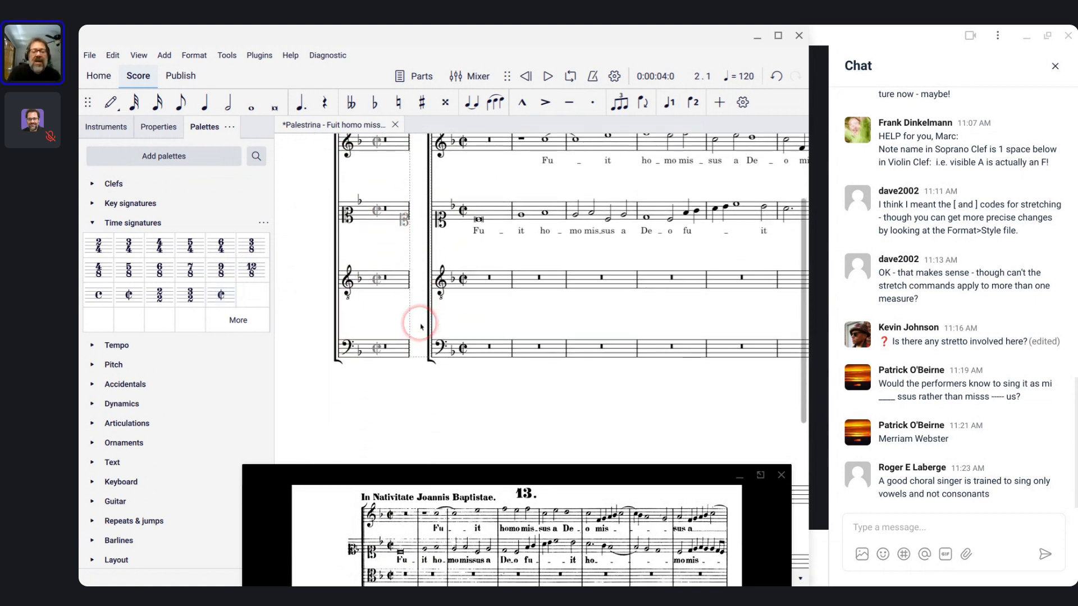
pyautogui.scroll(3, 416, 321)
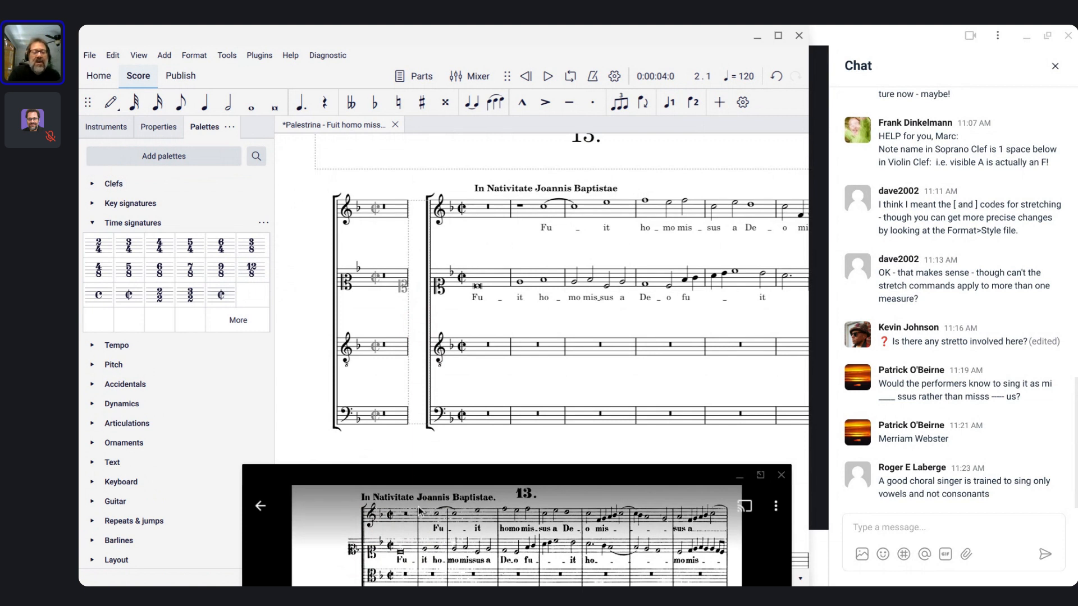
pyautogui.click(345, 413)
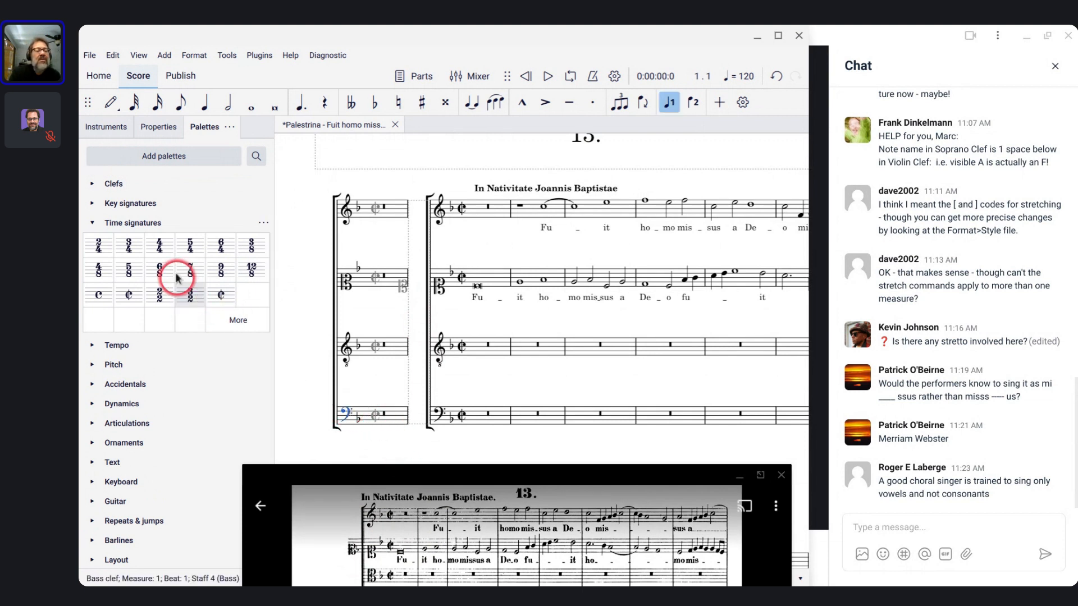
pyautogui.click(88, 181)
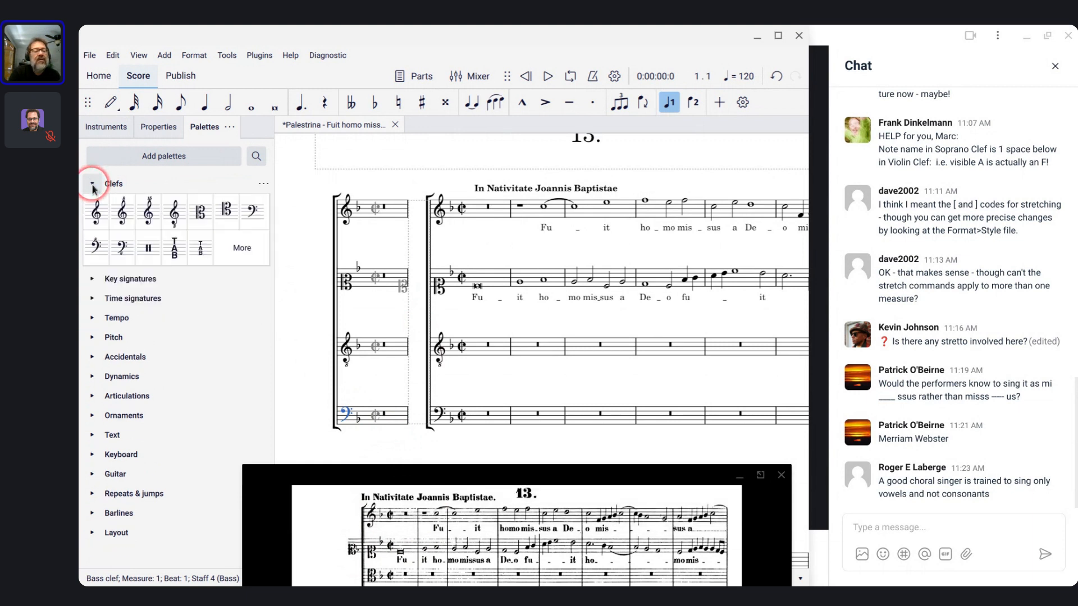
pyautogui.click(236, 251)
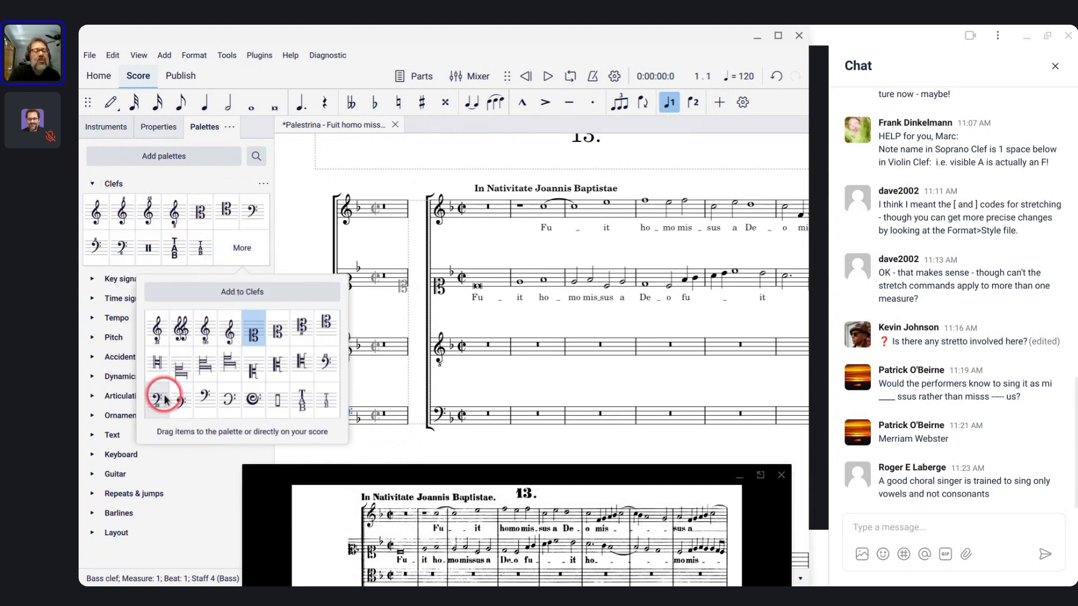
pyautogui.moveTo(183, 408); pyautogui.dragTo(441, 421)
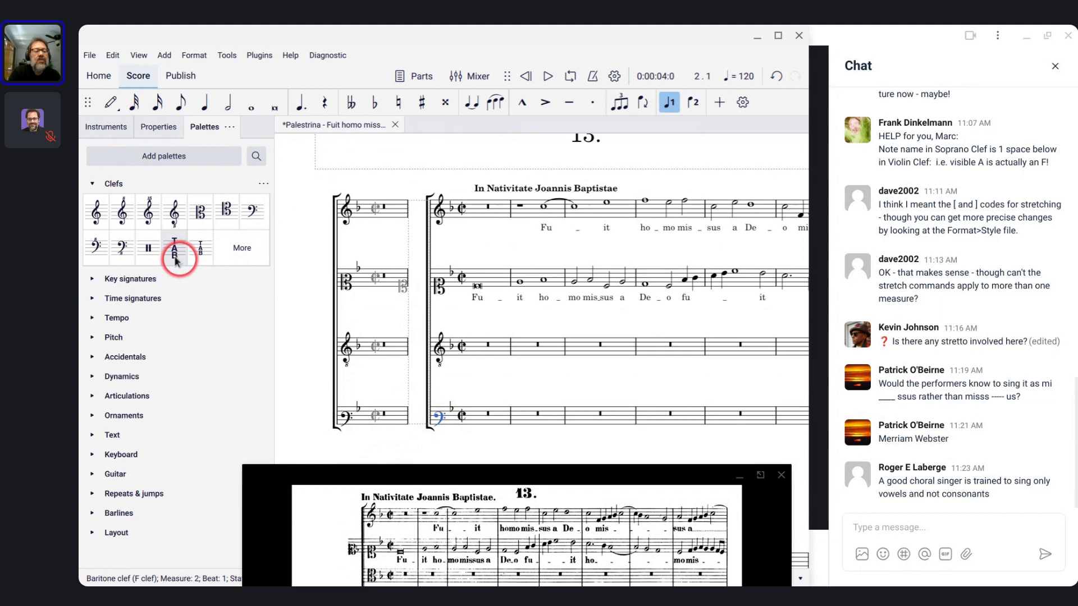
# - Set the bass staff's clef at the start of measure 2 to the bass clef
pyautogui.click(247, 217)
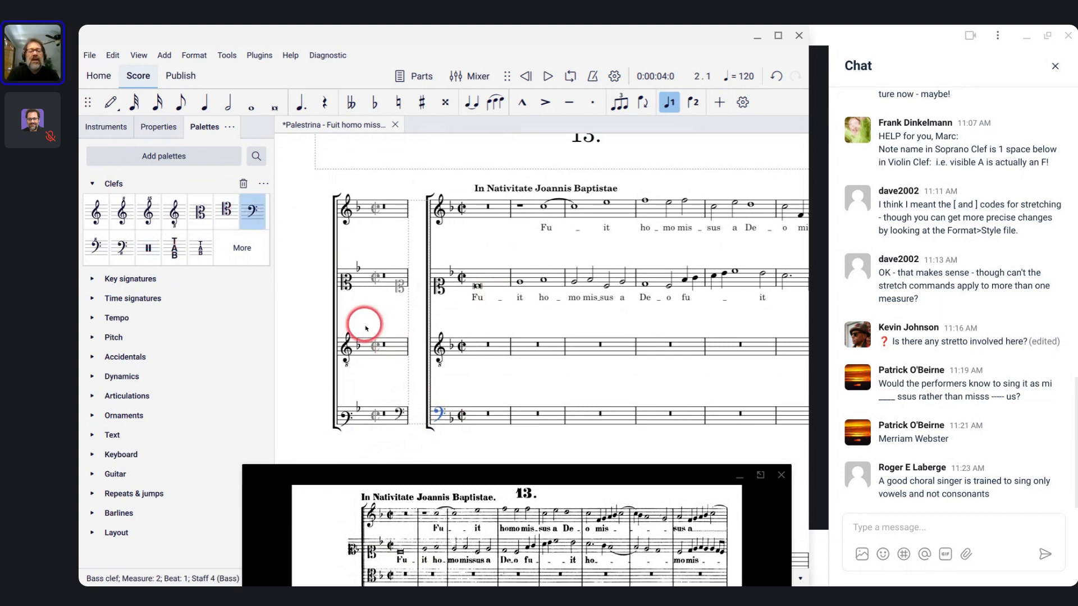
pyautogui.scroll(3, 365, 328)
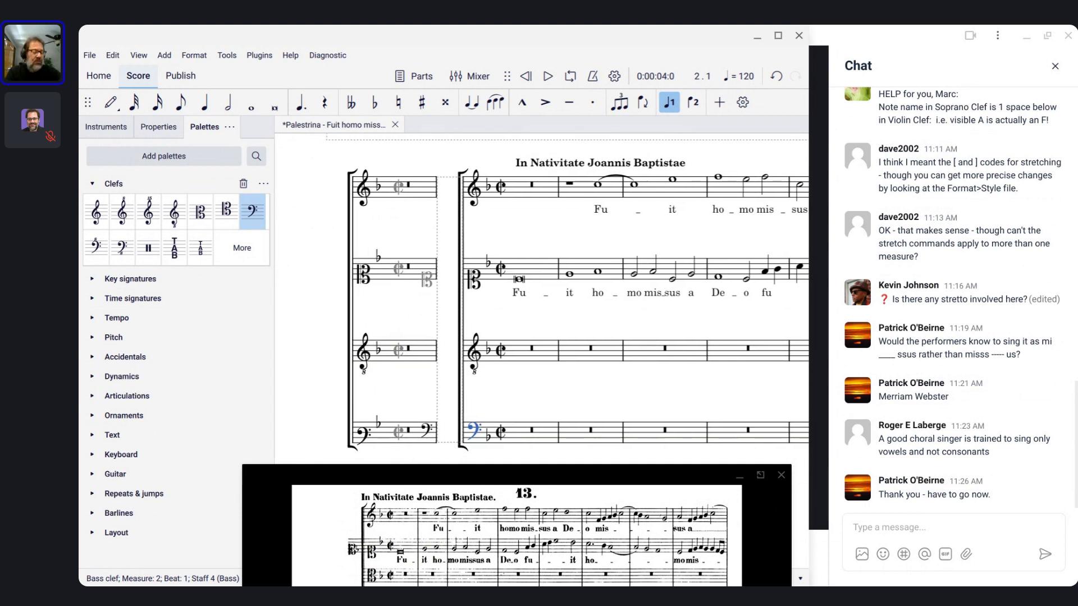
pyautogui.scroll(1, 541, 298)
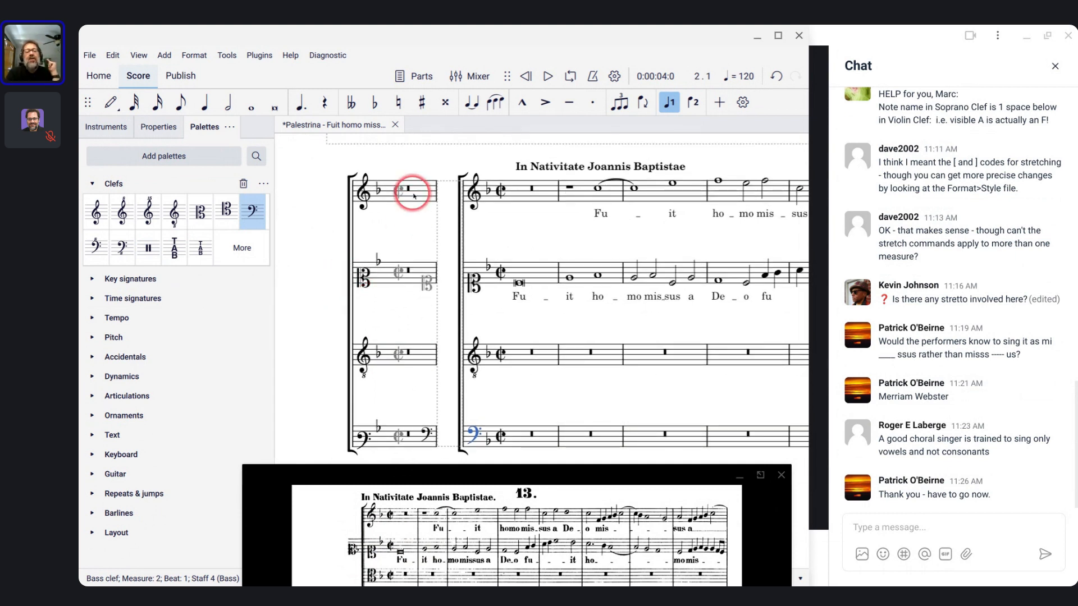
# - Hide the system bracket joining the four staves in front of measure 1
pyautogui.scroll(3, 355, 207)
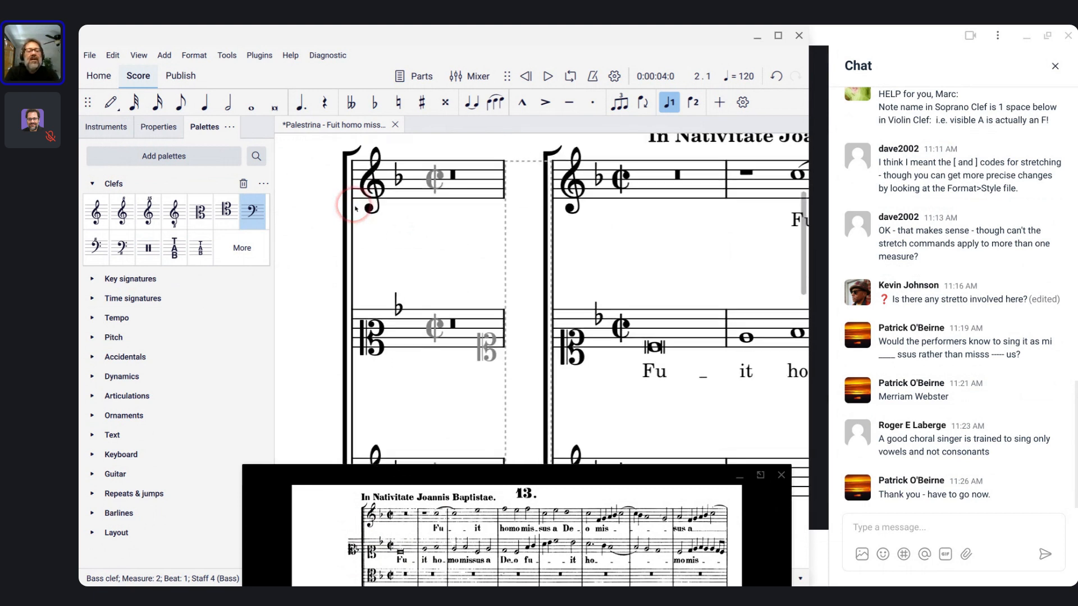
pyautogui.click(343, 209)
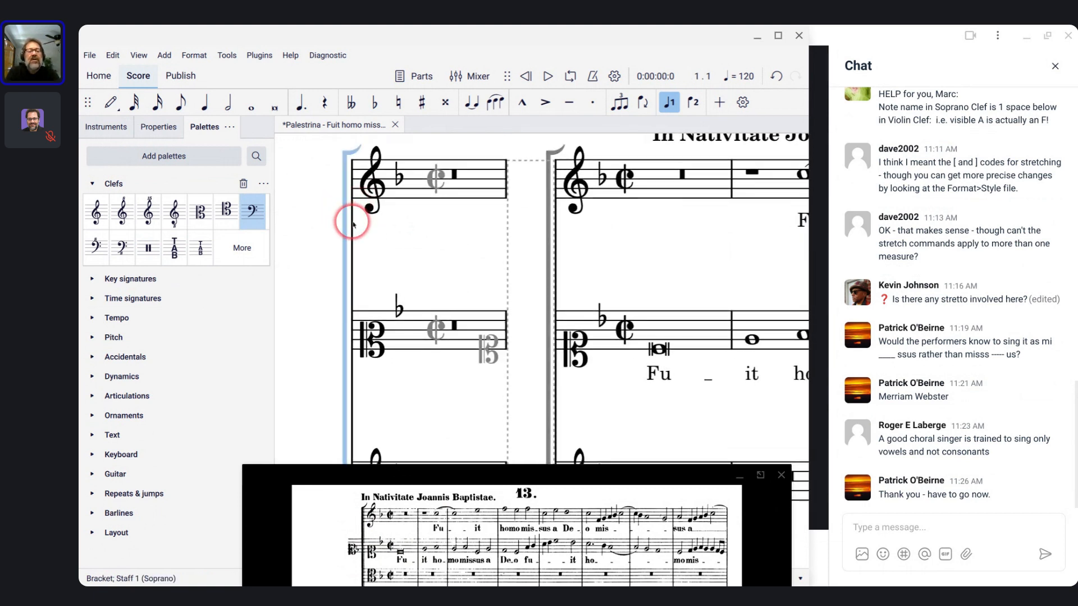
pyautogui.scroll(3, 353, 224)
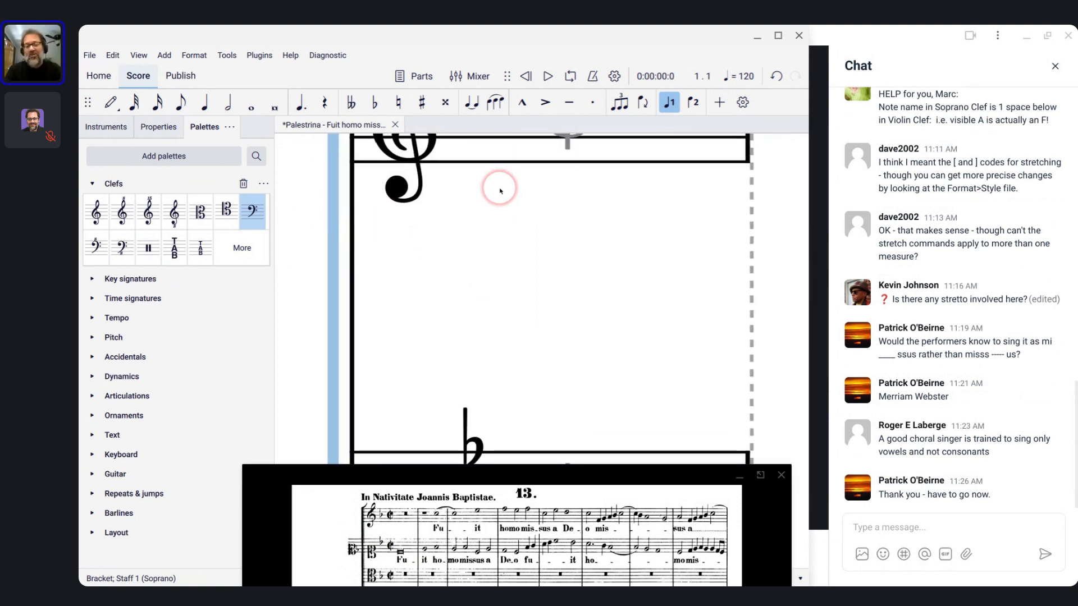
pyautogui.scroll(-3, 500, 191)
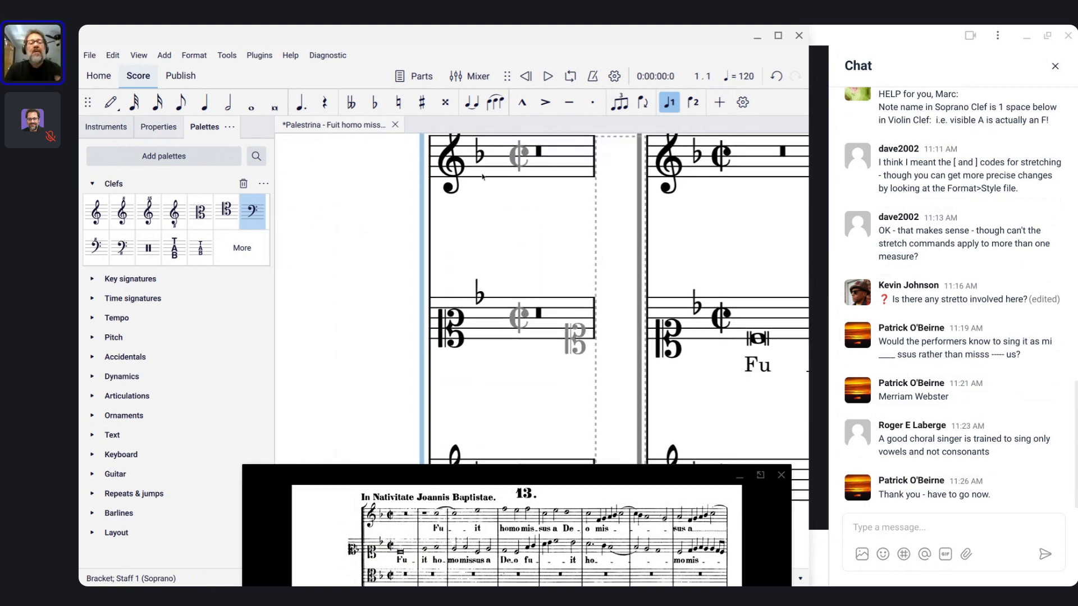
pyautogui.scroll(-2, 481, 176)
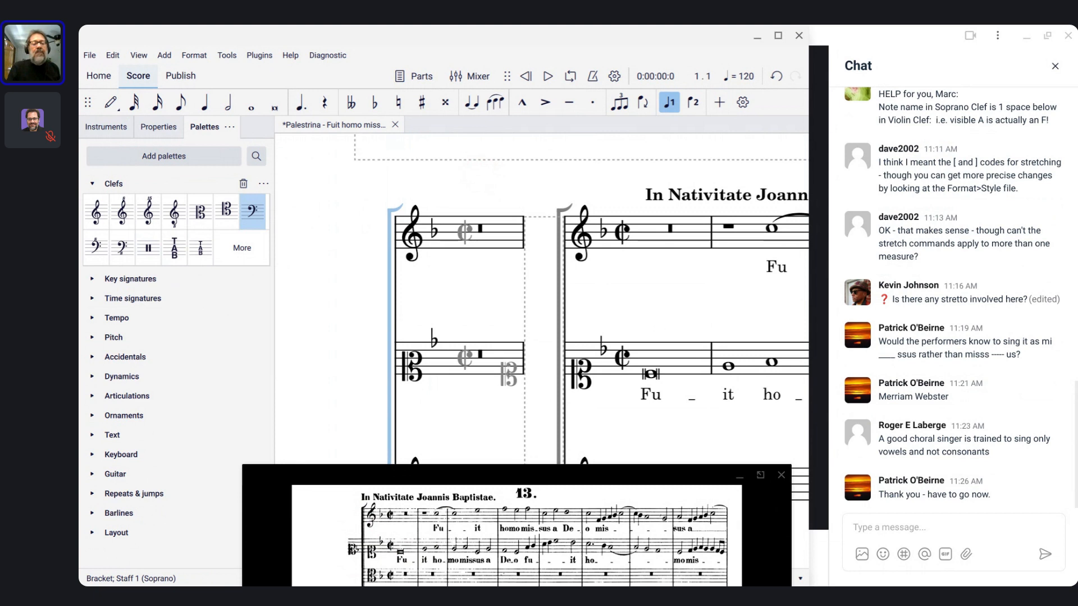
# - Hide the opening barline segments at the start of measure 1 on all four staves
pyautogui.click(416, 232)
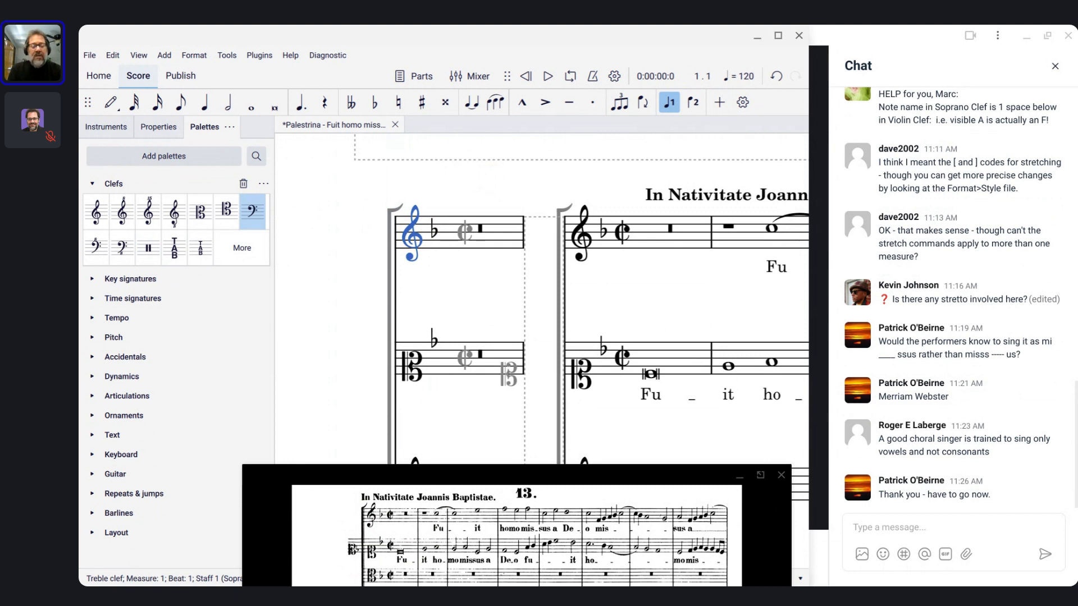
pyautogui.hotkey('alt', 'Left')
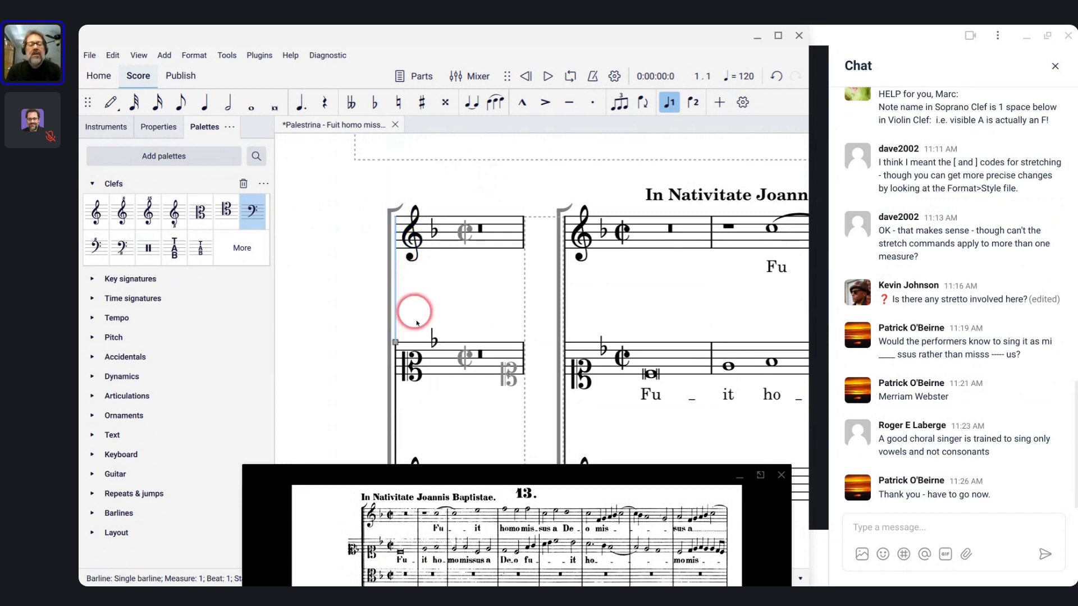
pyautogui.click(416, 359)
pyautogui.hotkey('alt', 'Left')
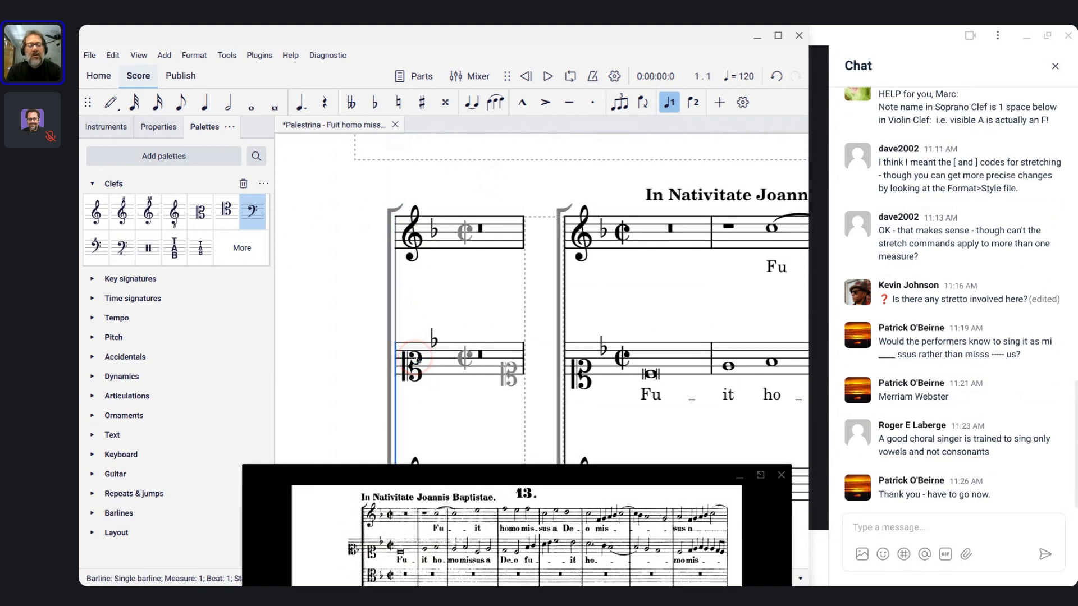
pyautogui.scroll(-3, 410, 360)
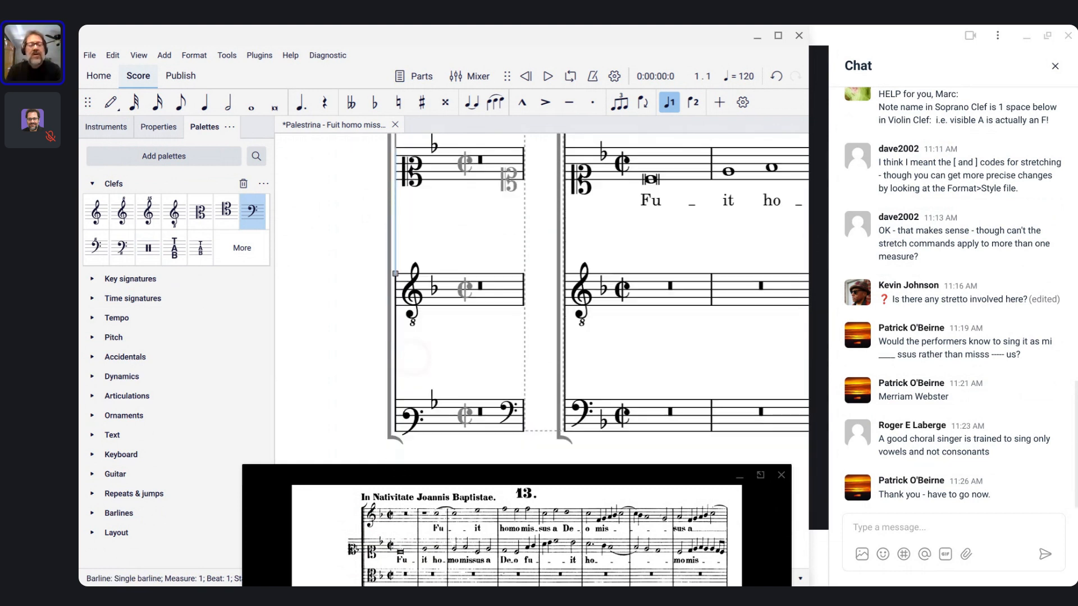
pyautogui.click(425, 295)
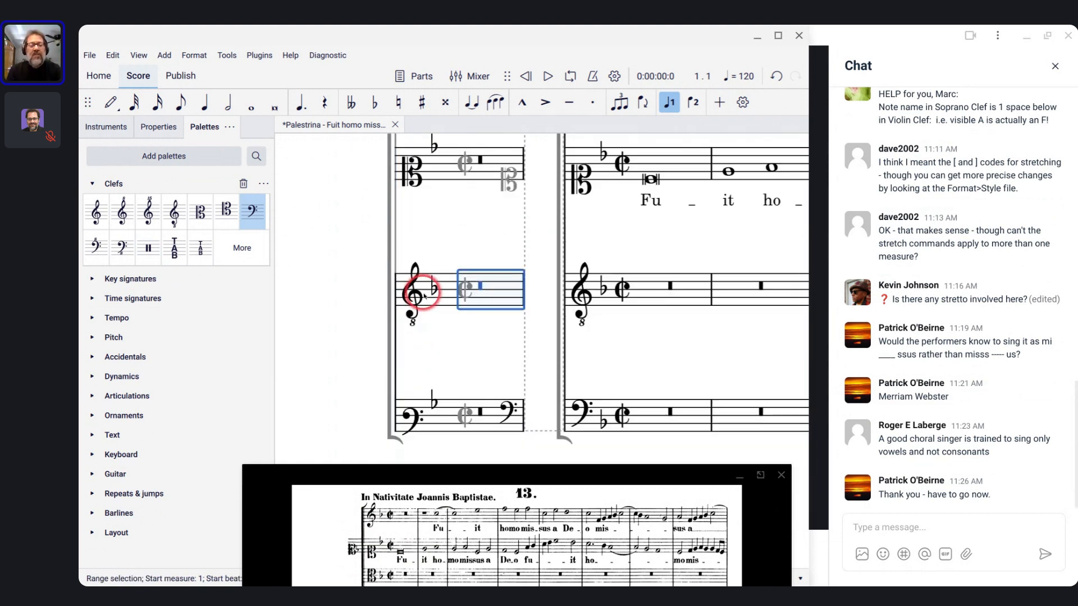
pyautogui.click(416, 294)
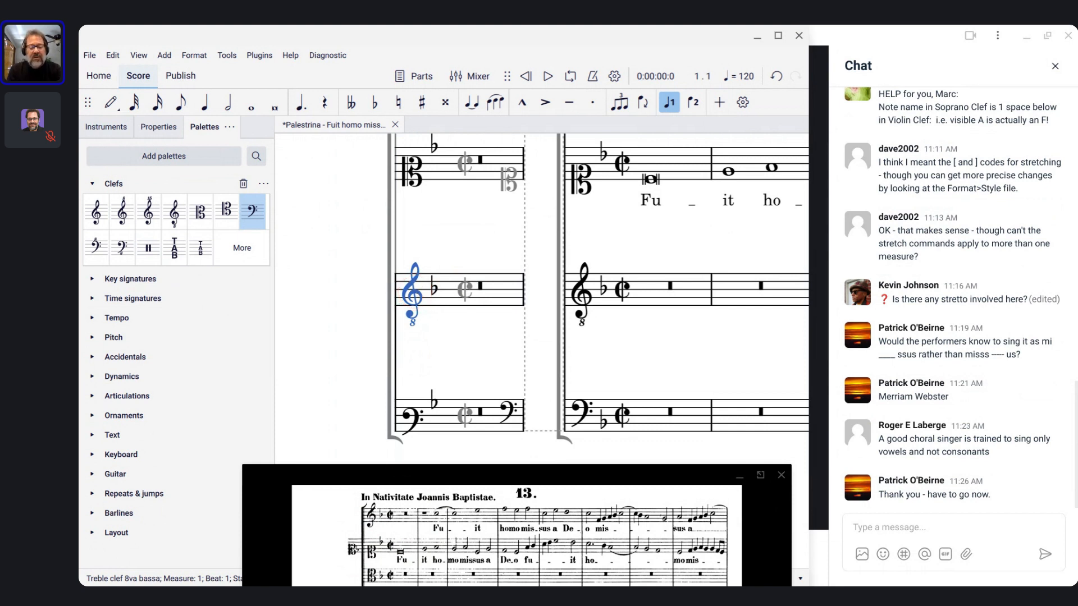
pyautogui.click(396, 331)
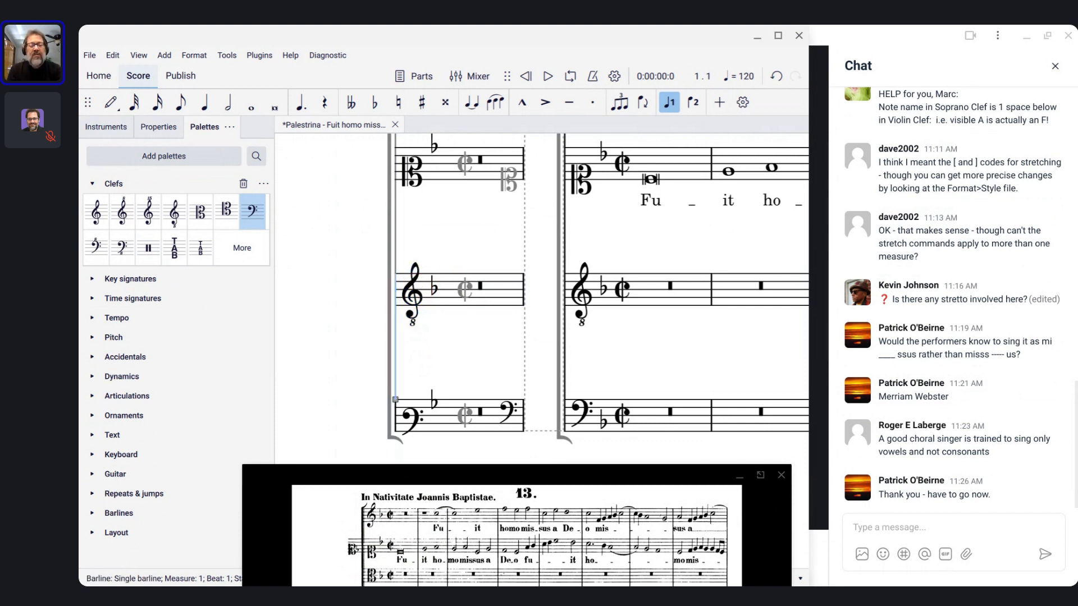
pyautogui.click(416, 416)
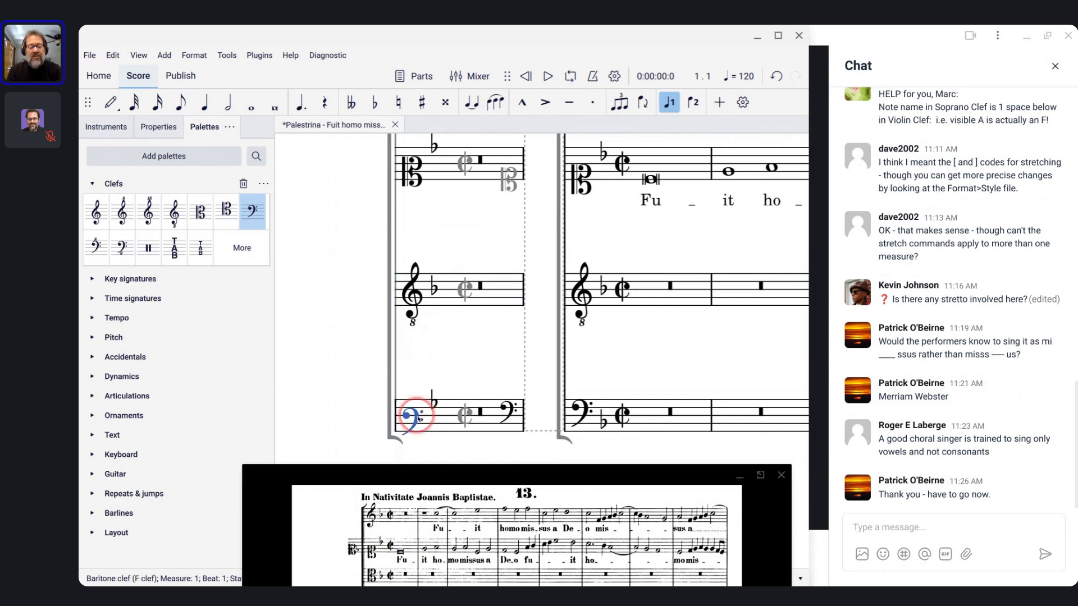
pyautogui.hotkey('alt', 'Left')
pyautogui.scroll(-4, 415, 416)
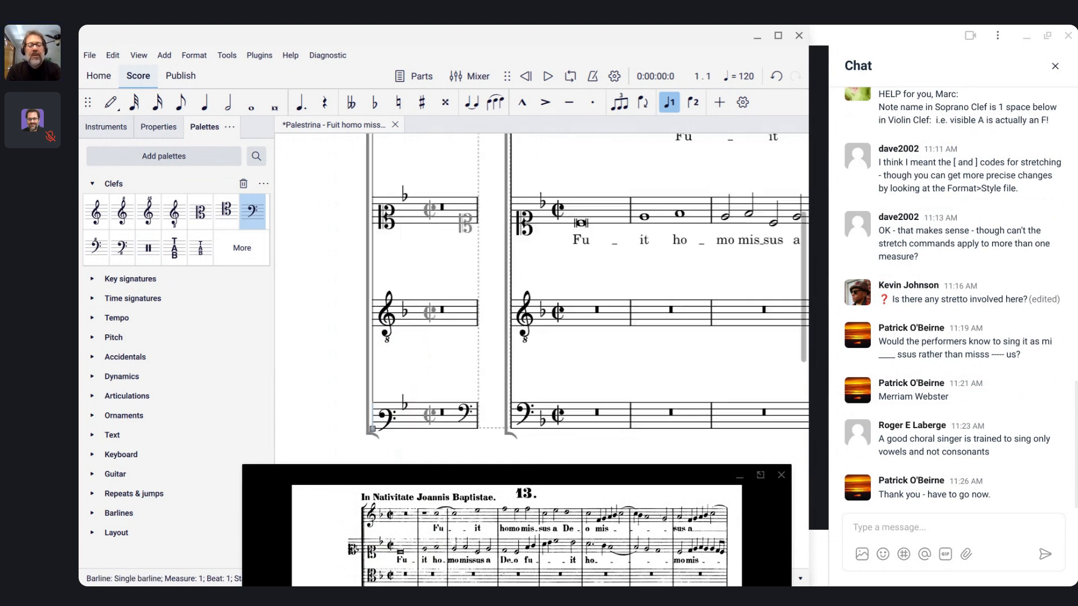
# - Make the contents of measure 1 invisible on all four staves, including the whole-measure rests and the bass courtesy clef
pyautogui.scroll(2, 415, 416)
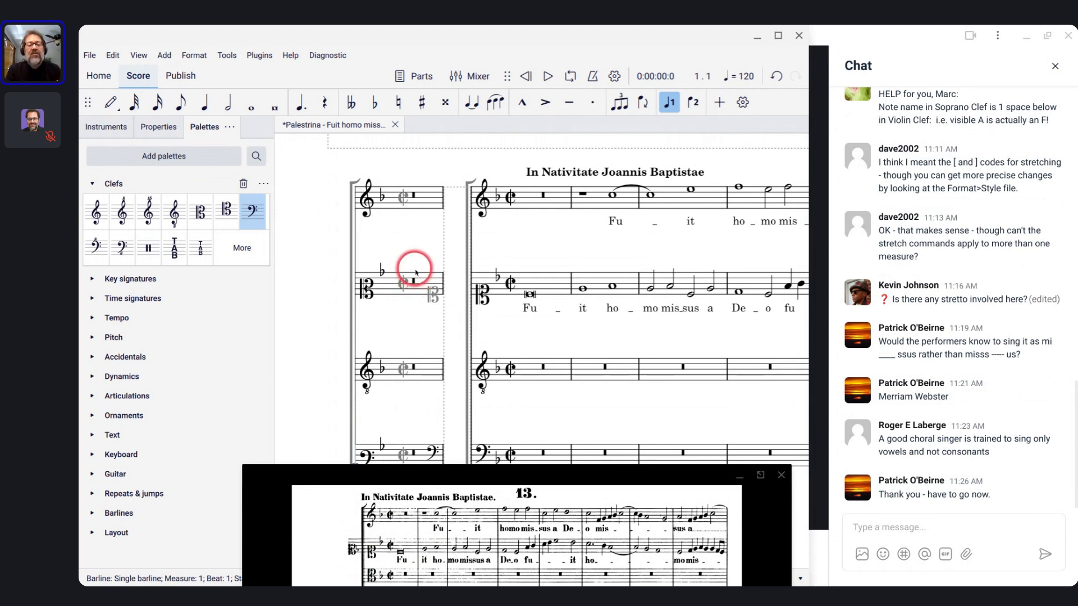
pyautogui.click(420, 206)
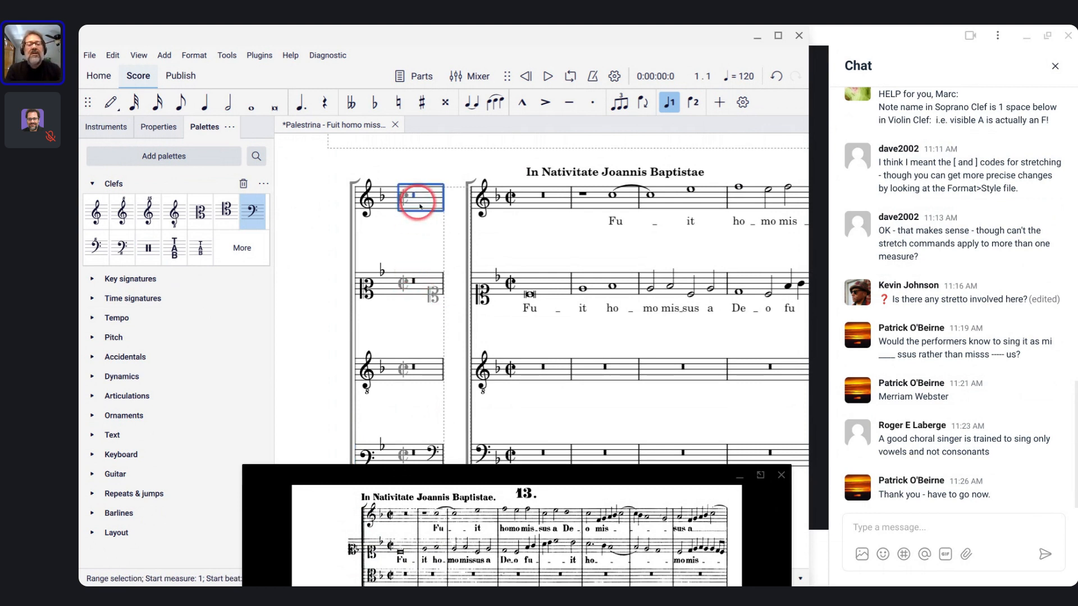
pyautogui.keyDown('shift'); pyautogui.click(420, 453); pyautogui.keyUp('shift')
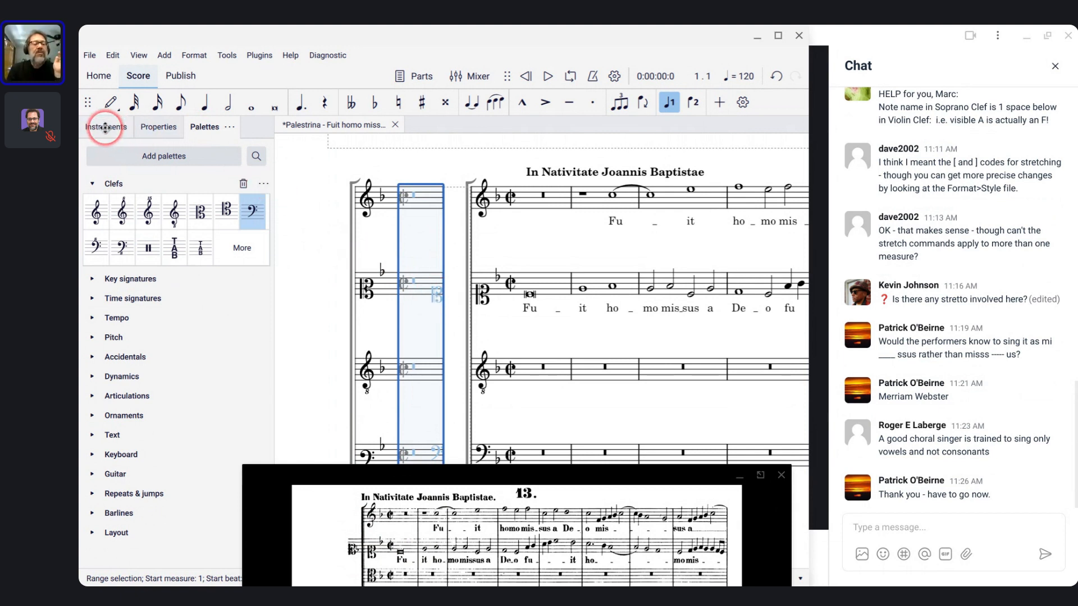
pyautogui.click(143, 128)
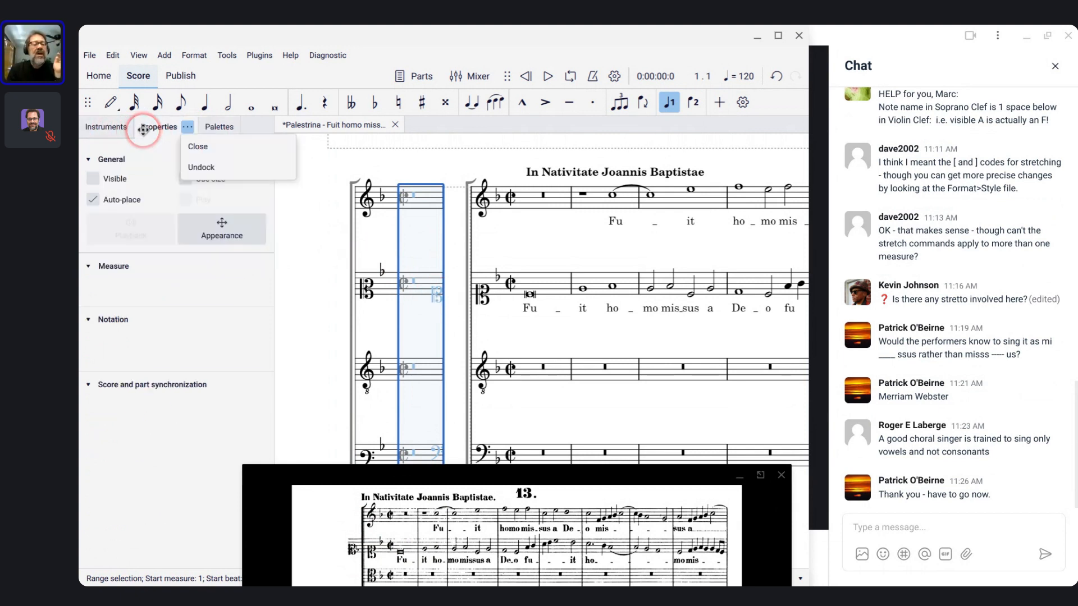
pyautogui.click(93, 179)
pyautogui.click(94, 180)
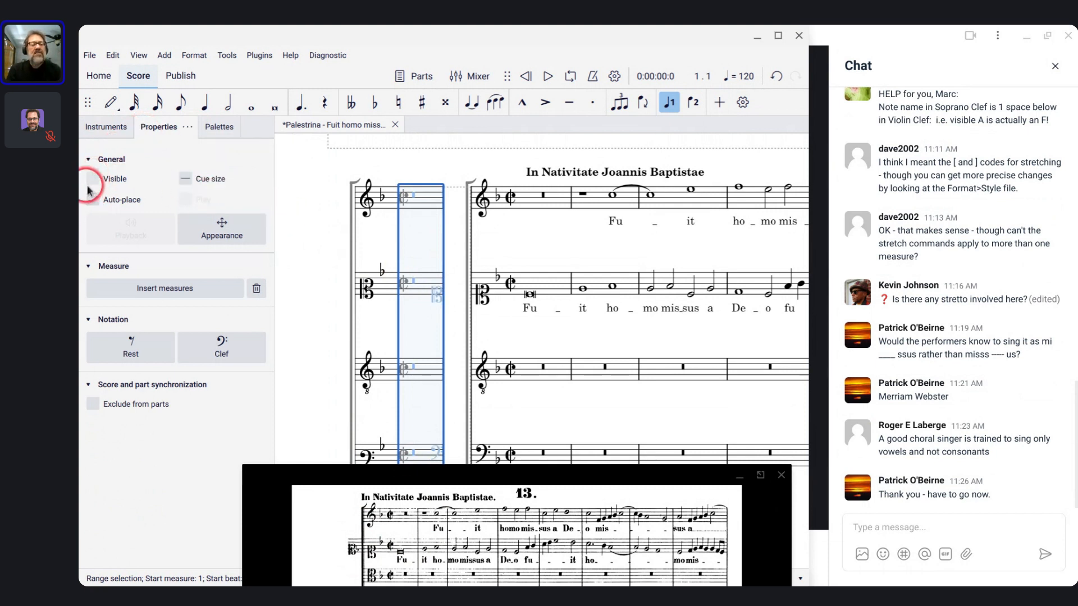
pyautogui.click(304, 251)
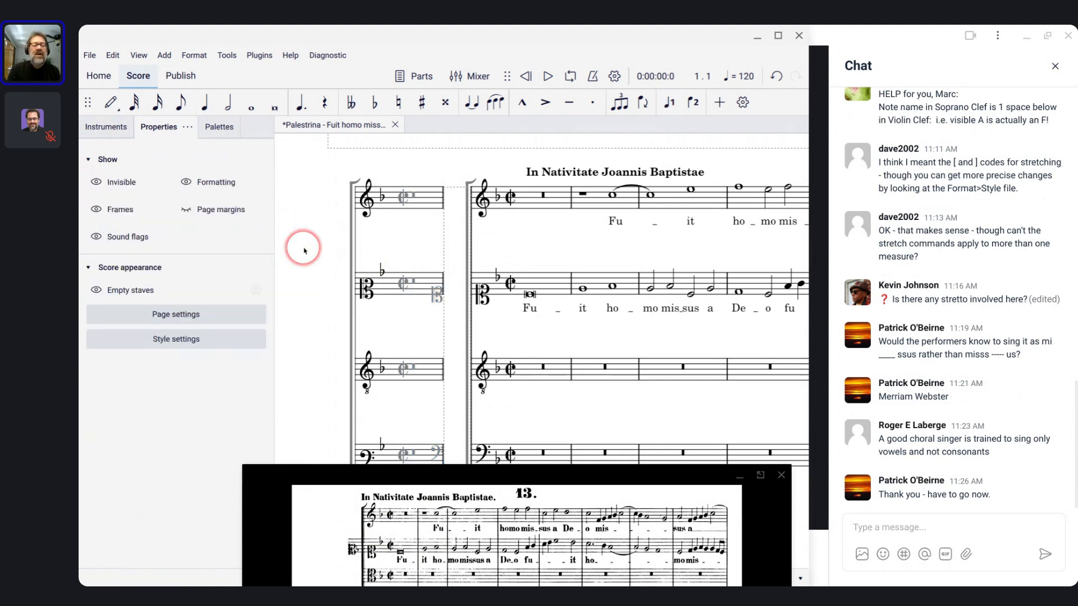
pyautogui.moveTo(400, 266); pyautogui.dragTo(406, 290)
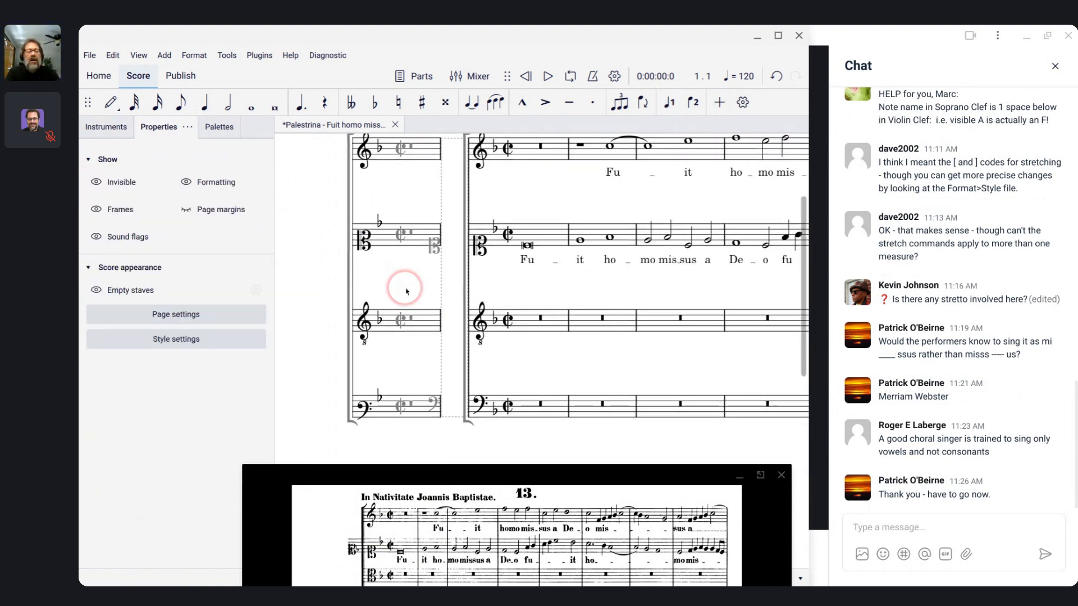
pyautogui.scroll(-3, 378, 272)
pyautogui.scroll(3, 380, 277)
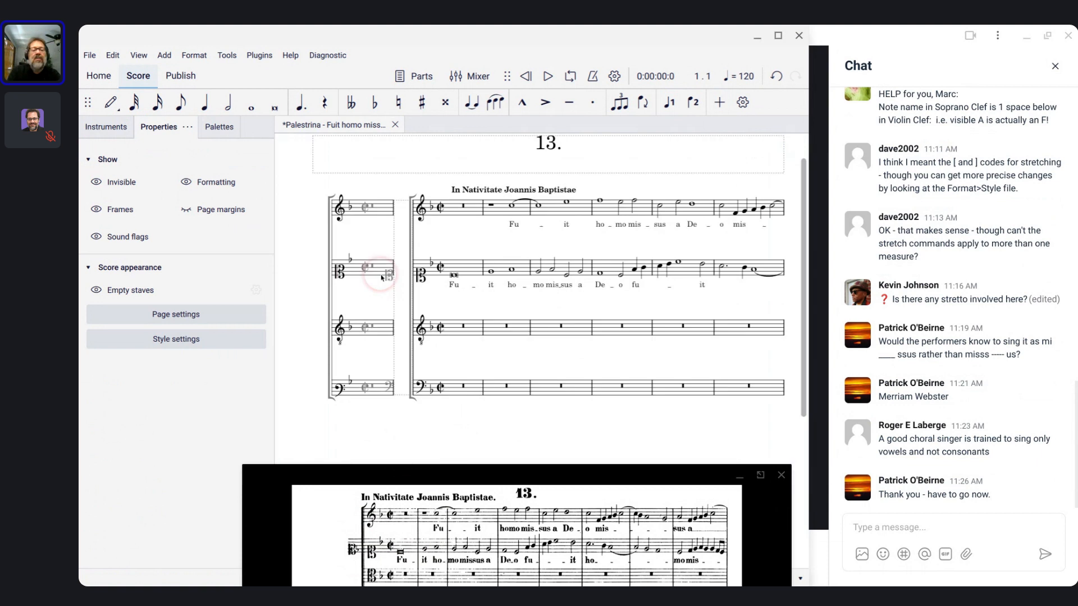
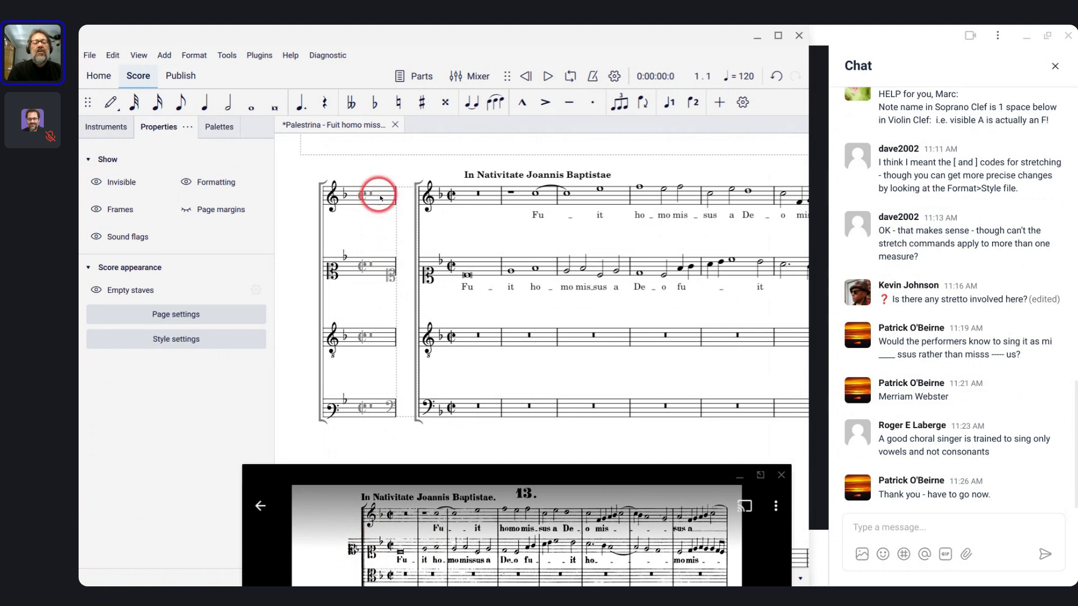
# - Turn off the visibility of staves 1 and 3 for measure 1 in the measure properties
pyautogui.click(381, 198)
pyautogui.rightClick(381, 198)
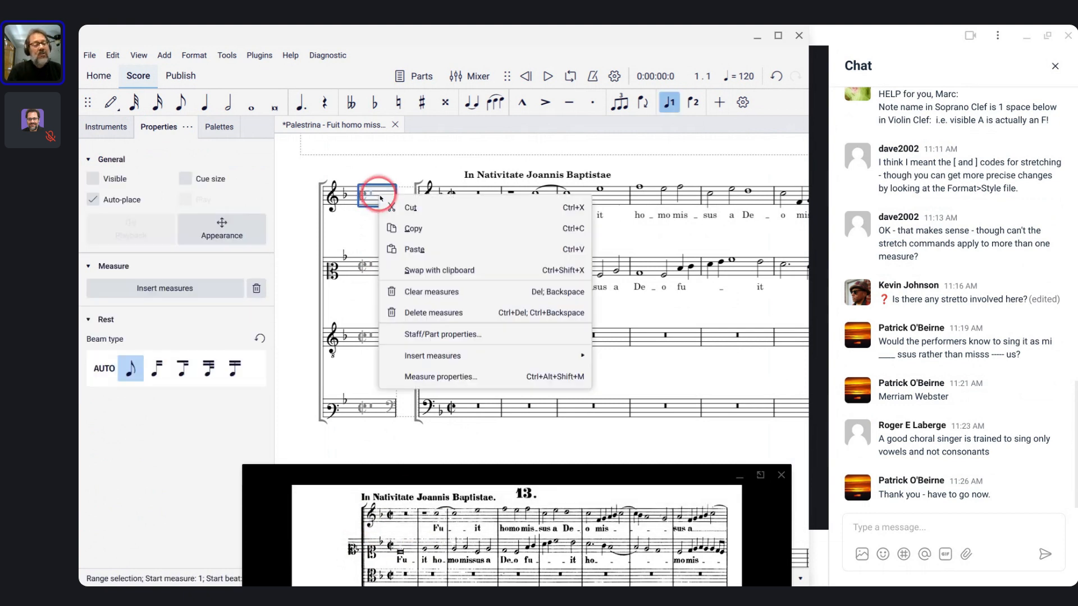
pyautogui.click(411, 377)
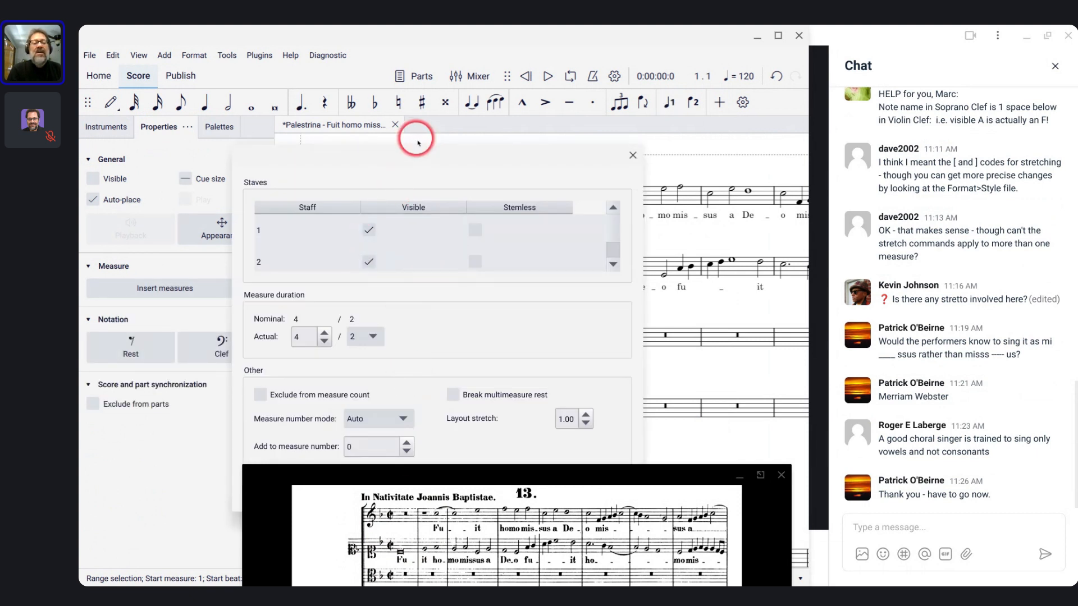
pyautogui.moveTo(417, 145); pyautogui.dragTo(390, 42)
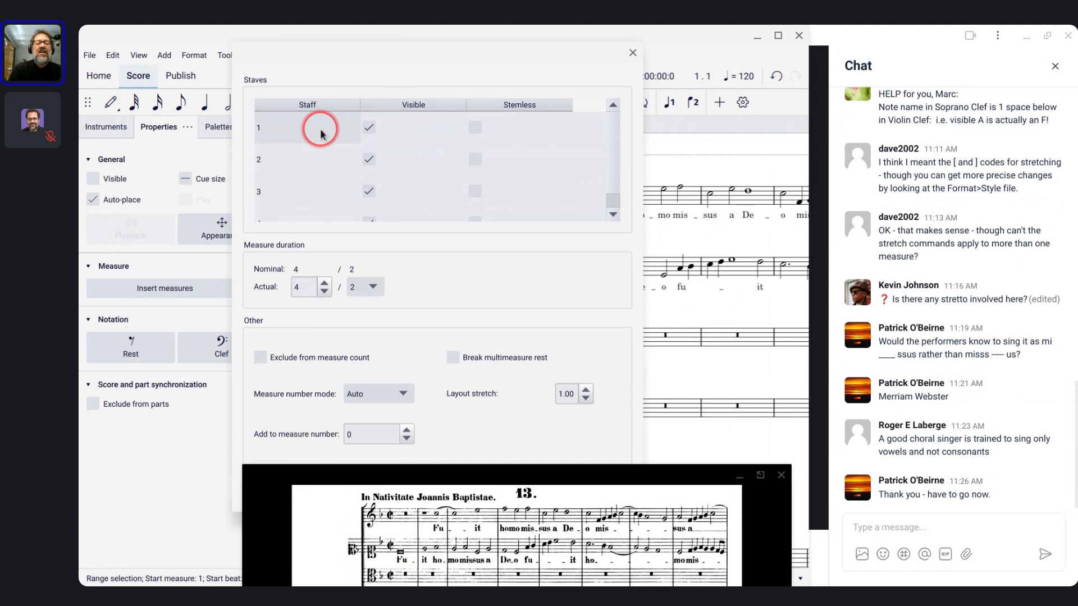
pyautogui.click(365, 130)
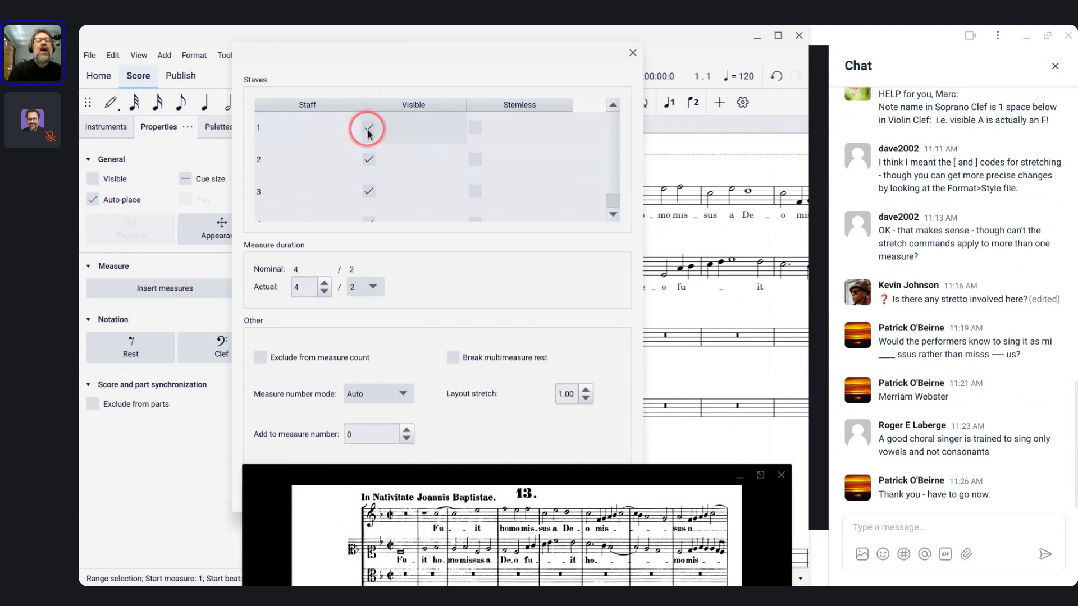
pyautogui.click(369, 192)
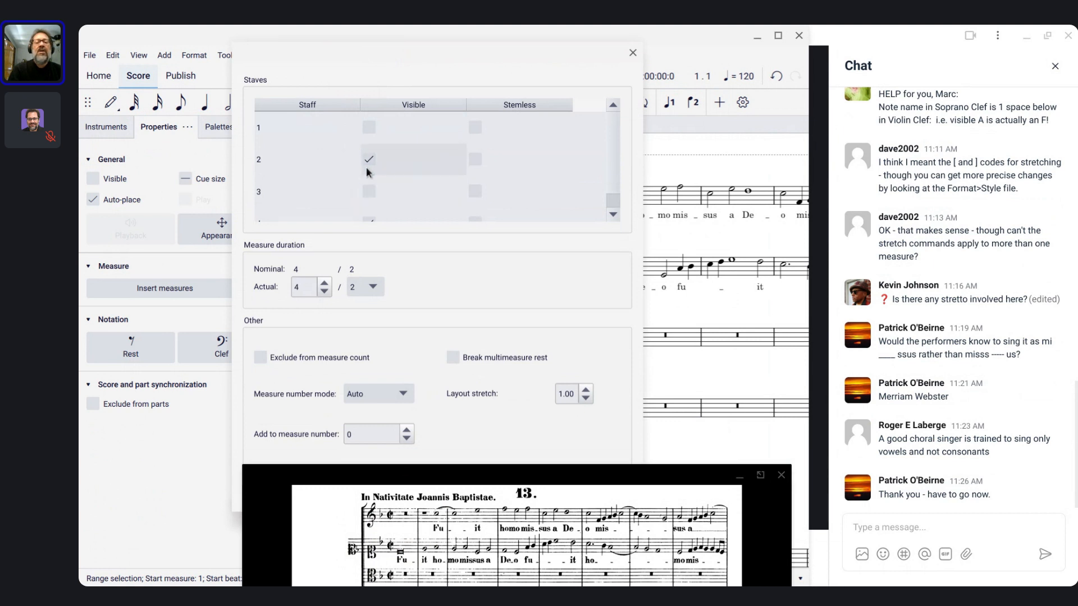
pyautogui.moveTo(325, 55); pyautogui.dragTo(601, 60)
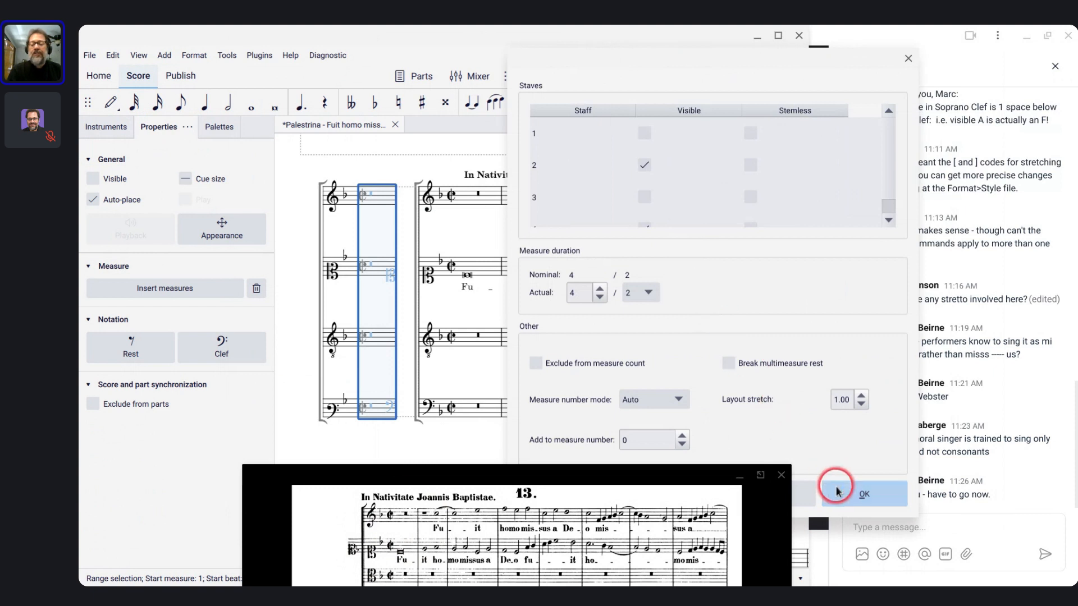
pyautogui.click(837, 488)
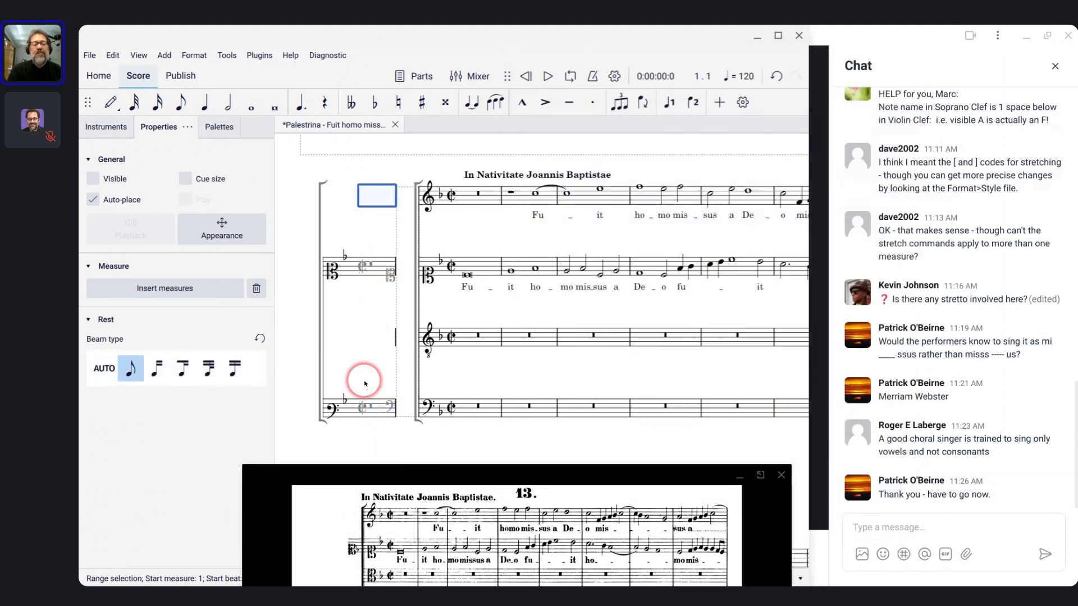
pyautogui.scroll(5, 382, 204)
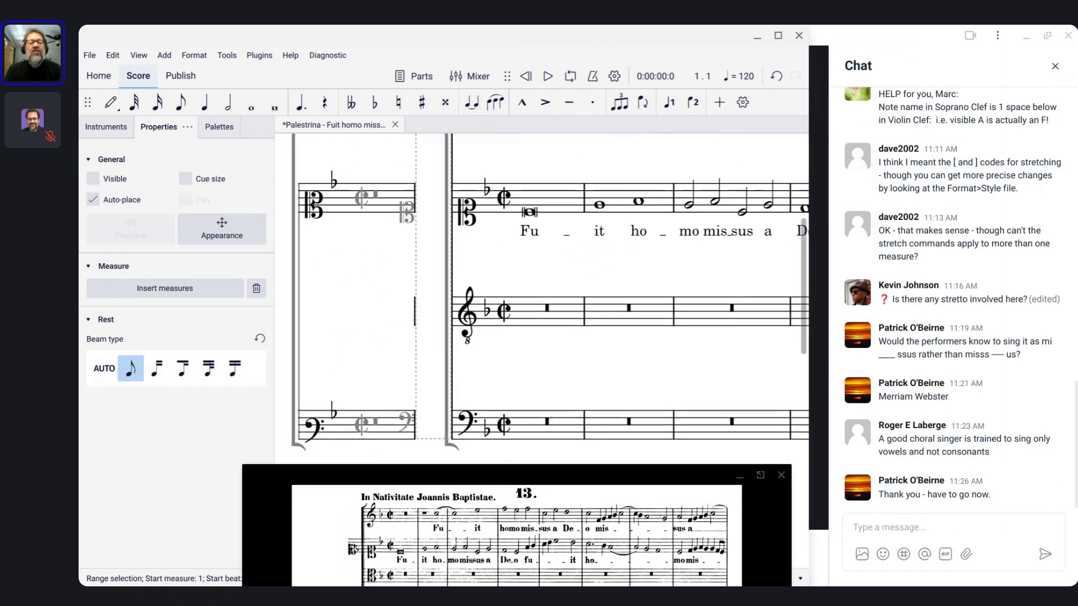
pyautogui.scroll(3, 381, 203)
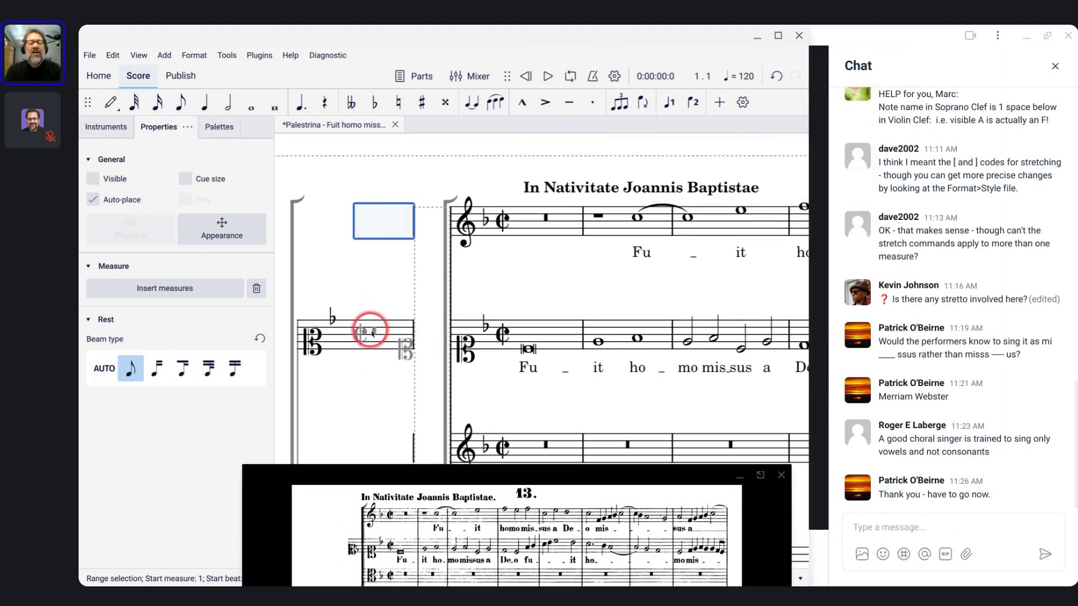
# - Hide the closing barline of measure 1 on the alto staff
pyautogui.click(373, 332)
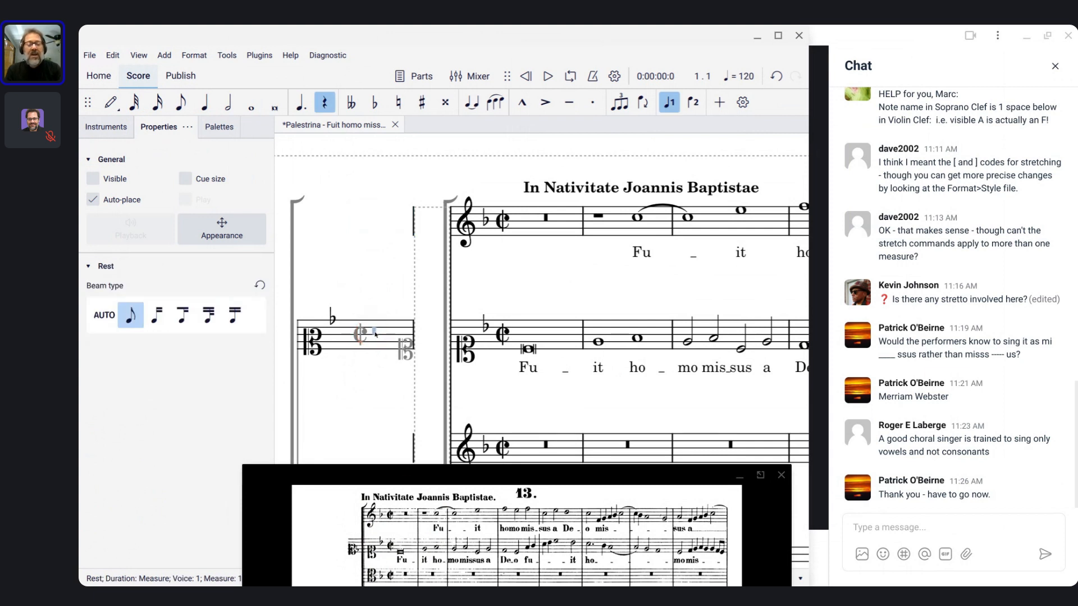
pyautogui.hotkey('alt', 'Right')
pyautogui.hotkey('alt', 'Right')
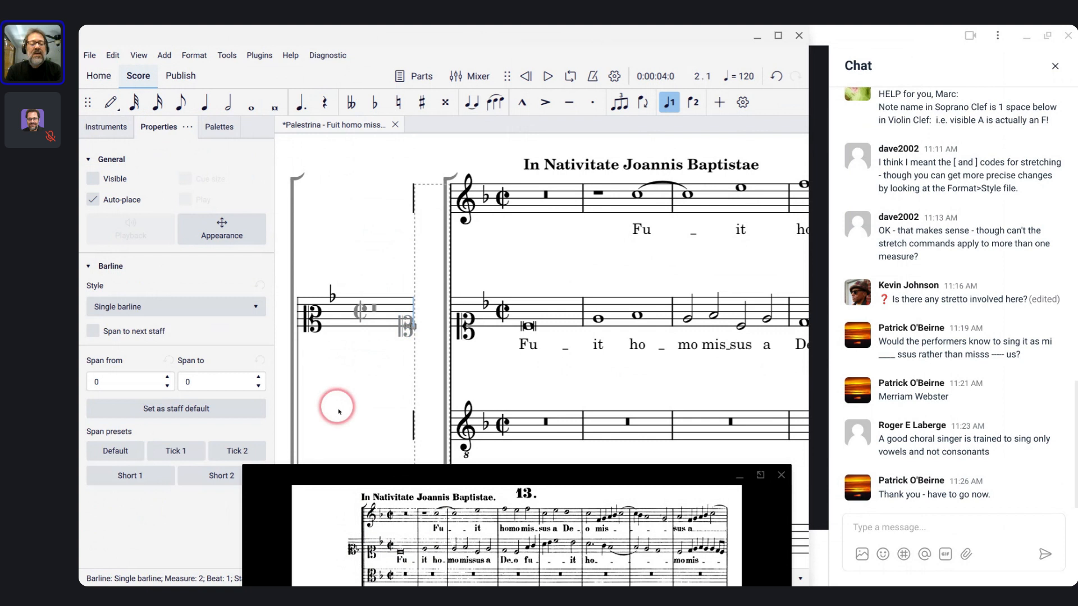
# - Hide the closing barline of measure 1 on the tenor staff, reaching it from the measure 2 clef
pyautogui.click(358, 425)
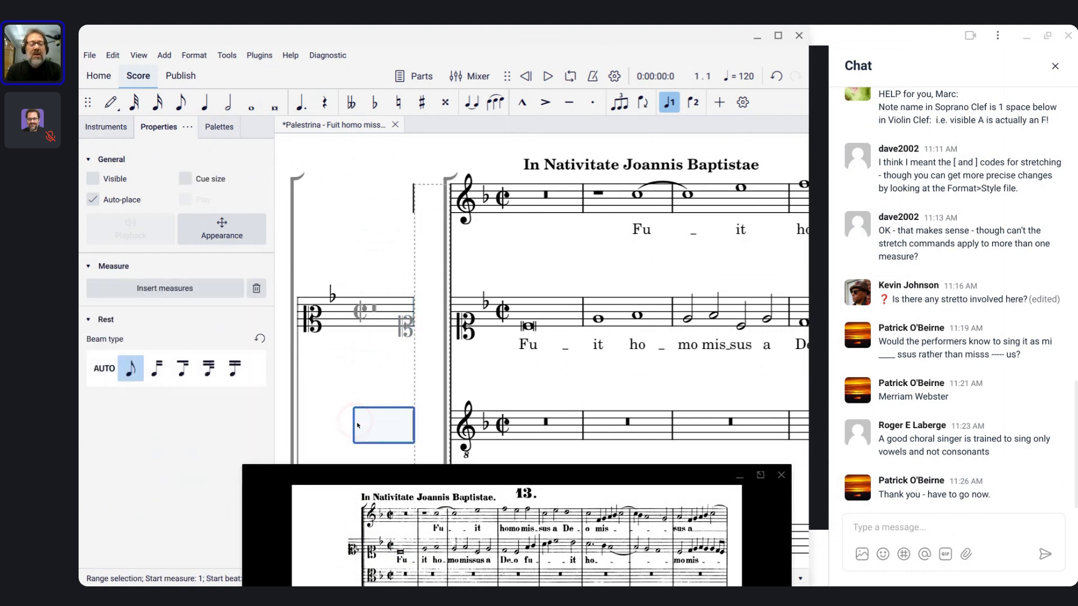
pyautogui.click(368, 428)
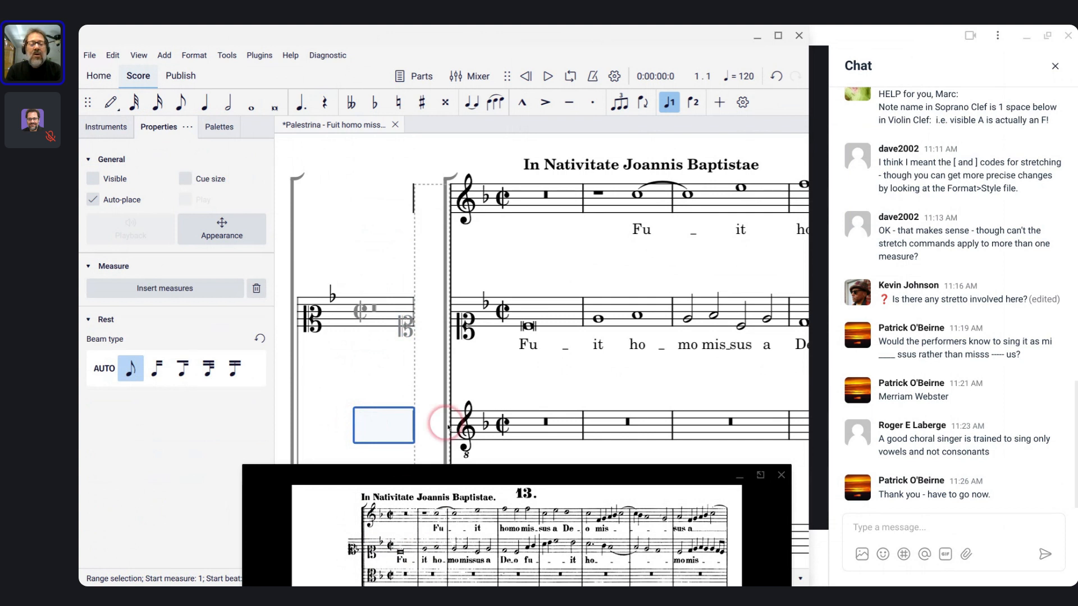
pyautogui.click(466, 430)
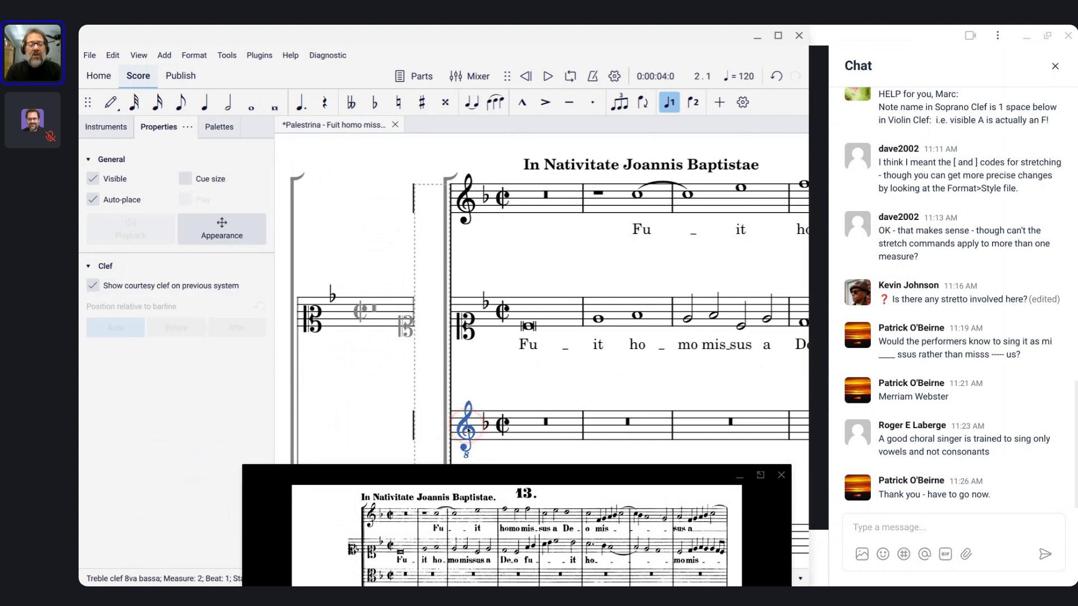
pyautogui.hotkey('alt', 'Left')
pyautogui.hotkey('alt', 'Left')
pyautogui.hotkey('alt', 'Left')
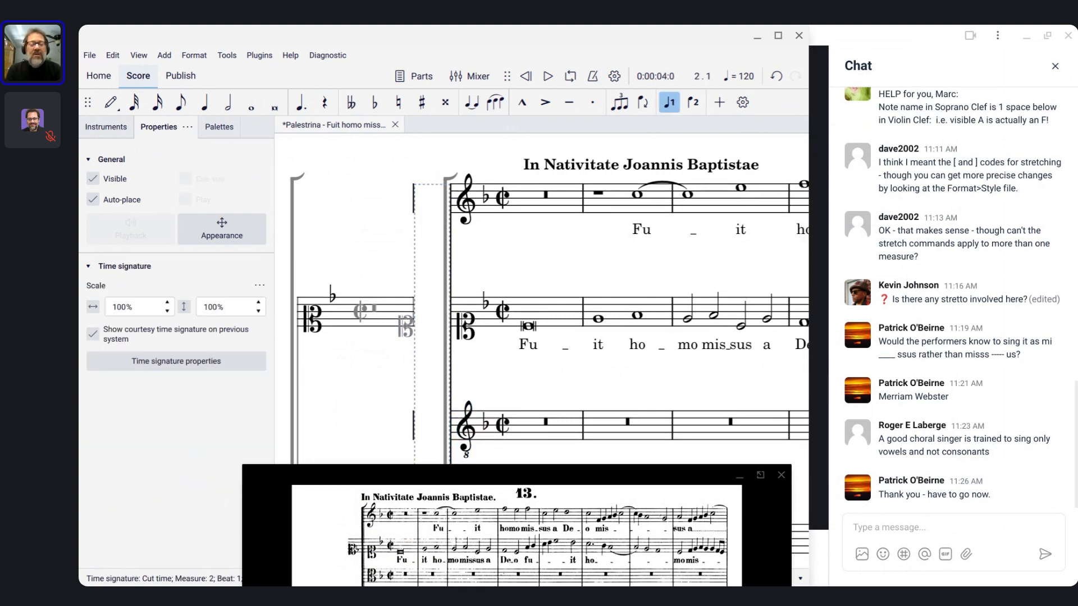
pyautogui.hotkey('alt', 'Left')
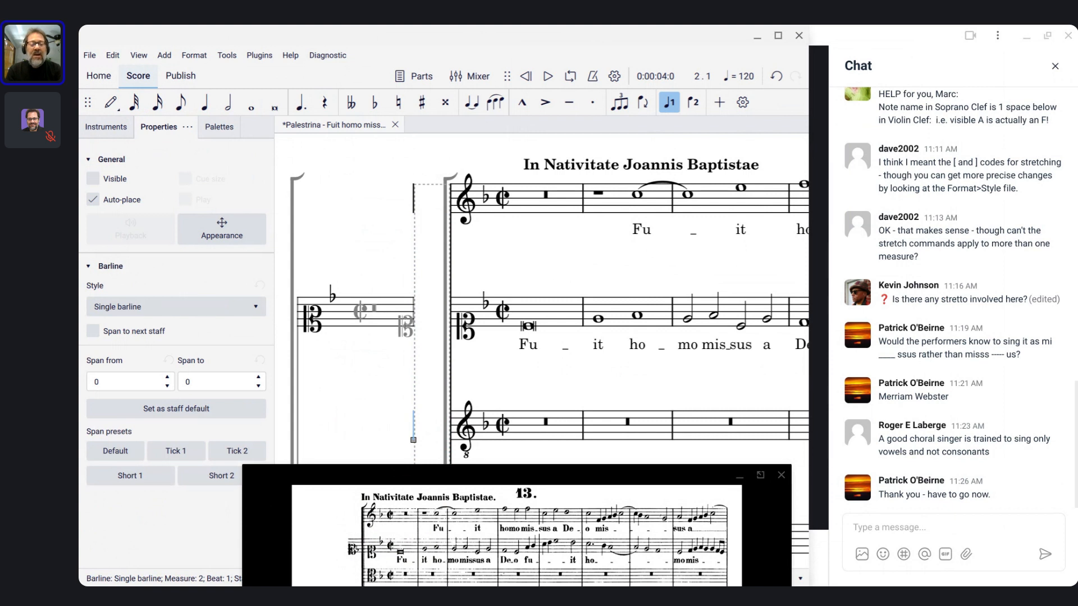
pyautogui.scroll(-4, 551, 343)
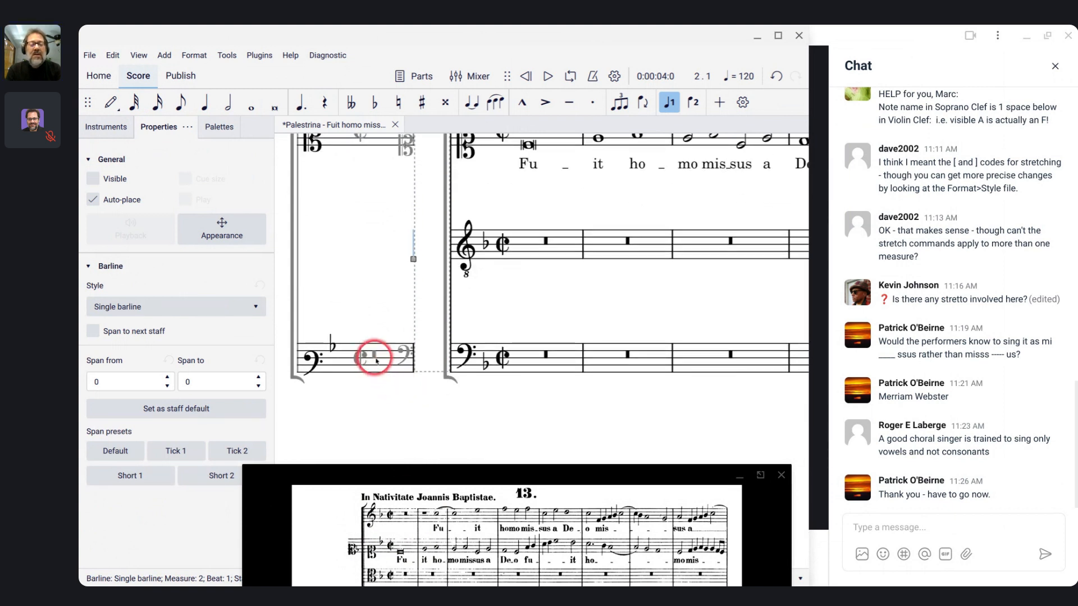
pyautogui.click(375, 356)
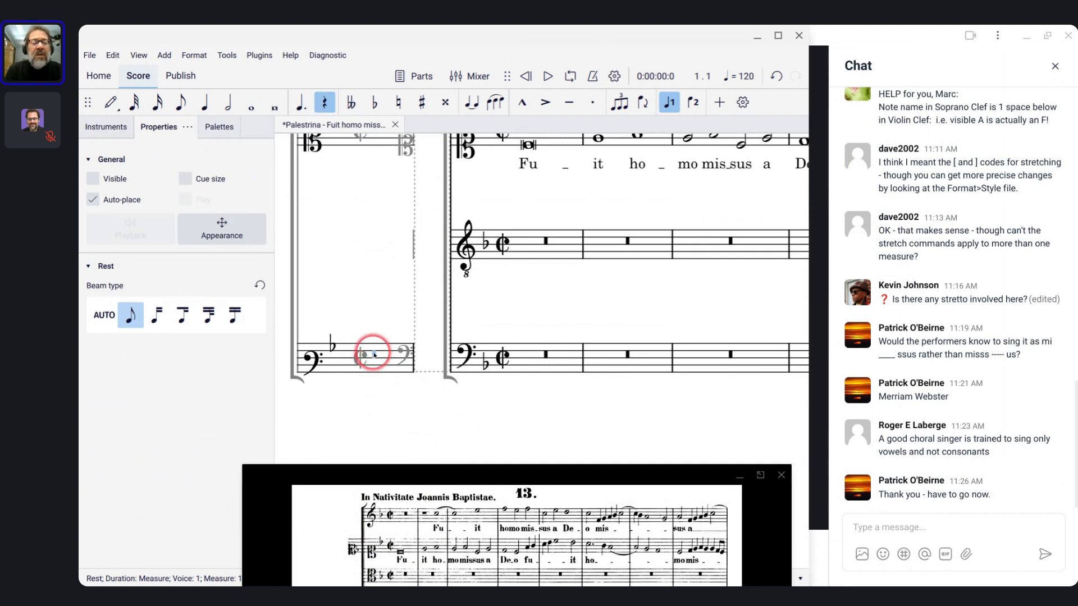
pyautogui.hotkey('alt', 'Left')
pyautogui.press('Escape')
pyautogui.press('alt')
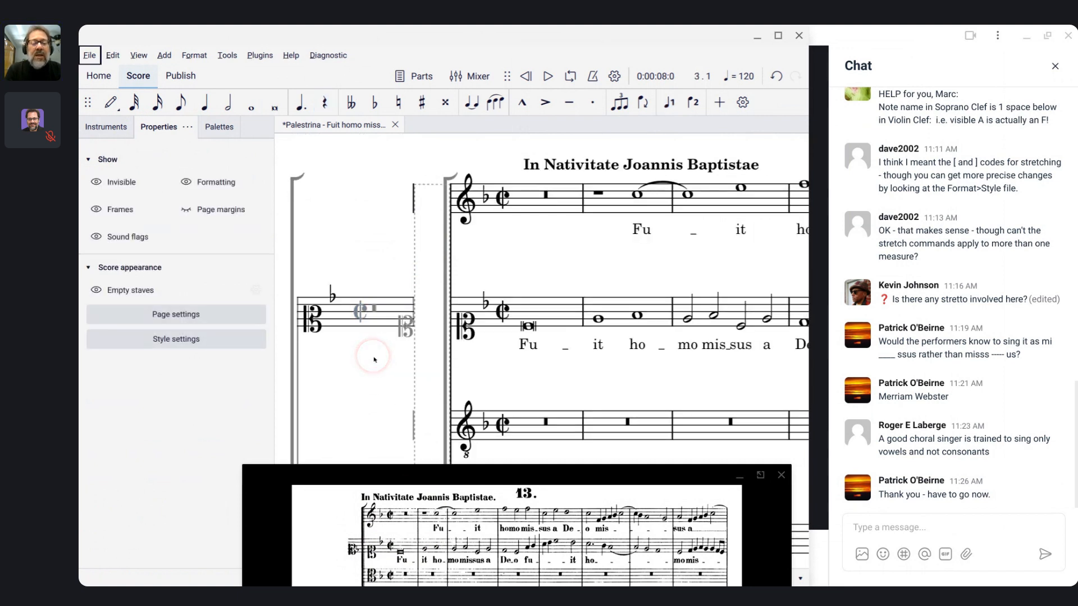
# - Hide the closing barline of measure 1 on the bass staff, reaching it from the measure 2 bass clef
pyautogui.scroll(-5, 375, 360)
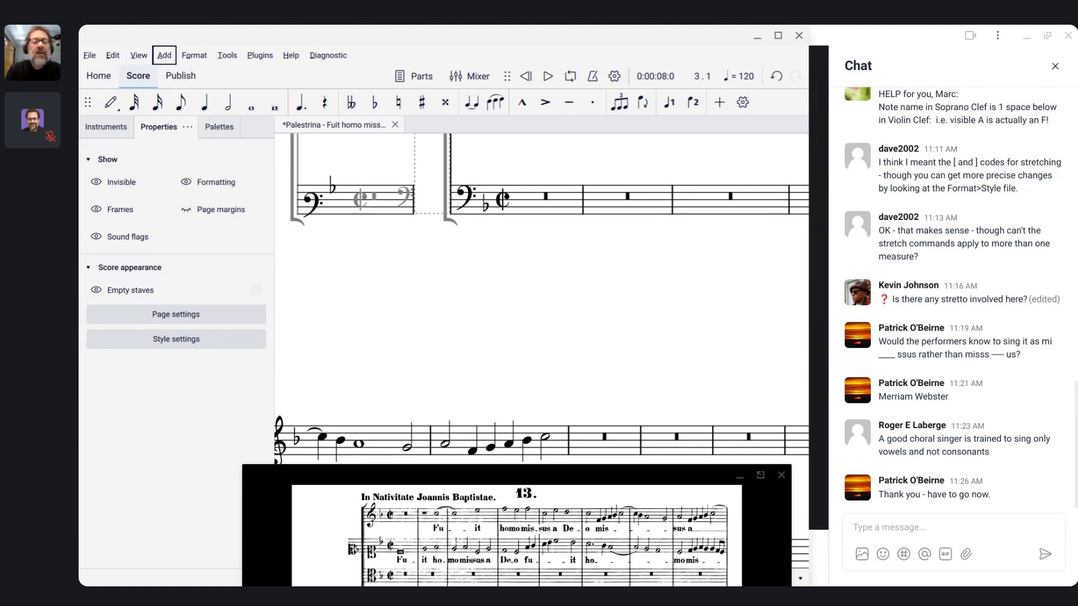
pyautogui.click(465, 202)
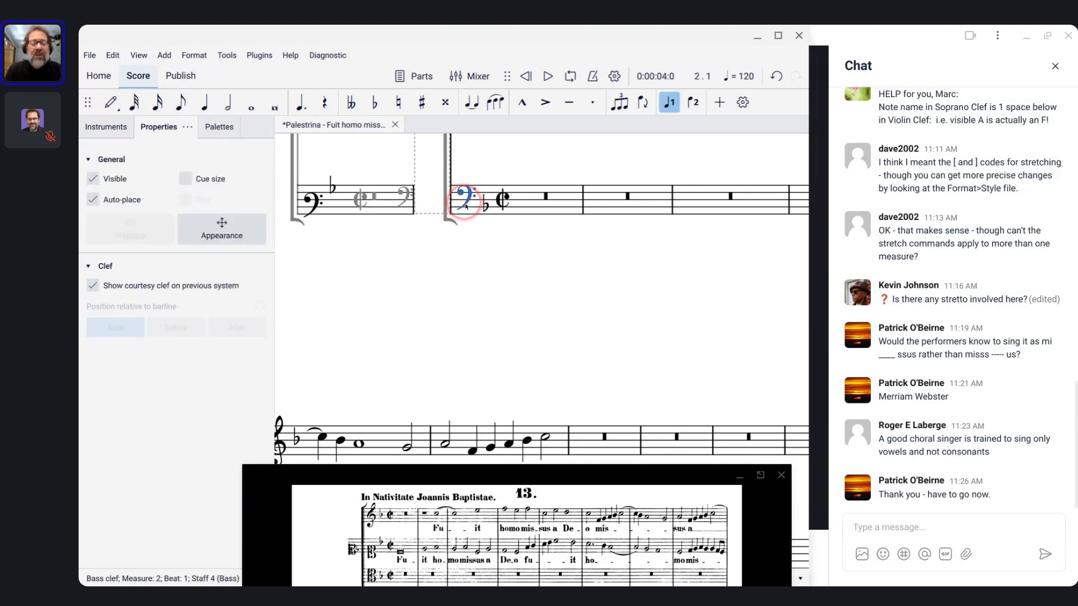
pyautogui.hotkey('alt', 'Left')
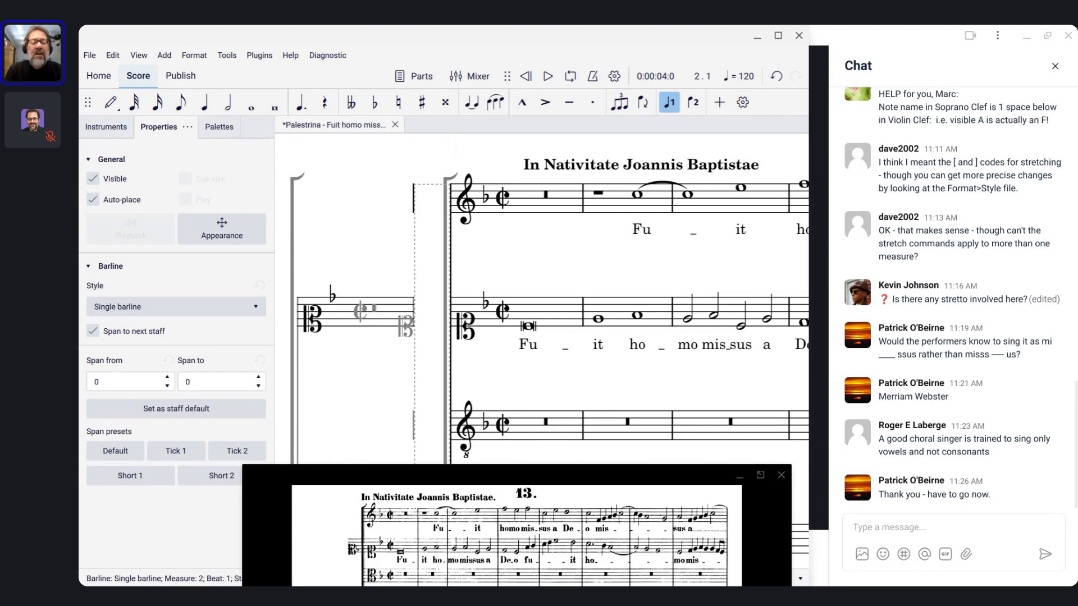
pyautogui.hotkey('alt', 'Left')
pyautogui.hotkey('alt', 'Left')
pyautogui.hotkey('alt', 'Left')
pyautogui.hotkey('alt', 'Left')
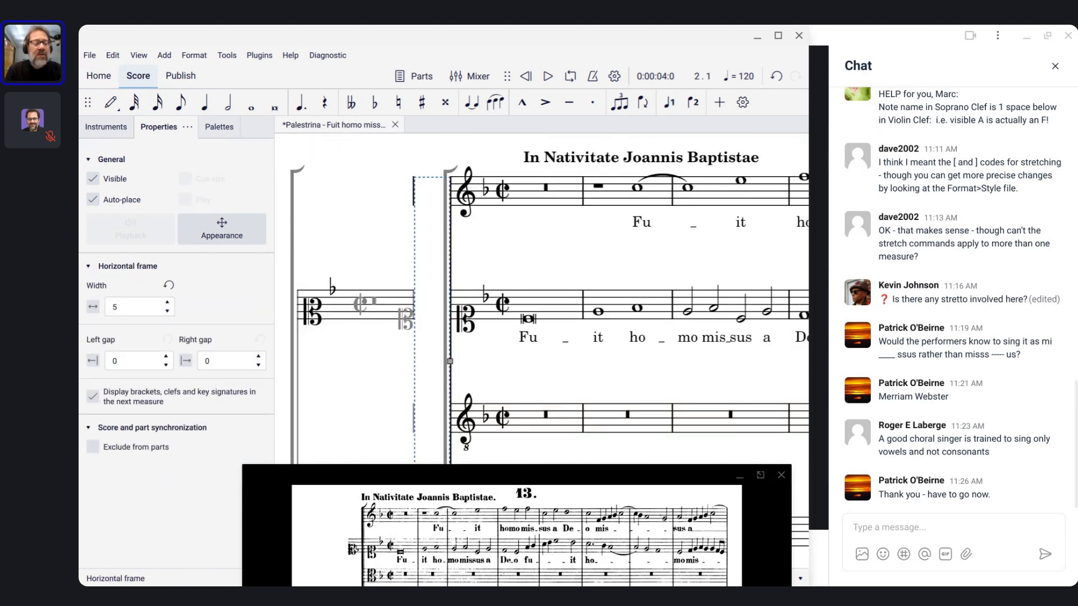
pyautogui.hotkey('alt', 'Right')
pyautogui.hotkey('alt', 'Left')
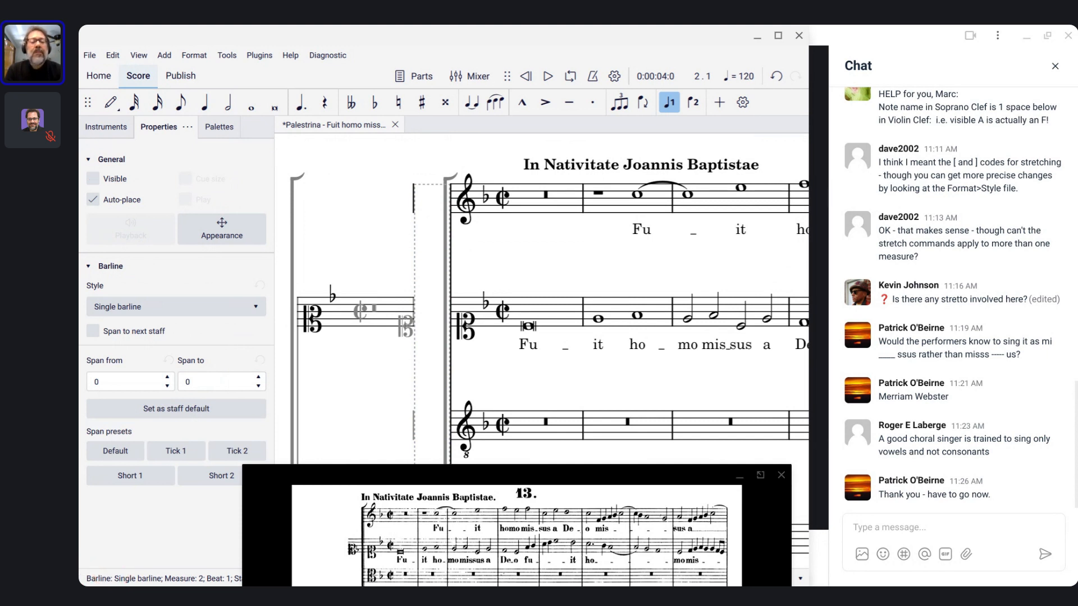
pyautogui.scroll(-5, 394, 317)
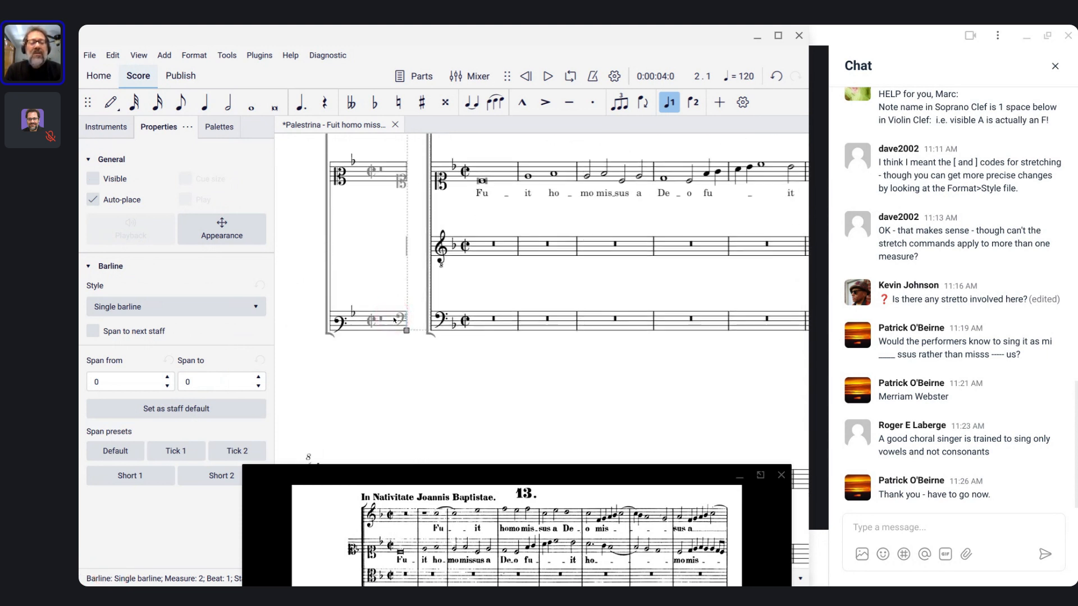
# - Try to select the closing barline of measure 1 on the soprano staff and hide it
pyautogui.scroll(3, 561, 270)
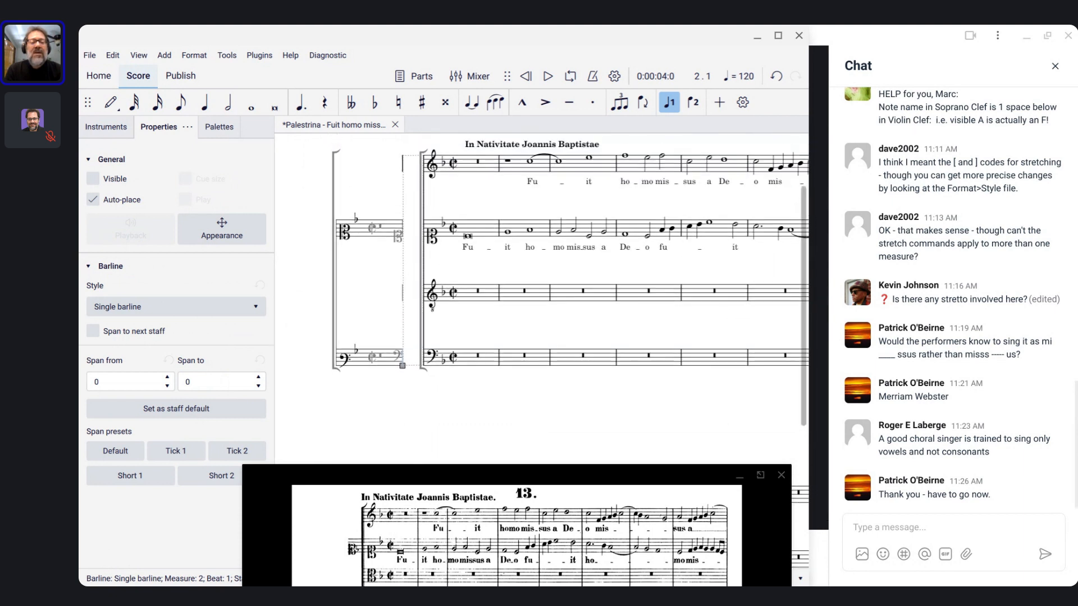
pyautogui.click(281, 185)
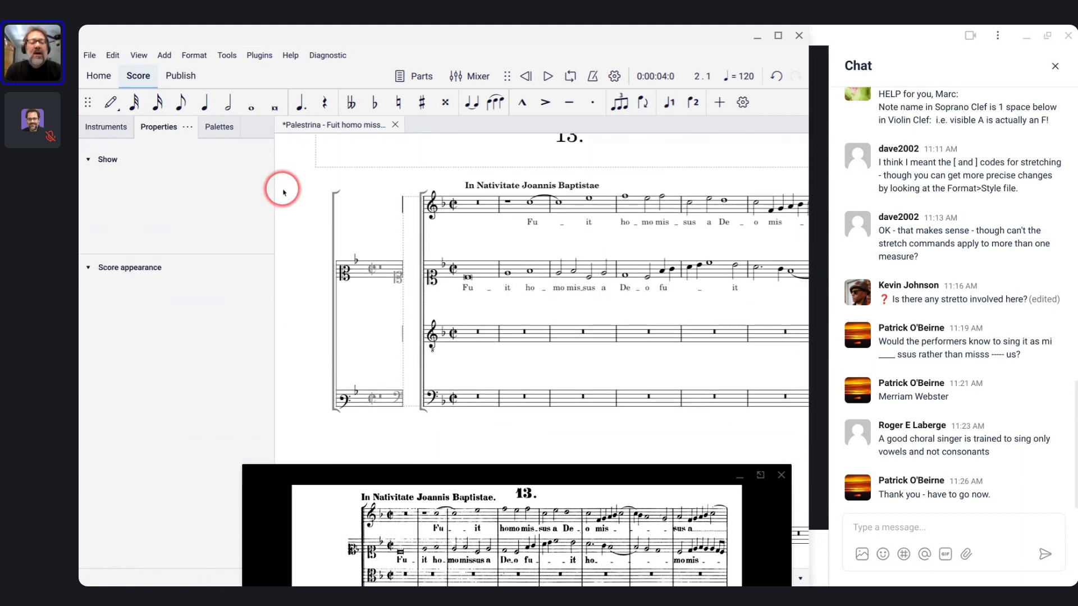
pyautogui.click(435, 210)
pyautogui.hotkey('alt', 'Left')
pyautogui.hotkey('alt', 'Left')
pyautogui.hotkey('alt', 'Left')
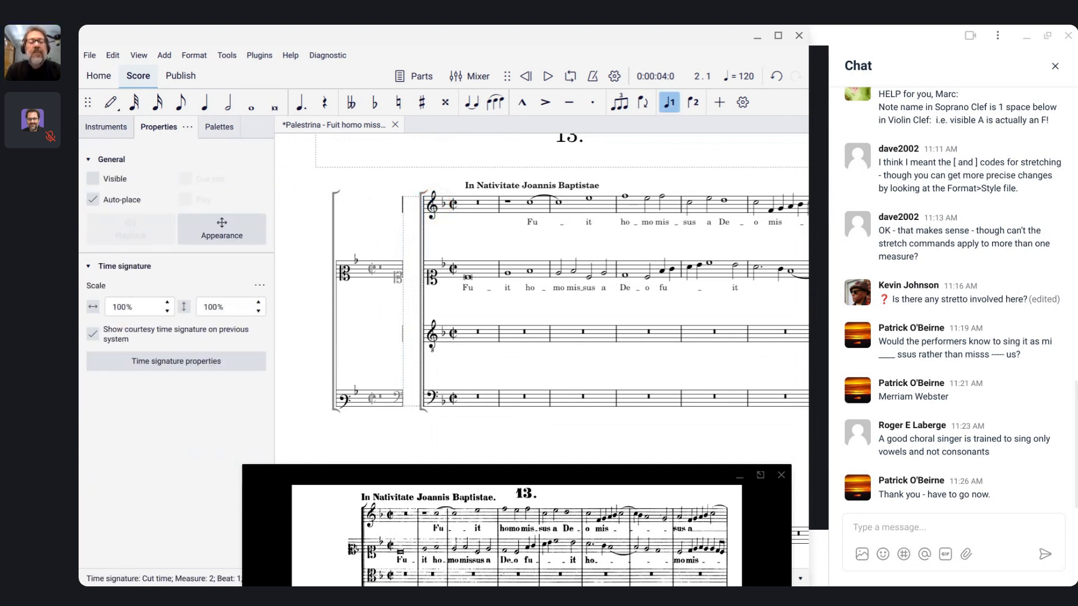
pyautogui.click(291, 248)
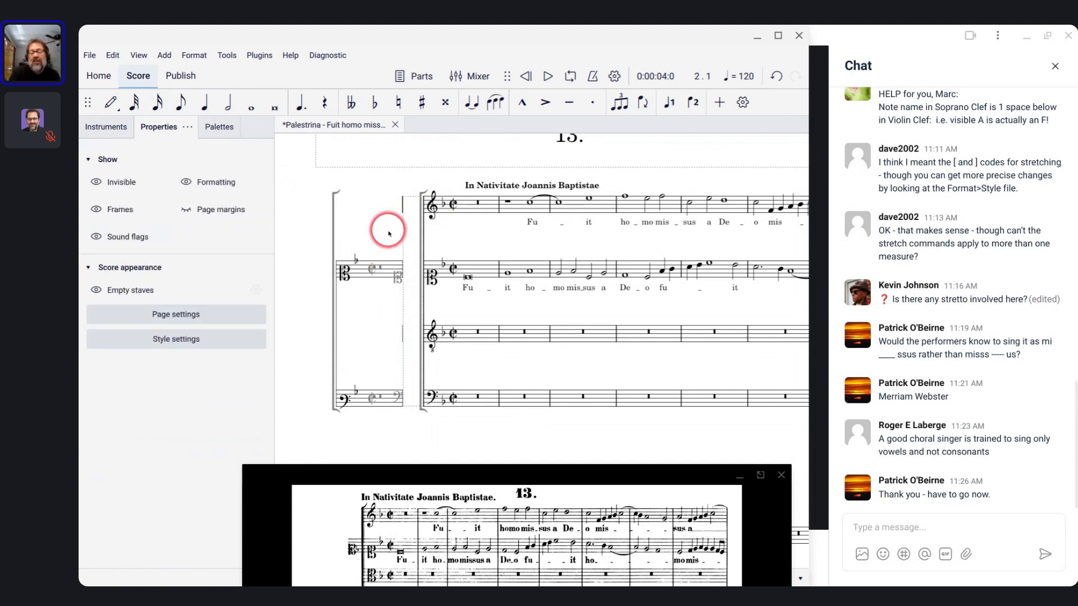
# - Preview the first system as it will print, and return to score editing
pyautogui.click(182, 76)
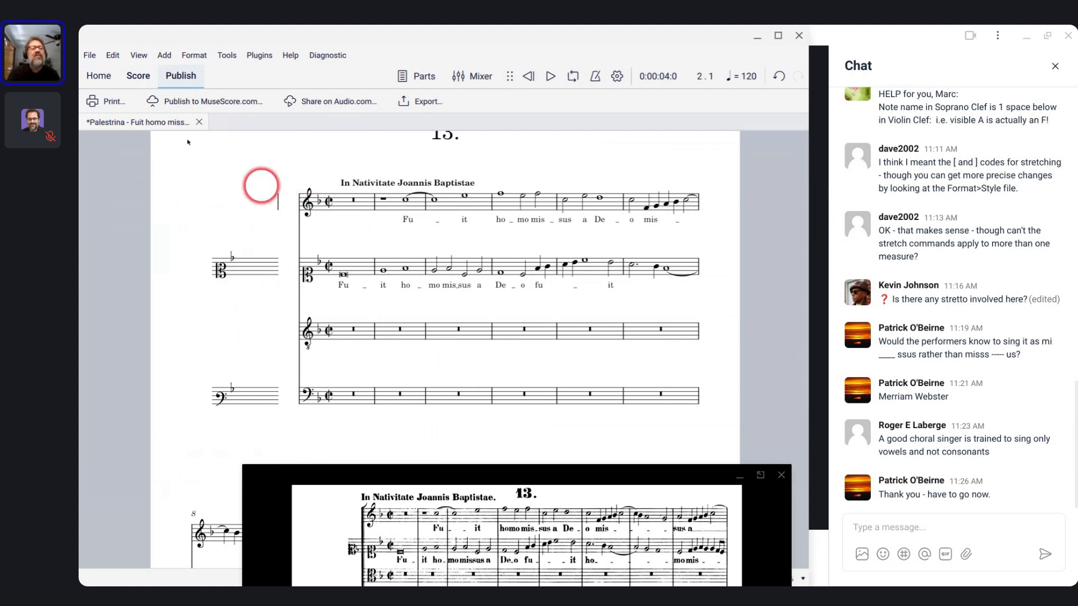
pyautogui.click(106, 84)
pyautogui.click(137, 78)
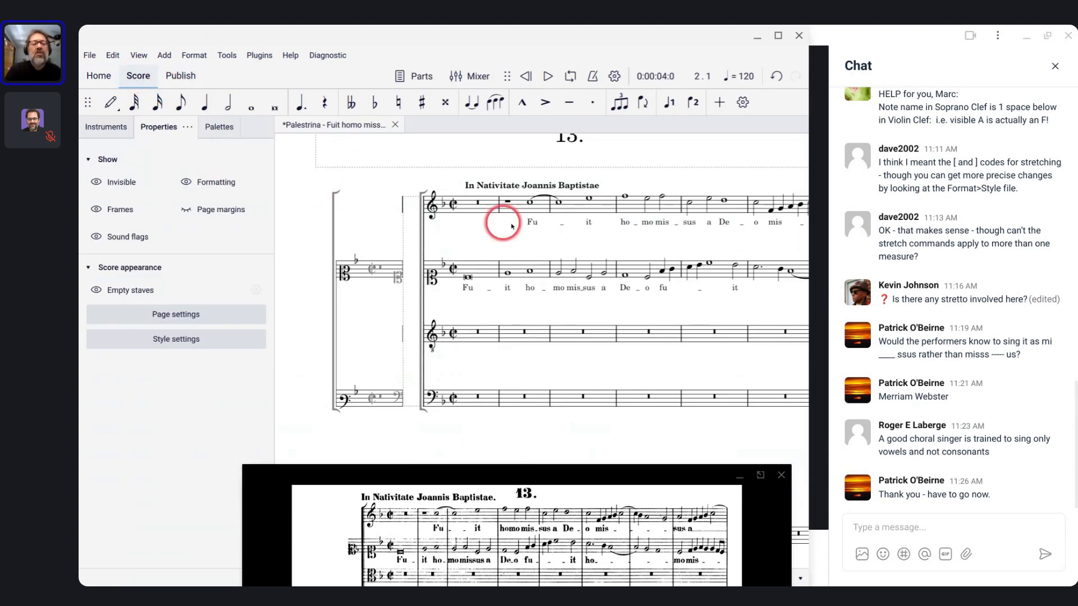
# - Hide the closing barline of measure 1 on the soprano staff, reaching it from the measure 2 treble clef
pyautogui.scroll(2, 517, 226)
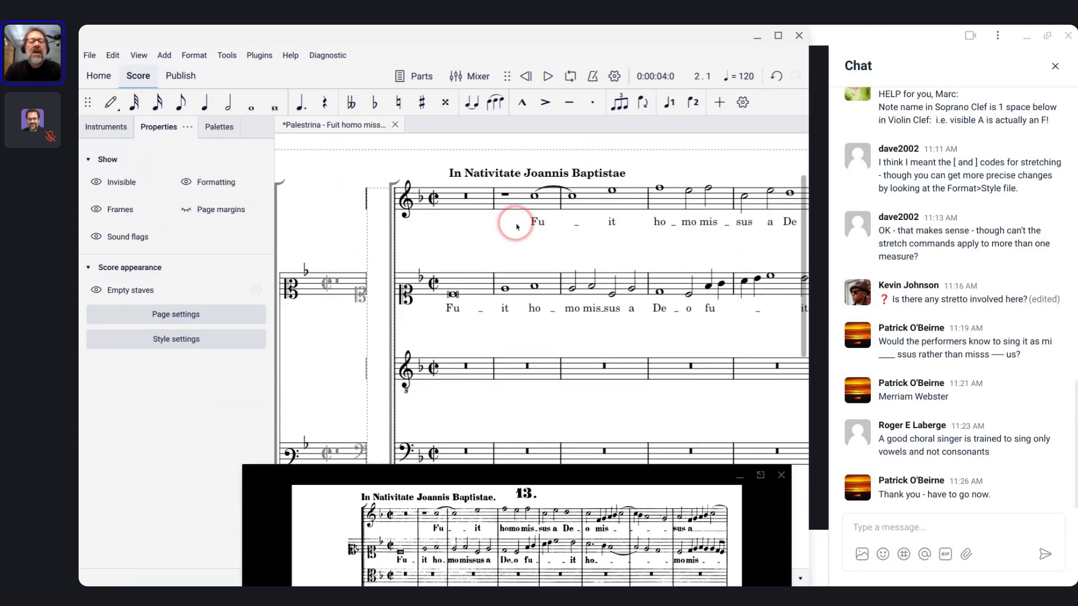
pyautogui.click(407, 207)
pyautogui.hotkey('alt', 'Left')
pyautogui.hotkey('alt', 'Left')
pyautogui.hotkey('alt', 'Left')
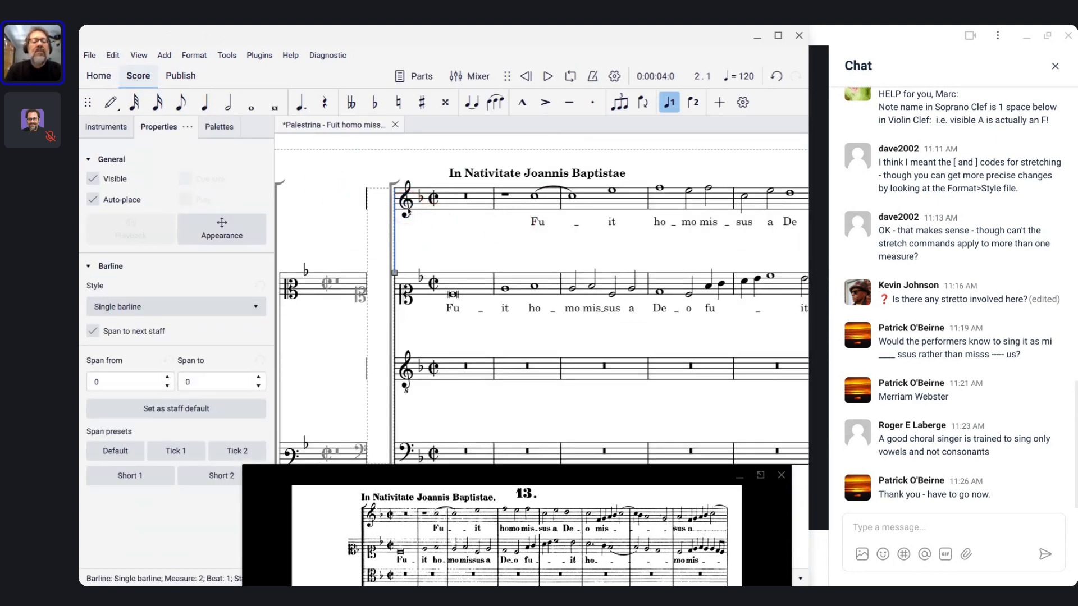
pyautogui.hotkey('alt', 'Left')
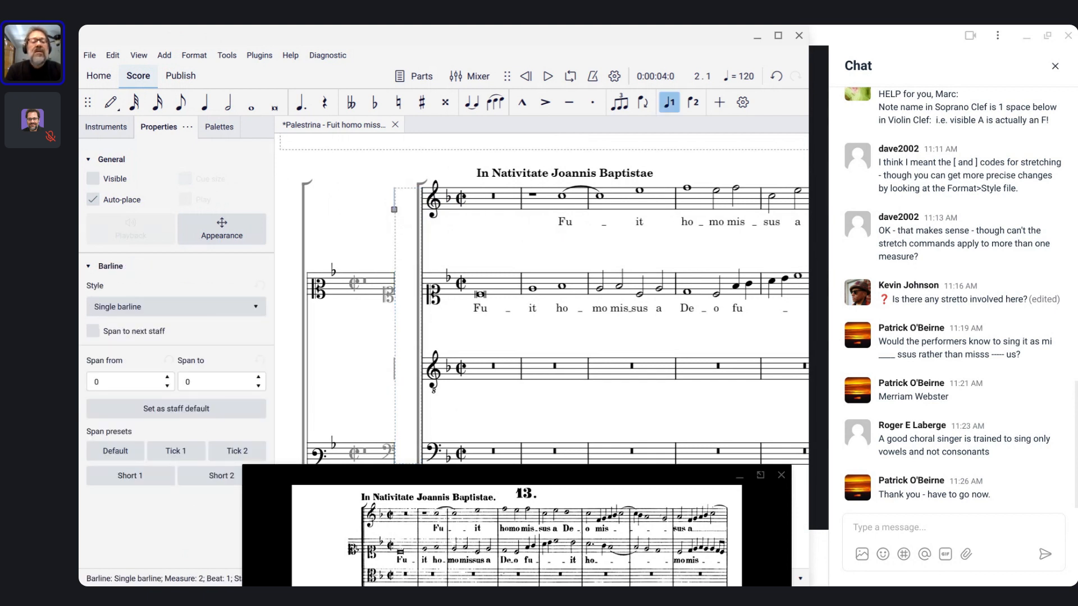
pyautogui.click(345, 173)
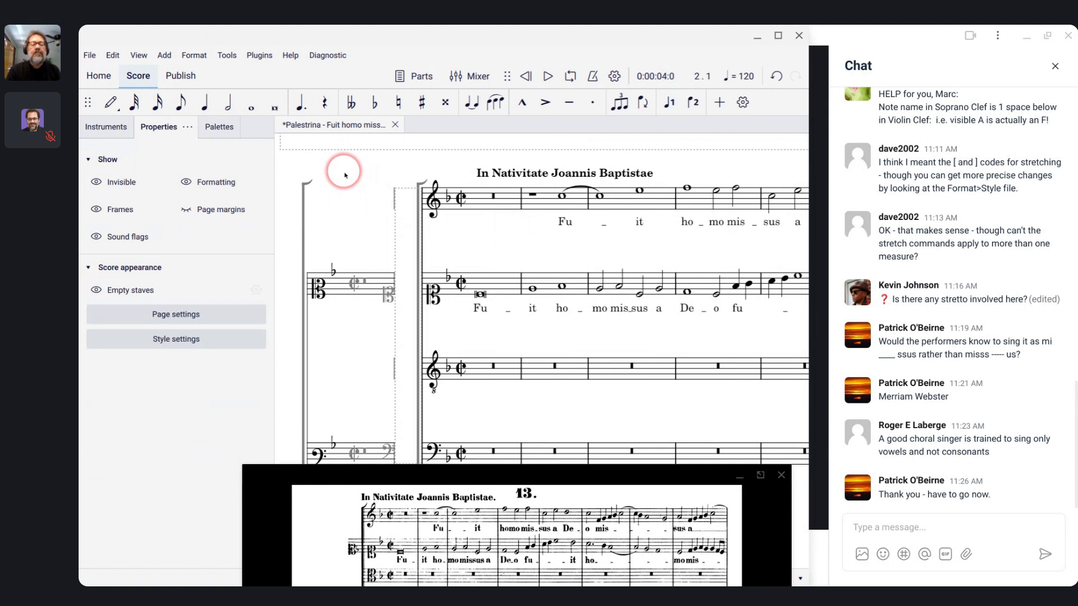
# - Check the incipit measure's barlines in the print preview and go back to editing the score
pyautogui.click(177, 77)
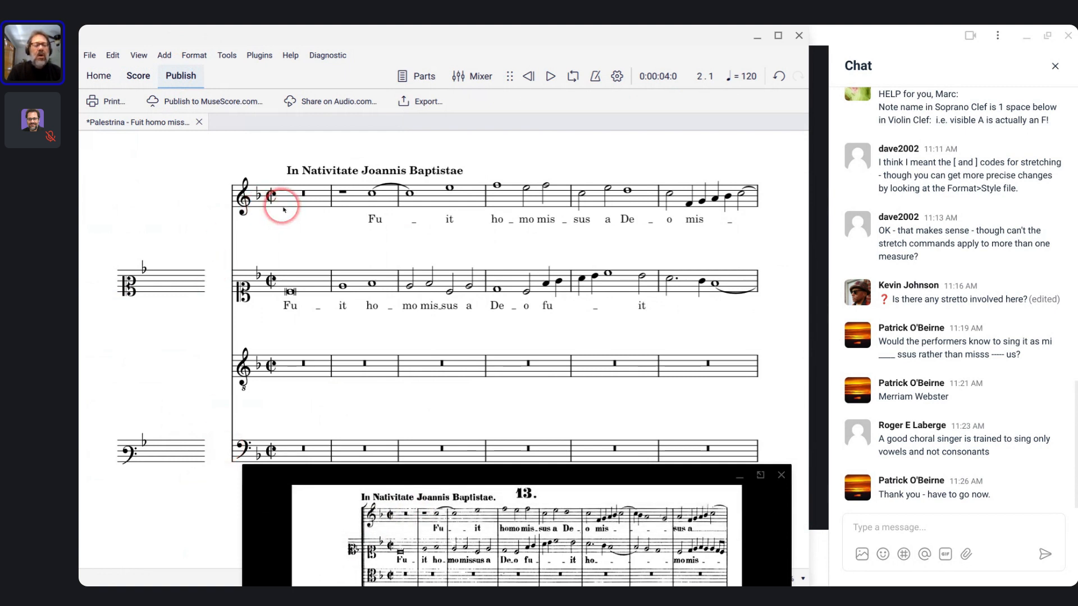
pyautogui.click(101, 77)
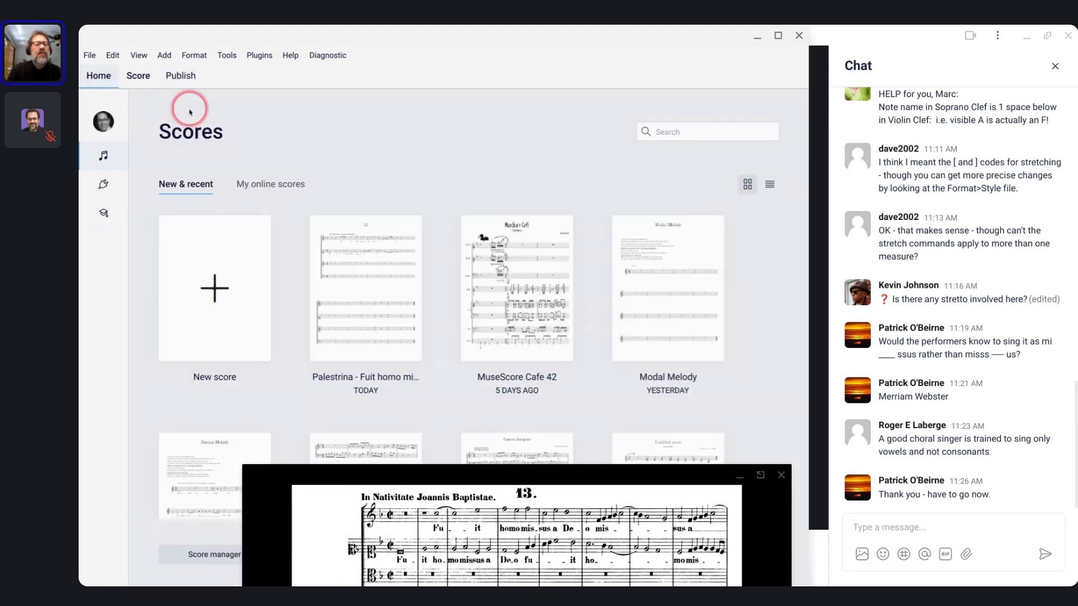
pyautogui.click(139, 78)
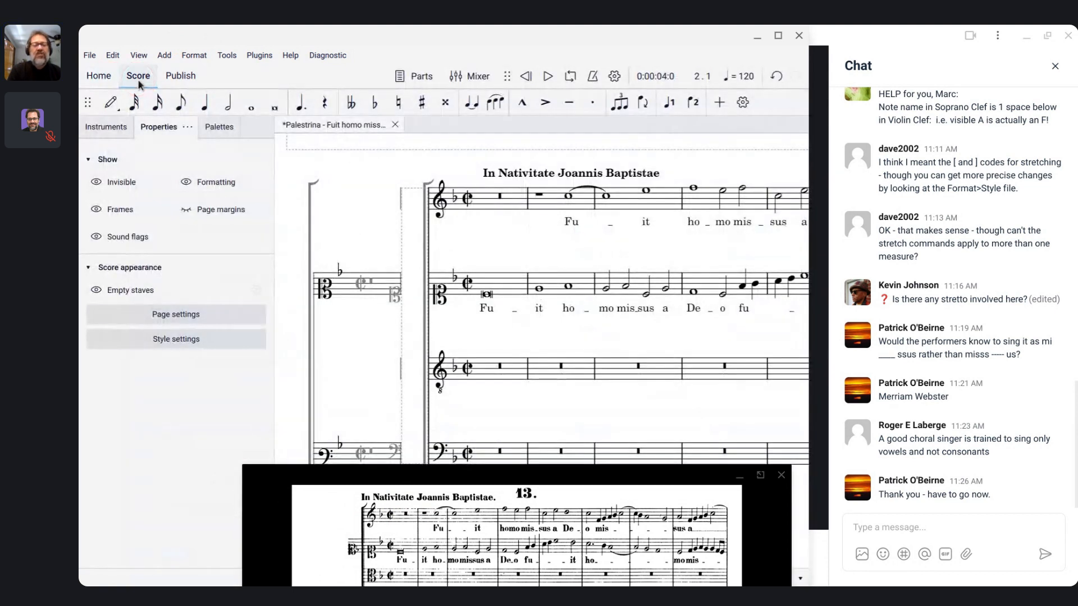
# - Try to make only the four-staff bracket in front of measure 2 visible
pyautogui.click(430, 186)
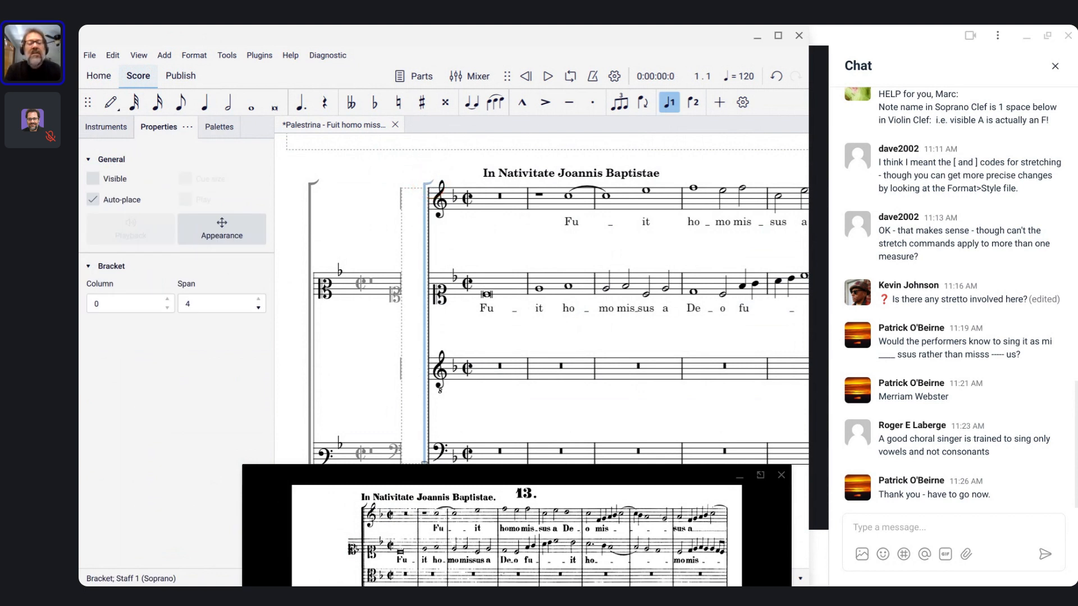
pyautogui.press('v')
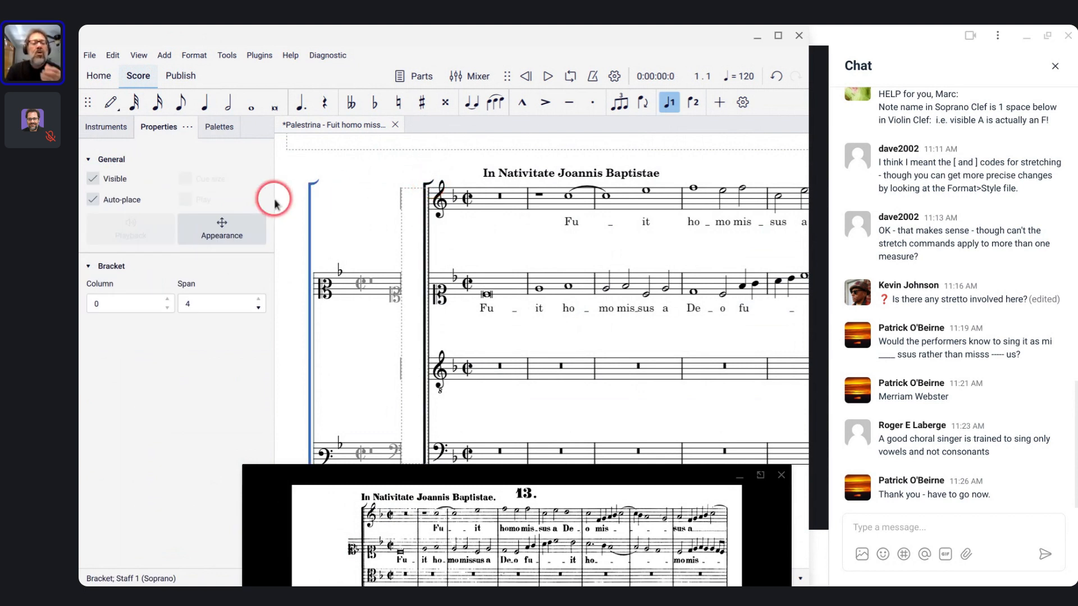
pyautogui.click(282, 165)
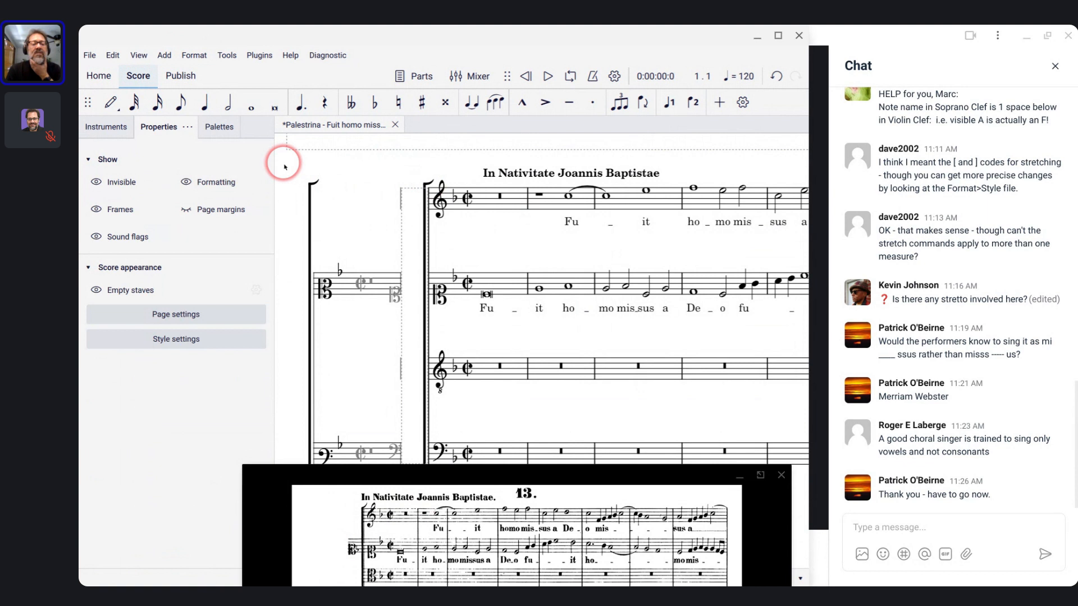
# - Try to hide only the four-staff bracket in front of the incipit measure
pyautogui.click(312, 186)
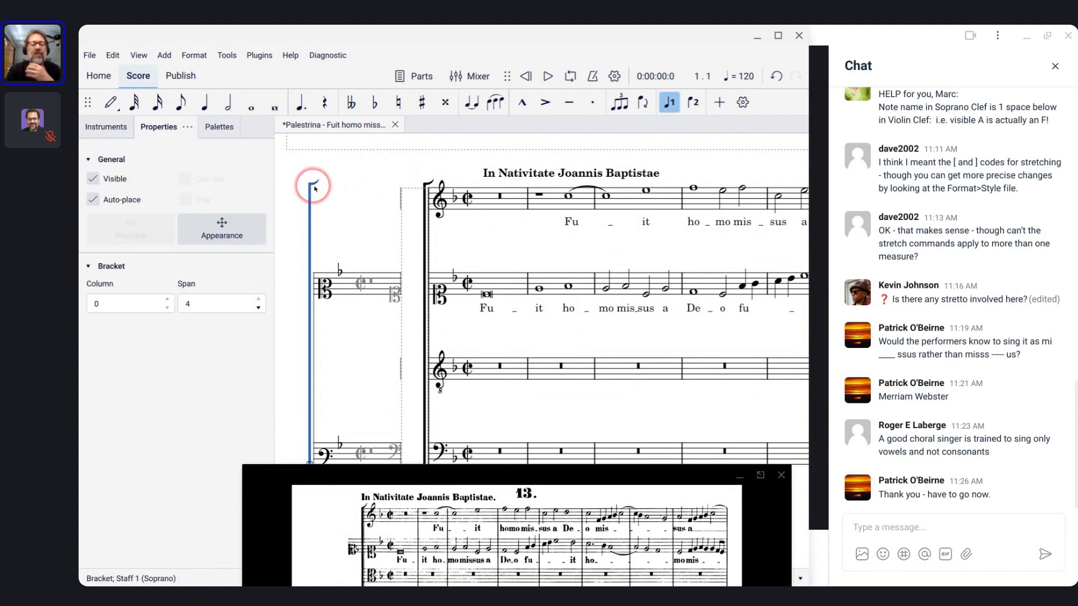
pyautogui.press('v')
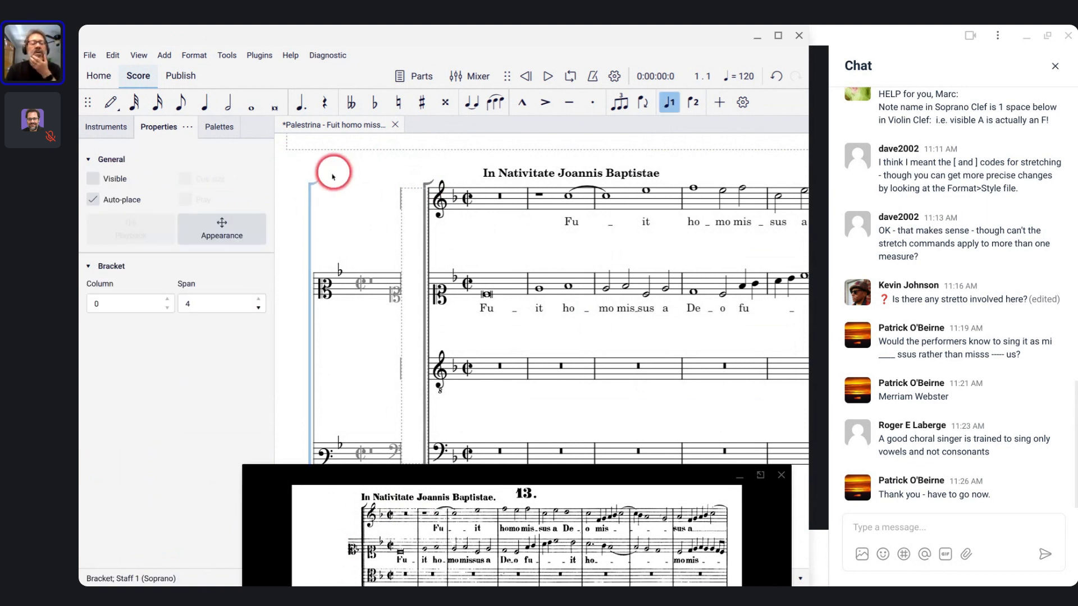
pyautogui.click(313, 186)
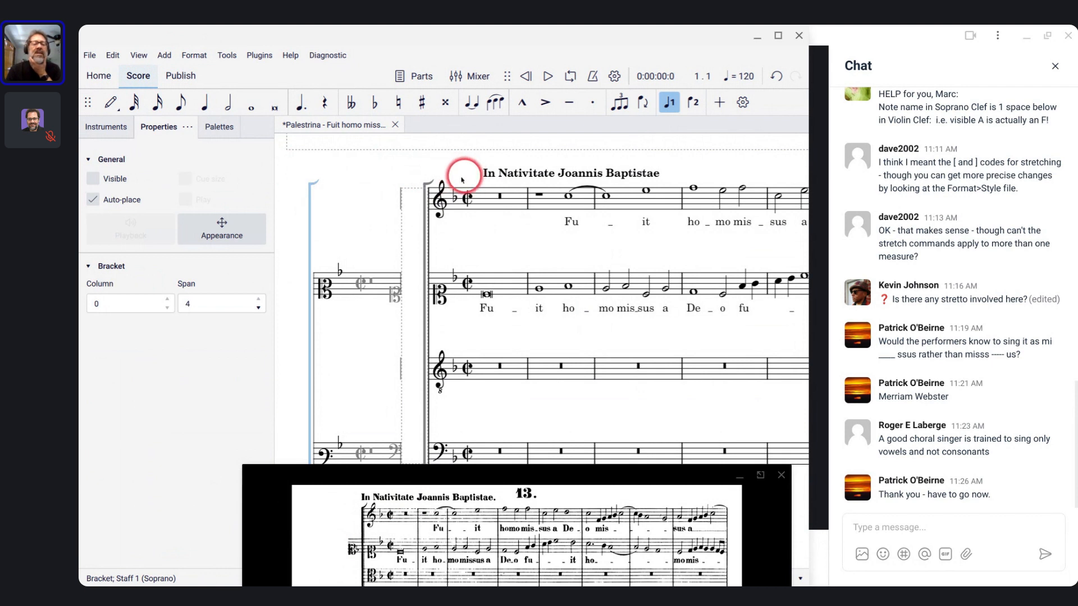
# - Set the width of the horizontal frame between the incipit measure and the main system to 0
pyautogui.scroll(2, 422, 173)
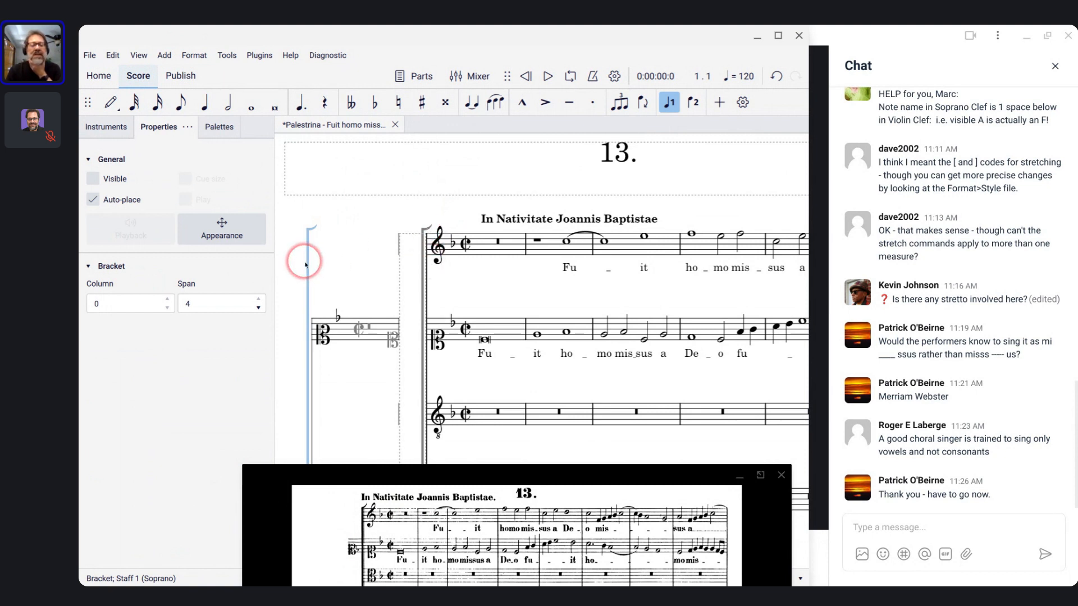
pyautogui.click(416, 305)
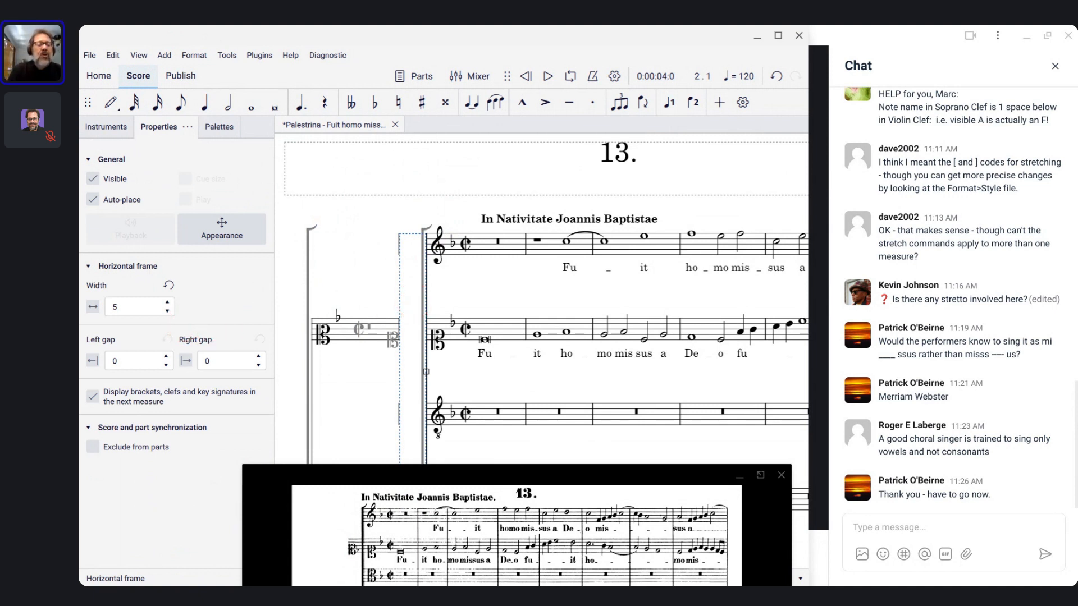
pyautogui.click(119, 307)
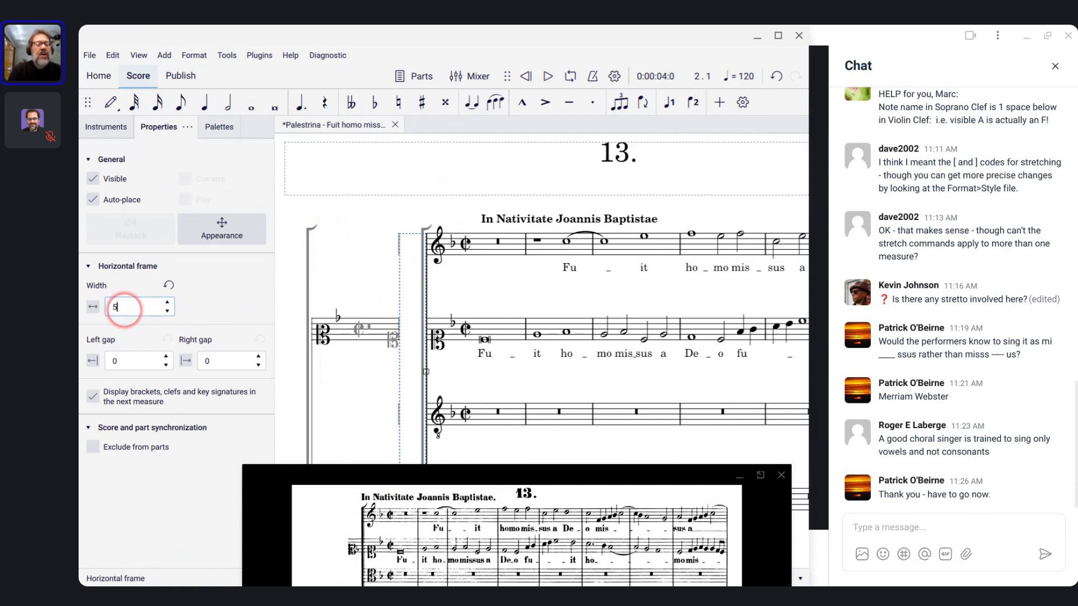
pyautogui.press('Down')
pyautogui.press('Down')
pyautogui.press('Down')
pyautogui.press('Down')
pyautogui.press('Down')
pyautogui.press('Down')
pyautogui.press('Down')
pyautogui.press('Down')
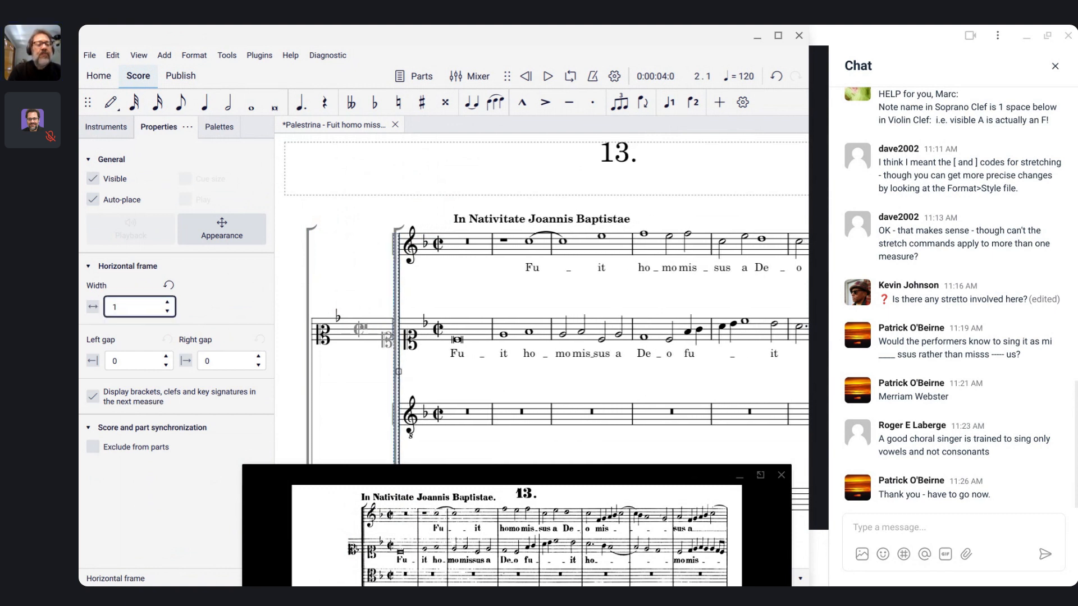
pyautogui.press('Down')
pyautogui.press('Down')
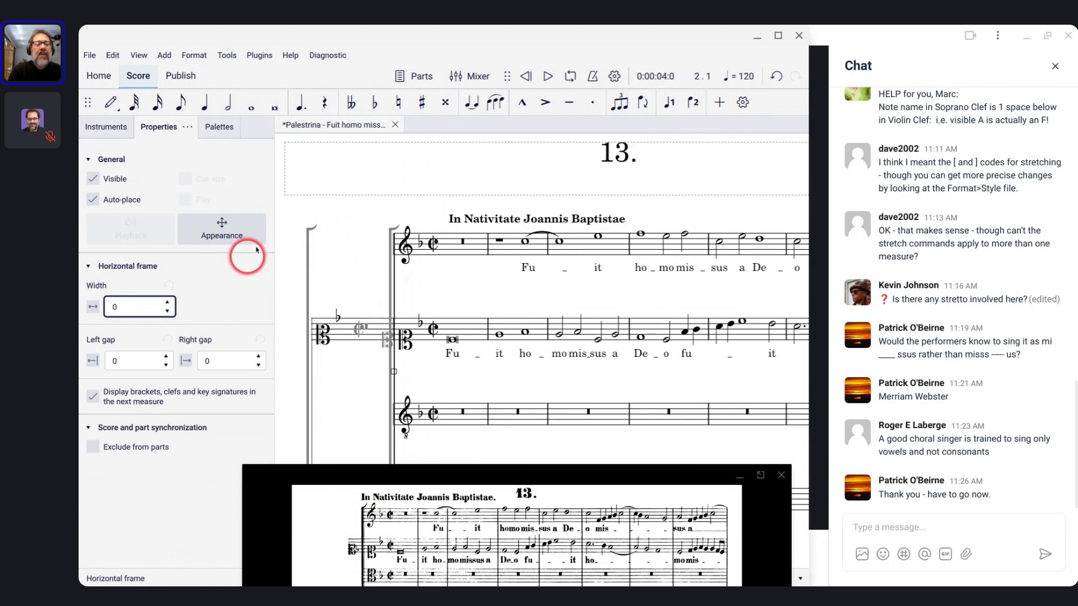
pyautogui.click(287, 211)
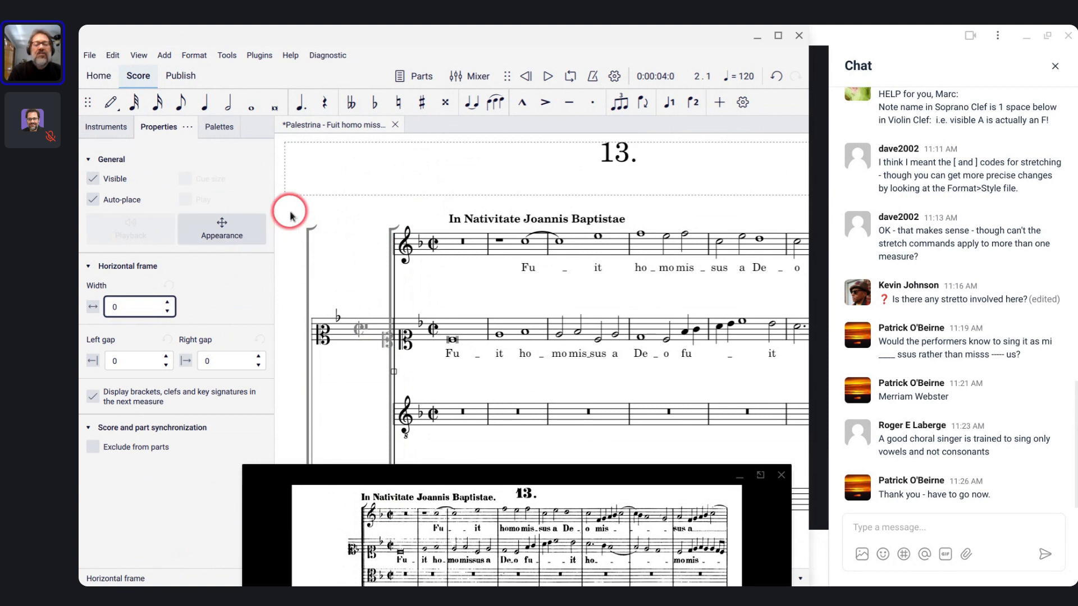
# - Narrow the incipit measure by setting its measure width to -2.5
pyautogui.click(337, 331)
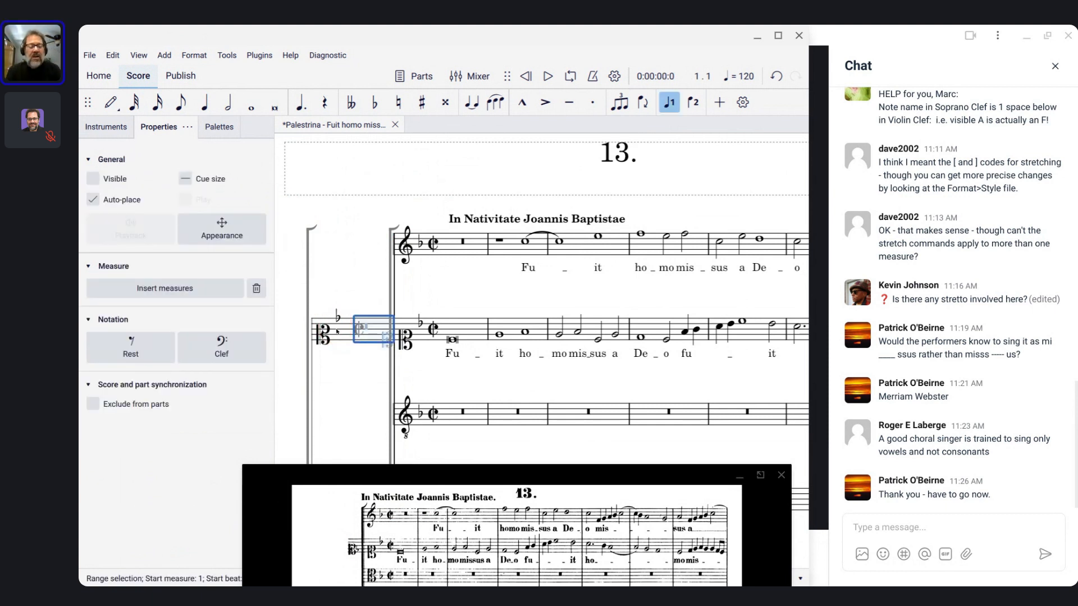
pyautogui.click(222, 235)
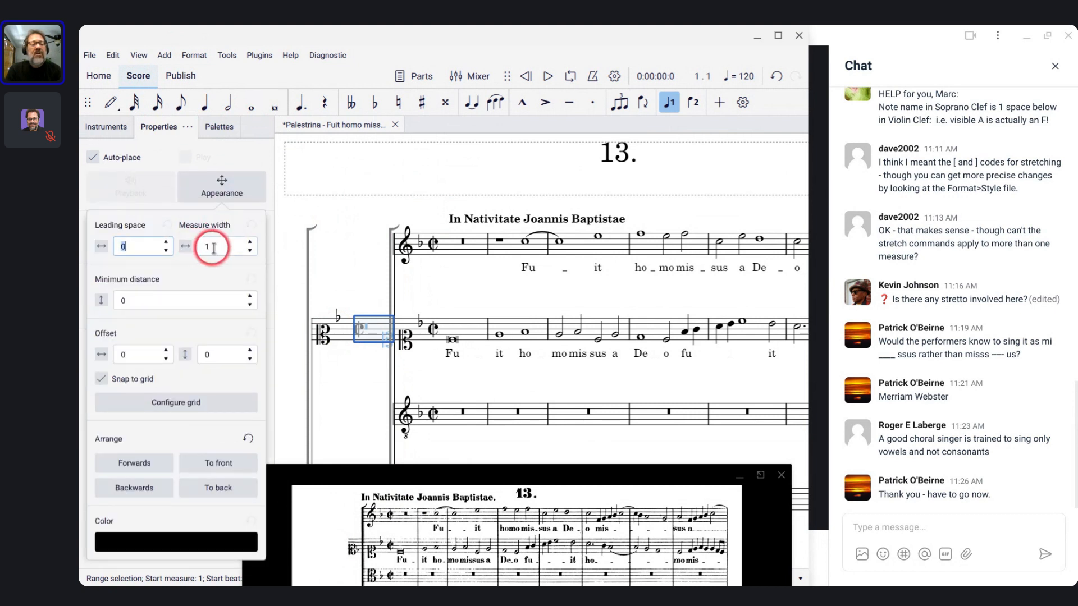
pyautogui.click(251, 252)
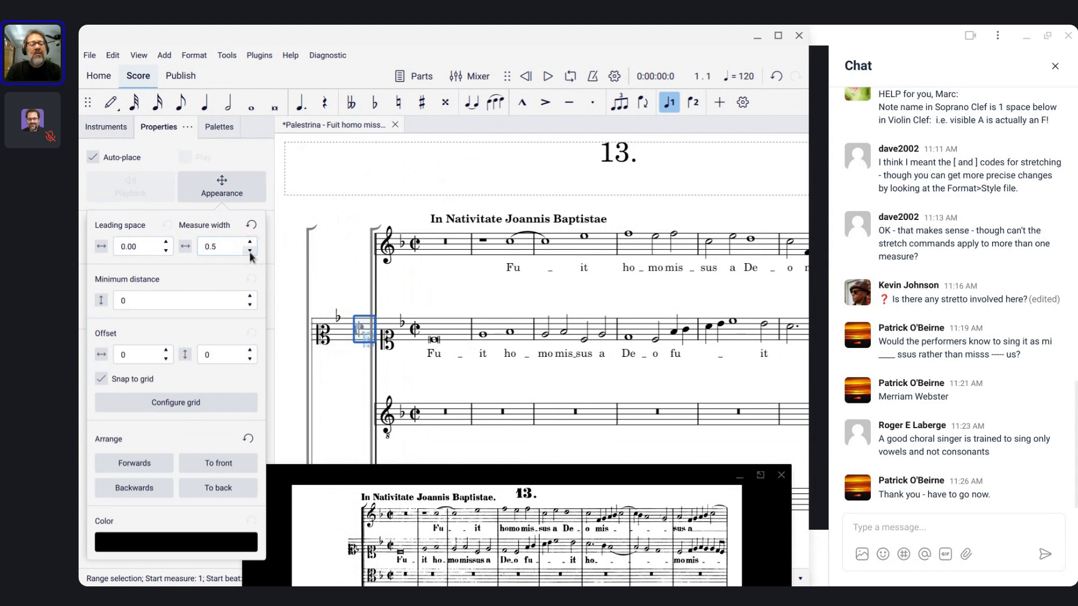
pyautogui.click(250, 252)
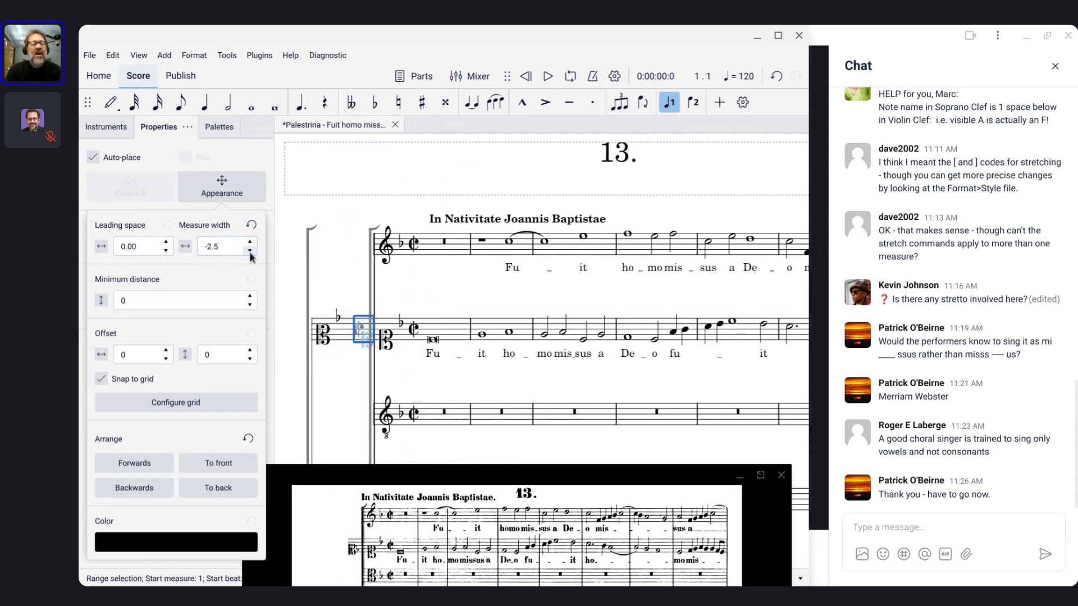
pyautogui.click(250, 251)
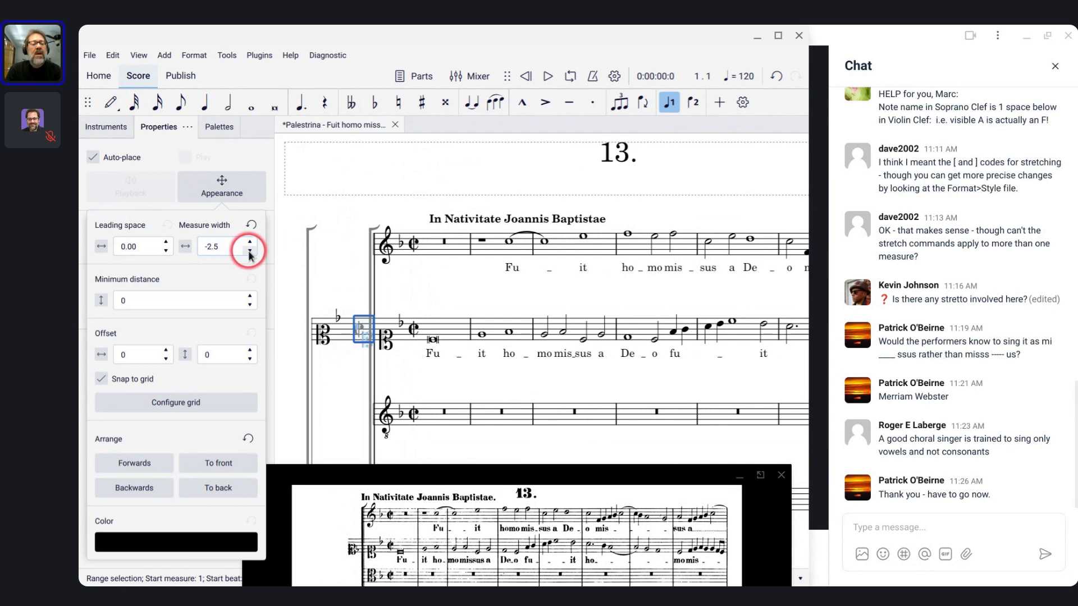
pyautogui.click(285, 265)
# - Examine the incipit and first systems in the print preview and compare them with the reference edition
pyautogui.scroll(-5, 281, 260)
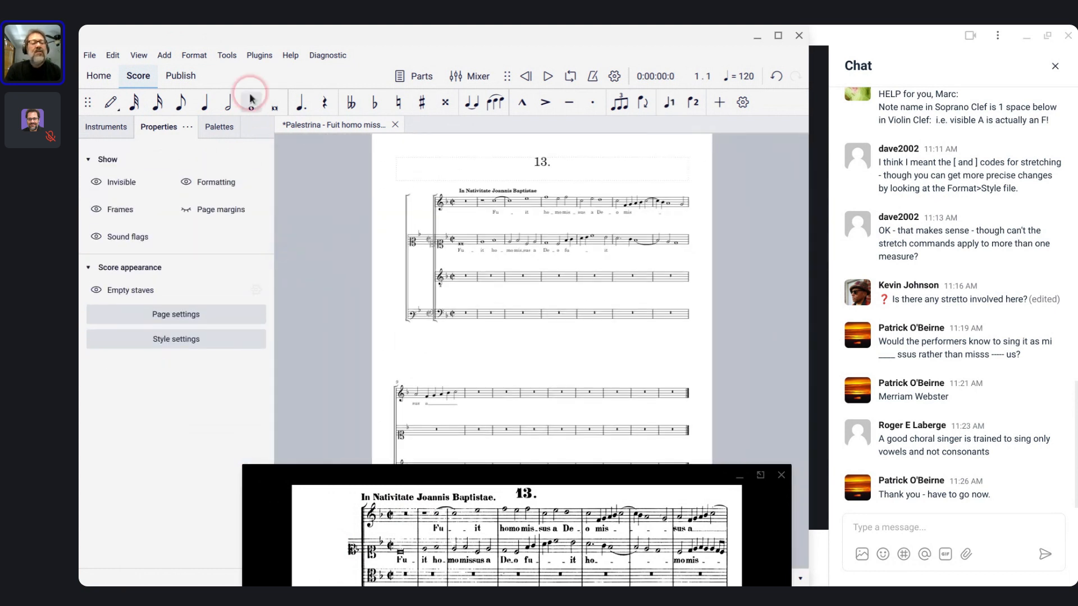
pyautogui.click(181, 79)
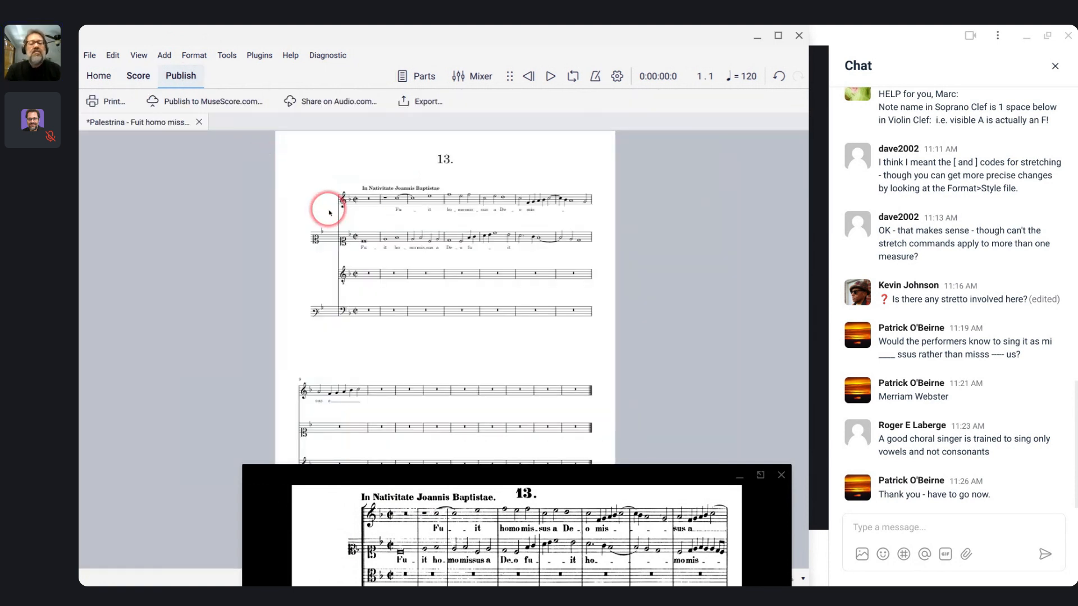
pyautogui.scroll(6, 329, 212)
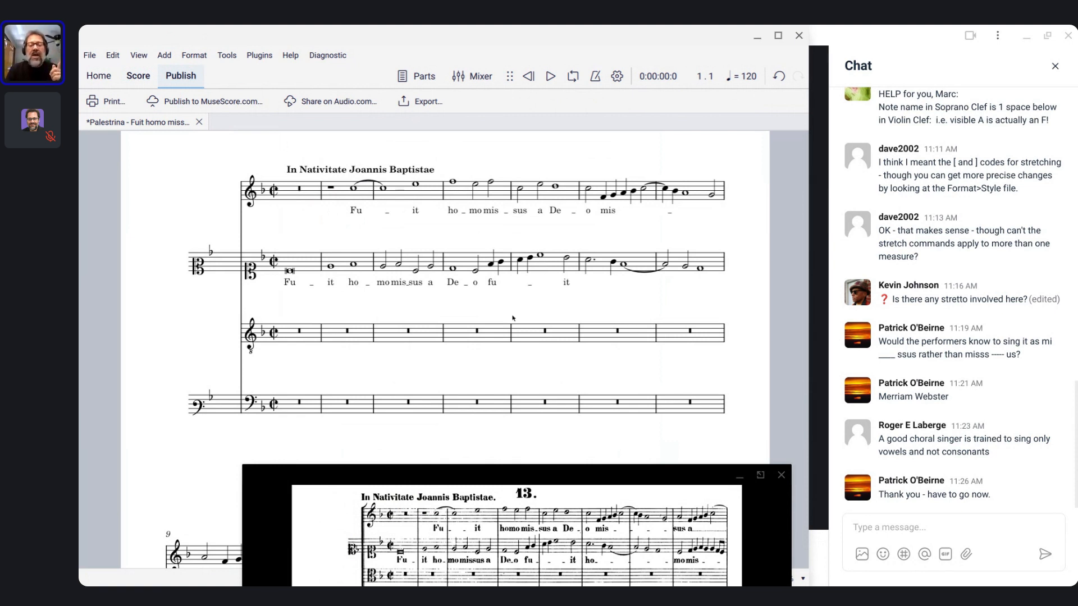
pyautogui.scroll(-3, 512, 319)
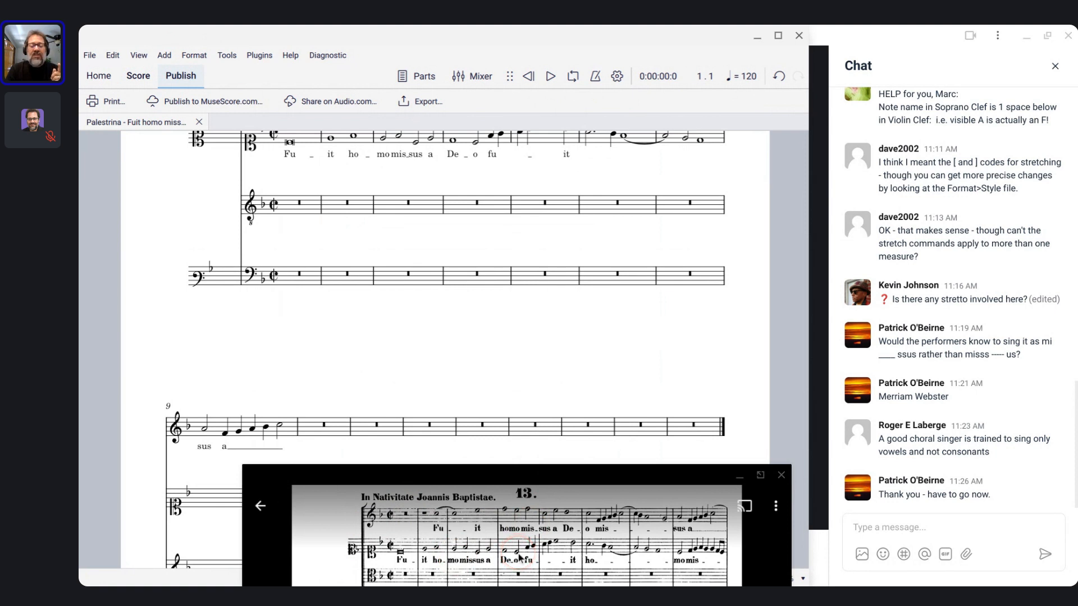
pyautogui.scroll(-3, 513, 320)
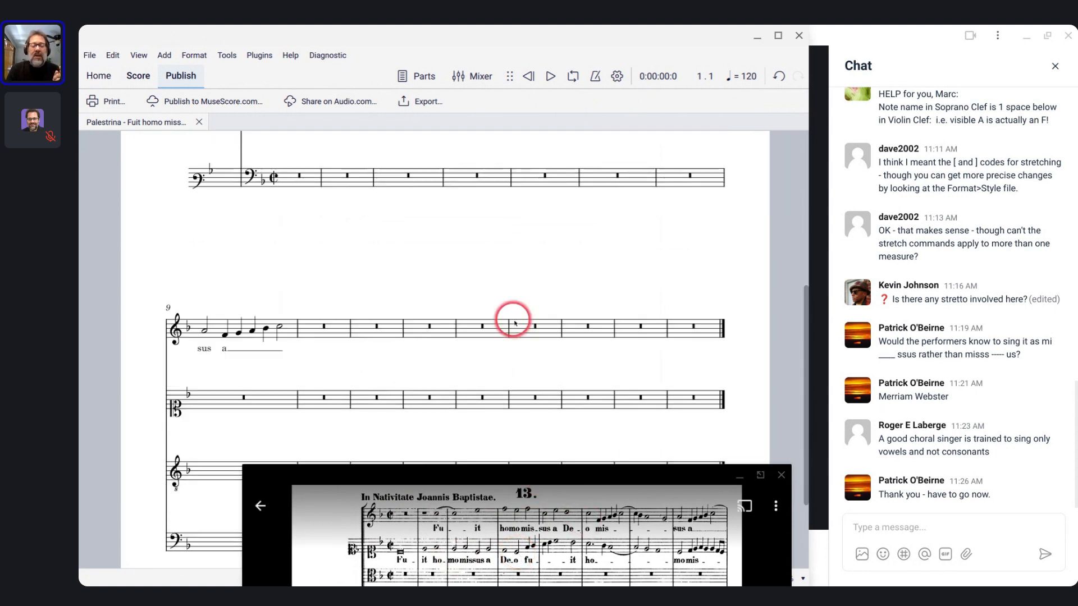
pyautogui.moveTo(559, 481); pyautogui.dragTo(517, 315)
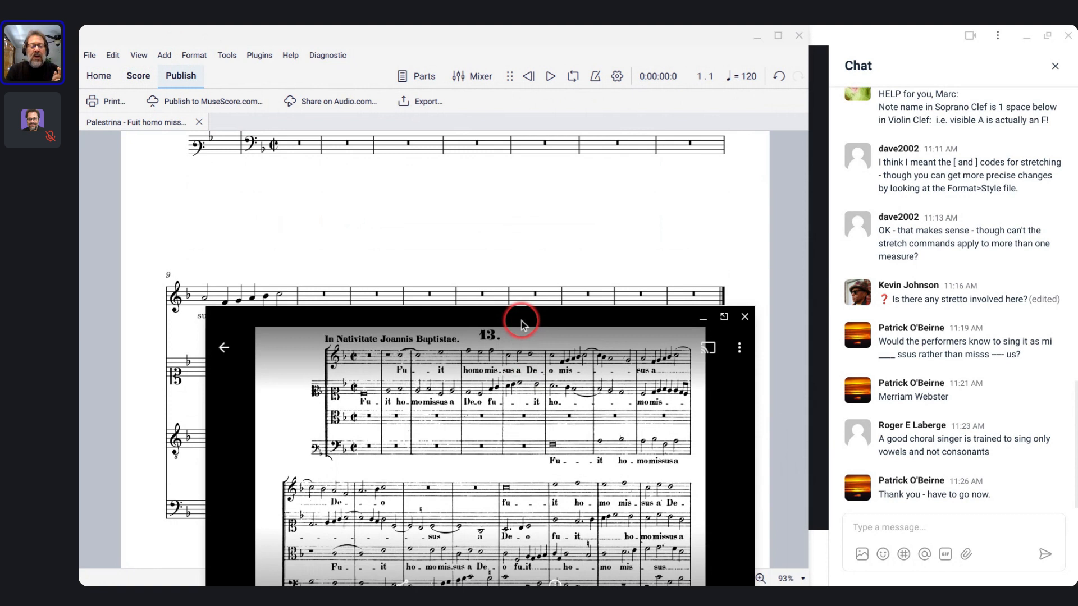
pyautogui.scroll(2, 372, 512)
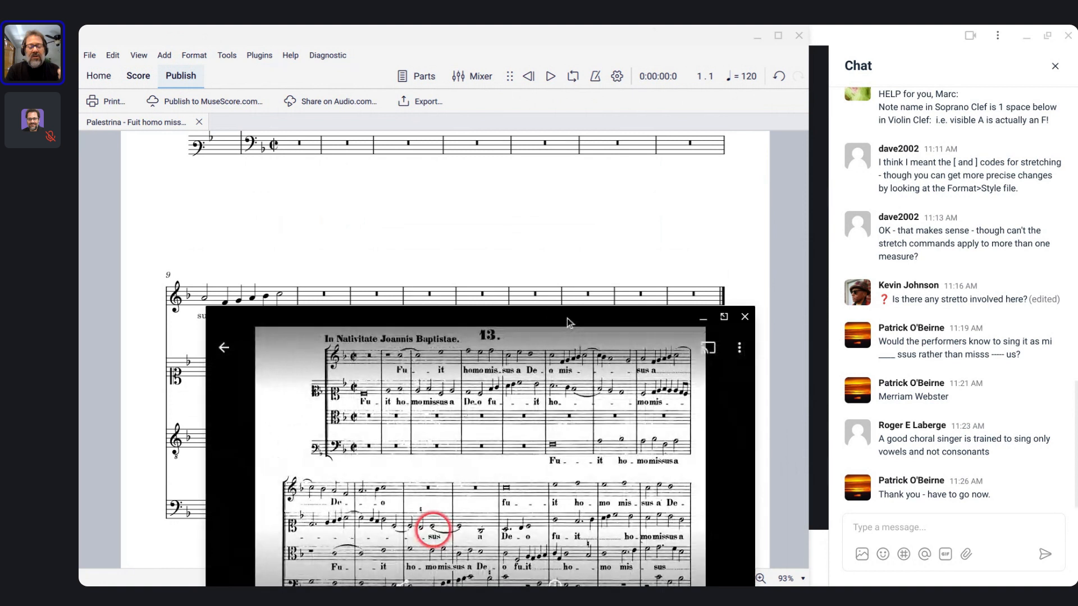
pyautogui.scroll(5, 568, 319)
pyautogui.moveTo(567, 318); pyautogui.dragTo(633, 393)
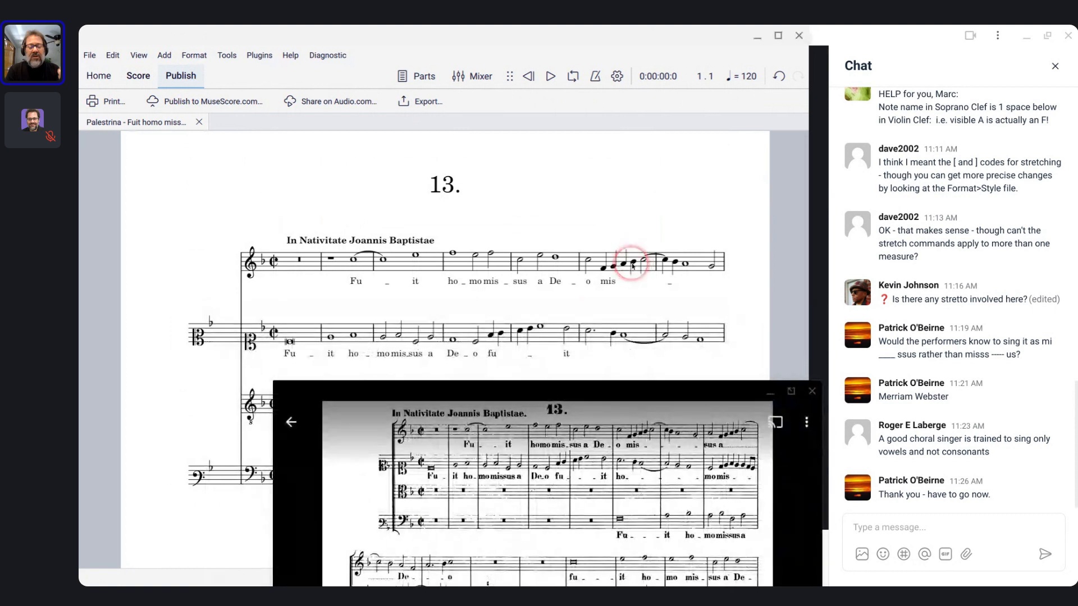
# - Return to score editing and add a natural to the last quarter note of measure 7 on the soprano staff
pyautogui.click(634, 264)
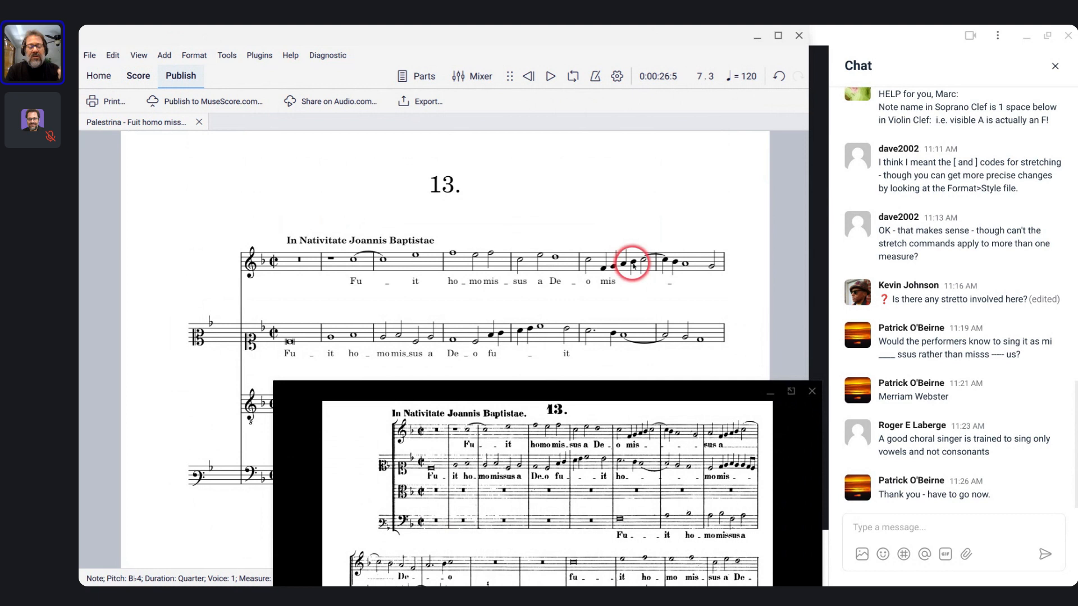
pyautogui.scroll(4, 634, 264)
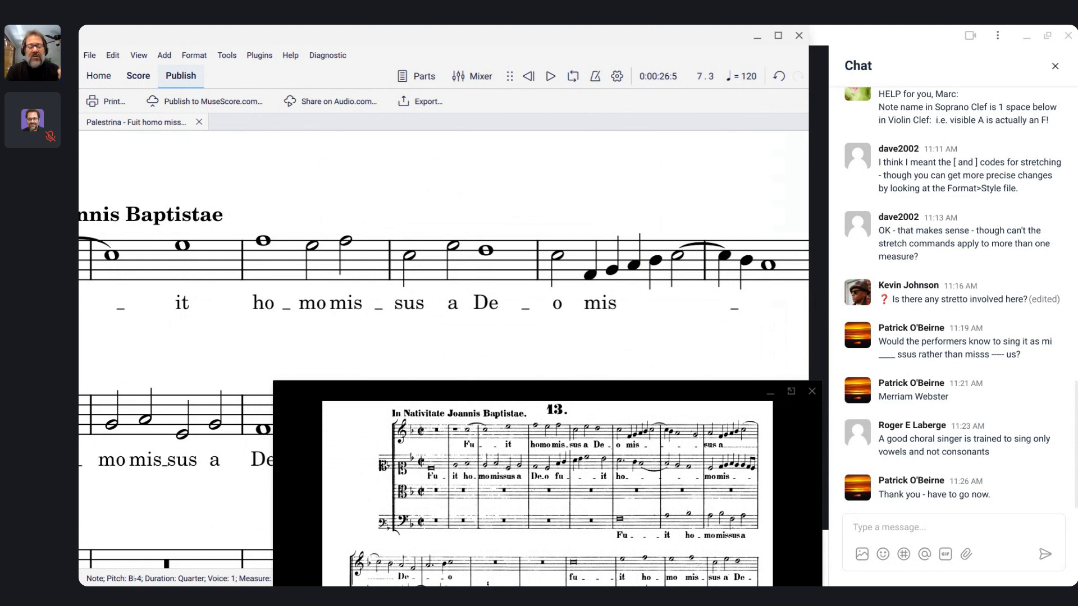
pyautogui.click(138, 78)
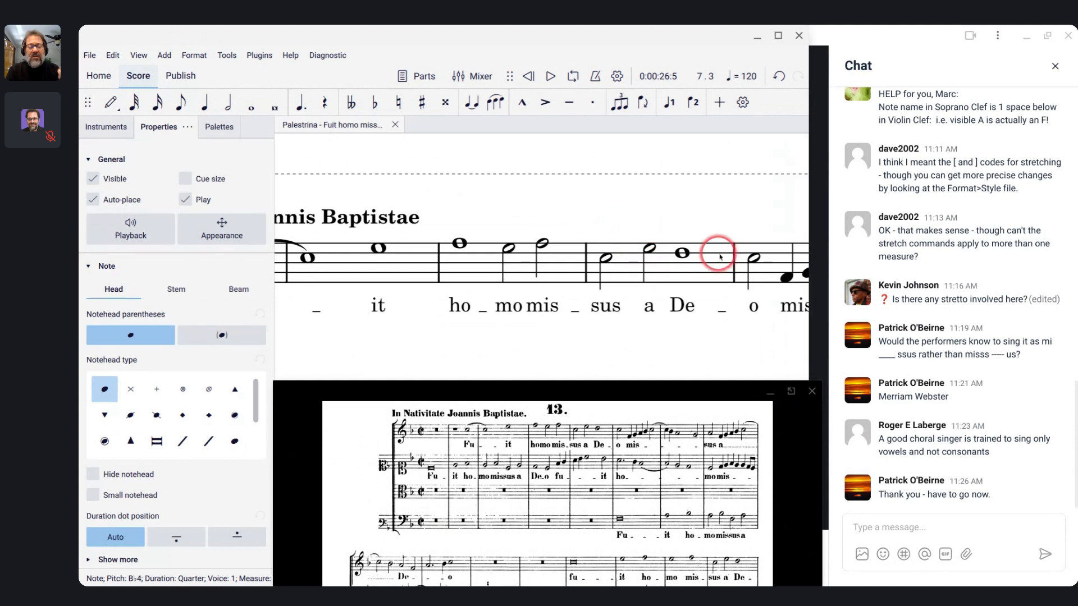
pyautogui.hscroll(5, 718, 256)
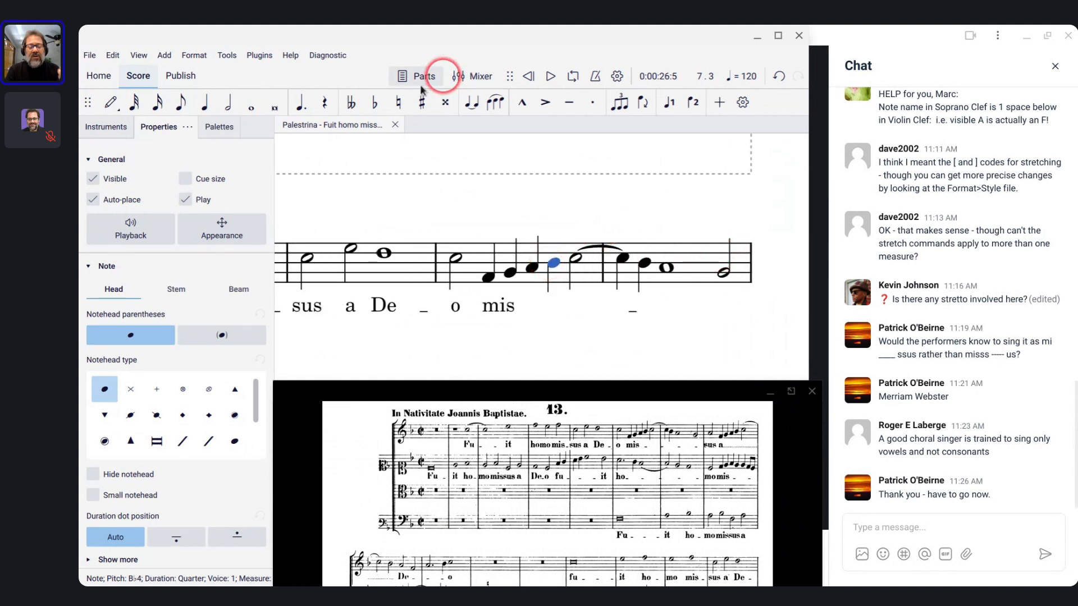
pyautogui.click(400, 104)
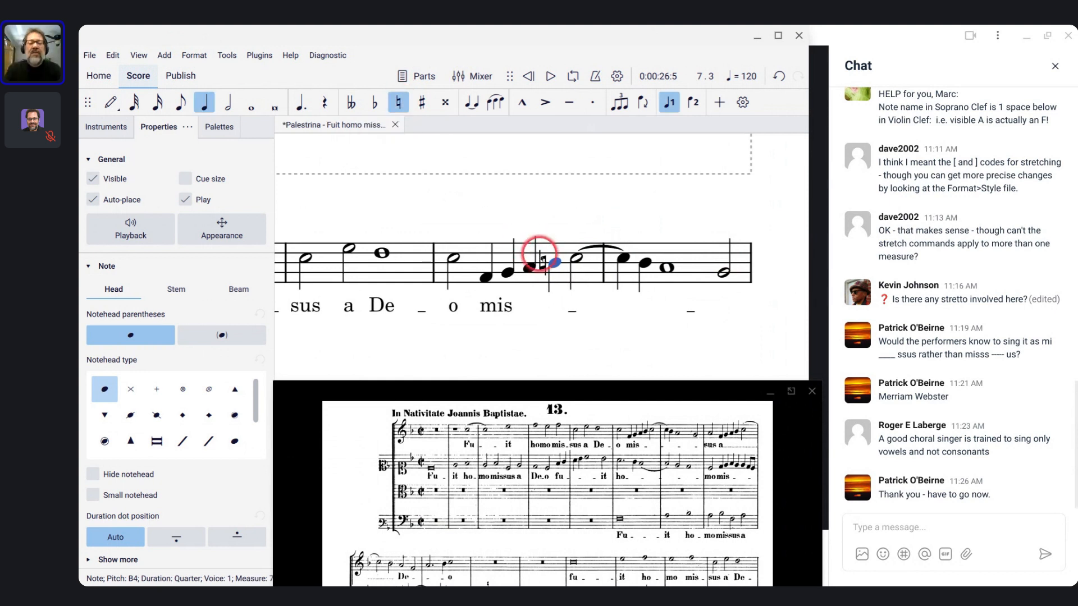
# - Hide the natural sign in measure 7, after undoing a trial move of it above the staff
pyautogui.moveTo(542, 265); pyautogui.dragTo(553, 232)
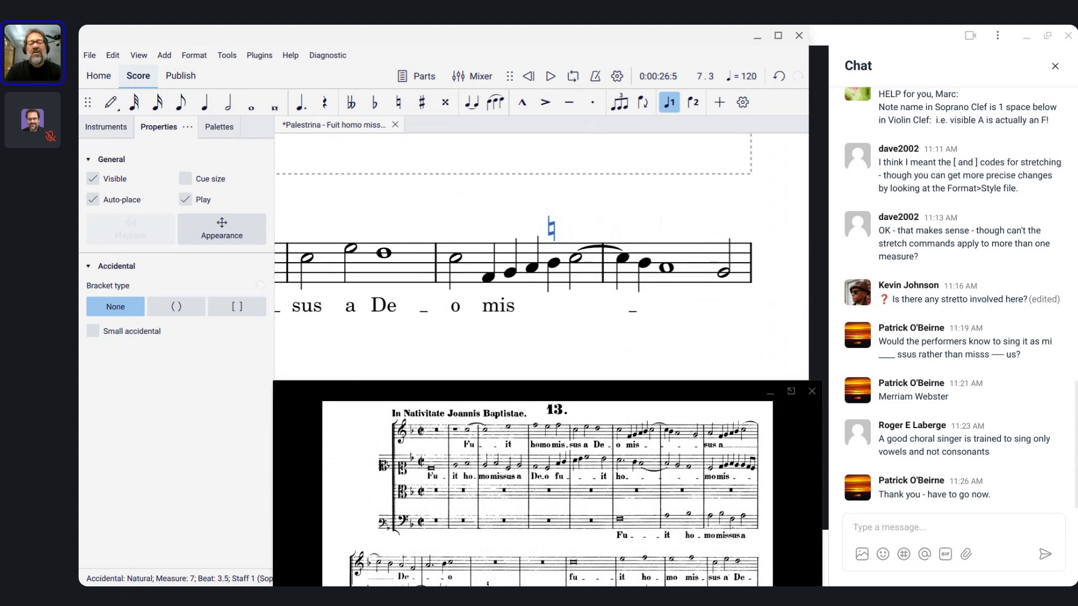
pyautogui.hotkey('ctrl', 'z')
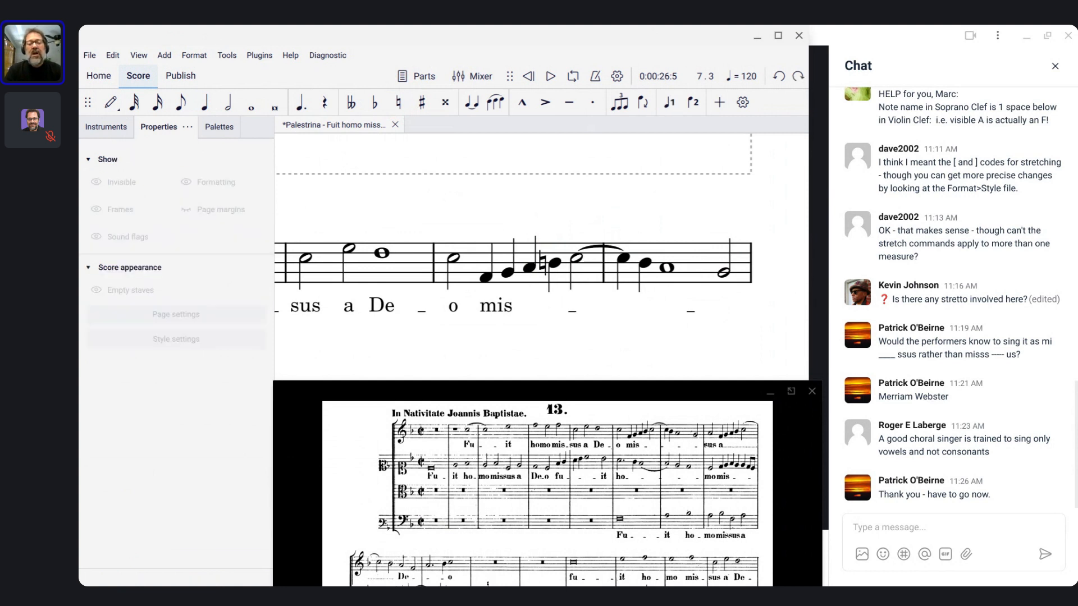
pyautogui.click(543, 266)
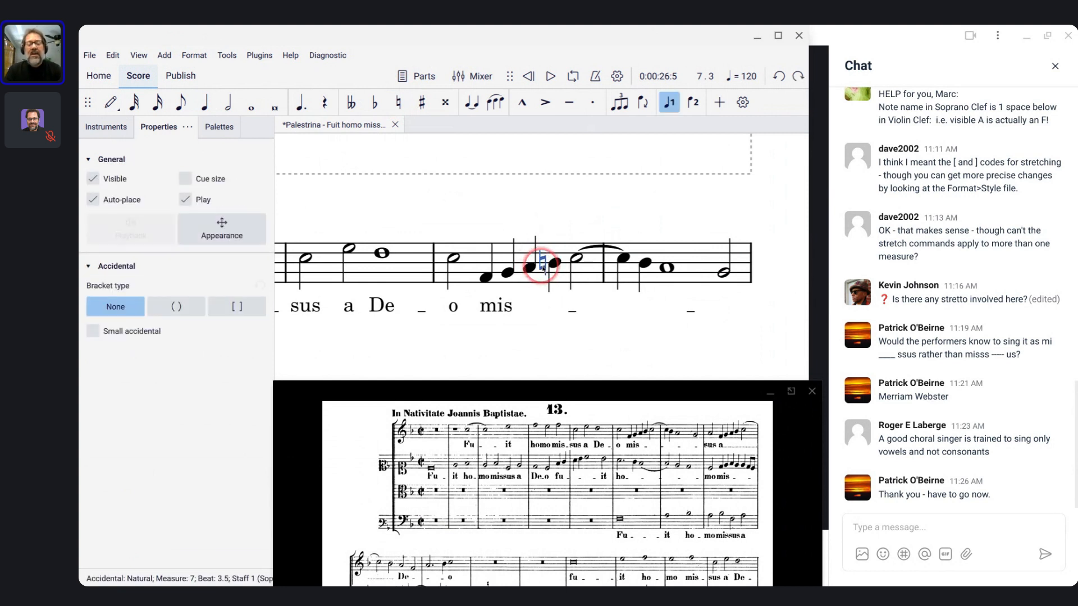
pyautogui.press('v')
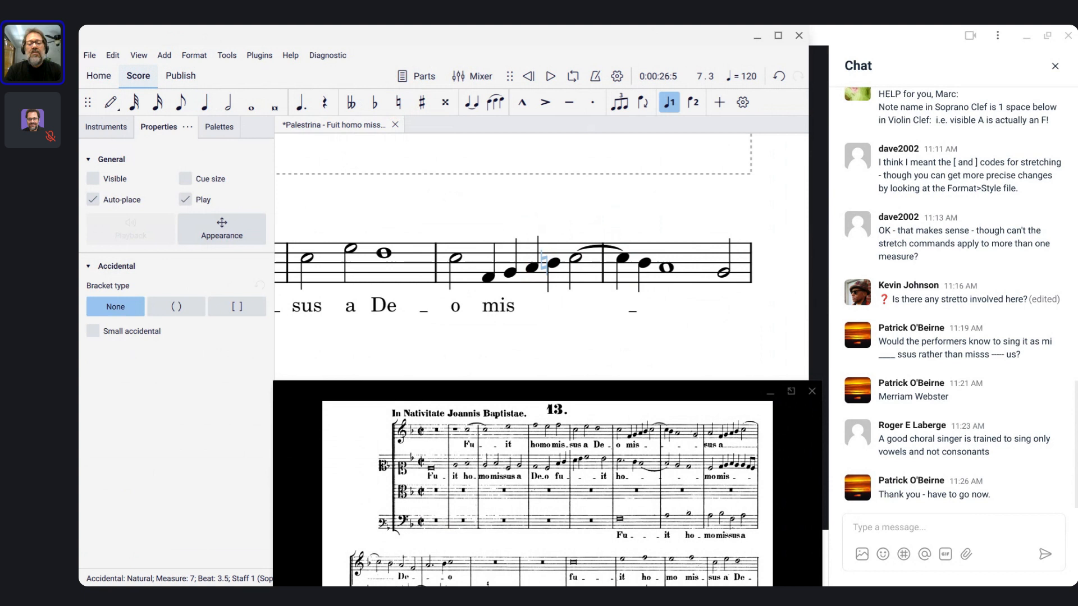
# - Add a staff text containing a natural sign above the B in soprano measure 7
pyautogui.click(554, 264)
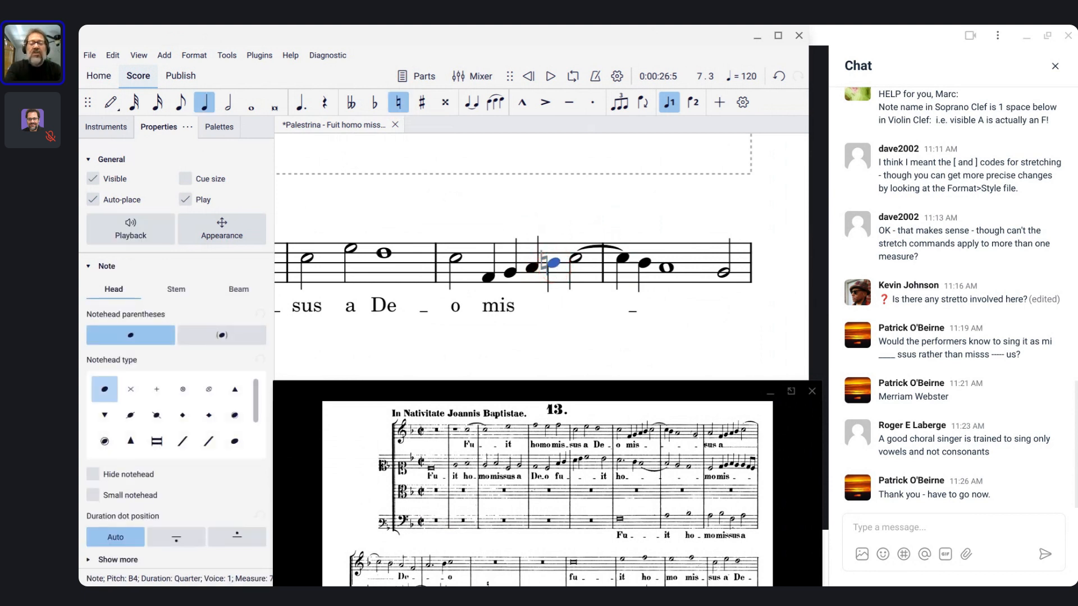
pyautogui.hotkey('ctrl', 't')
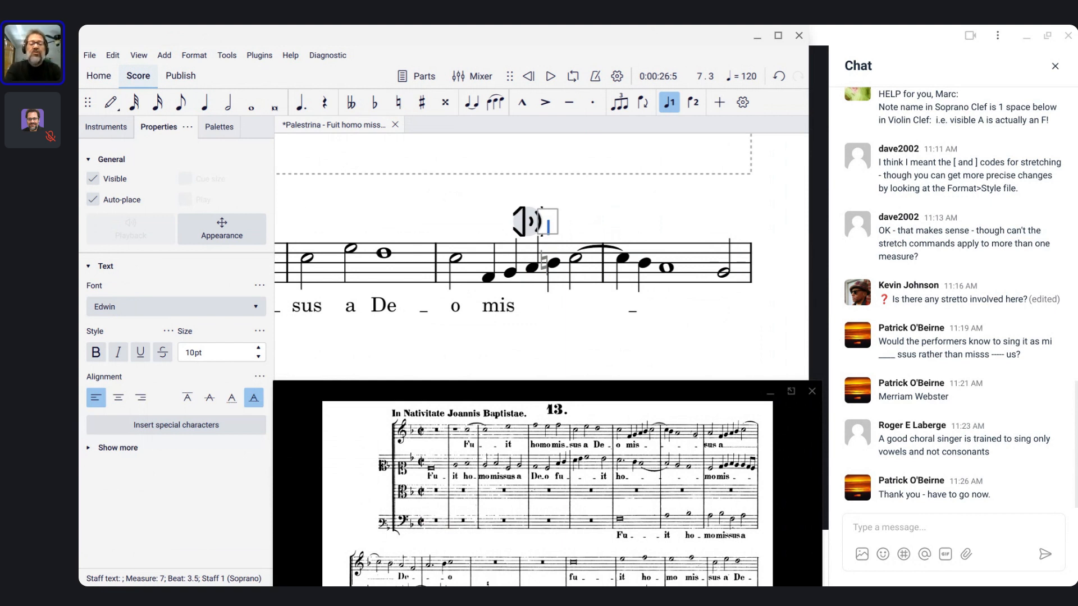
pyautogui.hotkey('ctrl', 'shift', 'h')
pyautogui.press('Escape')
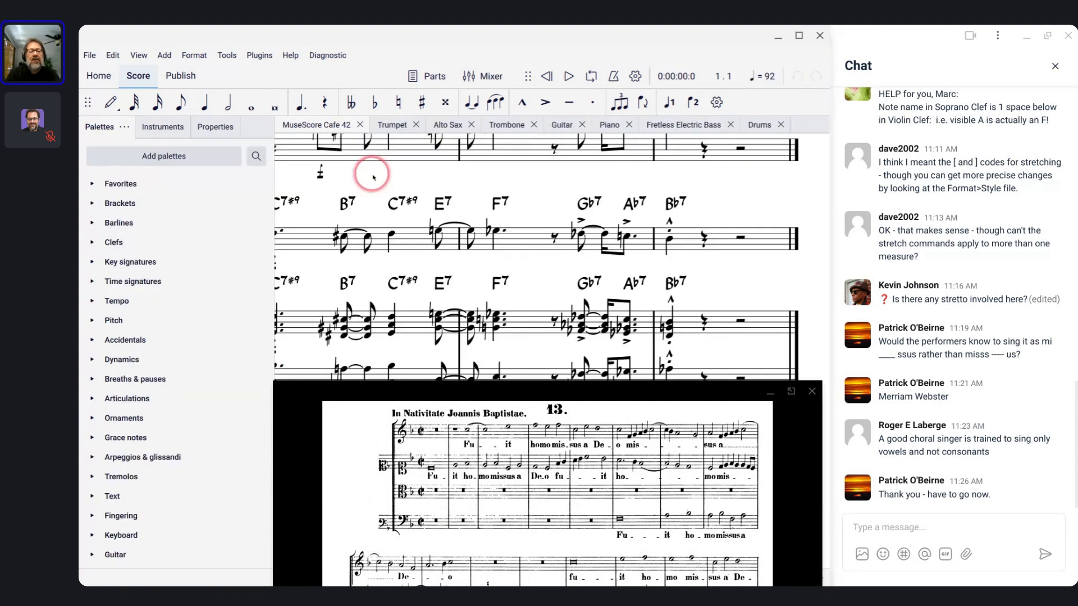
# - Play the MuseScore Cafe 42 theme music and switch between that score and the Palestrina score
pyautogui.press('space')
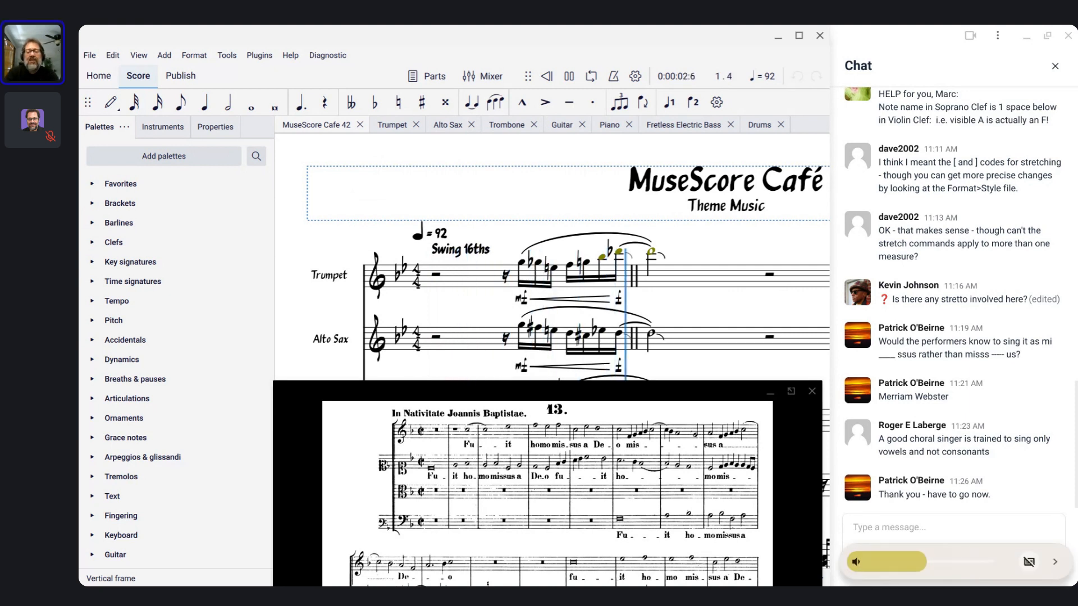
pyautogui.hotkey('alt', 'Tab')
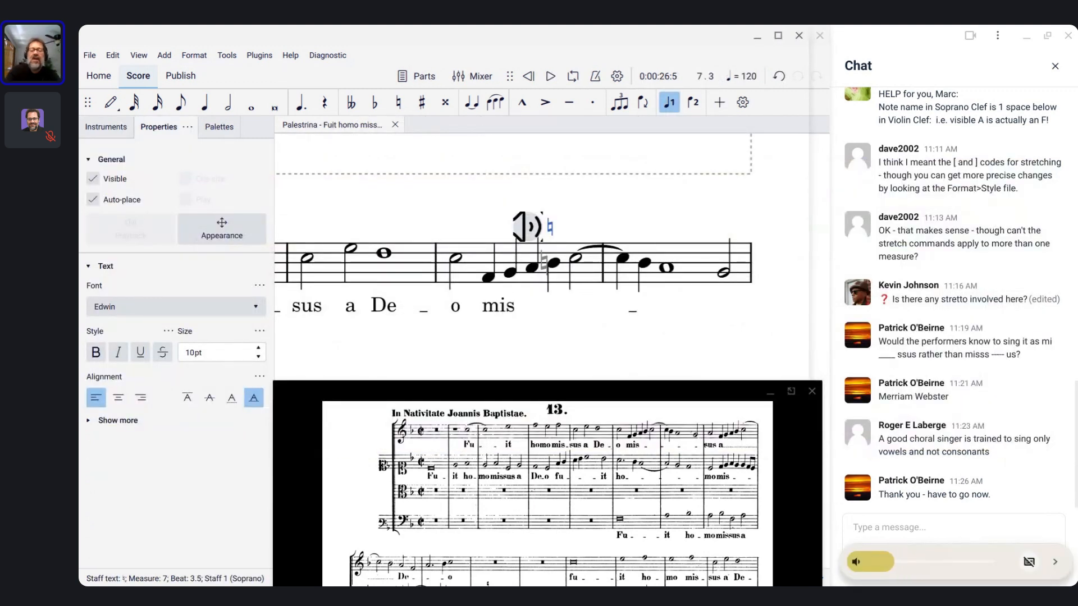
pyautogui.hotkey('alt', 'Tab')
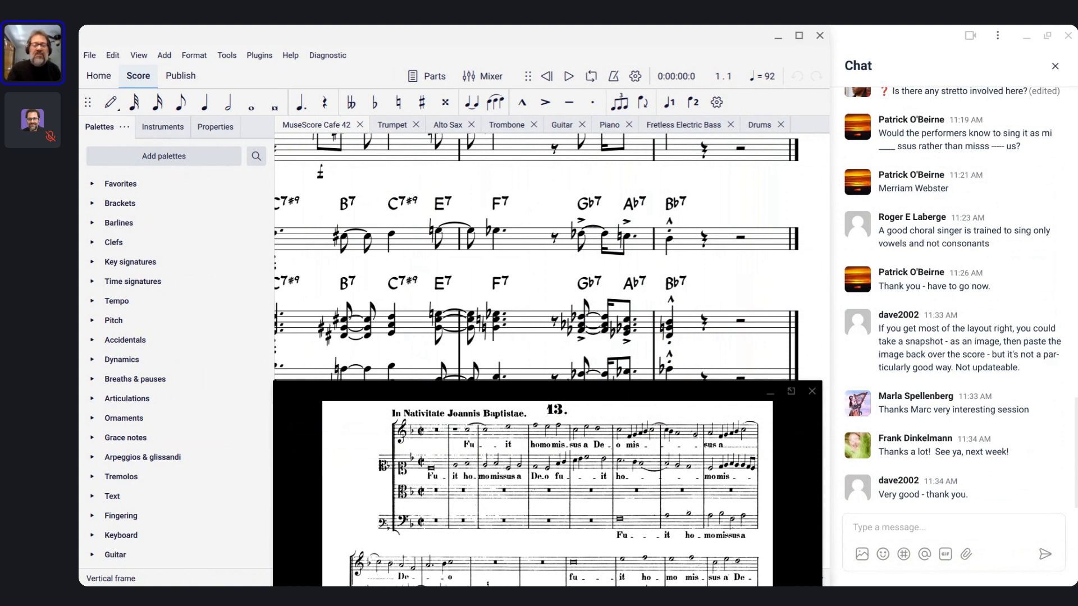
pyautogui.scroll(-1, 551, 256)
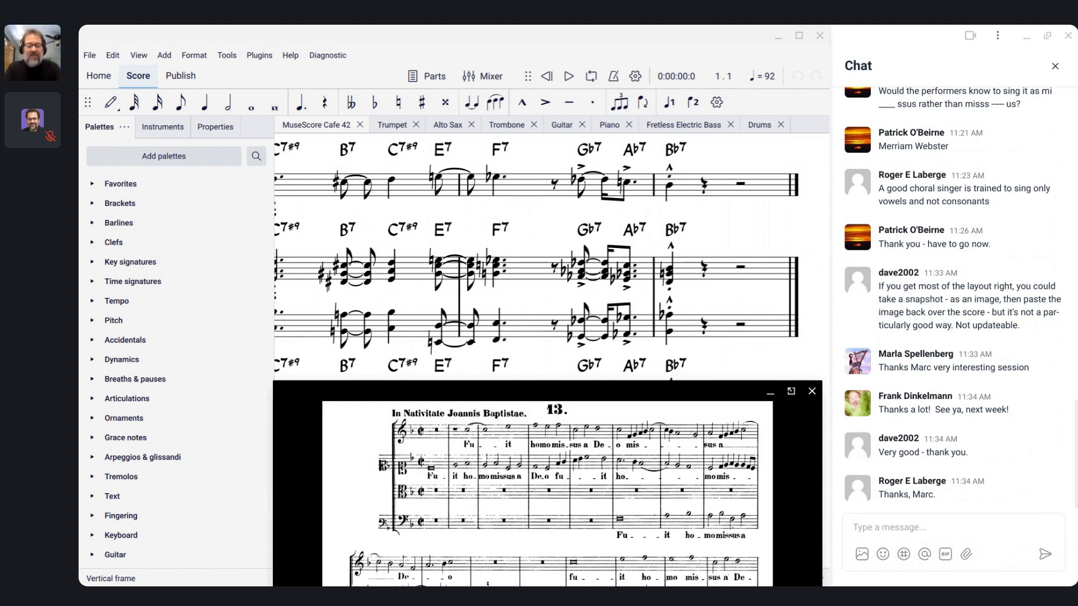
# - Switch to the Outside Shore Music stream window, closing the reference image, and end the stream for all
pyautogui.hotkey('alt', 'Tab')
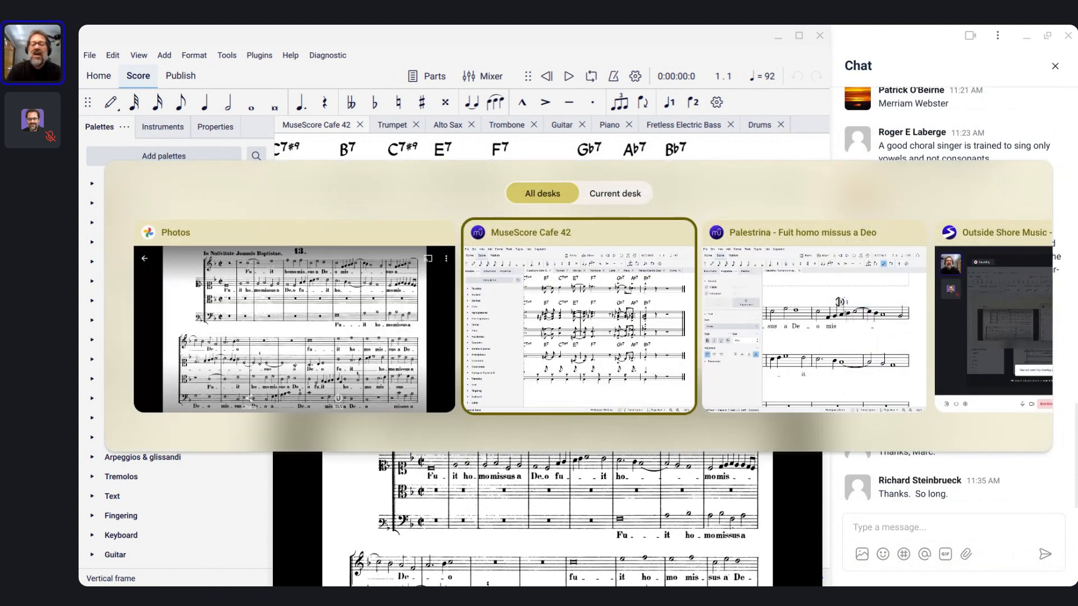
pyautogui.hotkey('alt', 'Tab')
pyautogui.hotkey('alt', 'Tab')
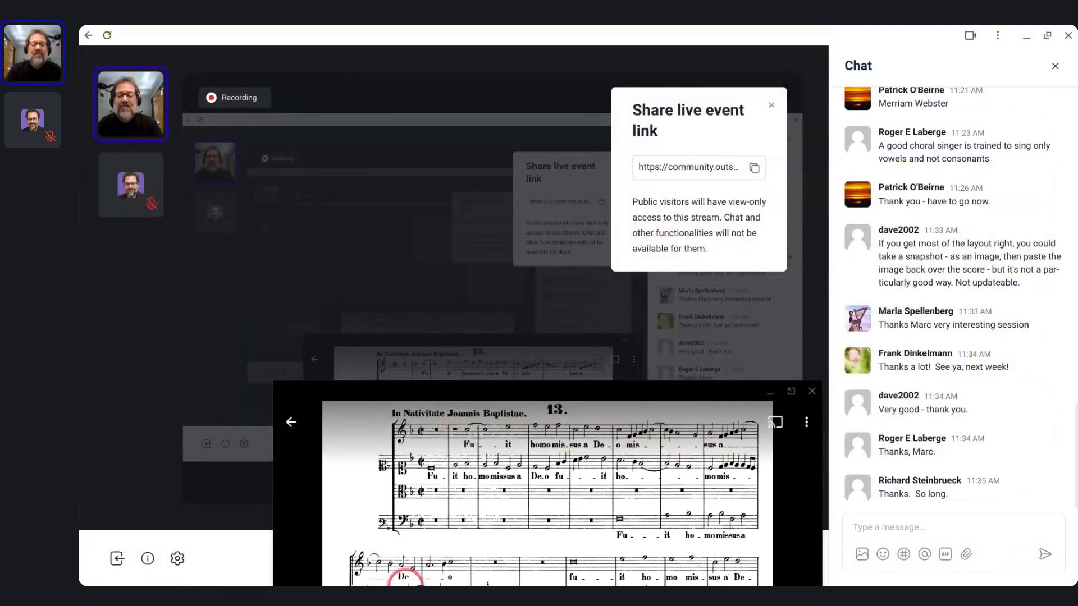
pyautogui.click(811, 391)
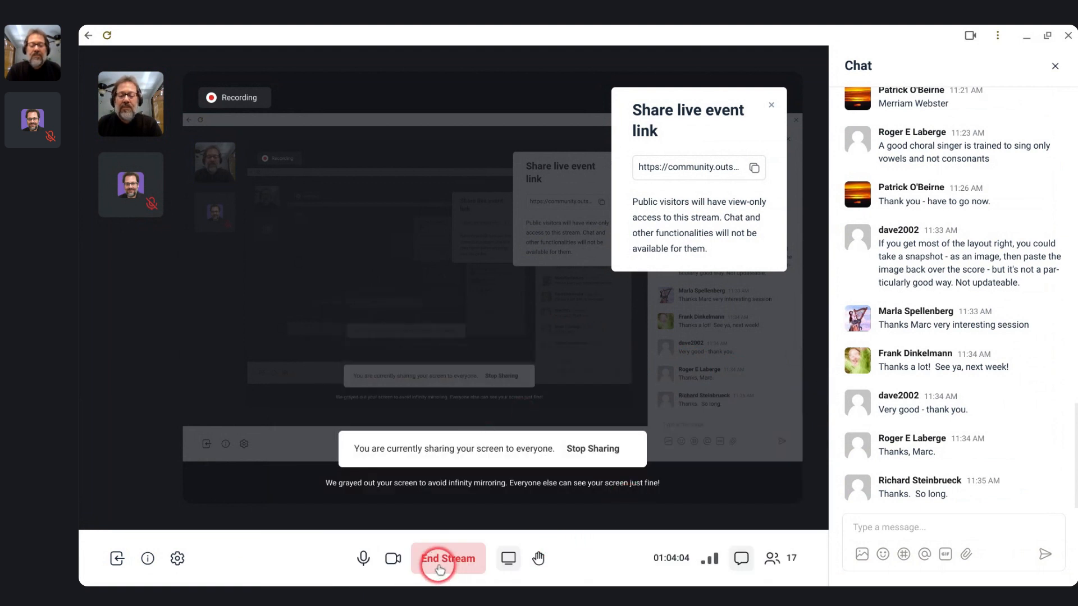
pyautogui.click(440, 569)
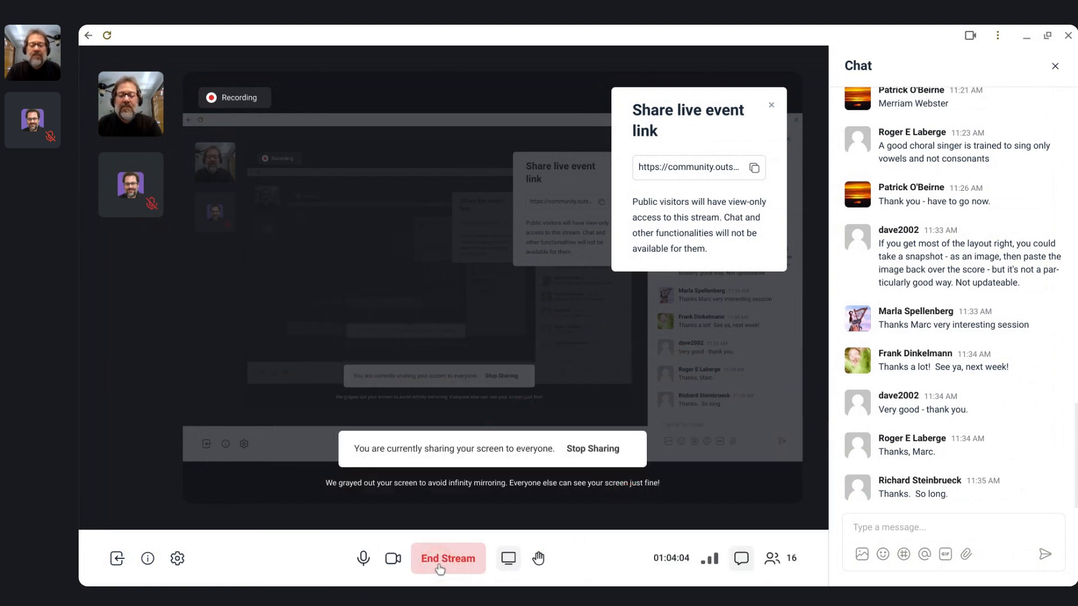
pyautogui.click(597, 338)
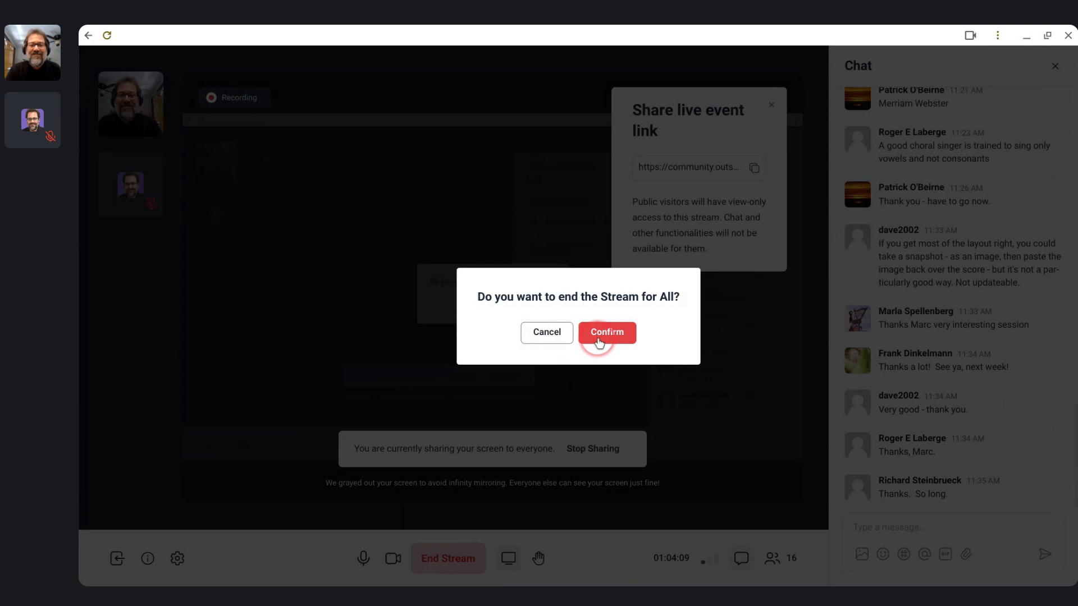